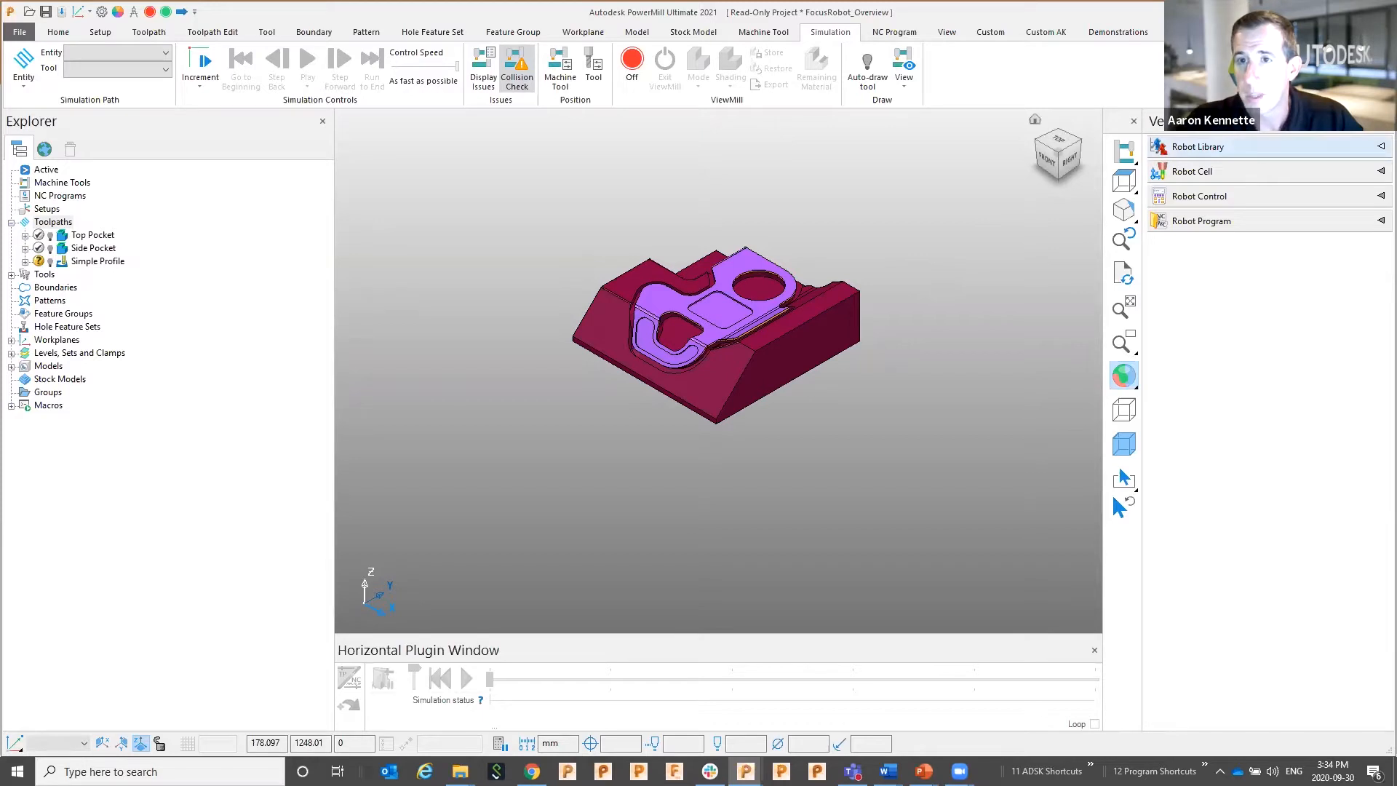
Load the AUTODESK Robot R2 cell R2-7X-Spindle0+RotaryTable from the Robot Library
{"action": "left_click", "coordinate": [1196, 148]}
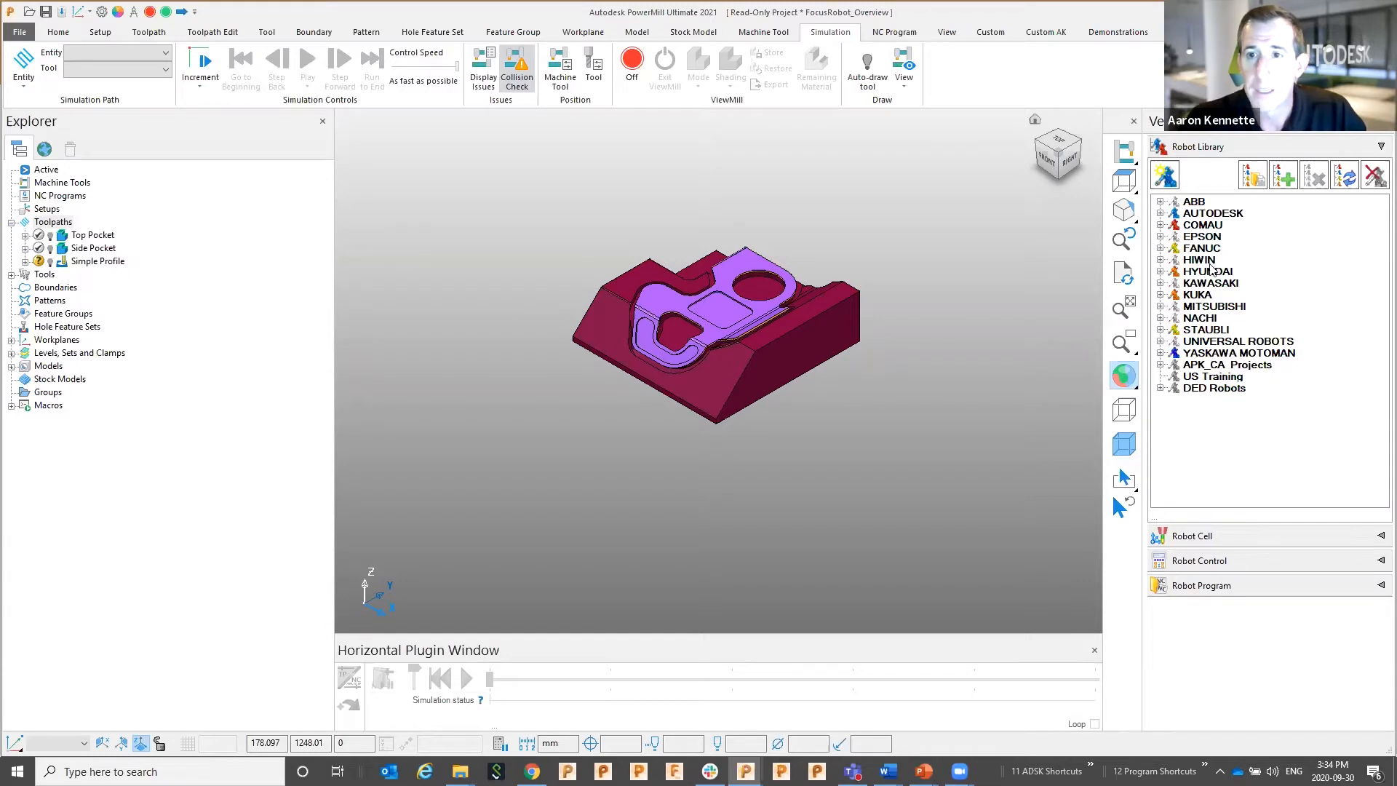
{"action": "left_click", "coordinate": [1160, 213]}
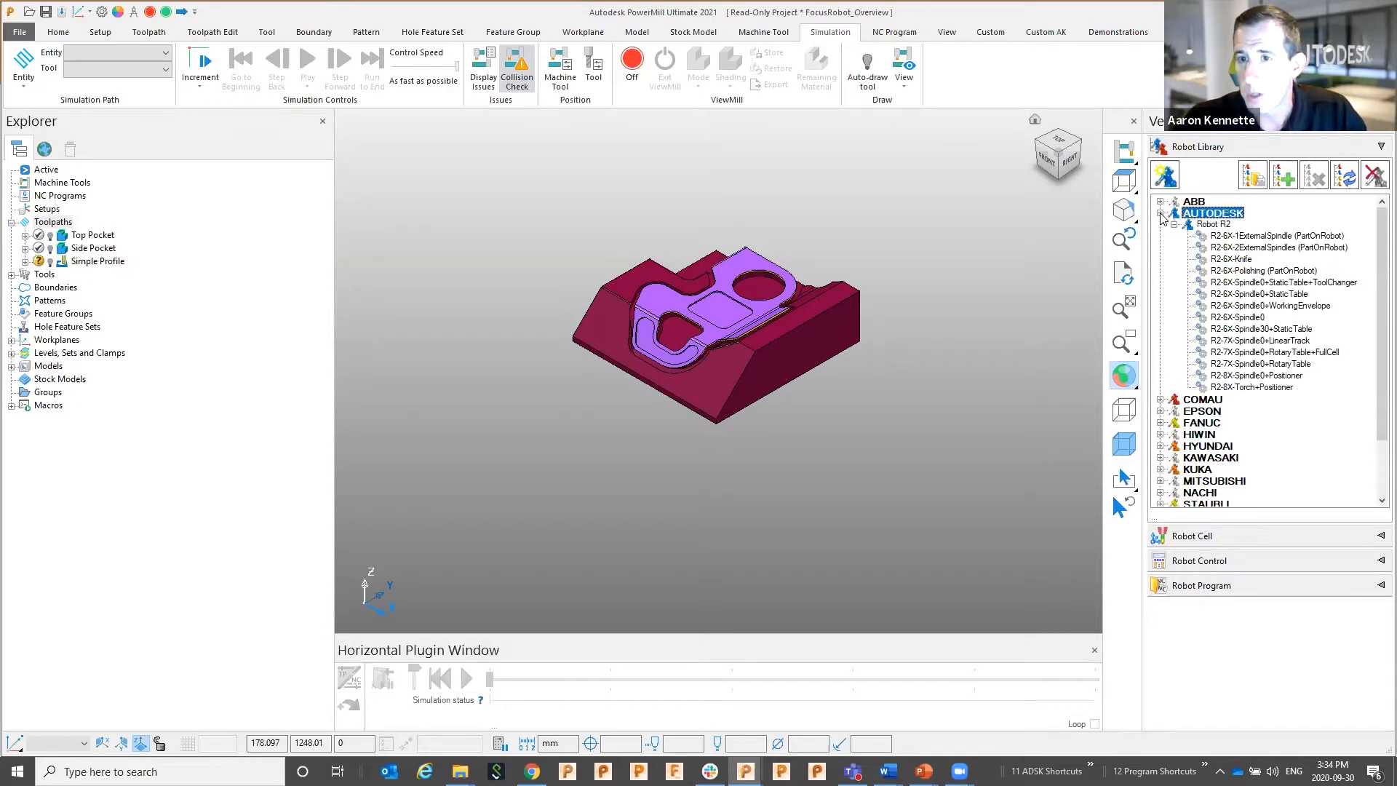
{"action": "double_click", "coordinate": [1236, 364]}
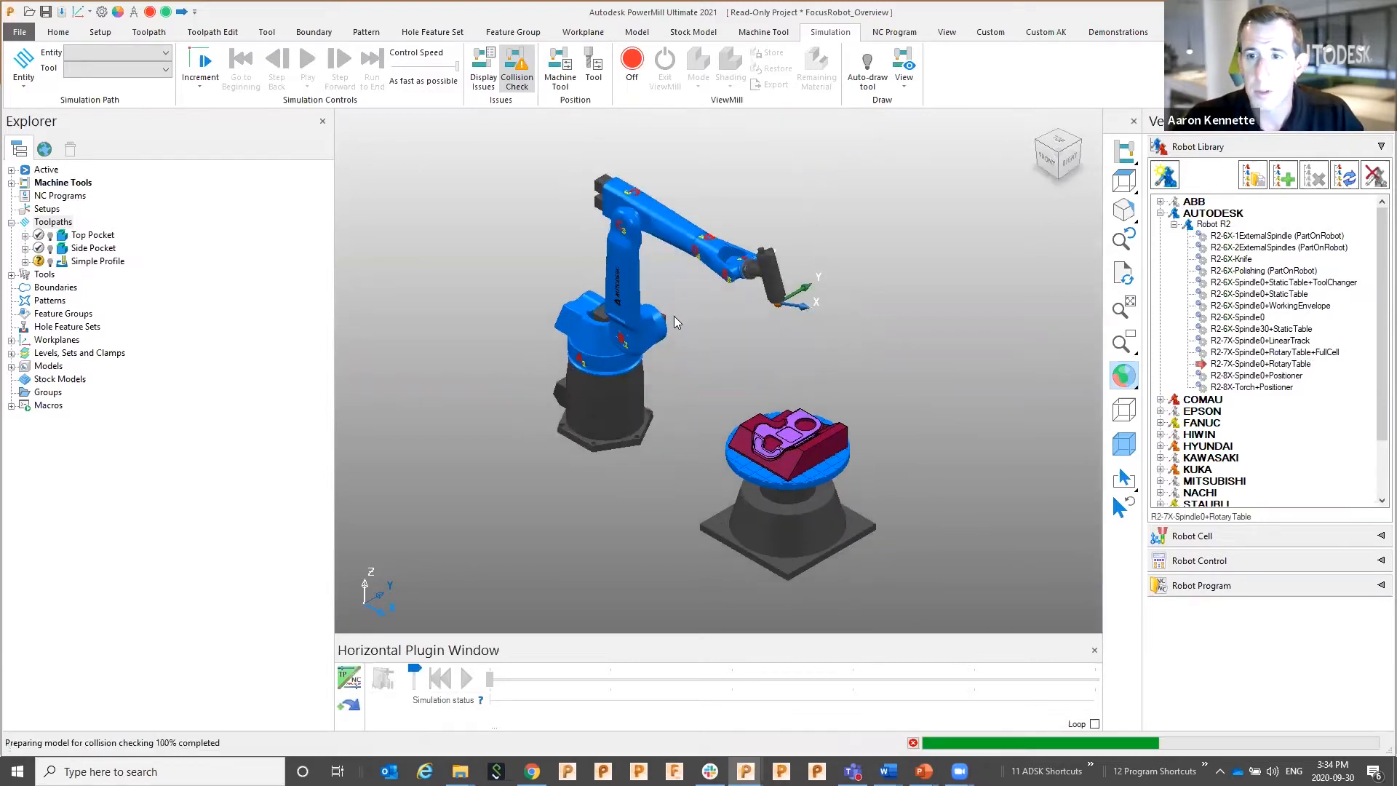
{"action": "left_click", "coordinate": [1351, 149]}
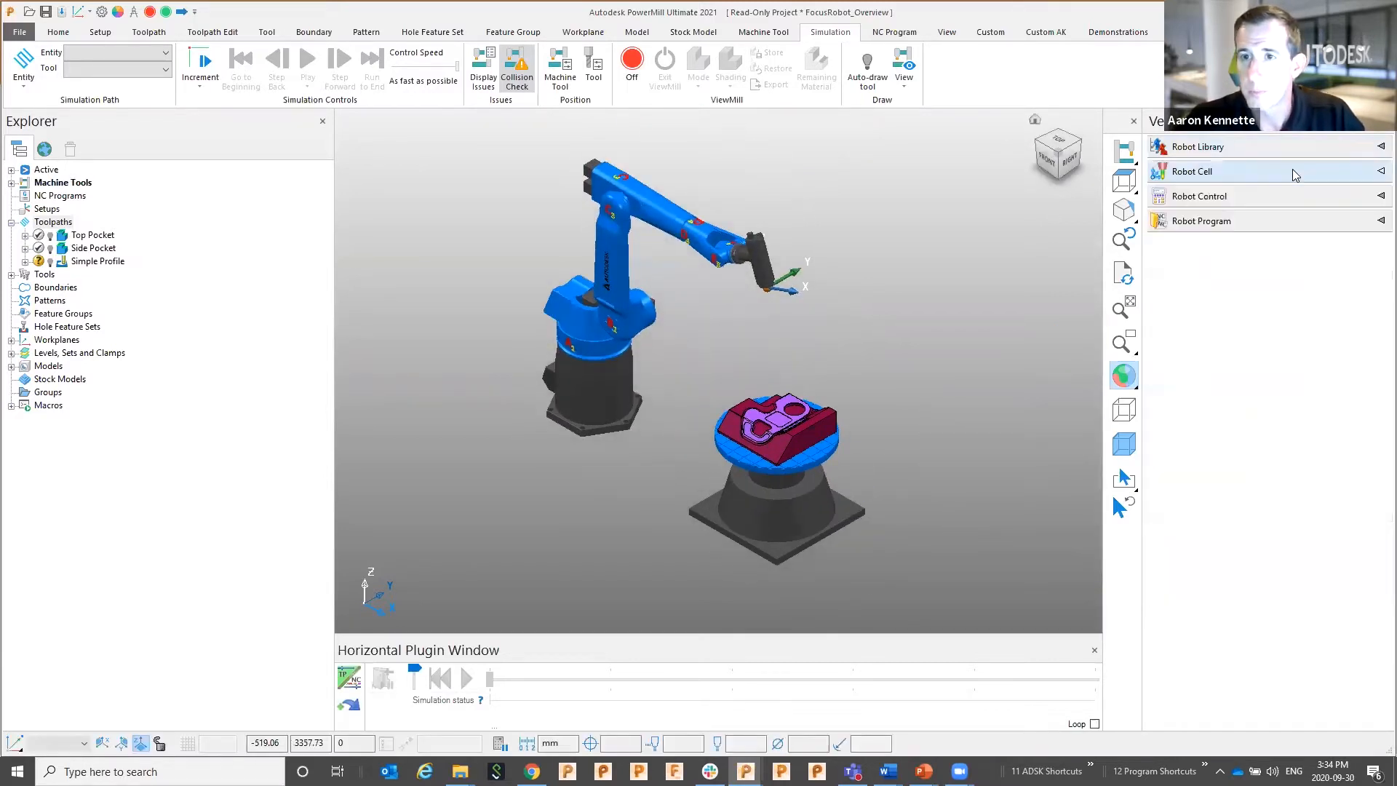
Review the robot's Dimensions, Home position, Tool database and Postprocessor pages, then cancel without saving
{"action": "left_click", "coordinate": [1290, 173]}
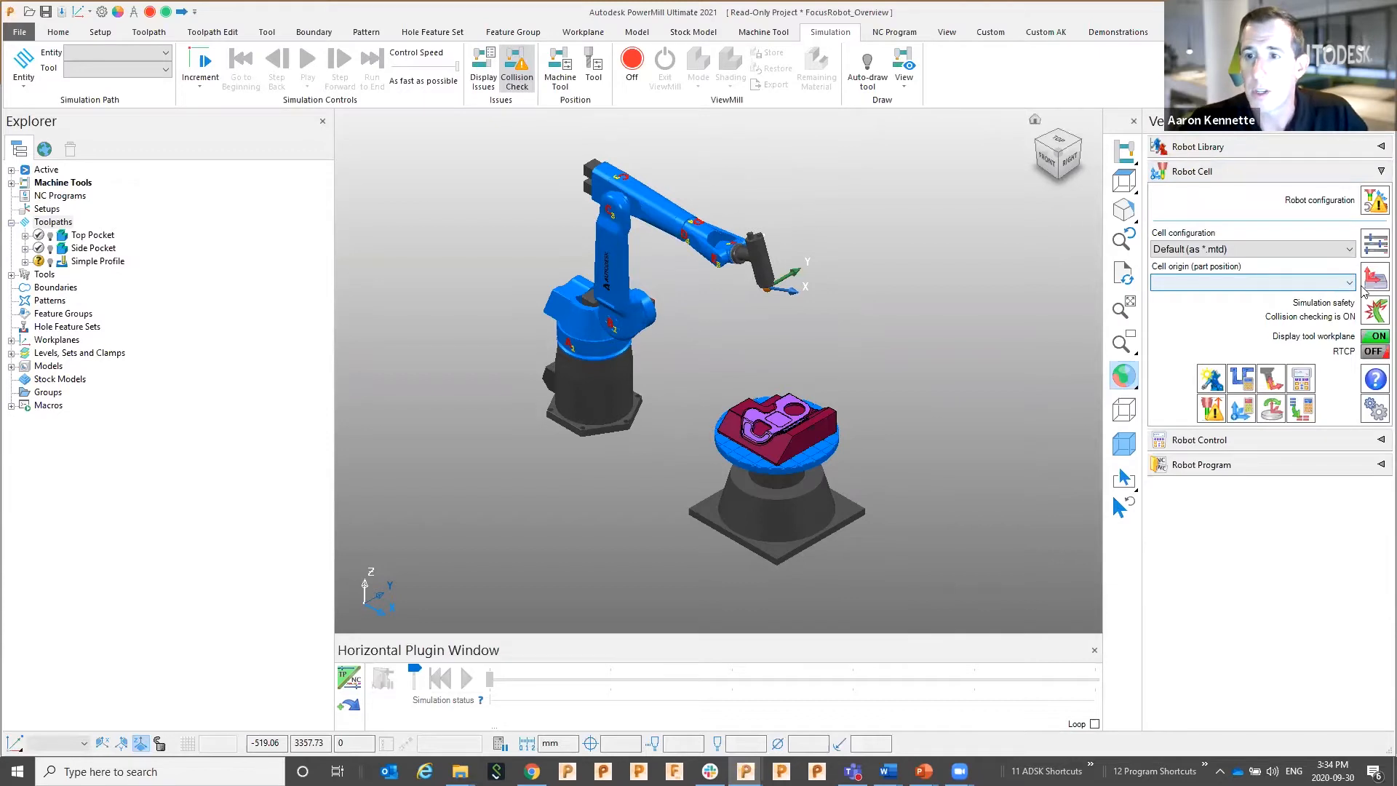
{"action": "left_click", "coordinate": [1376, 204]}
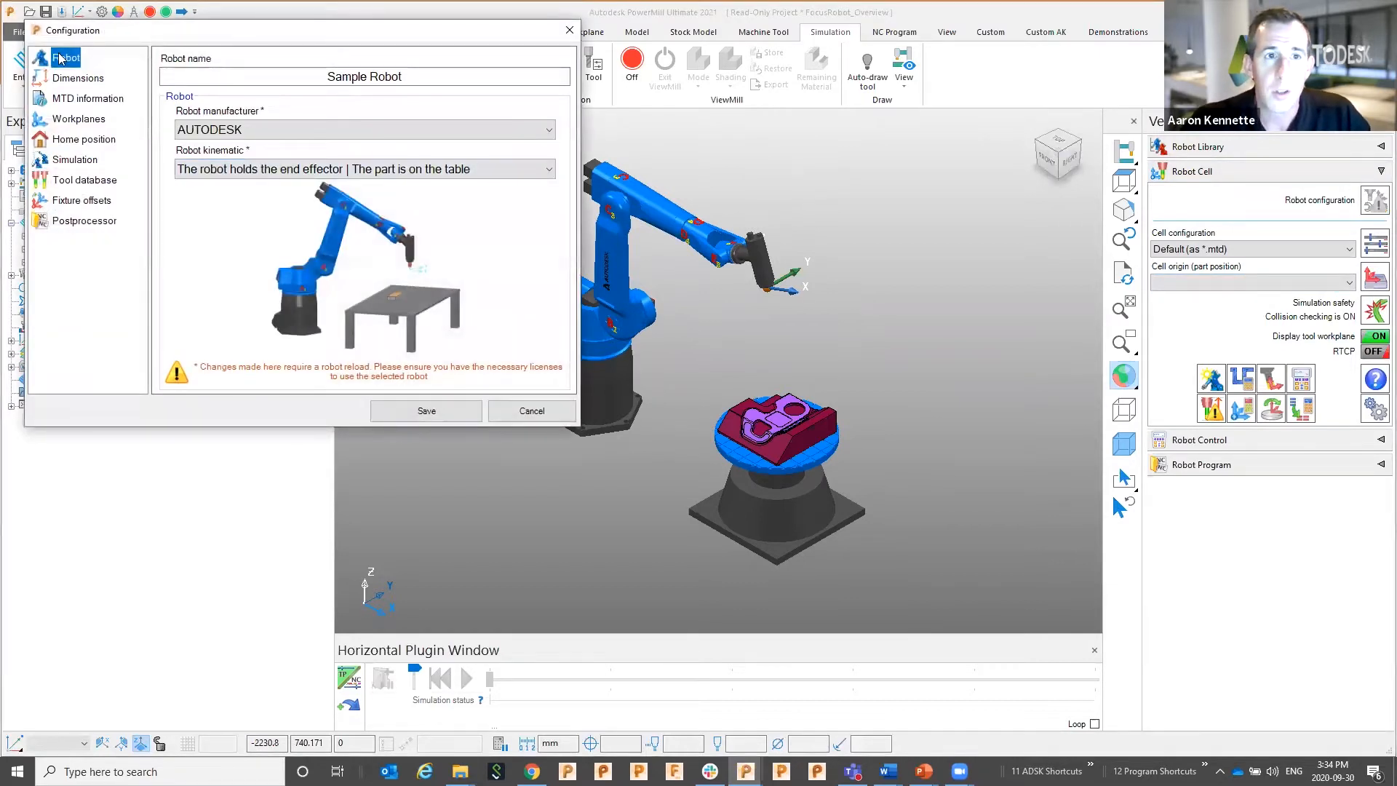
{"action": "left_click", "coordinate": [76, 78]}
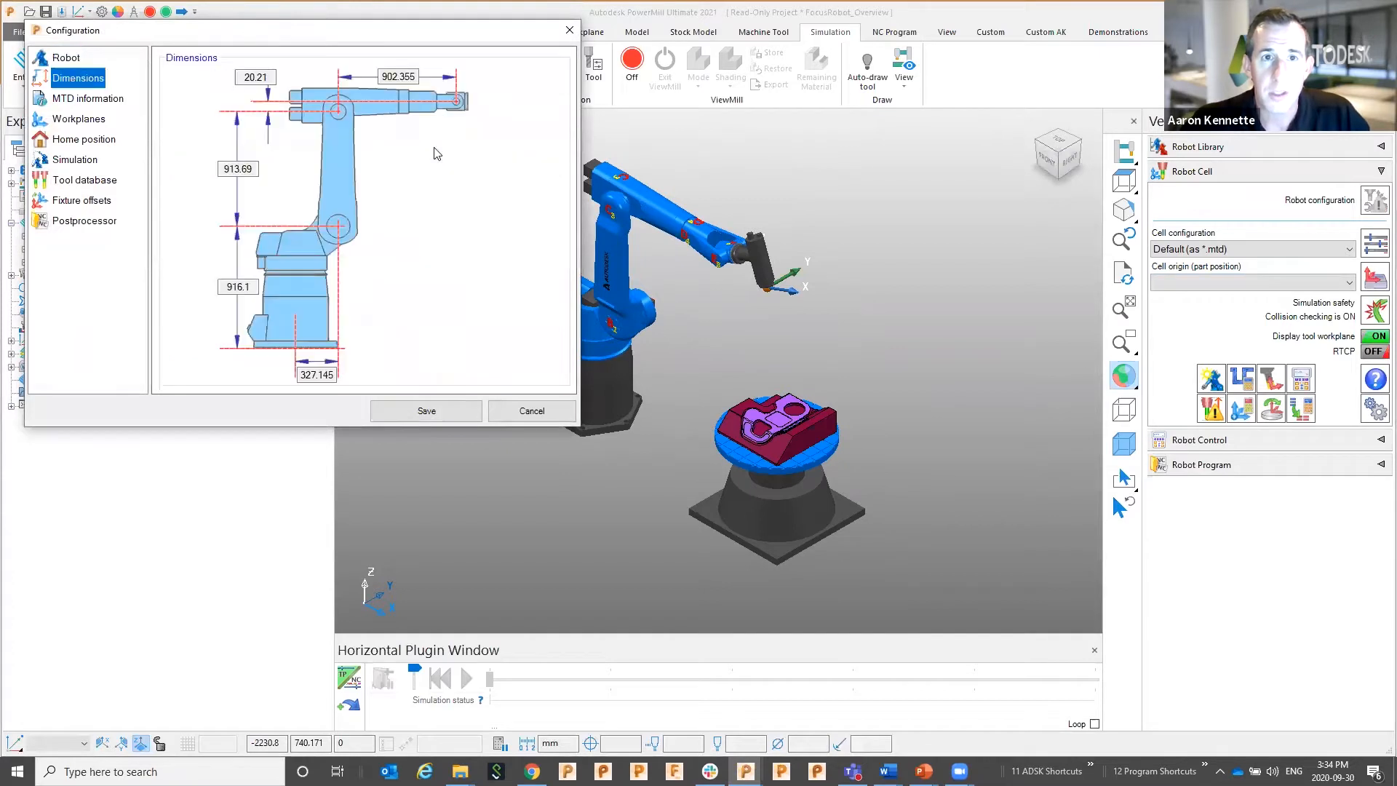
{"action": "left_click", "coordinate": [75, 139]}
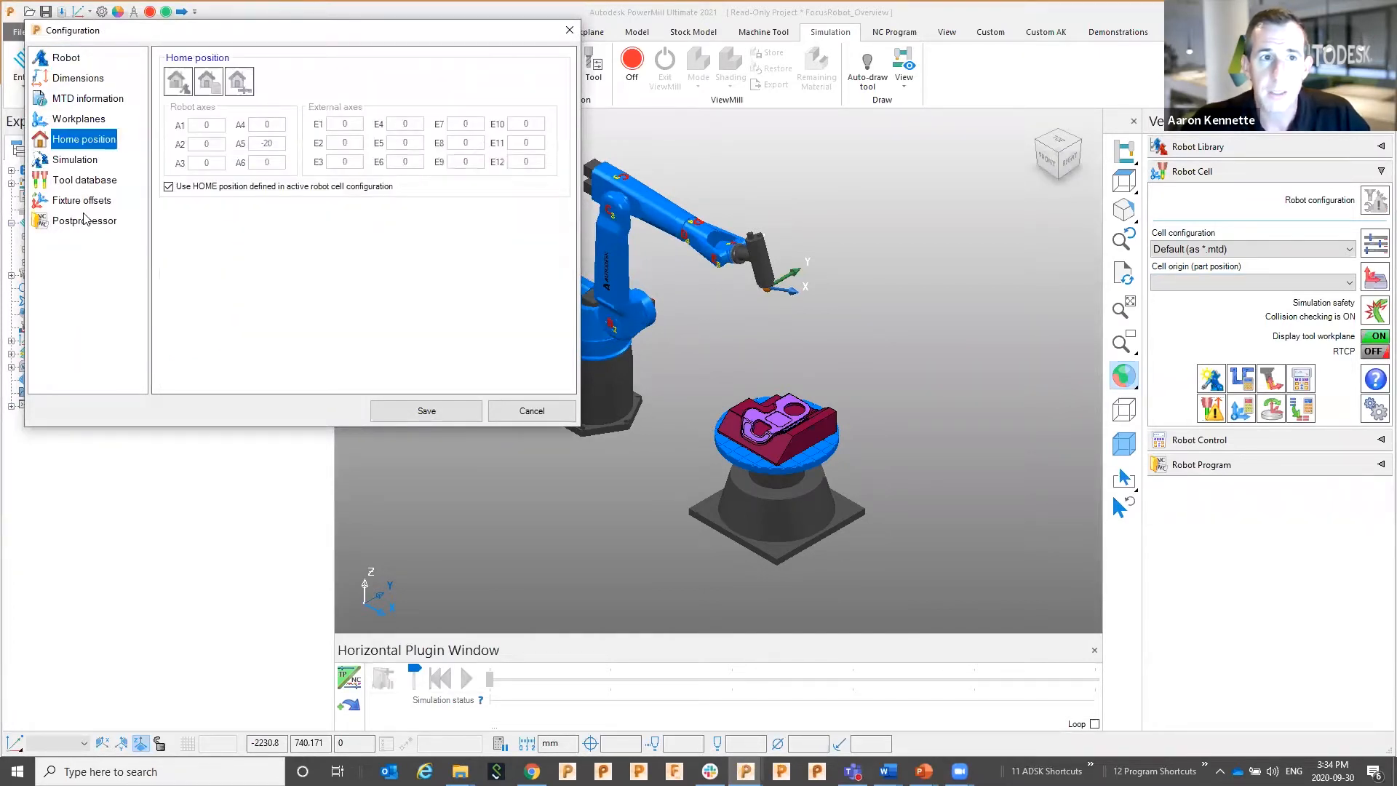
{"action": "left_click", "coordinate": [76, 181]}
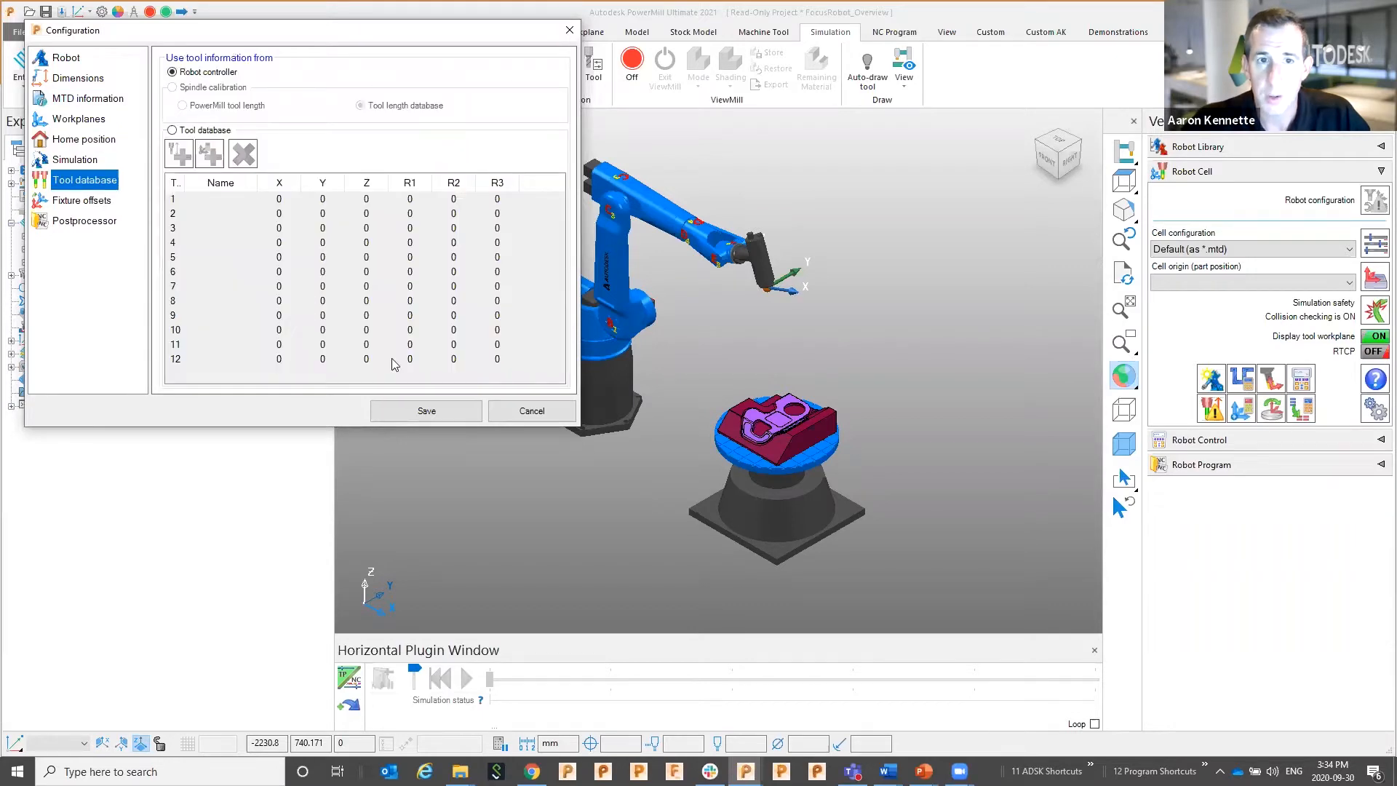
{"action": "left_click", "coordinate": [99, 222]}
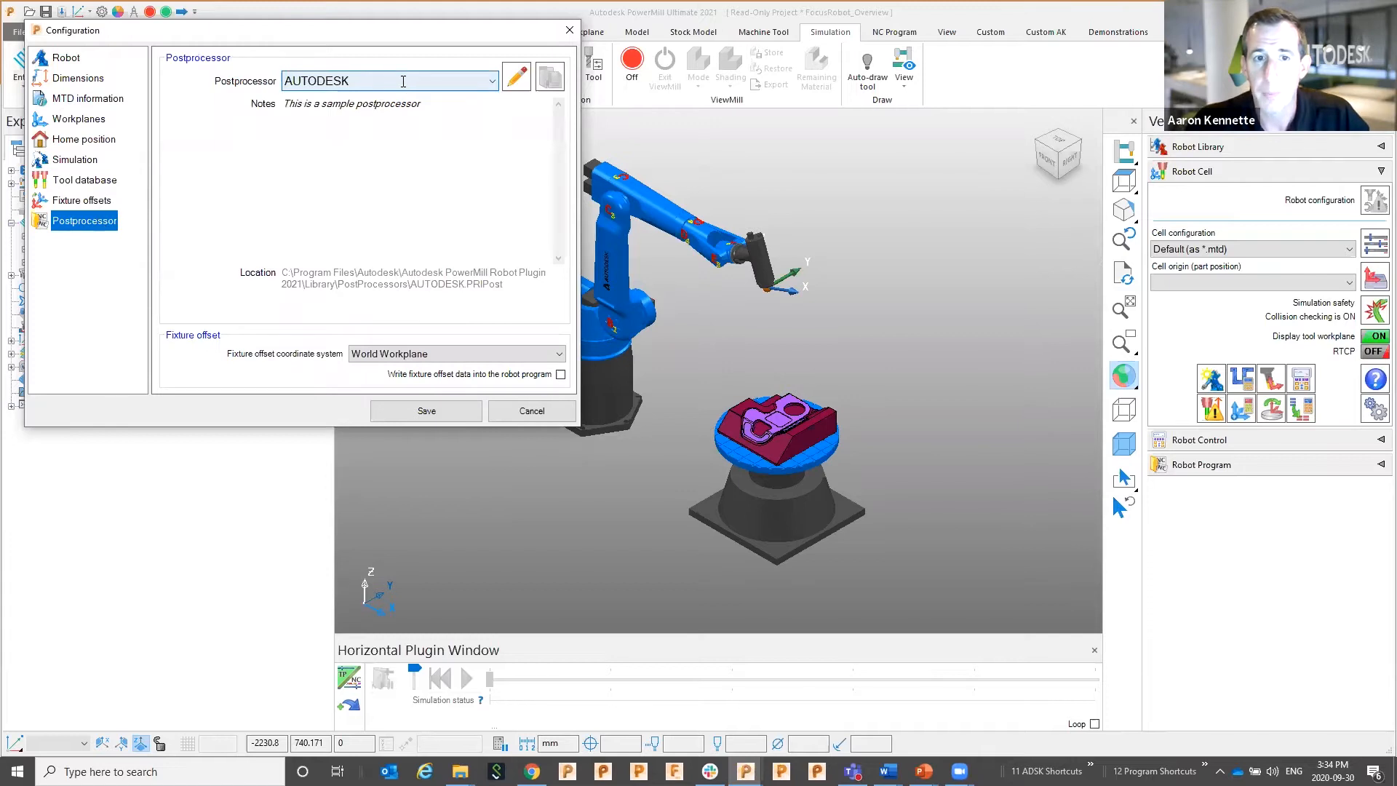
{"action": "left_click", "coordinate": [505, 411]}
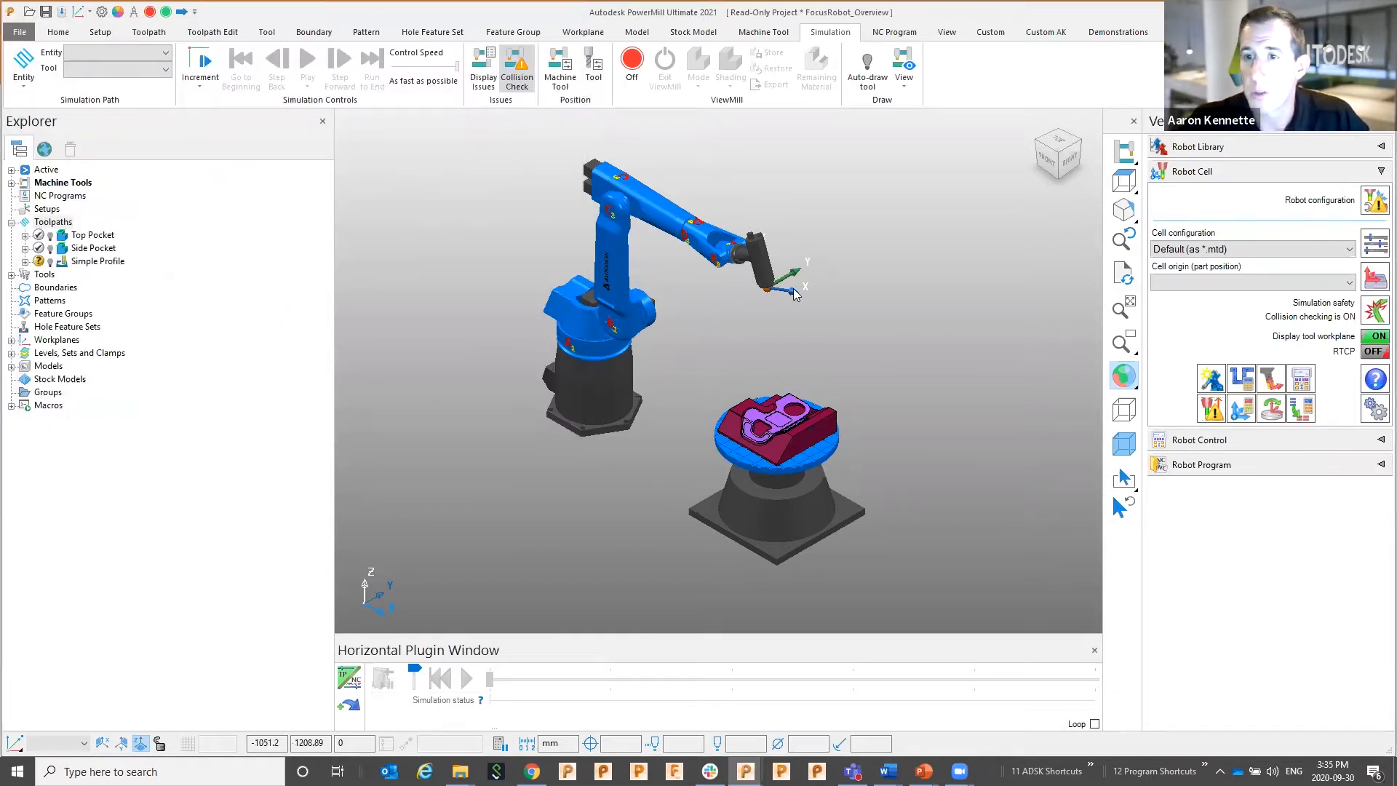
Set simulation safety to stop for safety reasons, including at axis limits
{"action": "left_click", "coordinate": [1375, 313]}
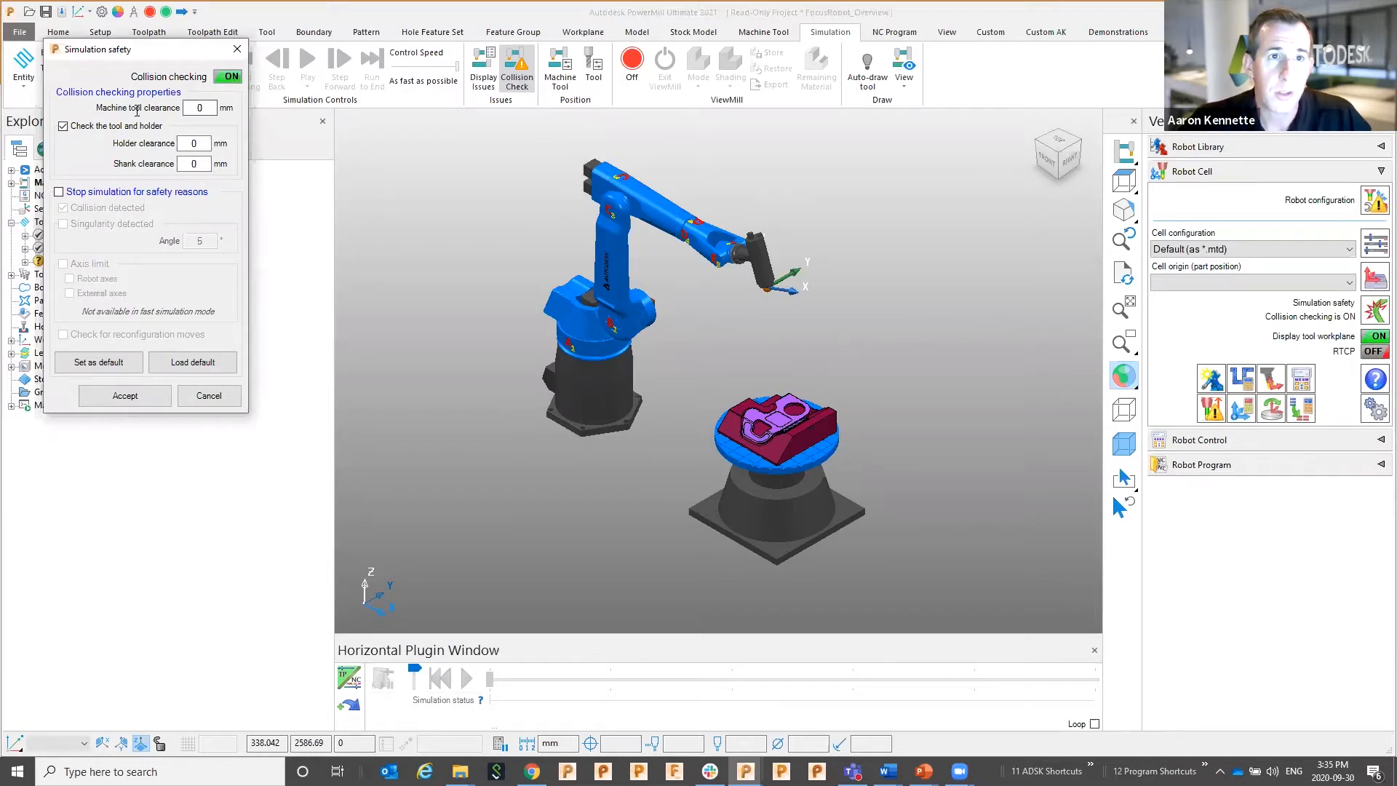
{"action": "left_click", "coordinate": [59, 192]}
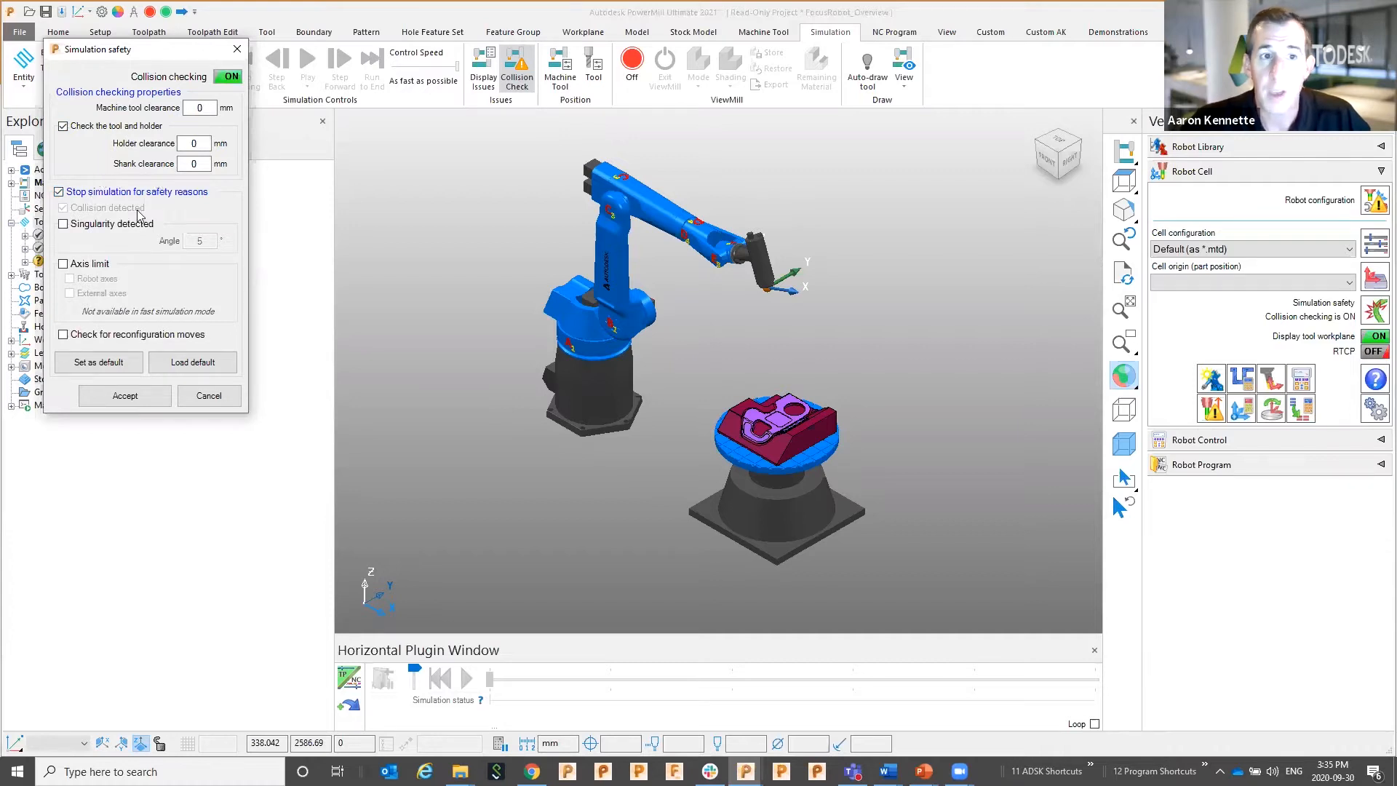
{"action": "left_click", "coordinate": [62, 264]}
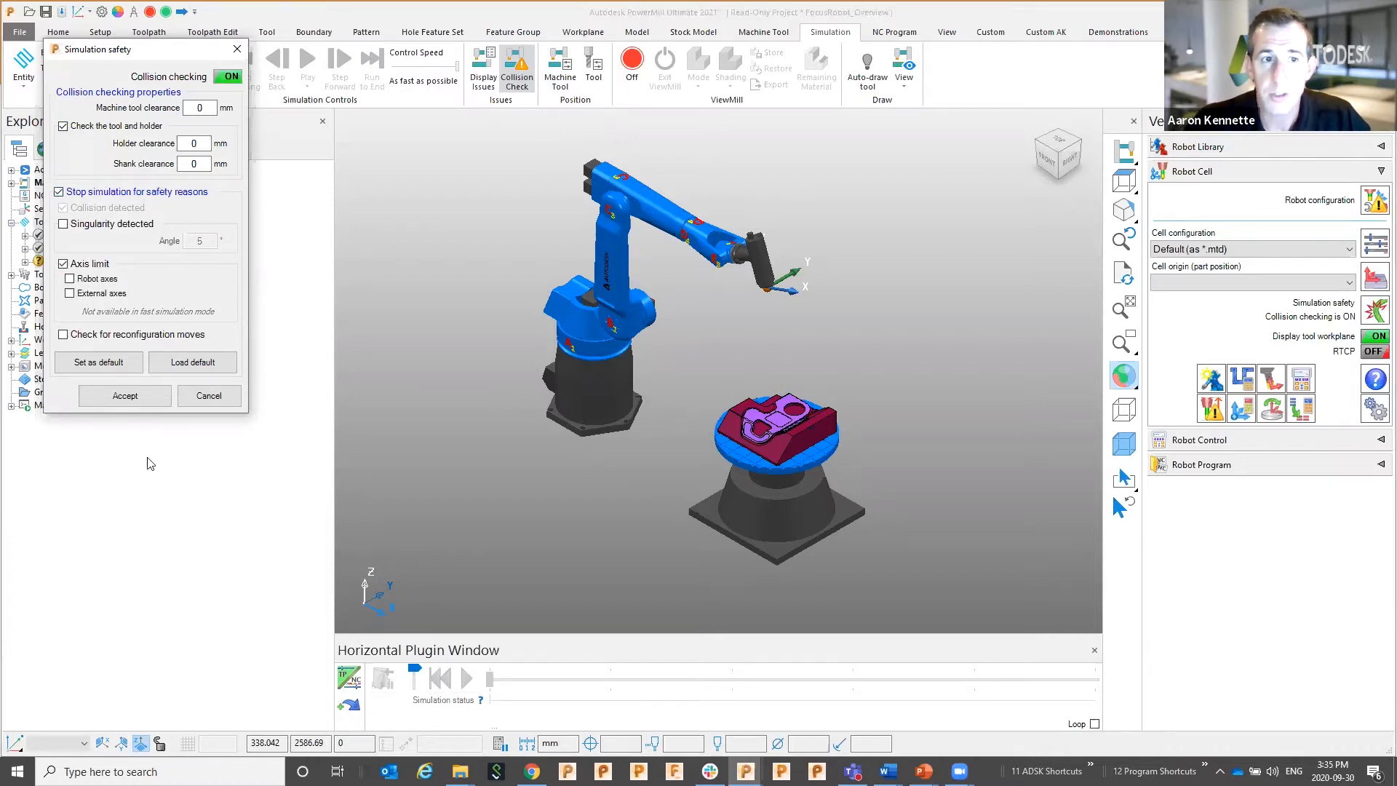
{"action": "left_click", "coordinate": [124, 395]}
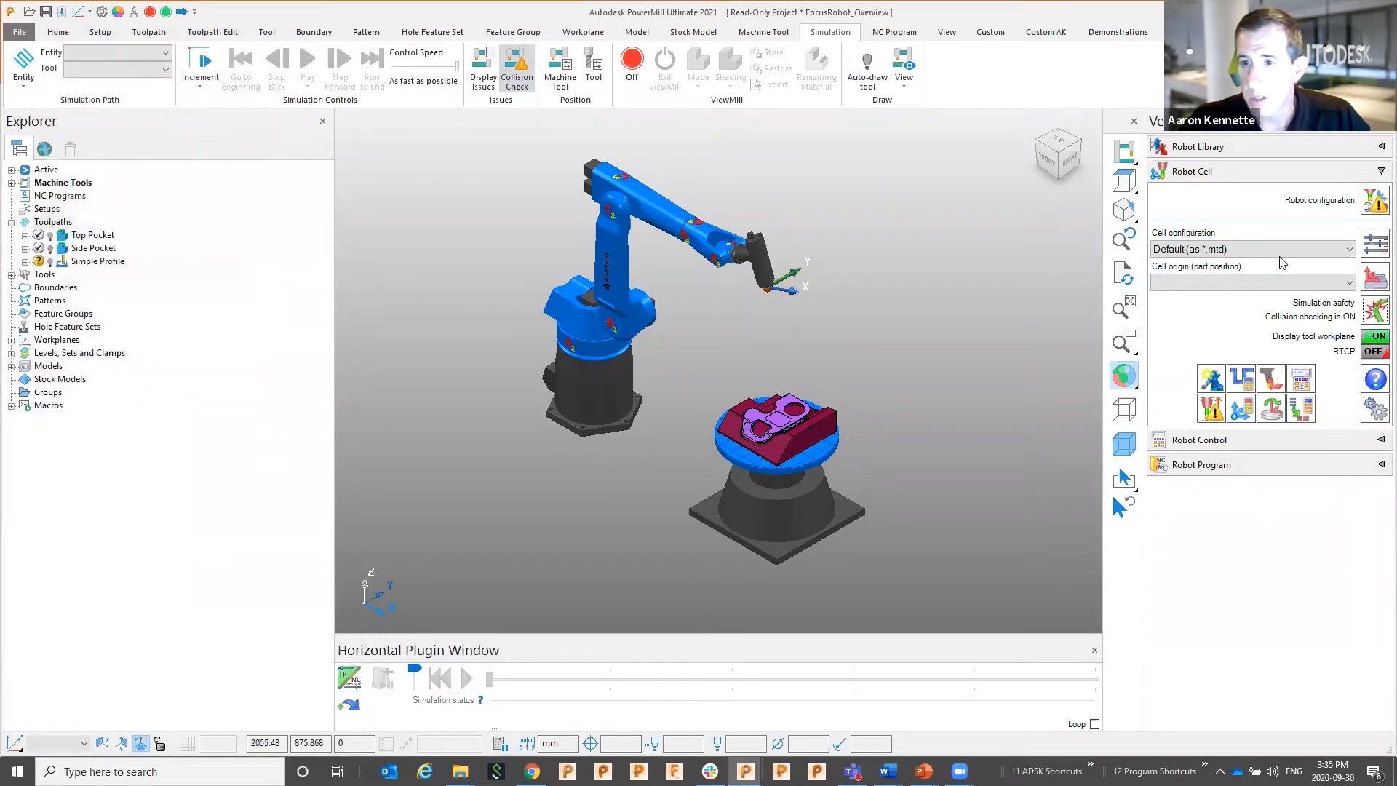
Check the virtual teach pendant's joint values, then collapse the Robot Cell settings
{"action": "left_click", "coordinate": [1301, 379]}
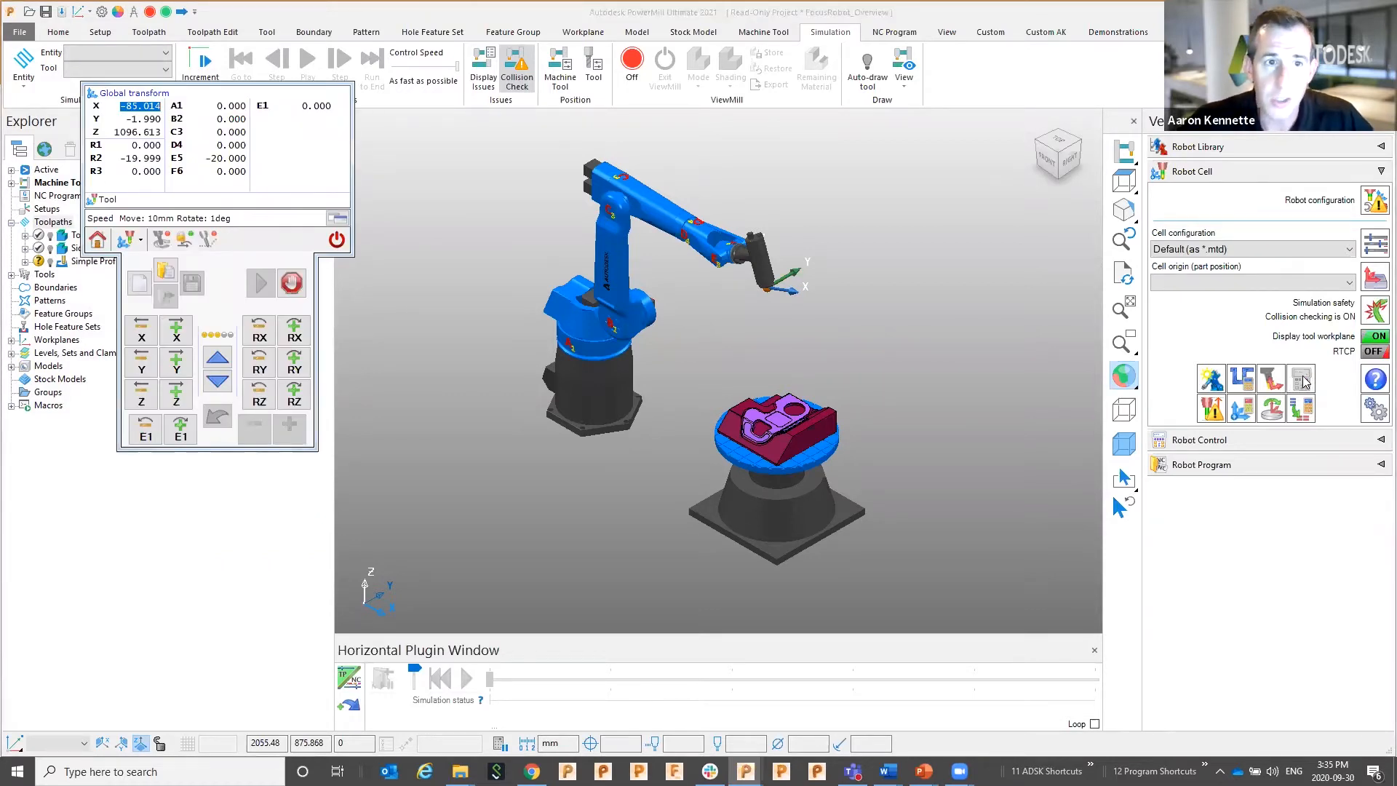
{"action": "left_click", "coordinate": [336, 241]}
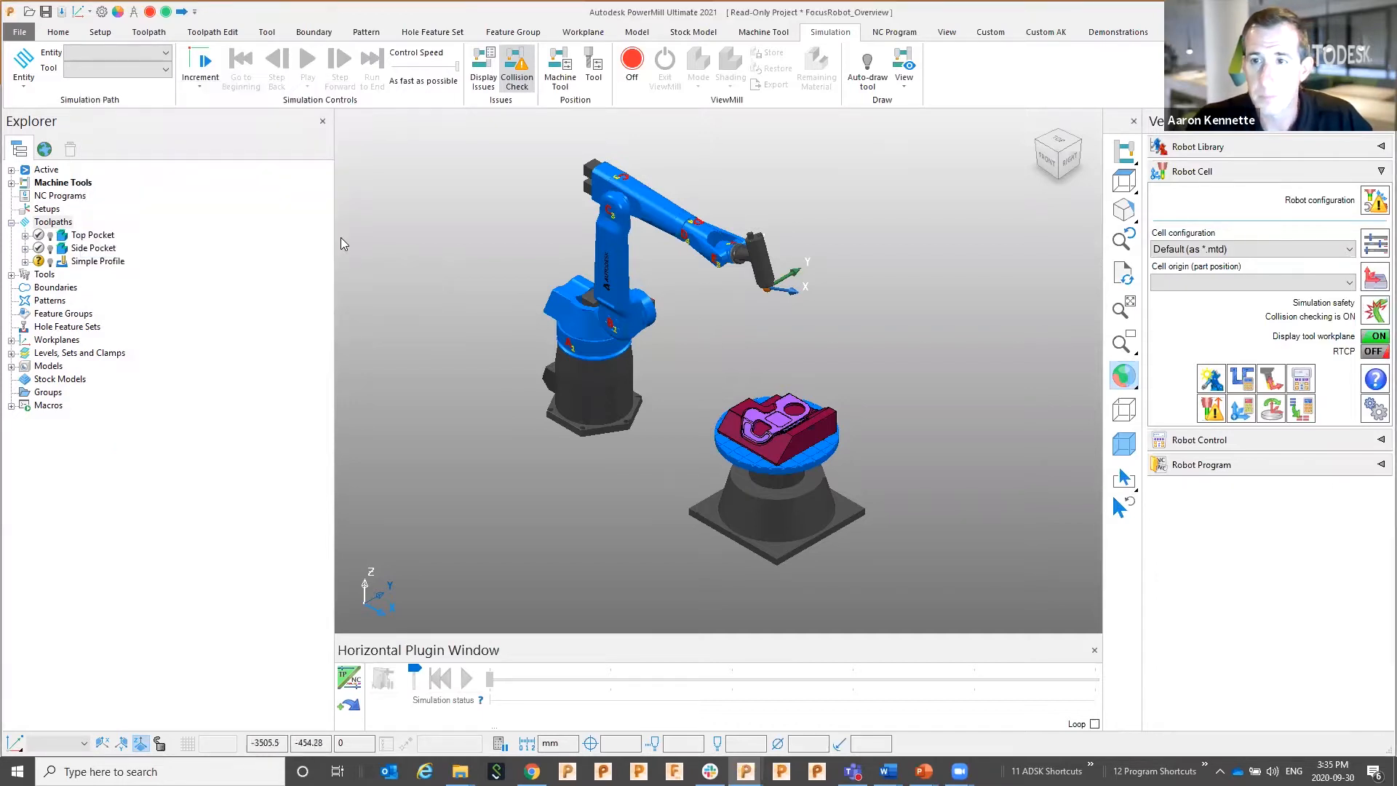
{"action": "left_click", "coordinate": [1262, 175]}
Activate the Top Pocket toolpath and simulate the robot along it from the start
{"action": "left_click", "coordinate": [1262, 199]}
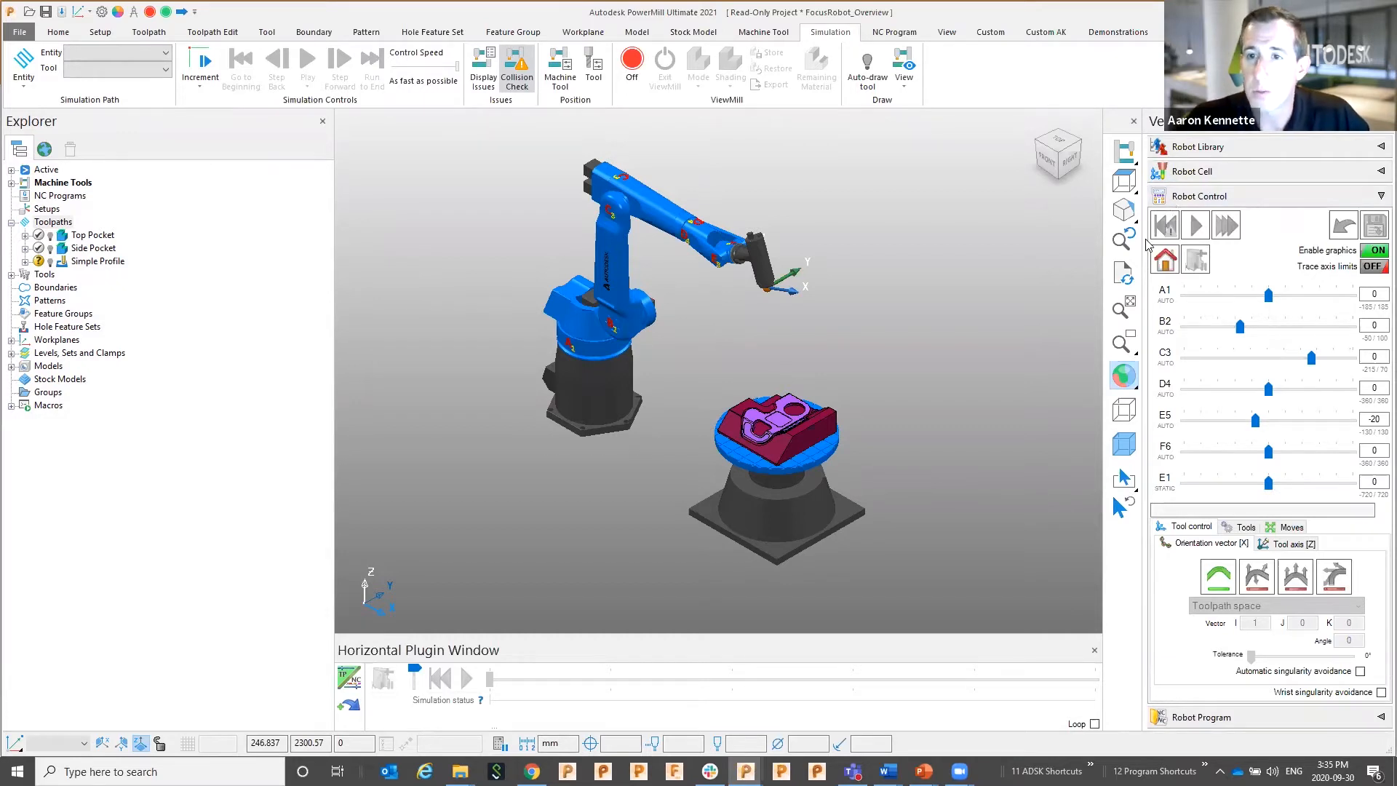
{"action": "double_click", "coordinate": [92, 235]}
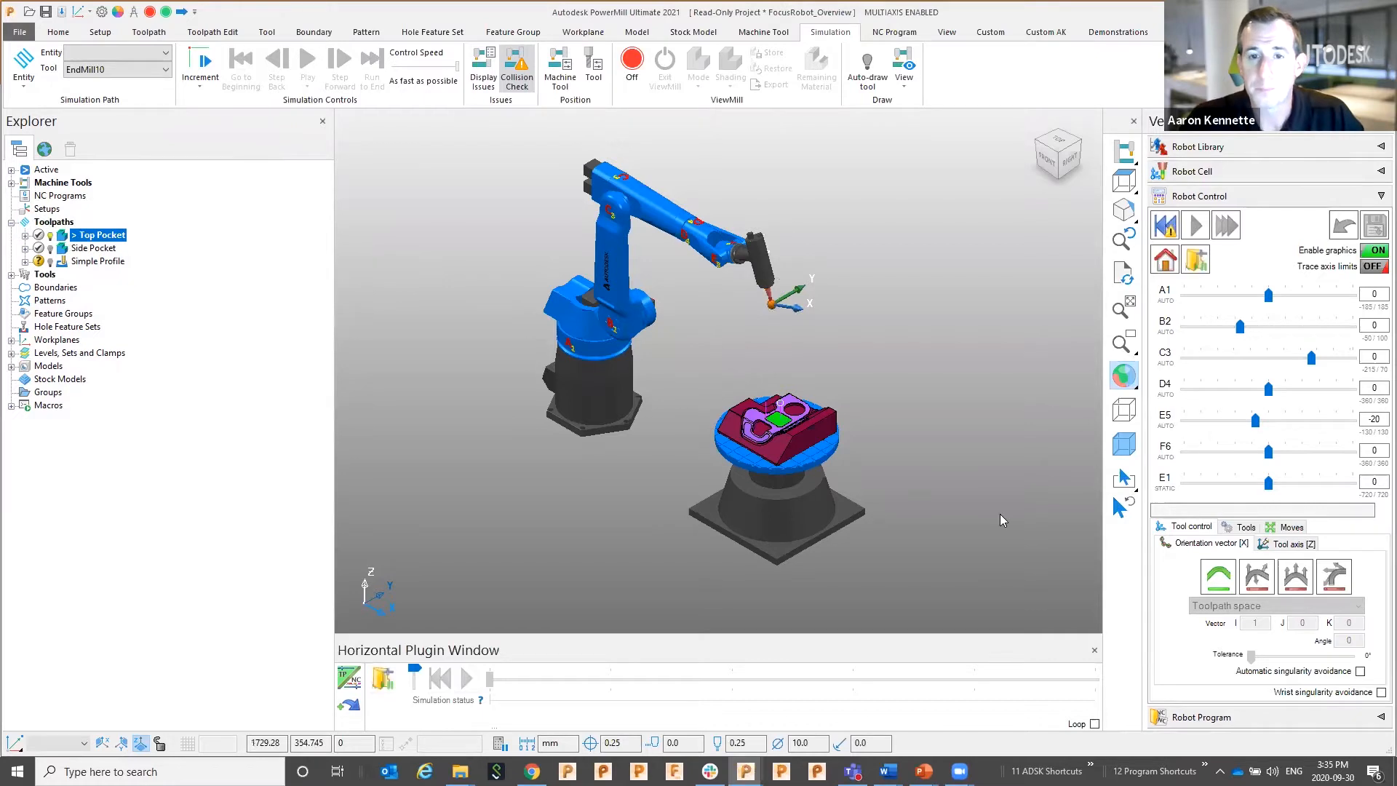
{"action": "scroll", "coordinate": [999, 514], "scroll_direction": "up", "scroll_amount": 8}
{"action": "scroll", "coordinate": [895, 402], "scroll_direction": "up", "scroll_amount": 1}
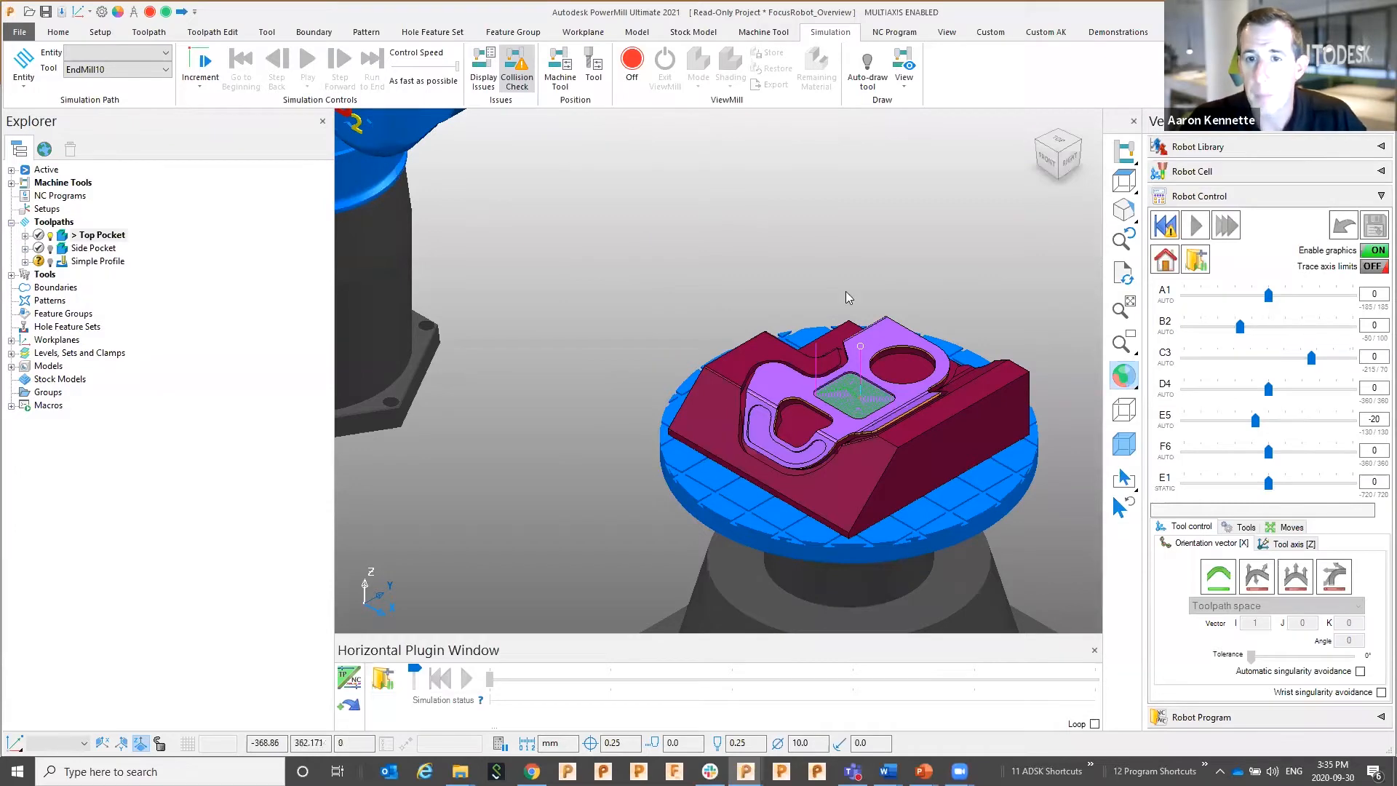
{"action": "scroll", "coordinate": [845, 291], "scroll_direction": "down", "scroll_amount": 5}
{"action": "left_click", "coordinate": [1166, 227]}
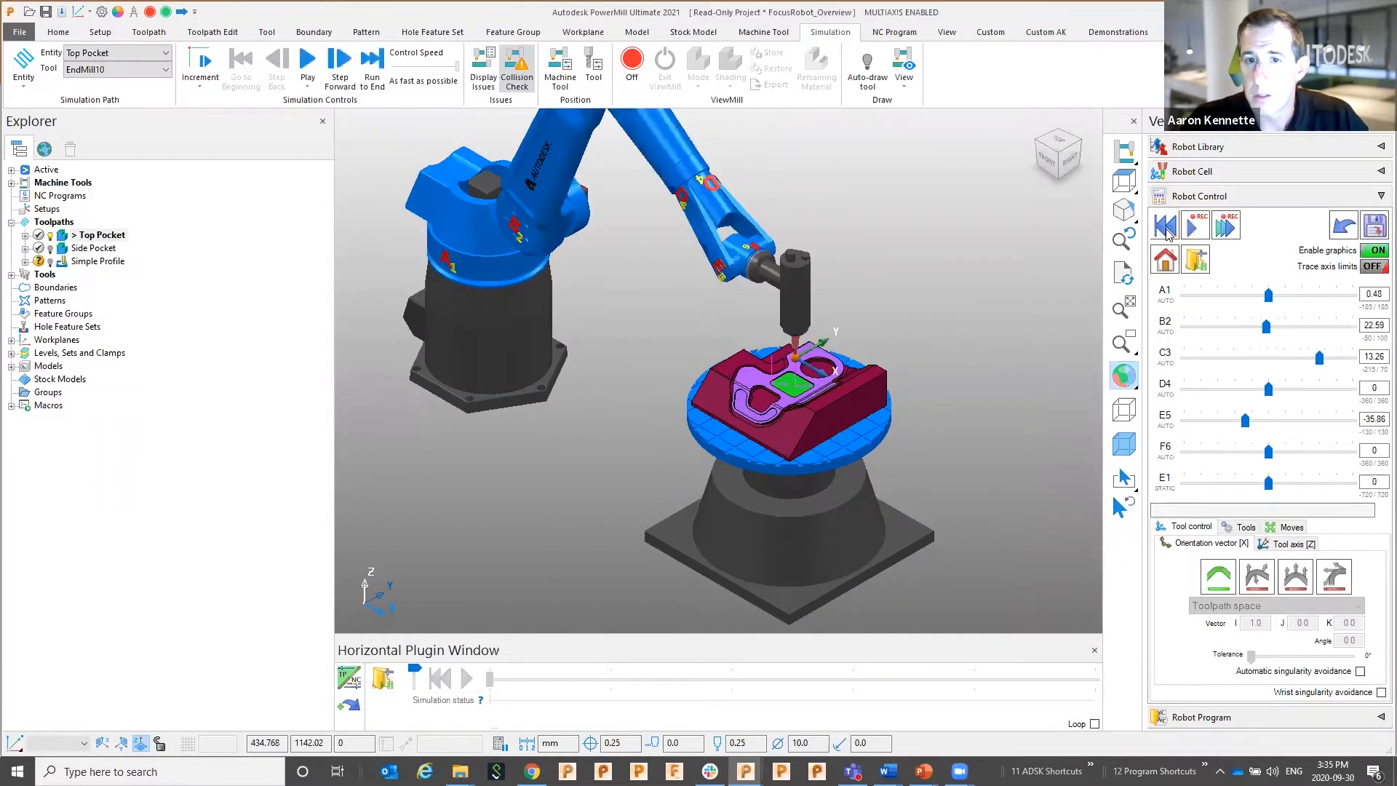
{"action": "left_click", "coordinate": [1194, 230]}
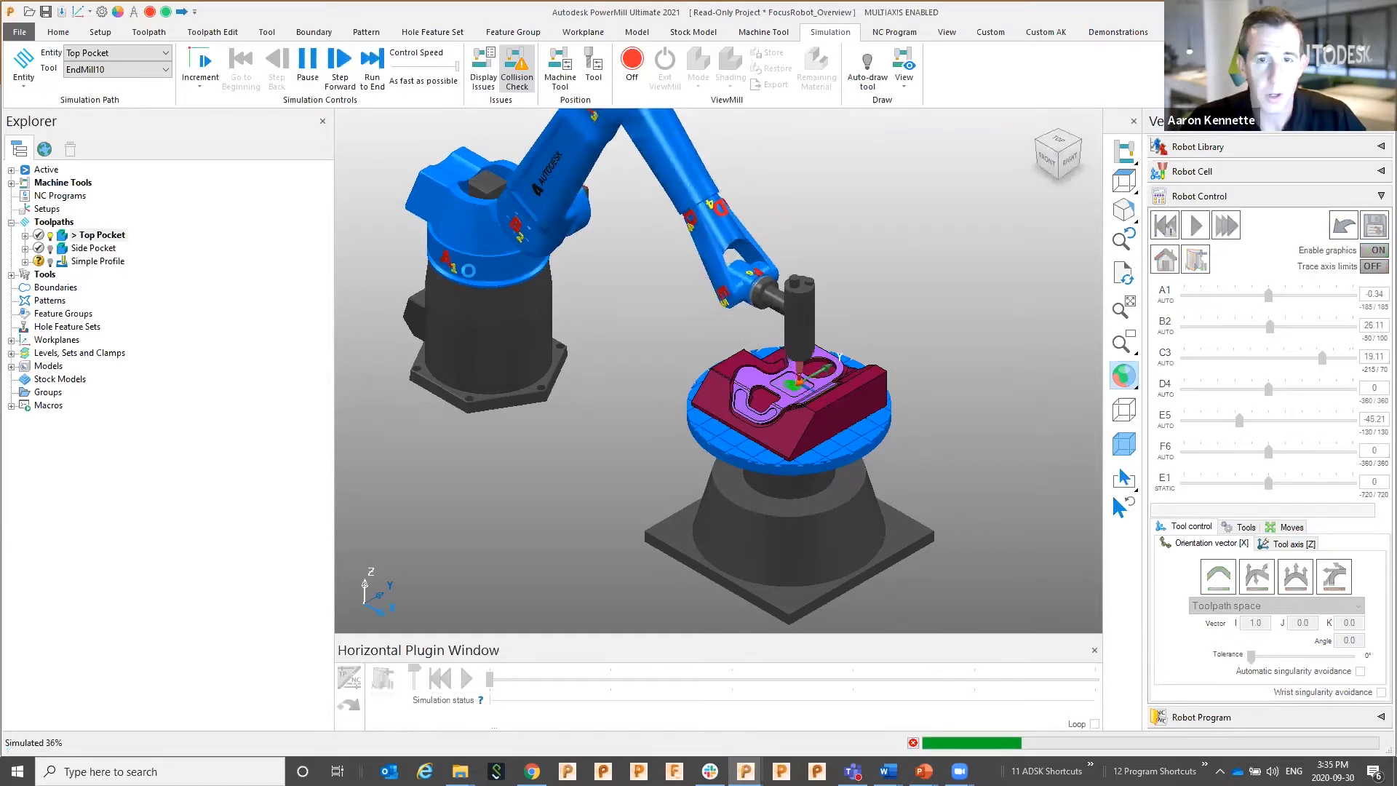
{"action": "scroll", "coordinate": [499, 255], "scroll_direction": "down", "scroll_amount": 2}
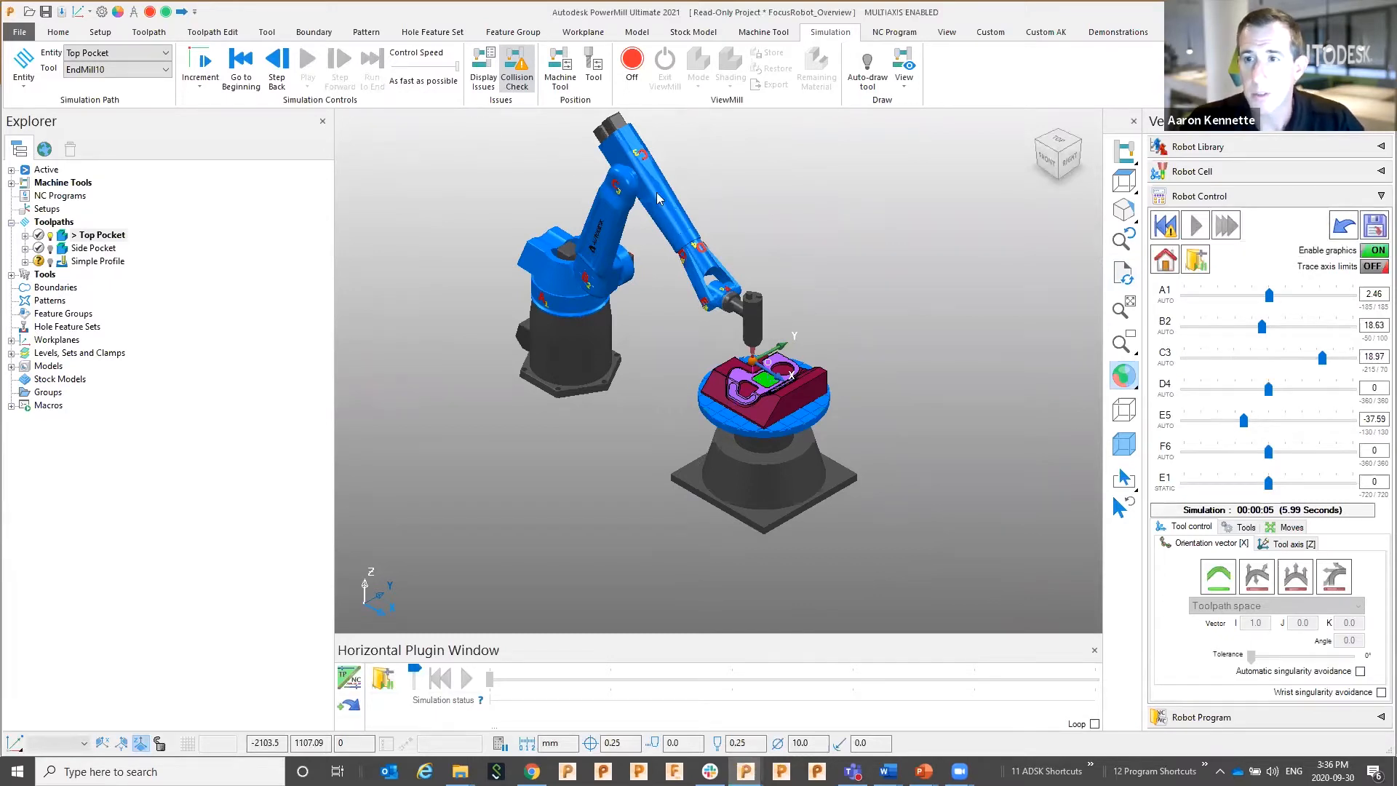
Save the simulated motion over the existing Top PocketE1, confirming the overwrite
{"action": "left_click", "coordinate": [1374, 228]}
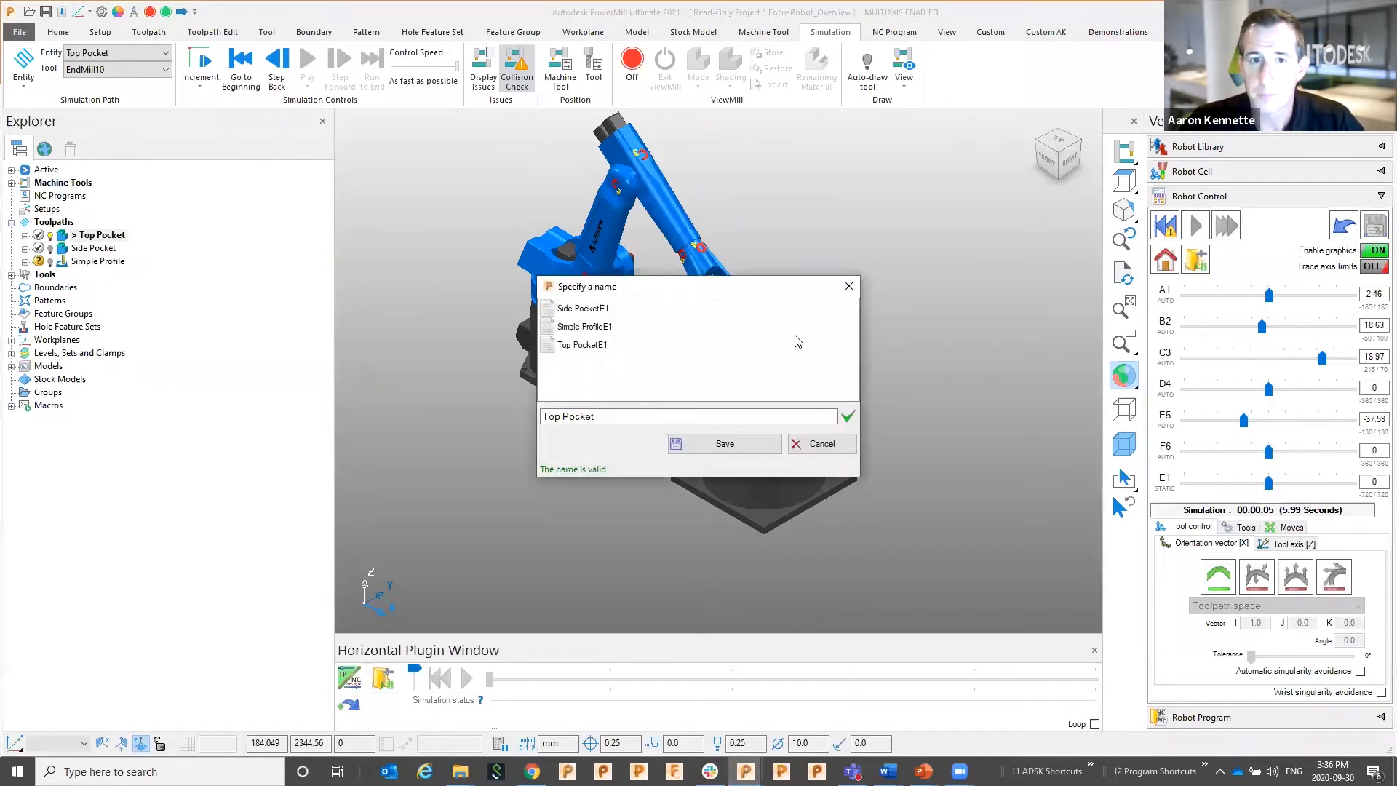
{"action": "left_click", "coordinate": [581, 344]}
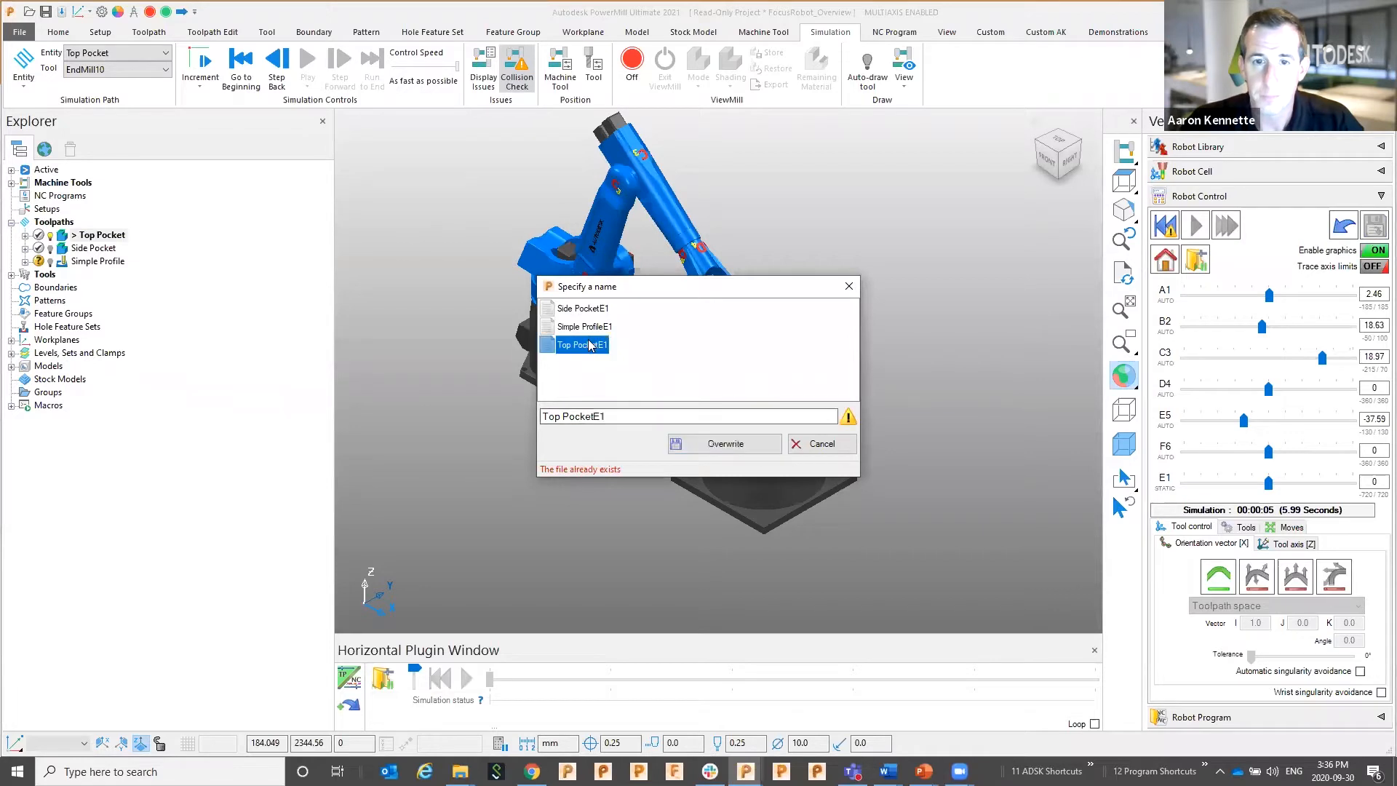
{"action": "left_click", "coordinate": [721, 444]}
{"action": "left_click", "coordinate": [730, 421]}
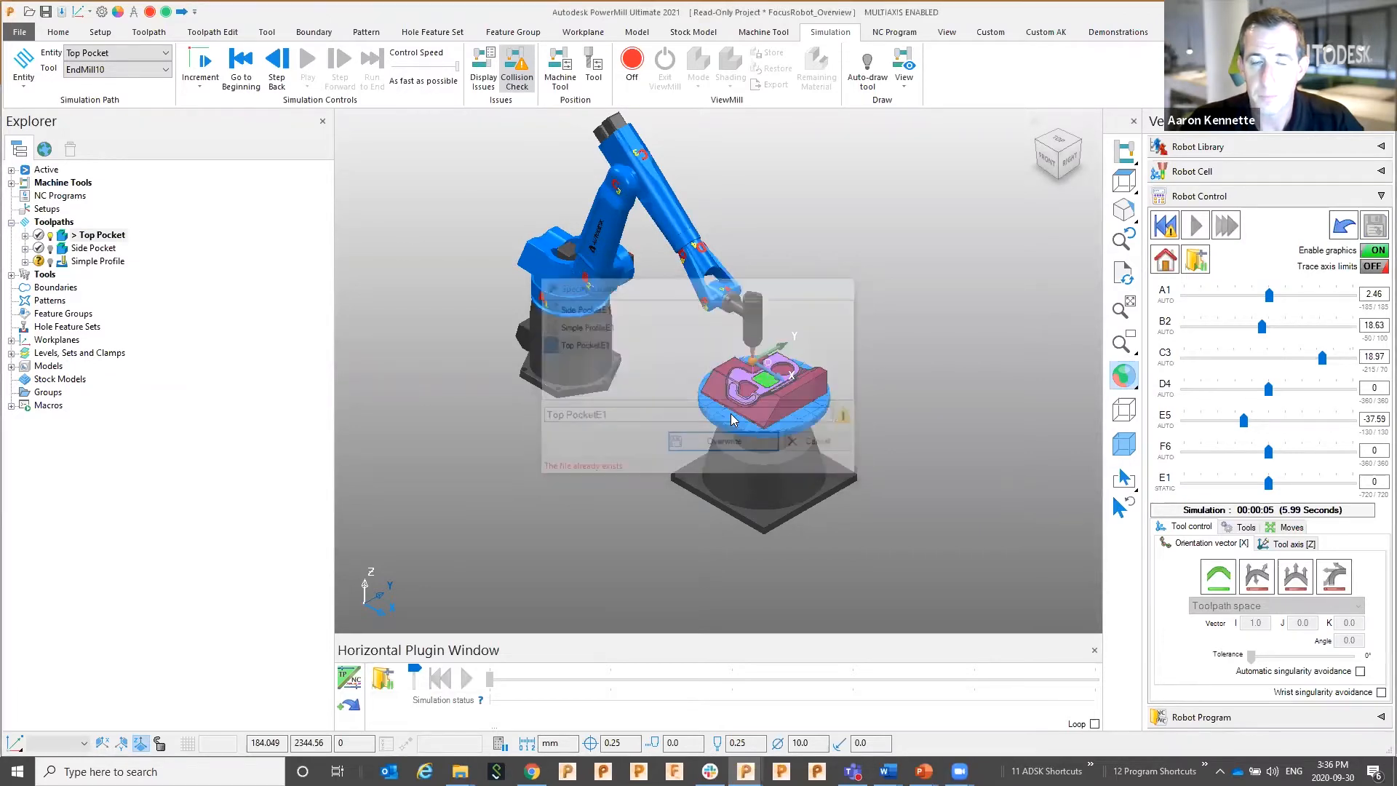
{"action": "left_click", "coordinate": [1266, 195]}
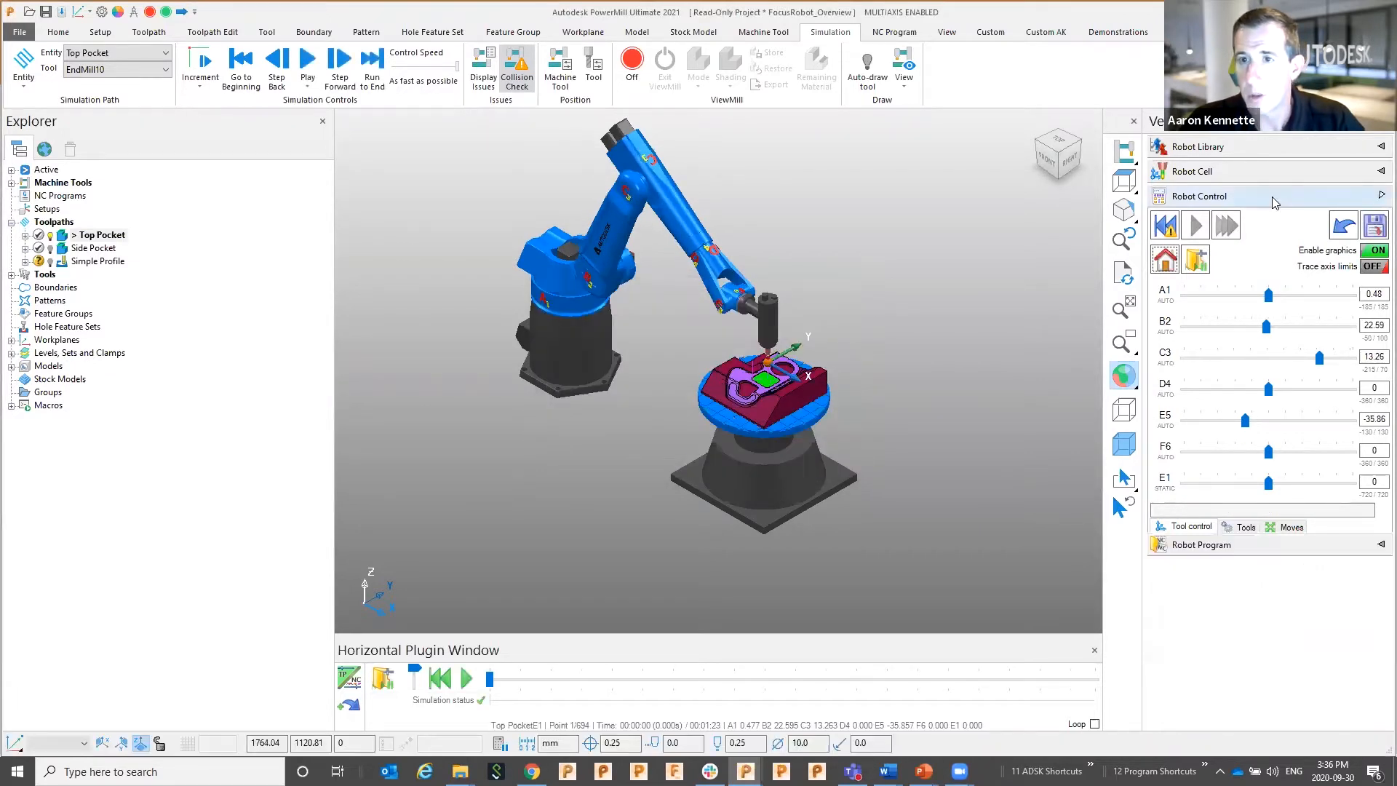
{"action": "left_click", "coordinate": [1264, 217]}
Name the robot program Demo34 and add the Top PocketE1 toolpath to it
{"action": "left_click", "coordinate": [1269, 245]}
{"action": "type", "text": "D"}
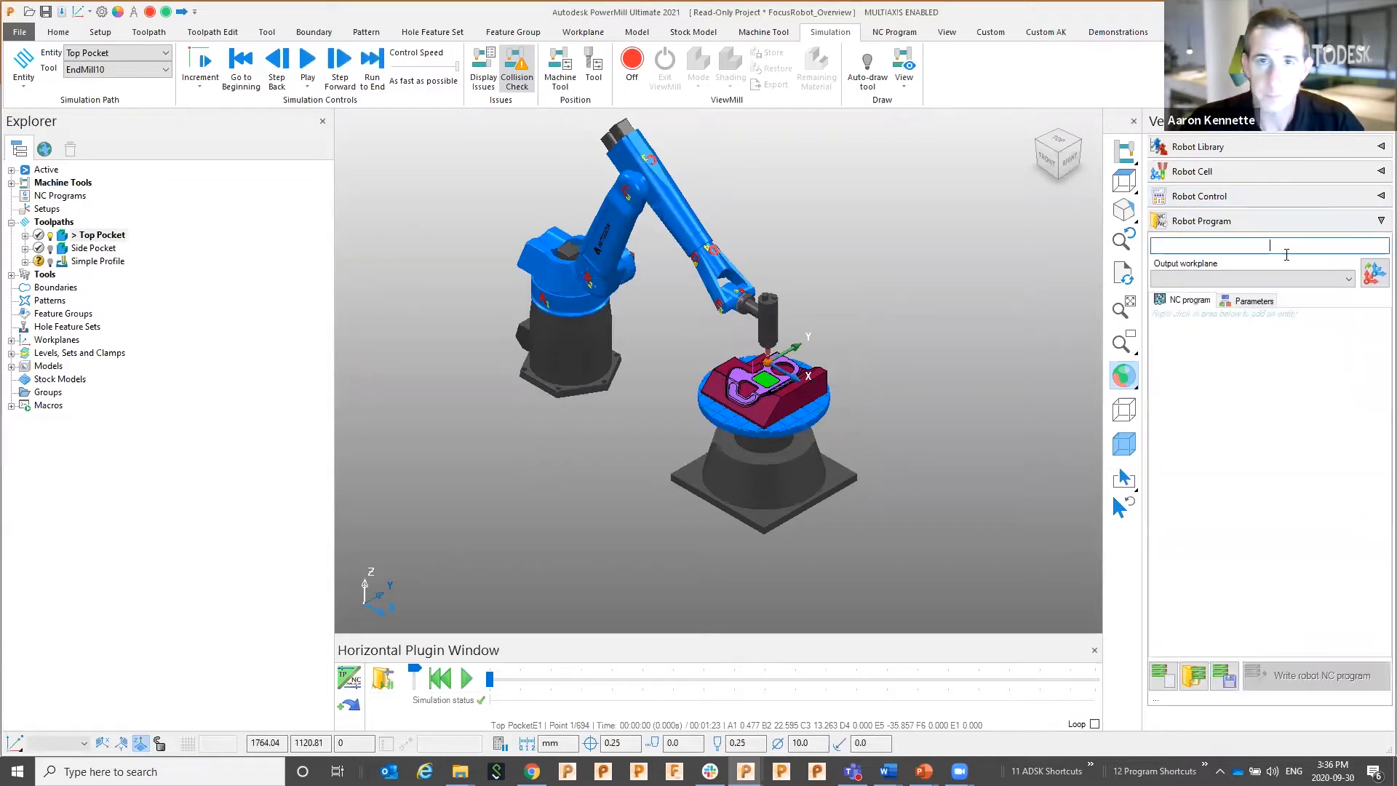
{"action": "type", "text": "emo34"}
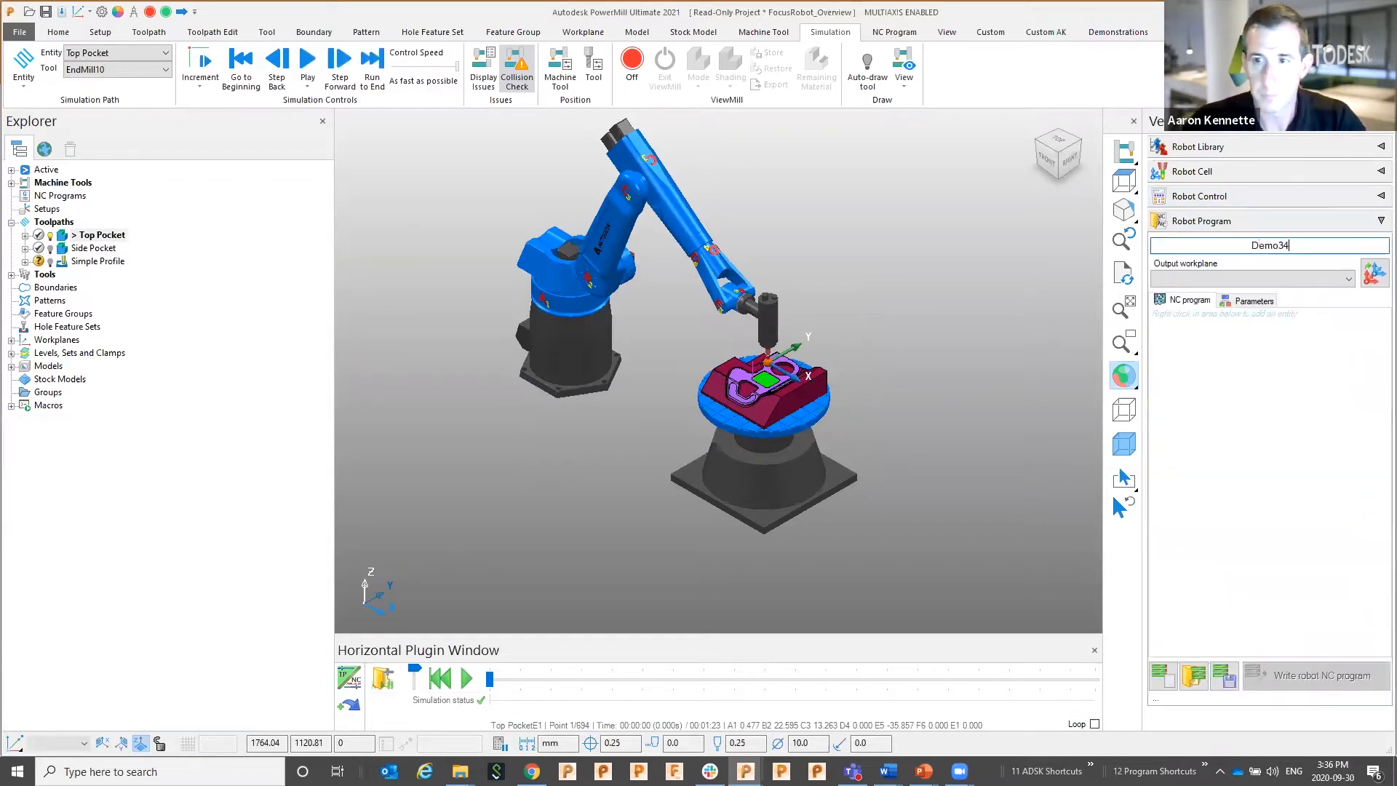
{"action": "right_click", "coordinate": [1242, 355]}
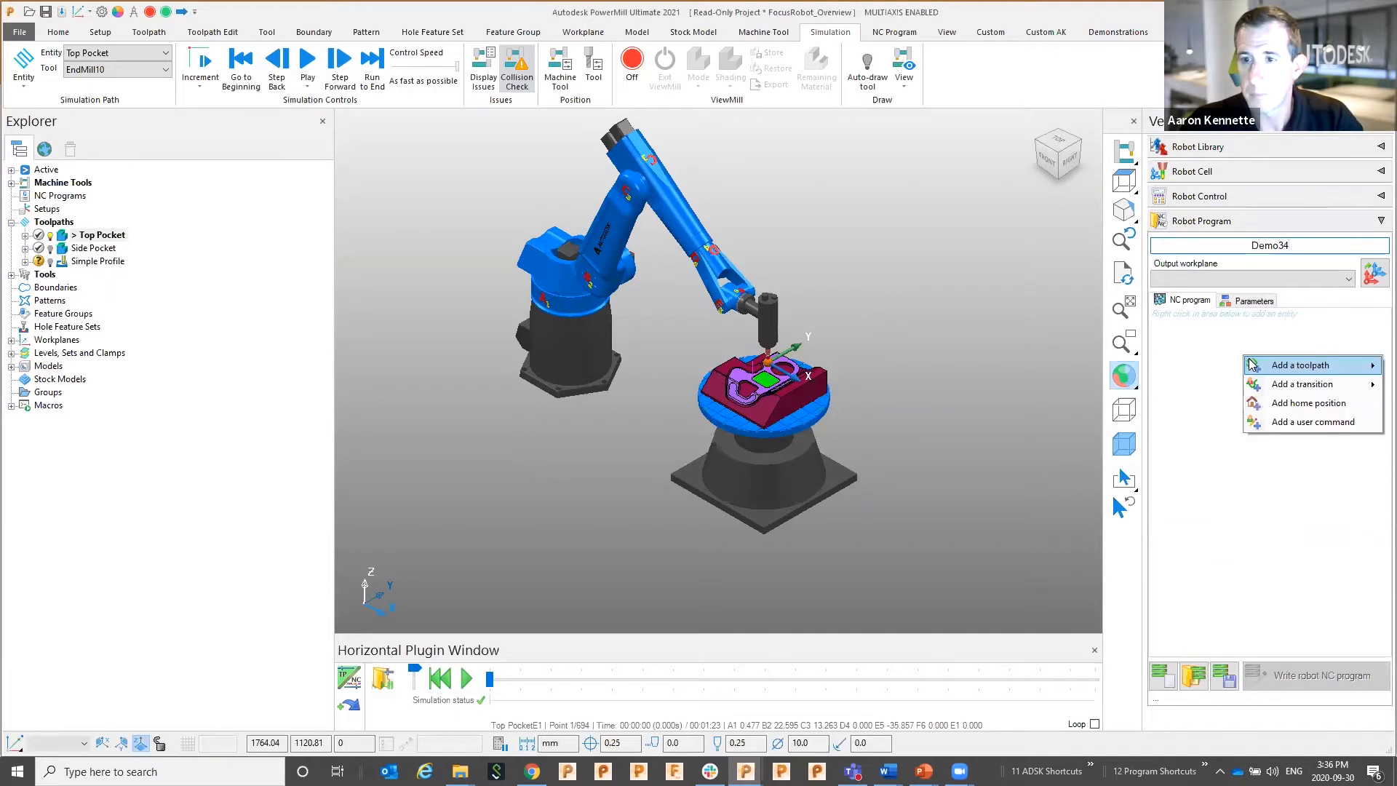
{"action": "mouse_move", "coordinate": [1275, 367]}
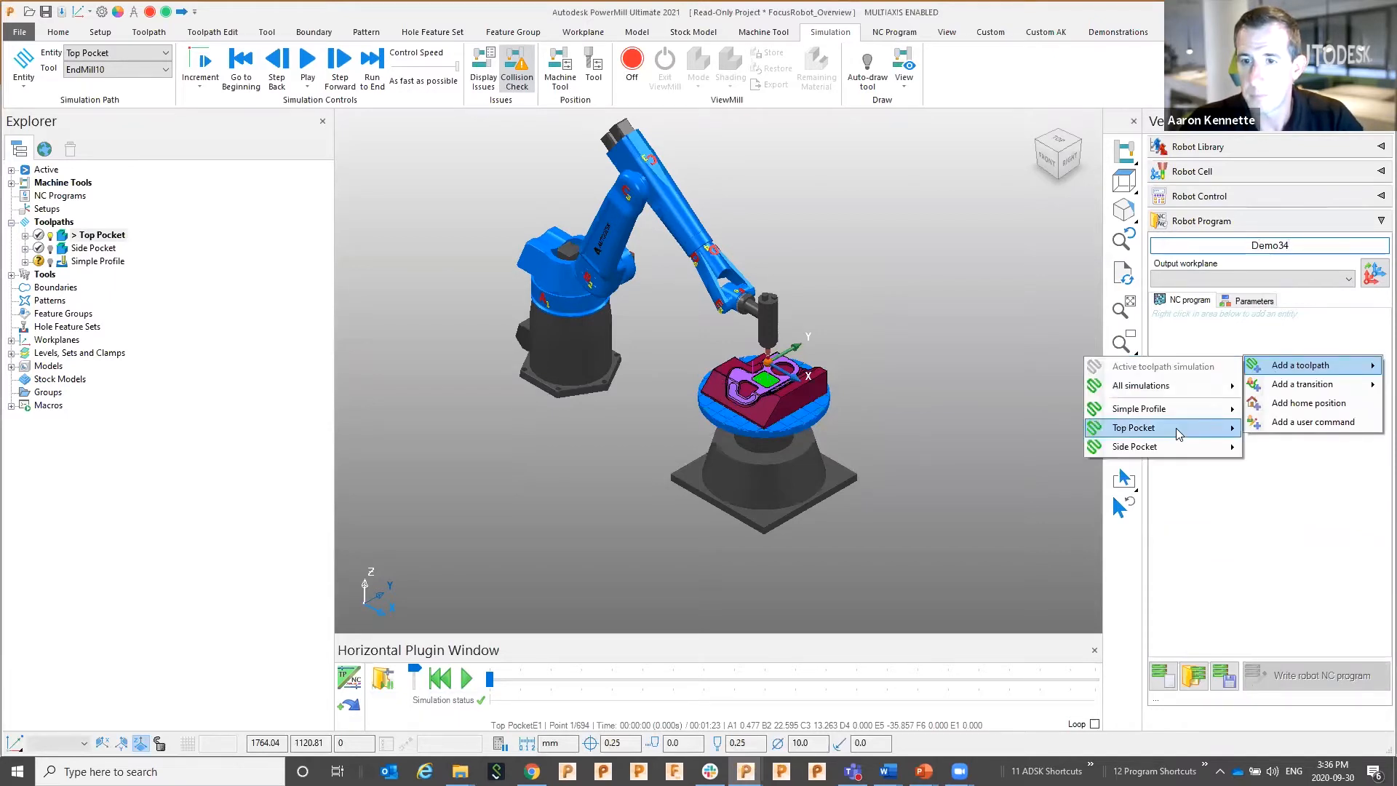
{"action": "mouse_move", "coordinate": [1175, 427]}
{"action": "left_click", "coordinate": [1302, 436]}
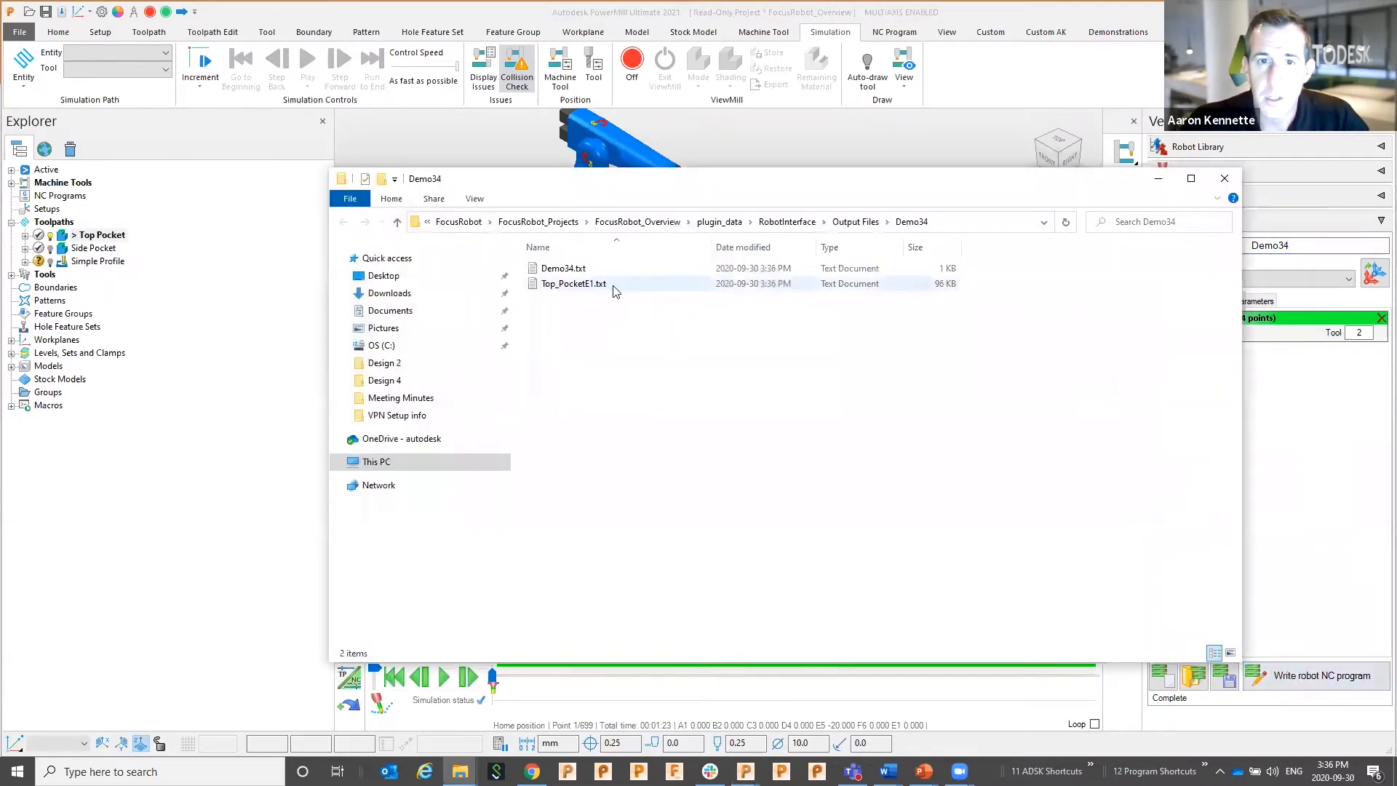
Read Demo34.txt and Top_PocketE1.txt in Notepad, then close them and the output folder
{"action": "double_click", "coordinate": [578, 268]}
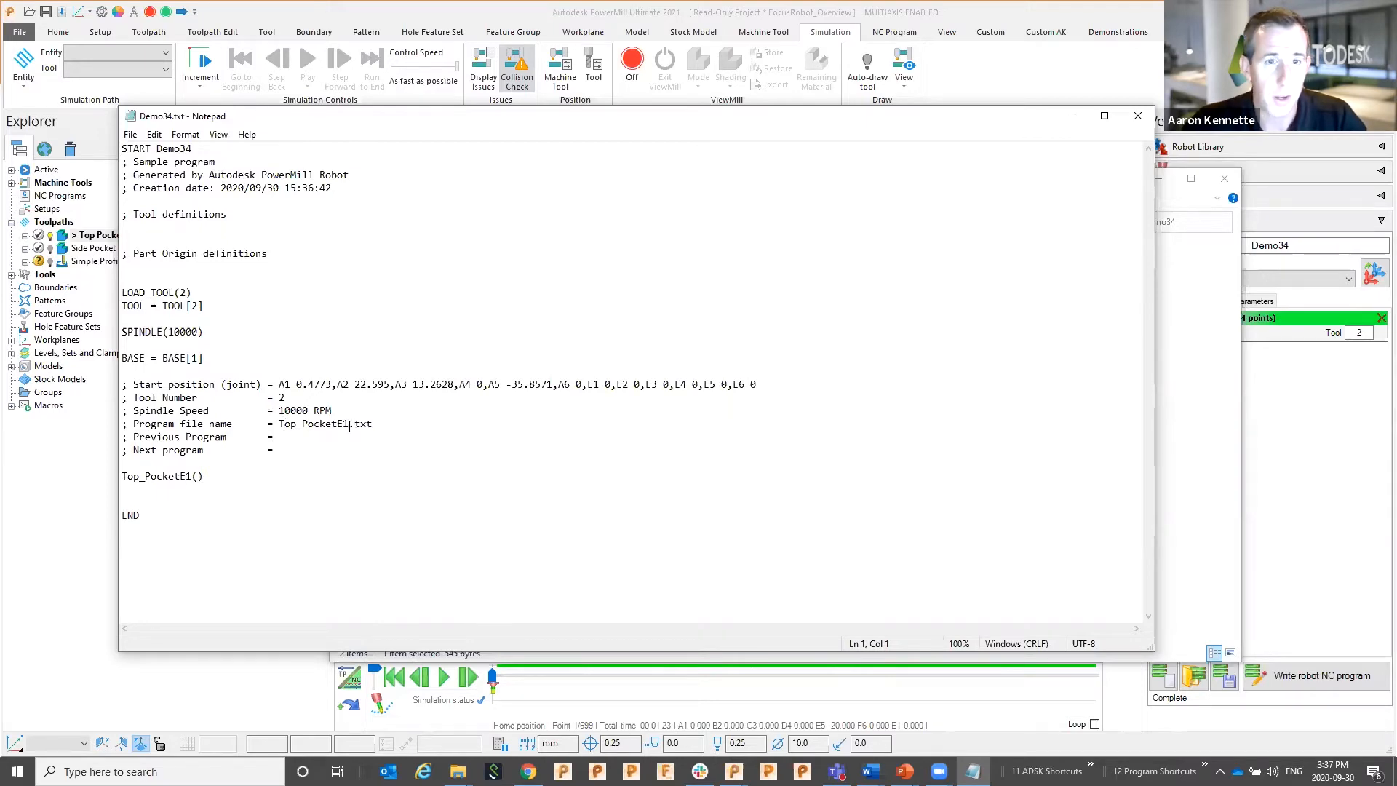
{"action": "left_click", "coordinate": [1138, 116]}
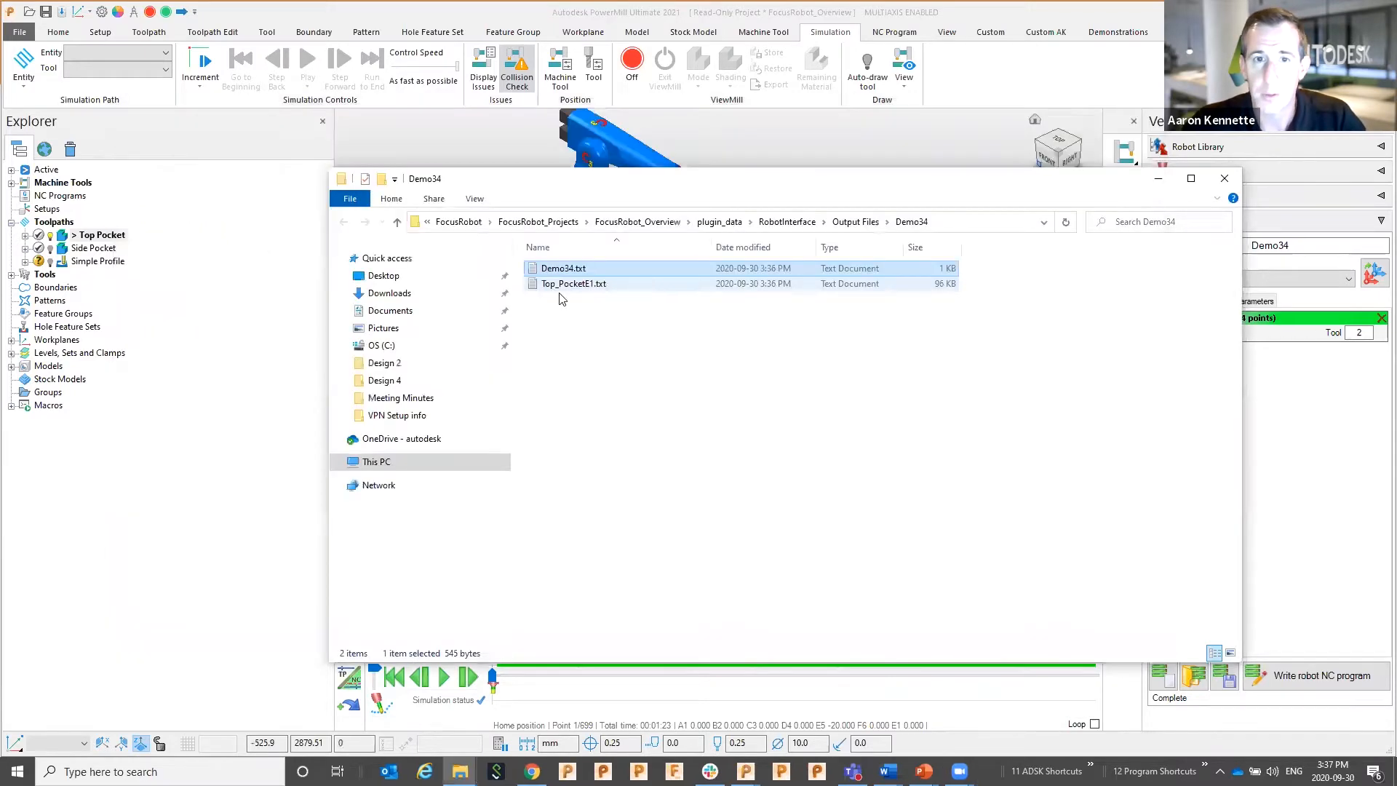
{"action": "double_click", "coordinate": [568, 286]}
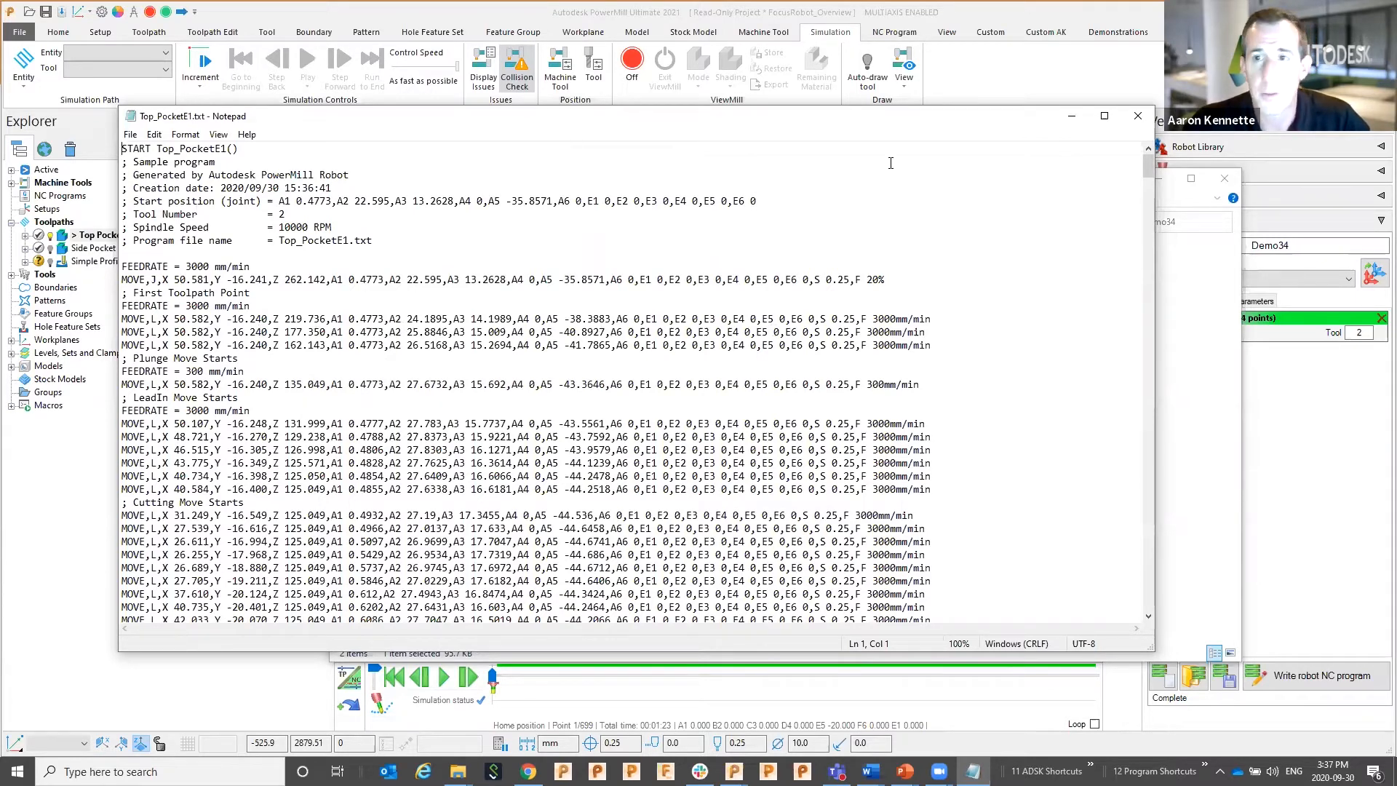
{"action": "left_click", "coordinate": [1138, 117]}
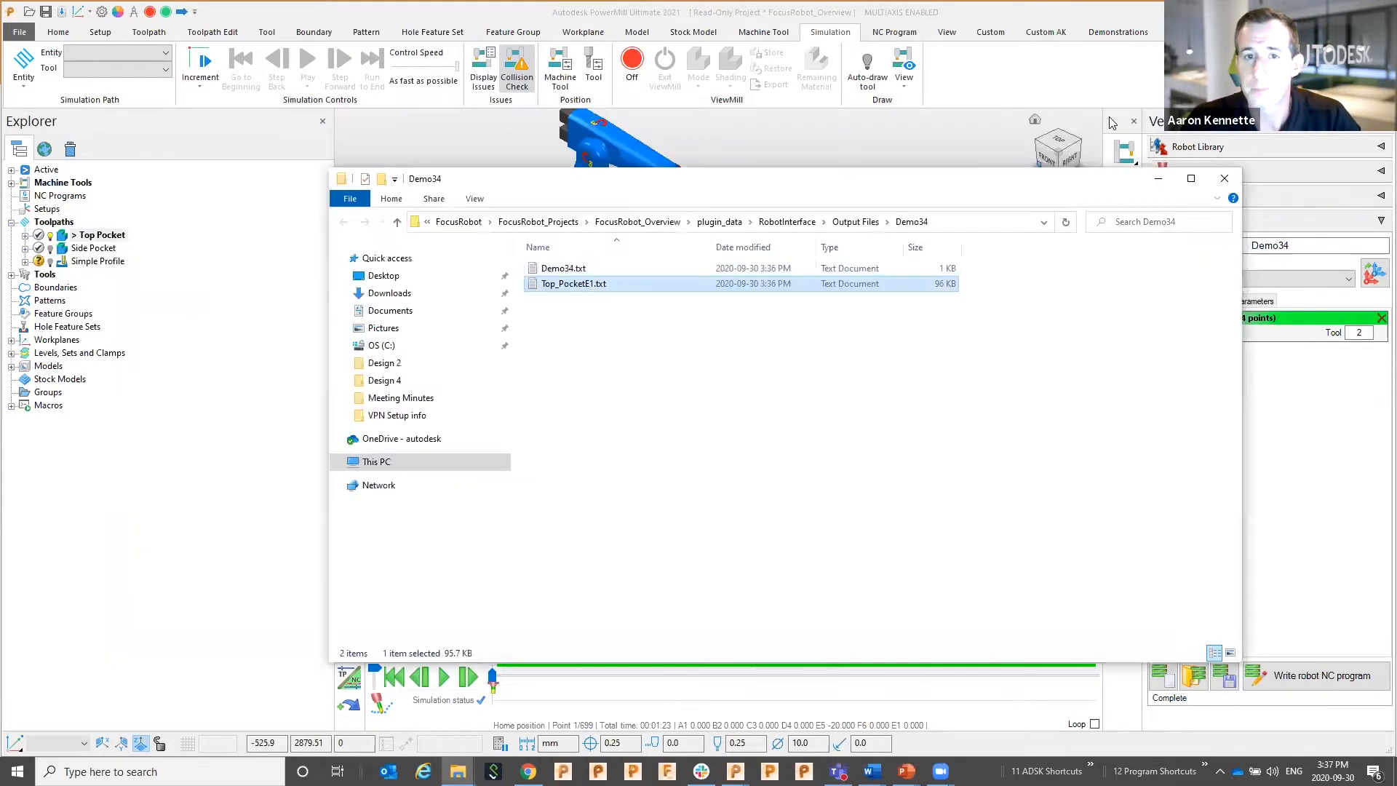
{"action": "left_click", "coordinate": [1159, 180]}
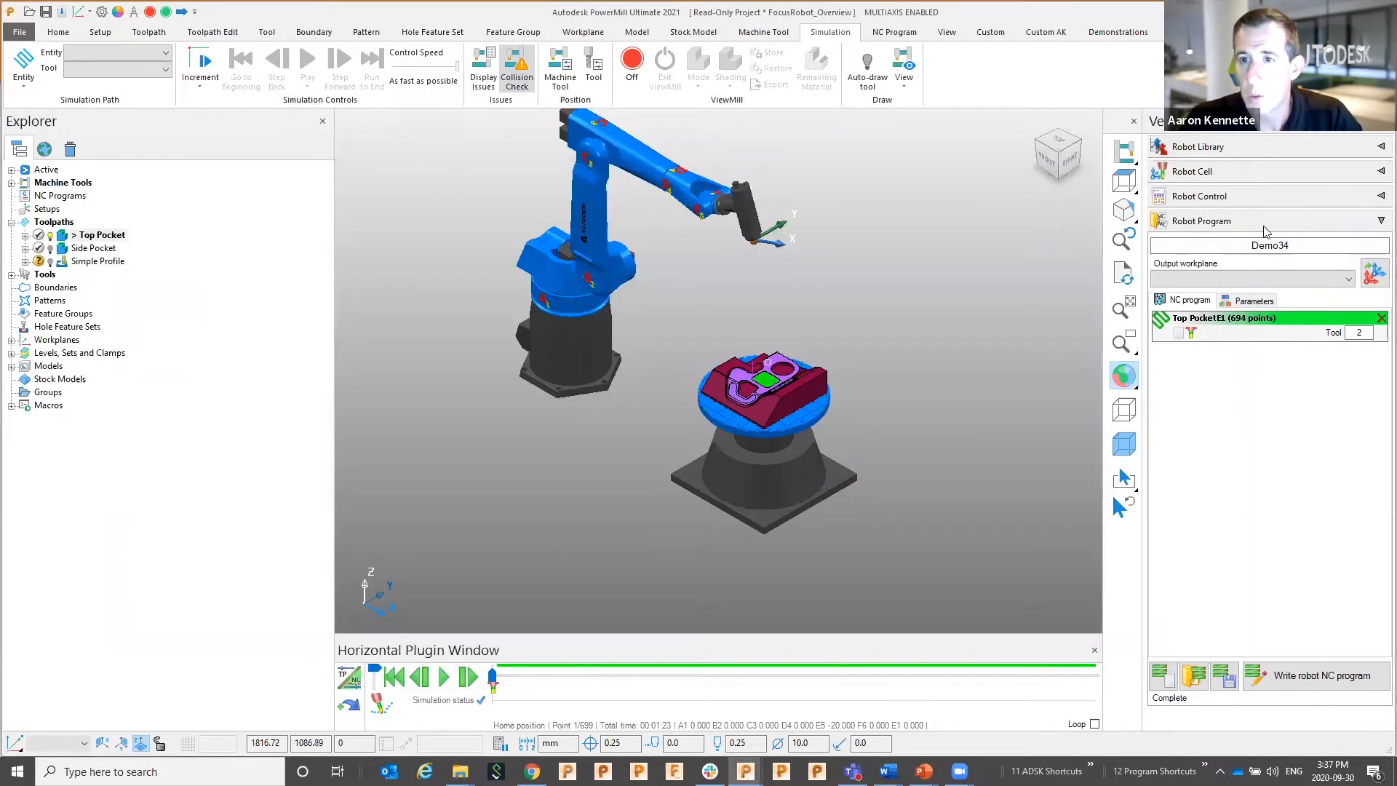
Show the robot's joint controls and inspect axis A1's motion mode choices without changing them
{"action": "left_click", "coordinate": [1251, 204]}
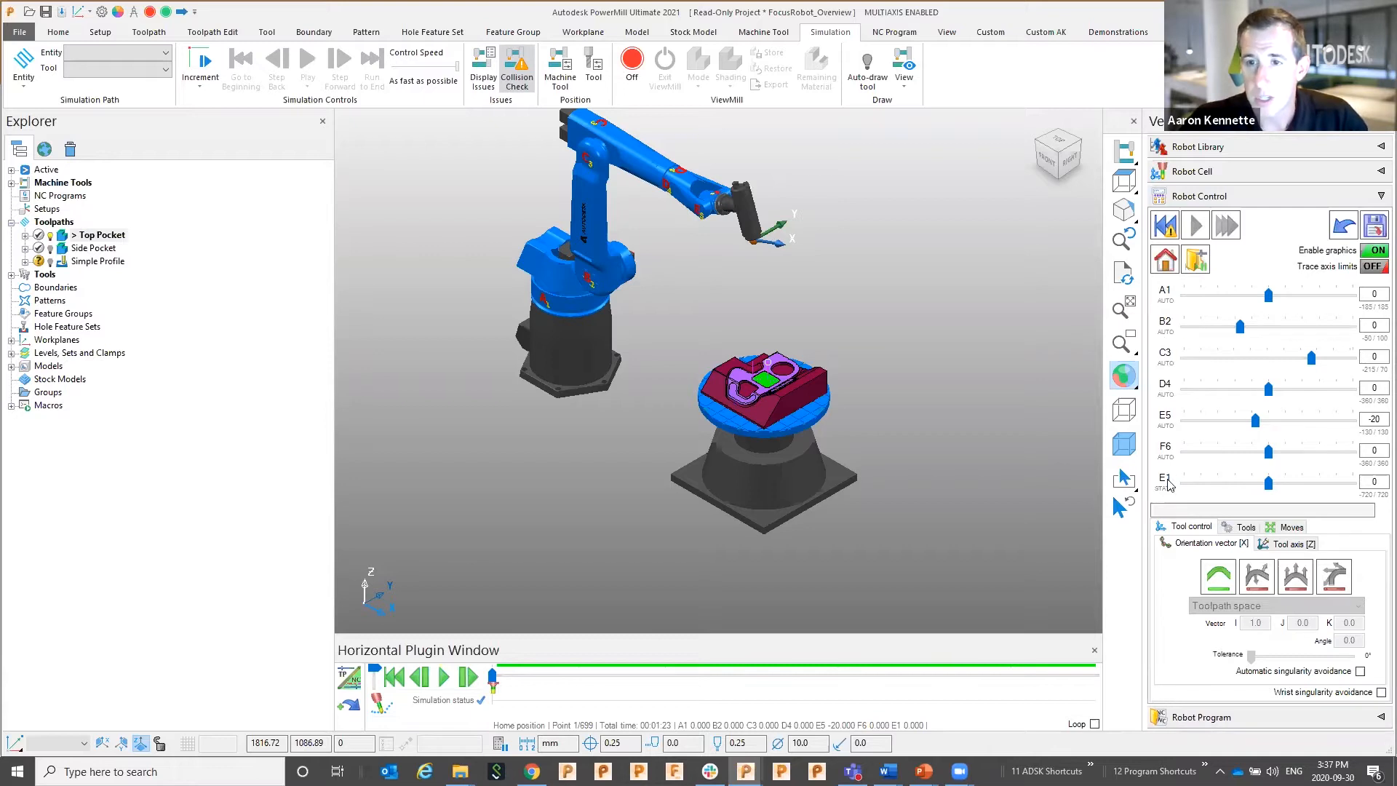
{"action": "scroll", "coordinate": [616, 384], "scroll_direction": "up", "scroll_amount": 5}
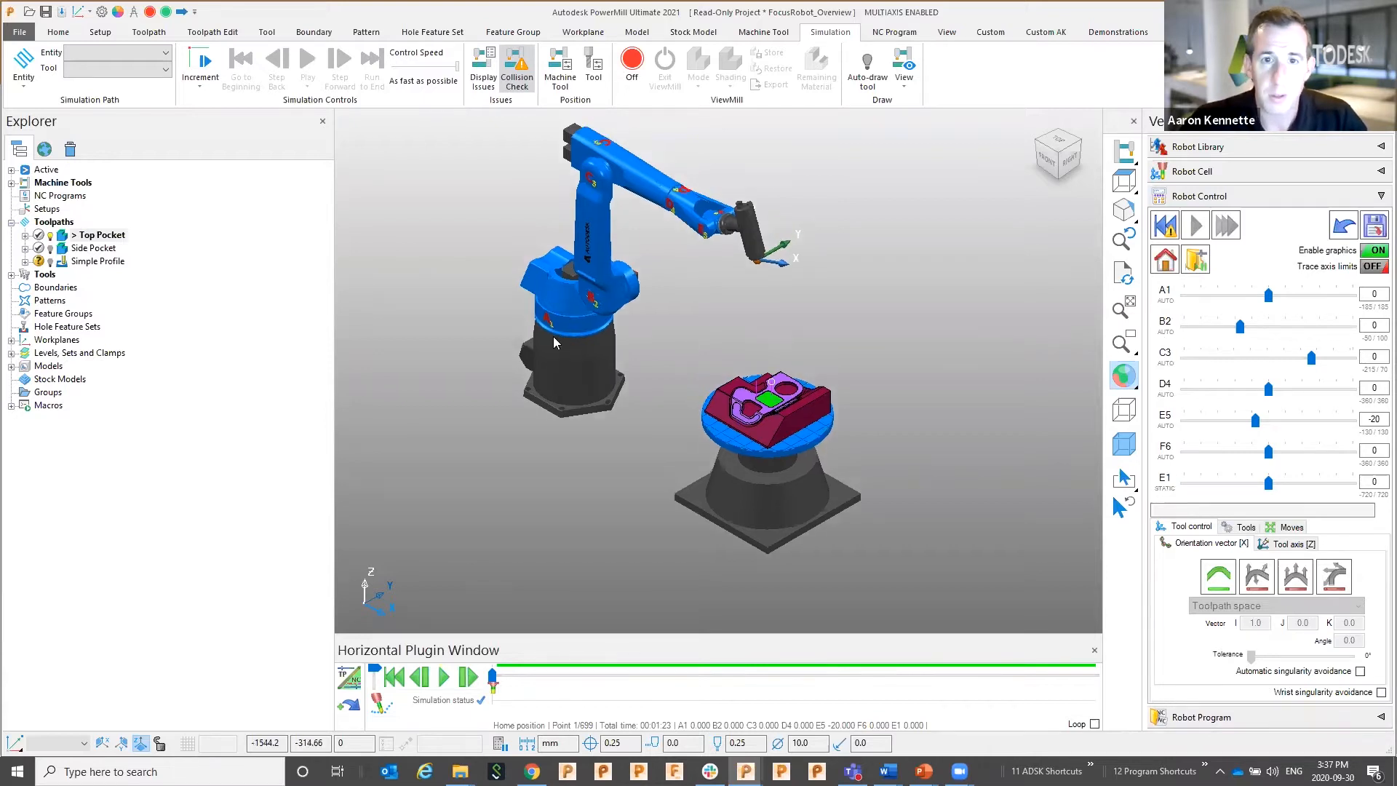
{"action": "scroll", "coordinate": [668, 406], "scroll_direction": "down", "scroll_amount": 2}
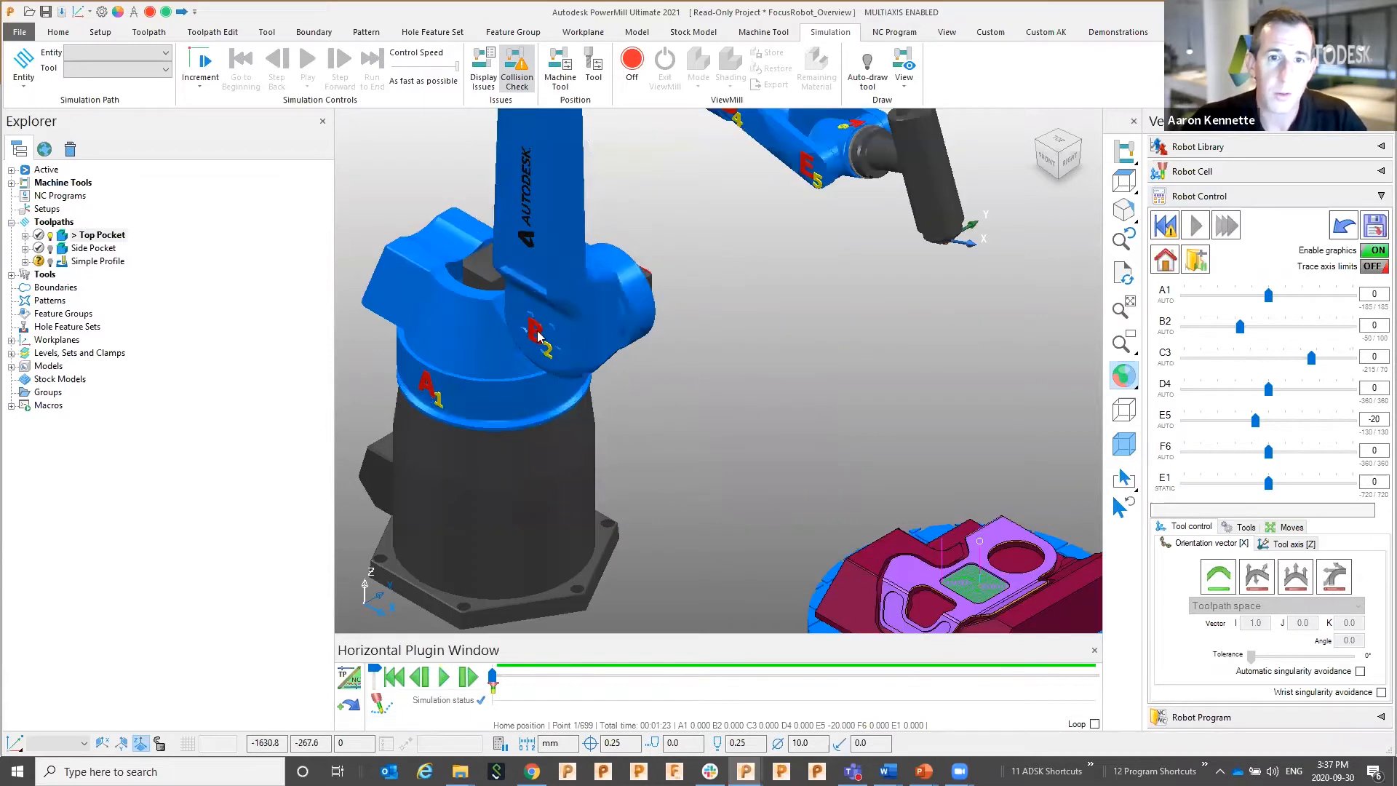
{"action": "scroll", "coordinate": [596, 290], "scroll_direction": "down", "scroll_amount": 2}
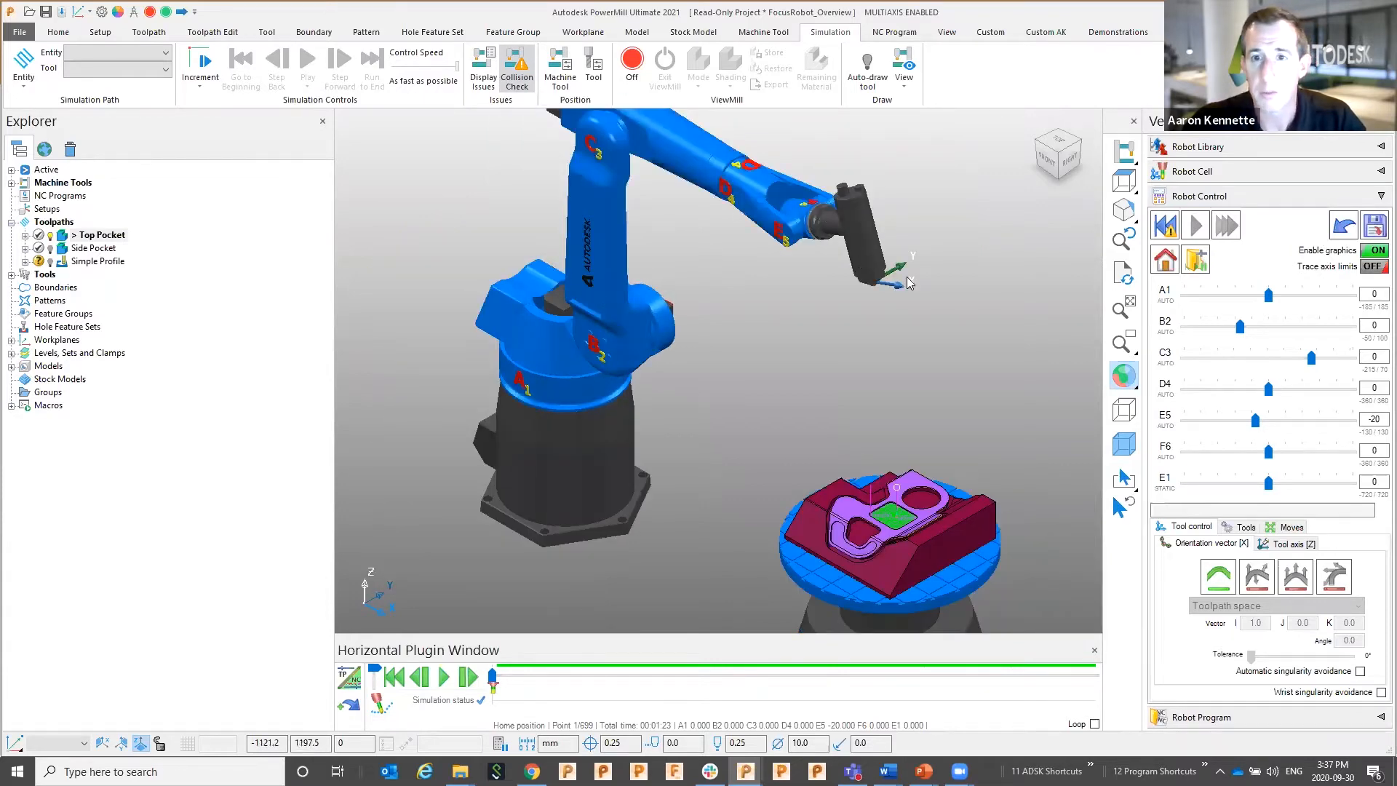
{"action": "scroll", "coordinate": [909, 275], "scroll_direction": "down", "scroll_amount": 1}
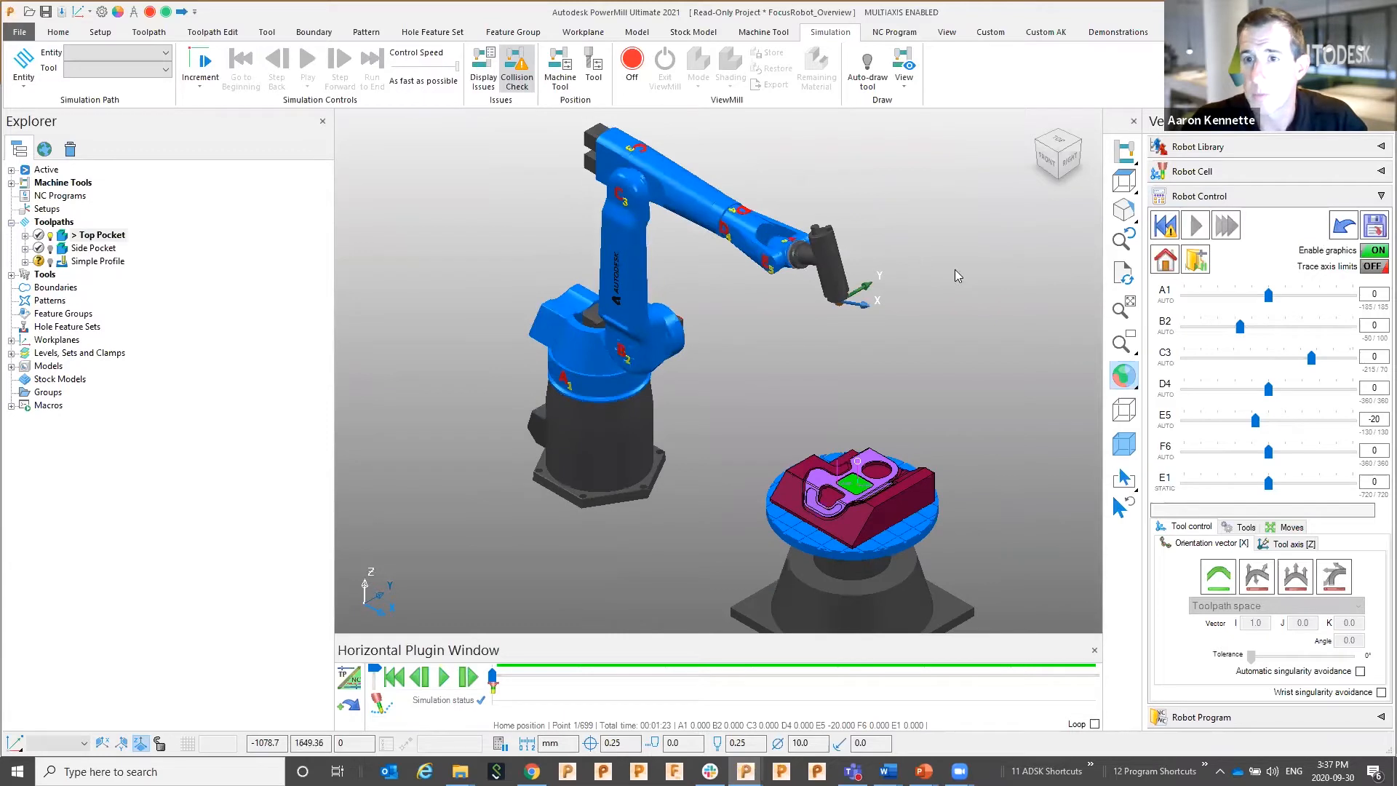
{"action": "left_click", "coordinate": [1171, 303]}
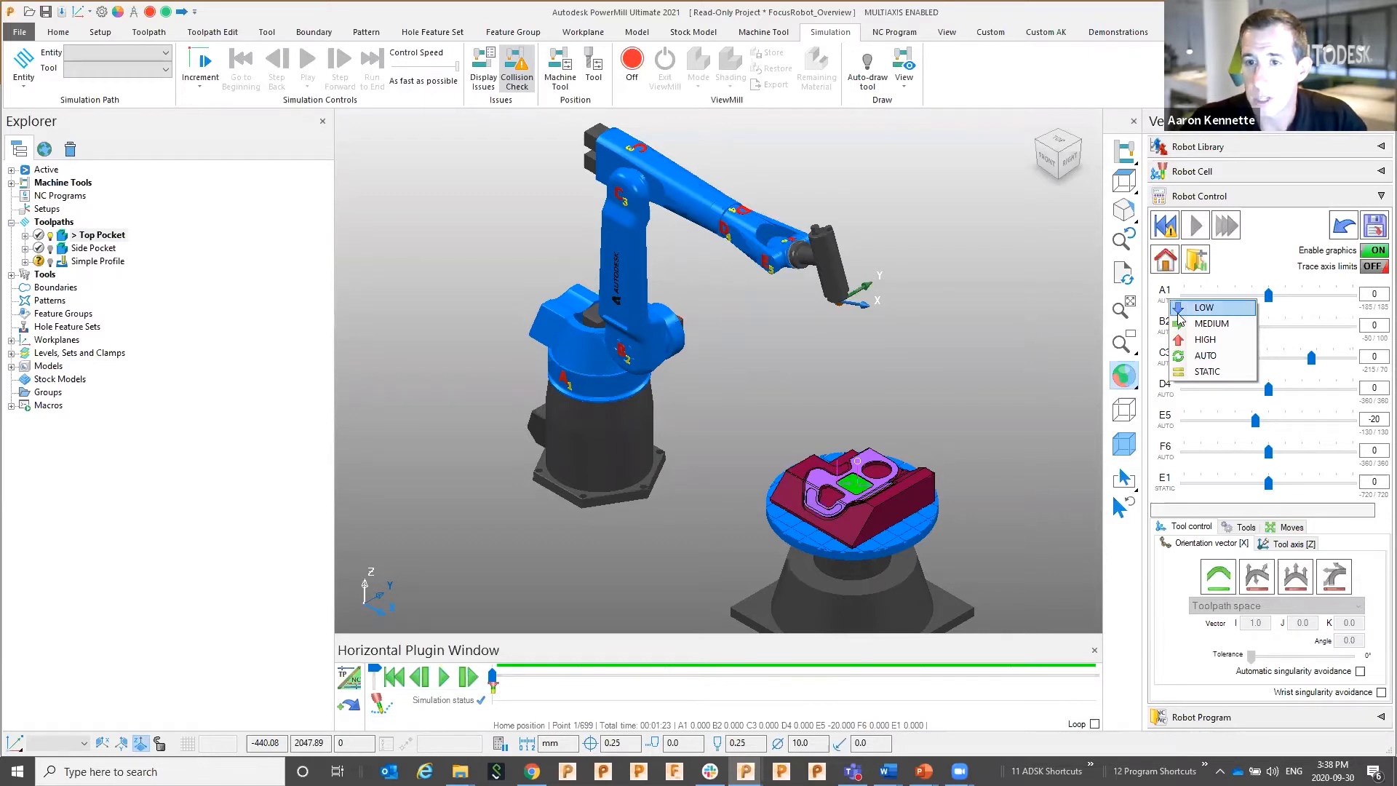
{"action": "left_click", "coordinate": [957, 331]}
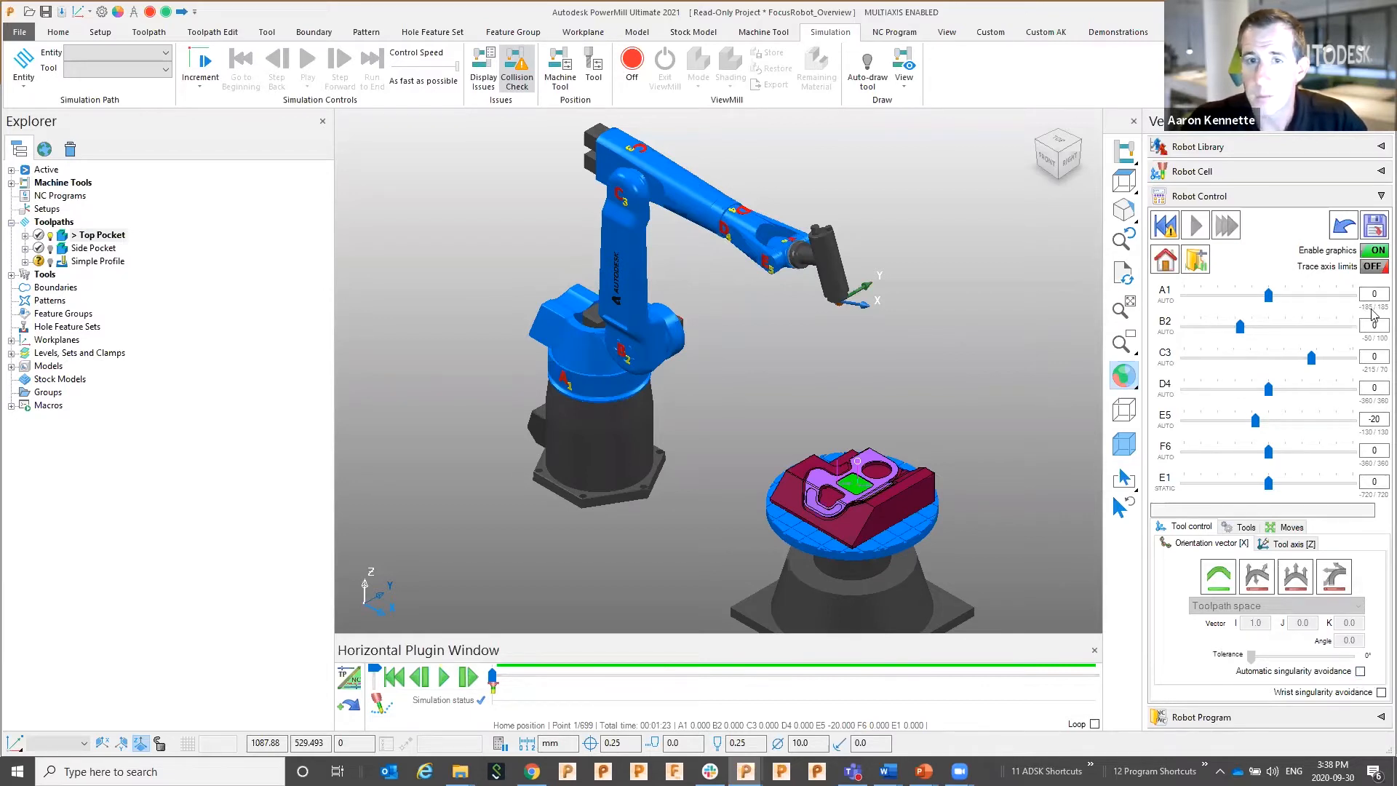
Expand Machine Tools to show R2-7X-Spindle0+RotaryTable and inspect A1's limit options unchanged
{"action": "double_click", "coordinate": [63, 182]}
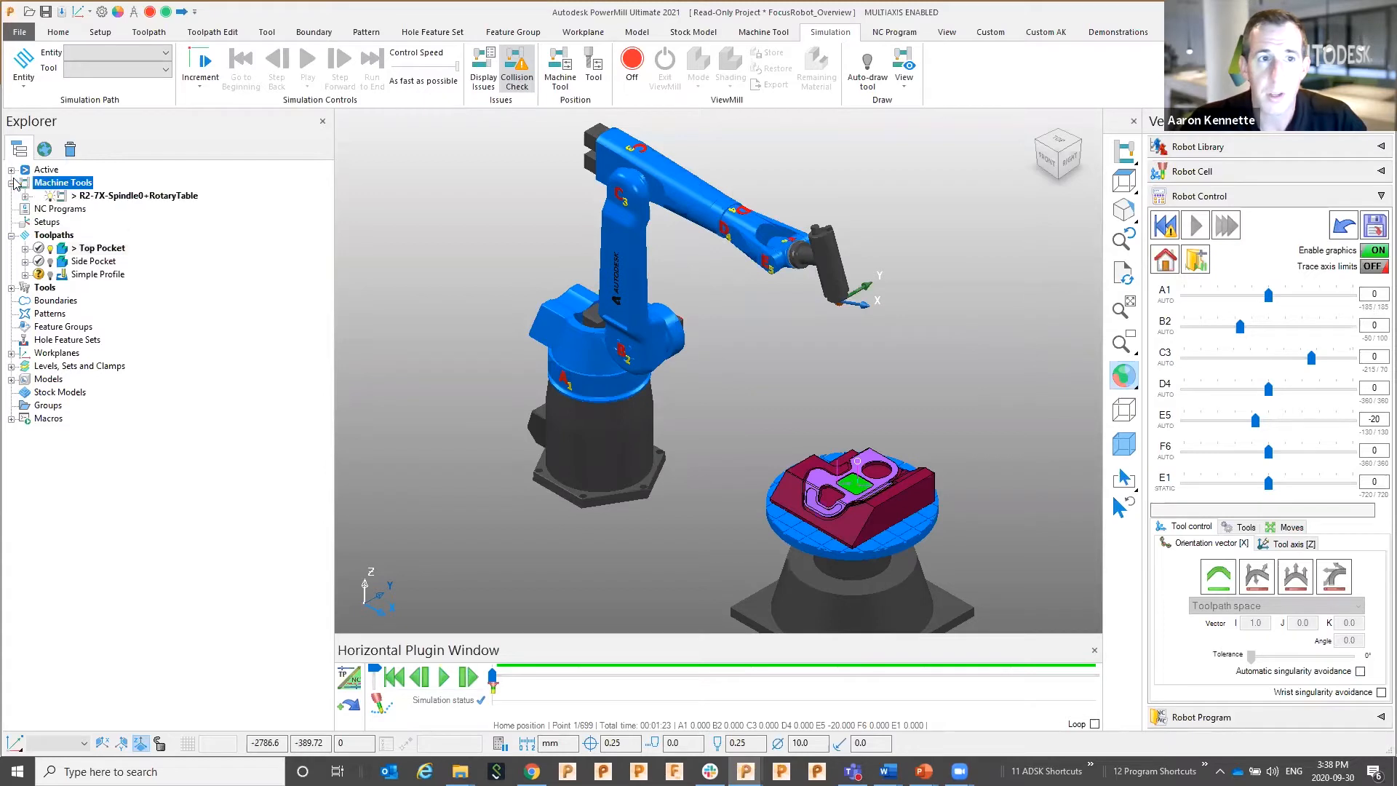
{"action": "right_click", "coordinate": [1366, 310]}
{"action": "mouse_move", "coordinate": [1347, 324]}
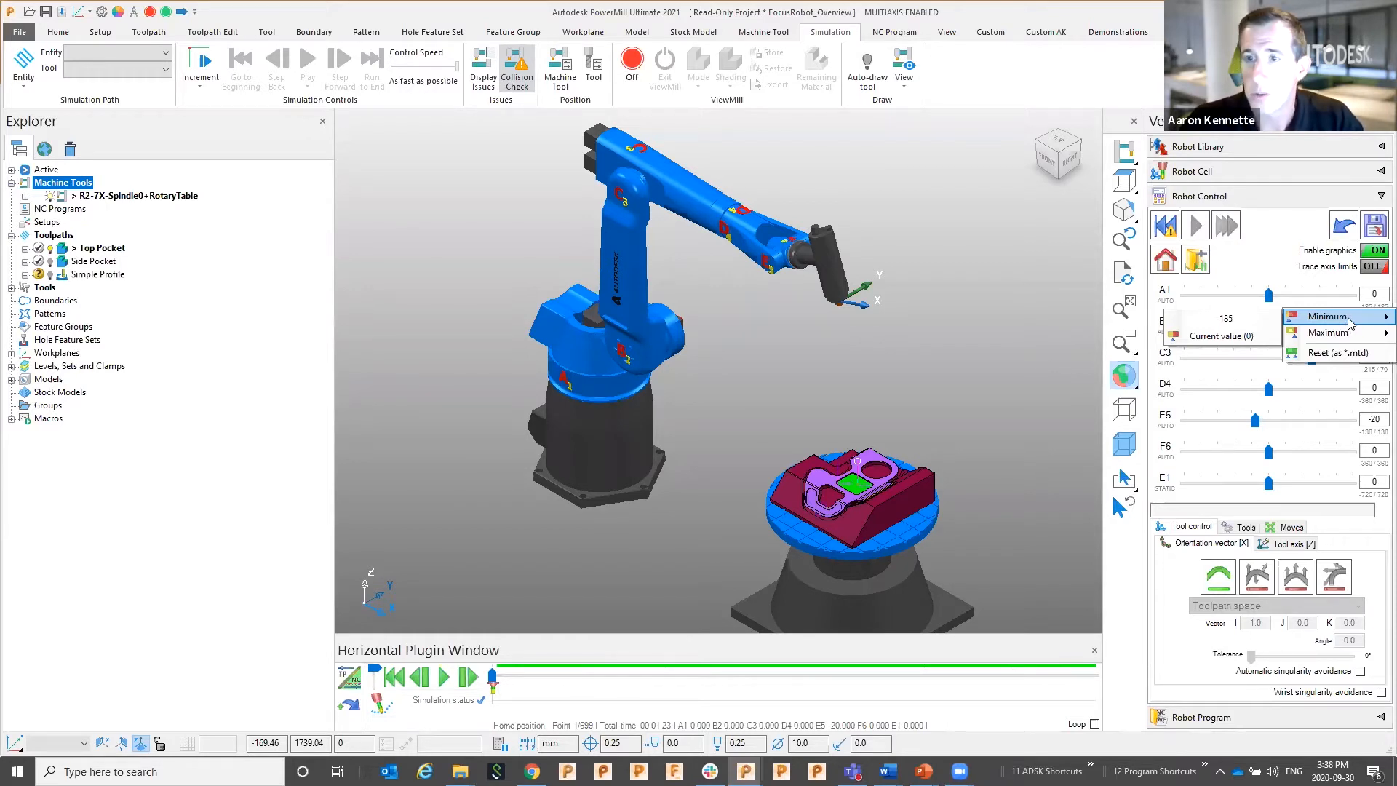
{"action": "left_click", "coordinate": [1275, 255]}
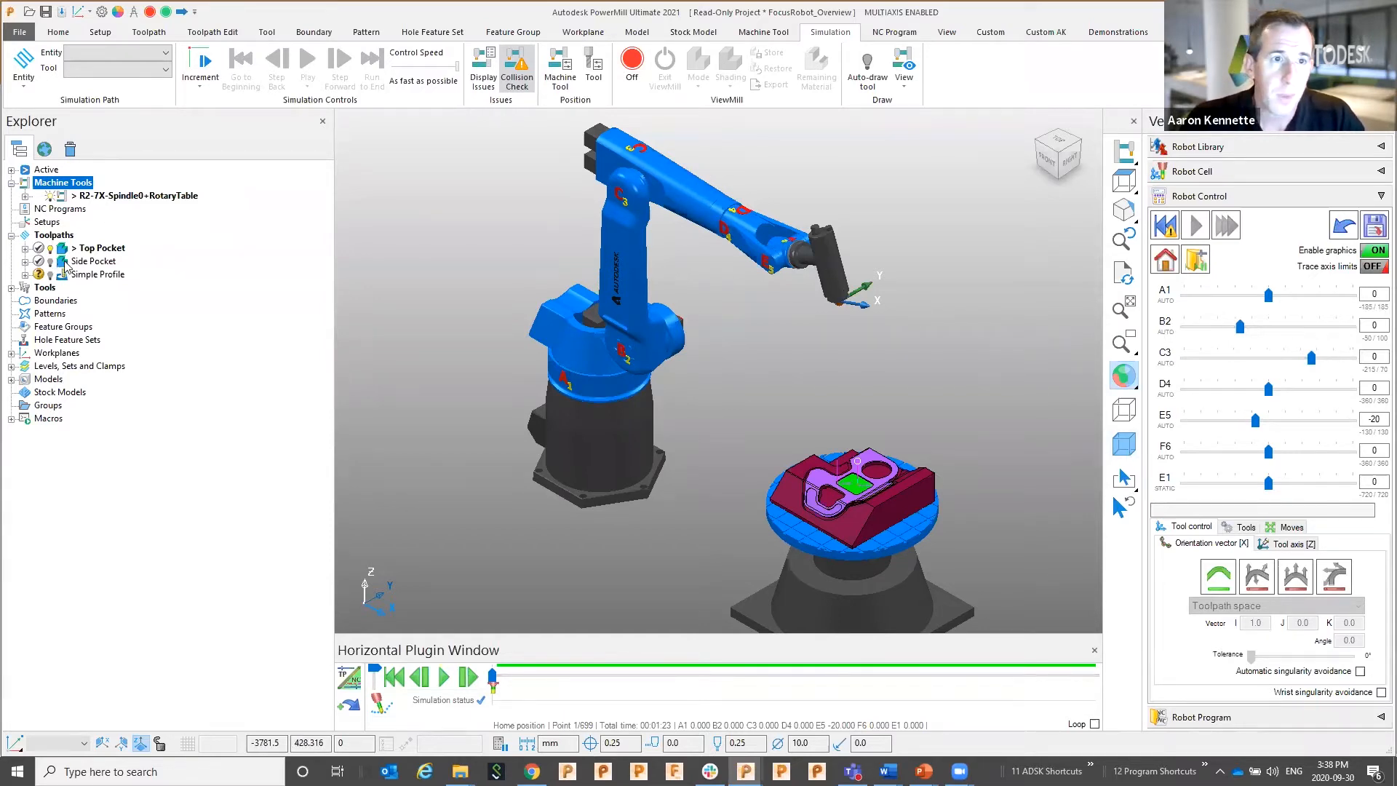
Activate Side Pocket, select EndMill10, and run the robot simulation along the toolpath
{"action": "double_click", "coordinate": [64, 268]}
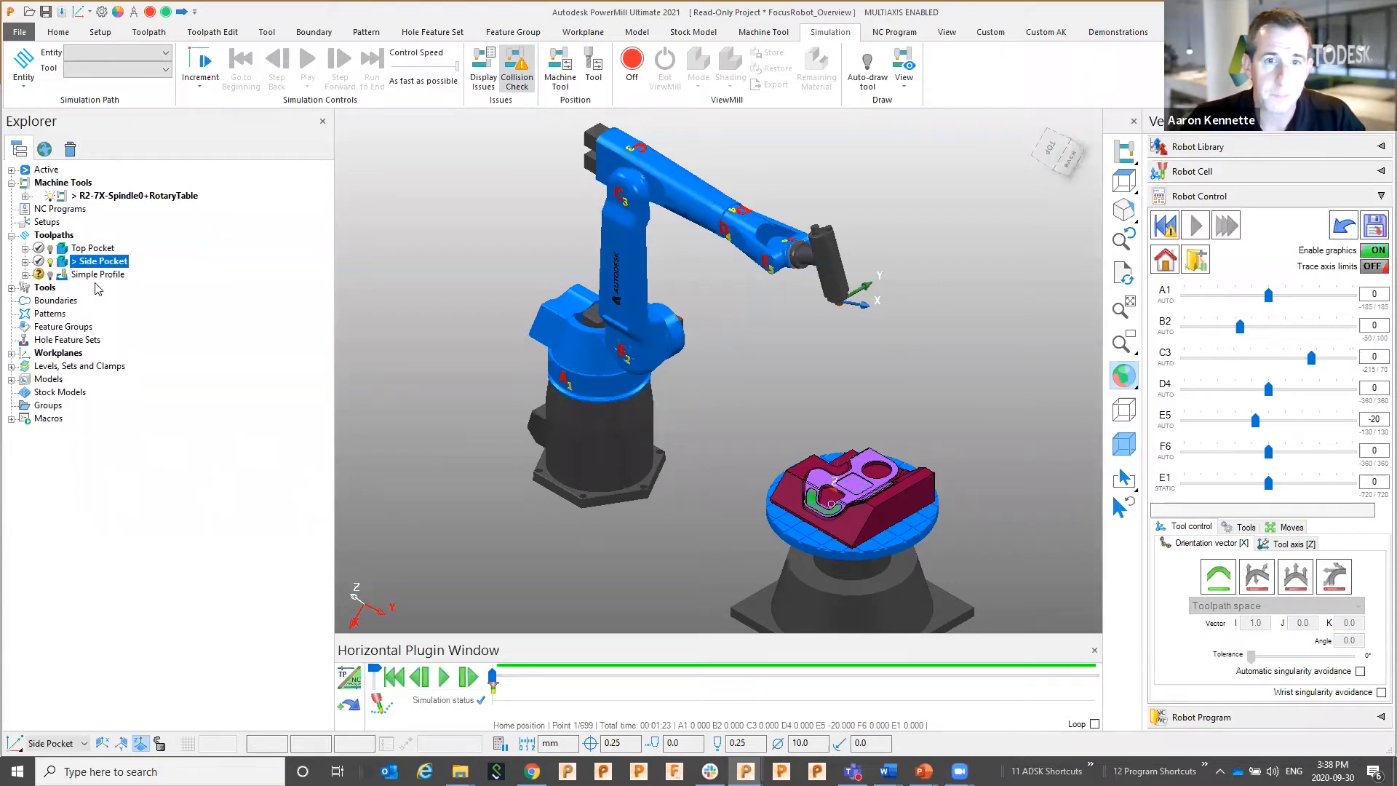
{"action": "left_click", "coordinate": [1197, 227]}
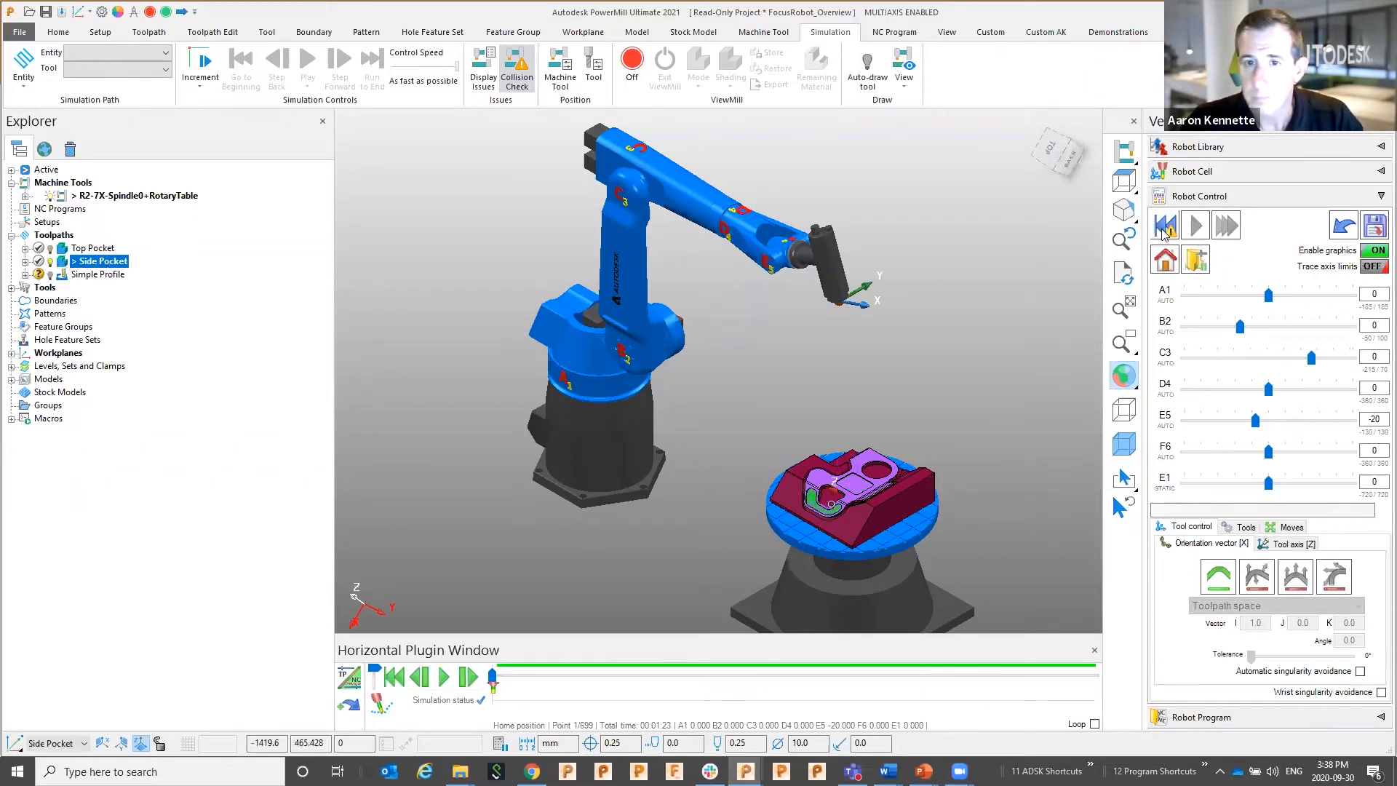
{"action": "scroll", "coordinate": [844, 302], "scroll_direction": "up", "scroll_amount": 3}
{"action": "middle_click_drag", "start_coordinate": [927, 489], "coordinate": [735, 218], "text": "shift"}
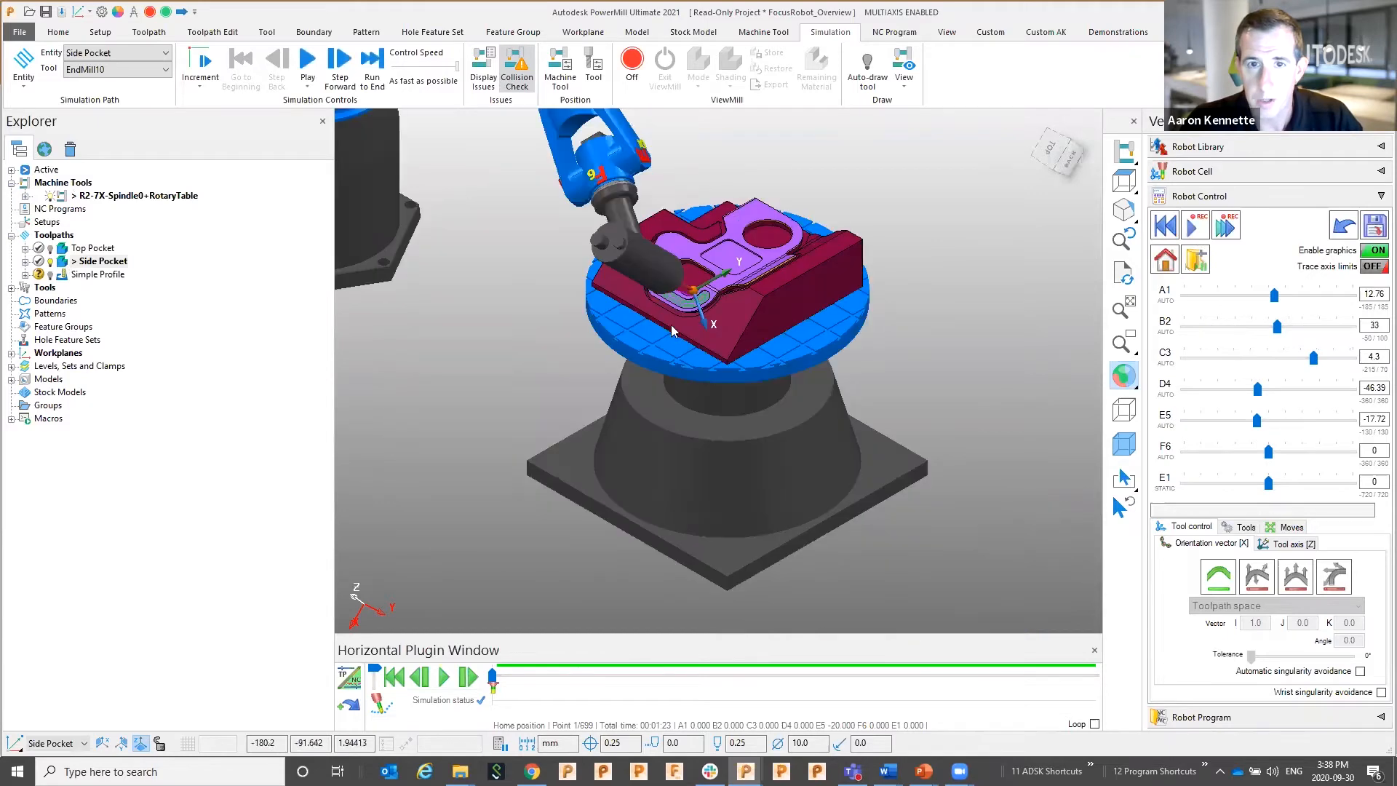
{"action": "scroll", "coordinate": [670, 326], "scroll_direction": "down", "scroll_amount": 1}
{"action": "left_click", "coordinate": [11, 288]}
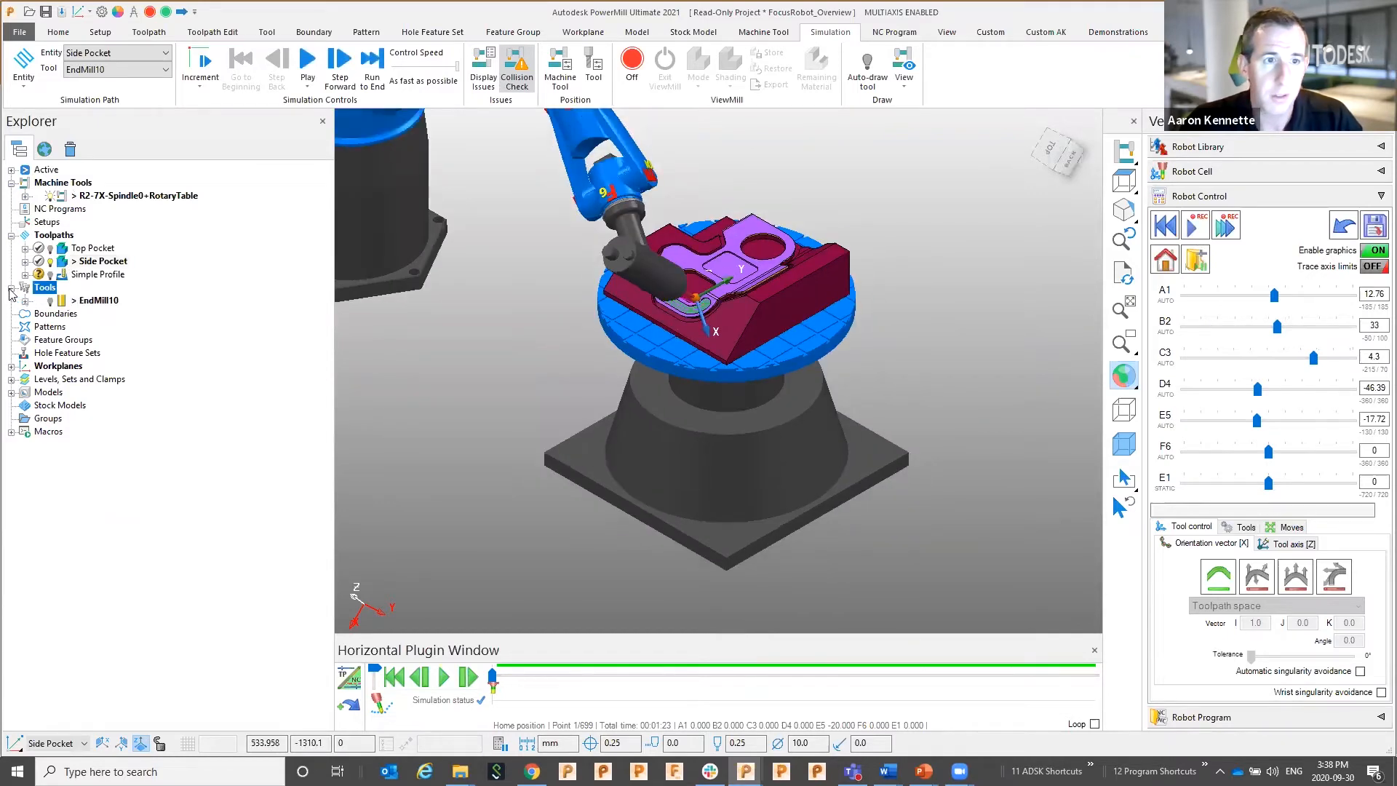
{"action": "left_click", "coordinate": [56, 301]}
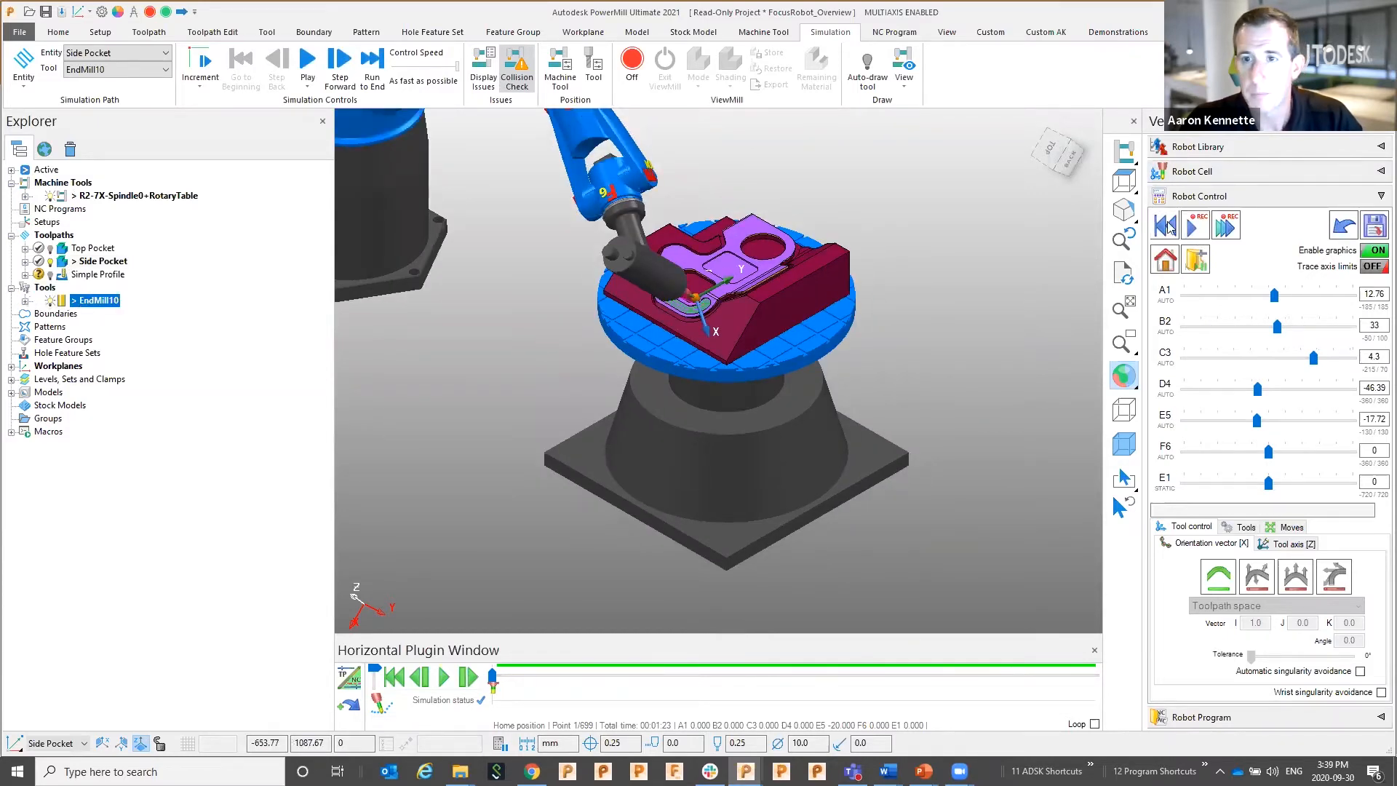
{"action": "left_click", "coordinate": [1192, 229]}
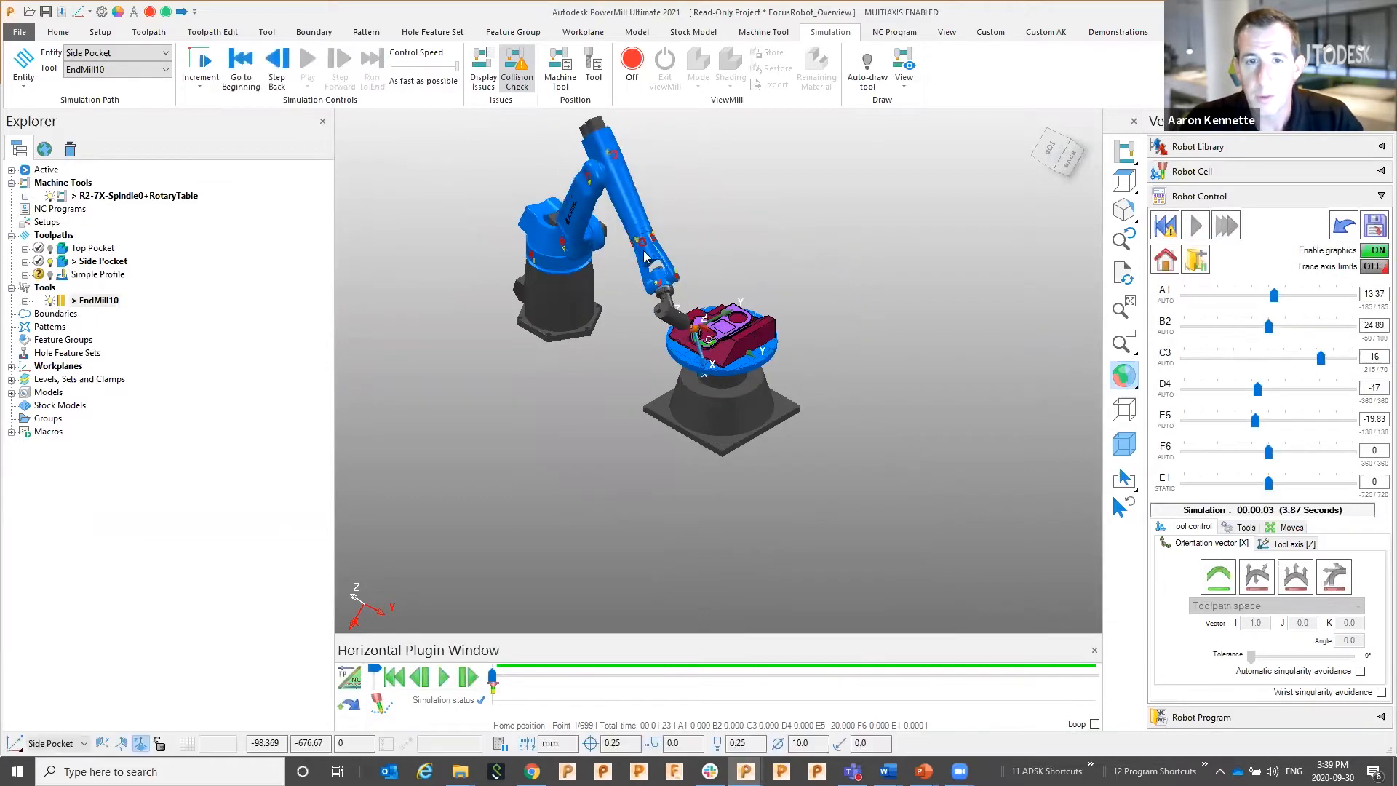
{"action": "middle_click_drag", "start_coordinate": [668, 228], "coordinate": [675, 405]}
{"action": "scroll", "coordinate": [675, 405], "scroll_direction": "down", "scroll_amount": 5}
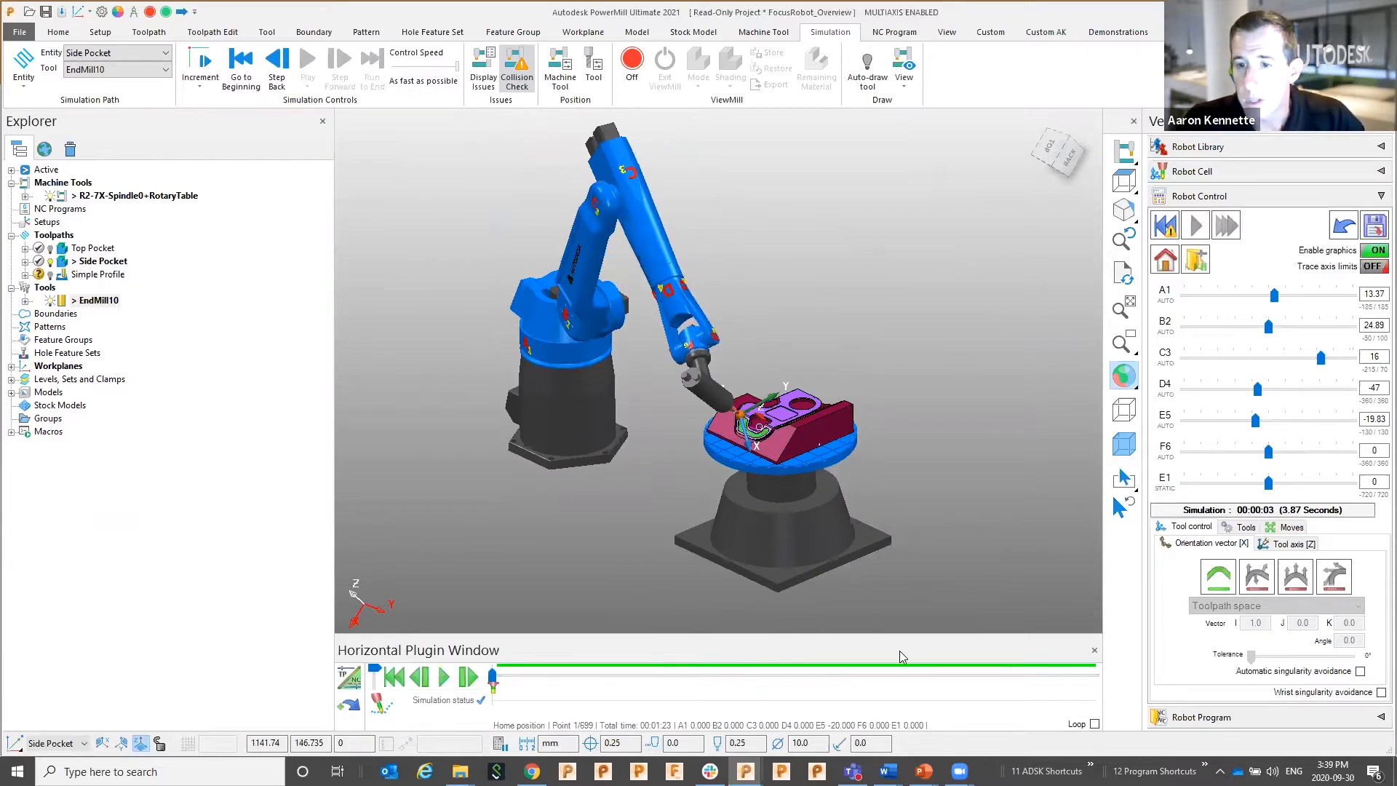
Jog the robot several times about the tool axis
{"action": "left_click", "coordinate": [1285, 528]}
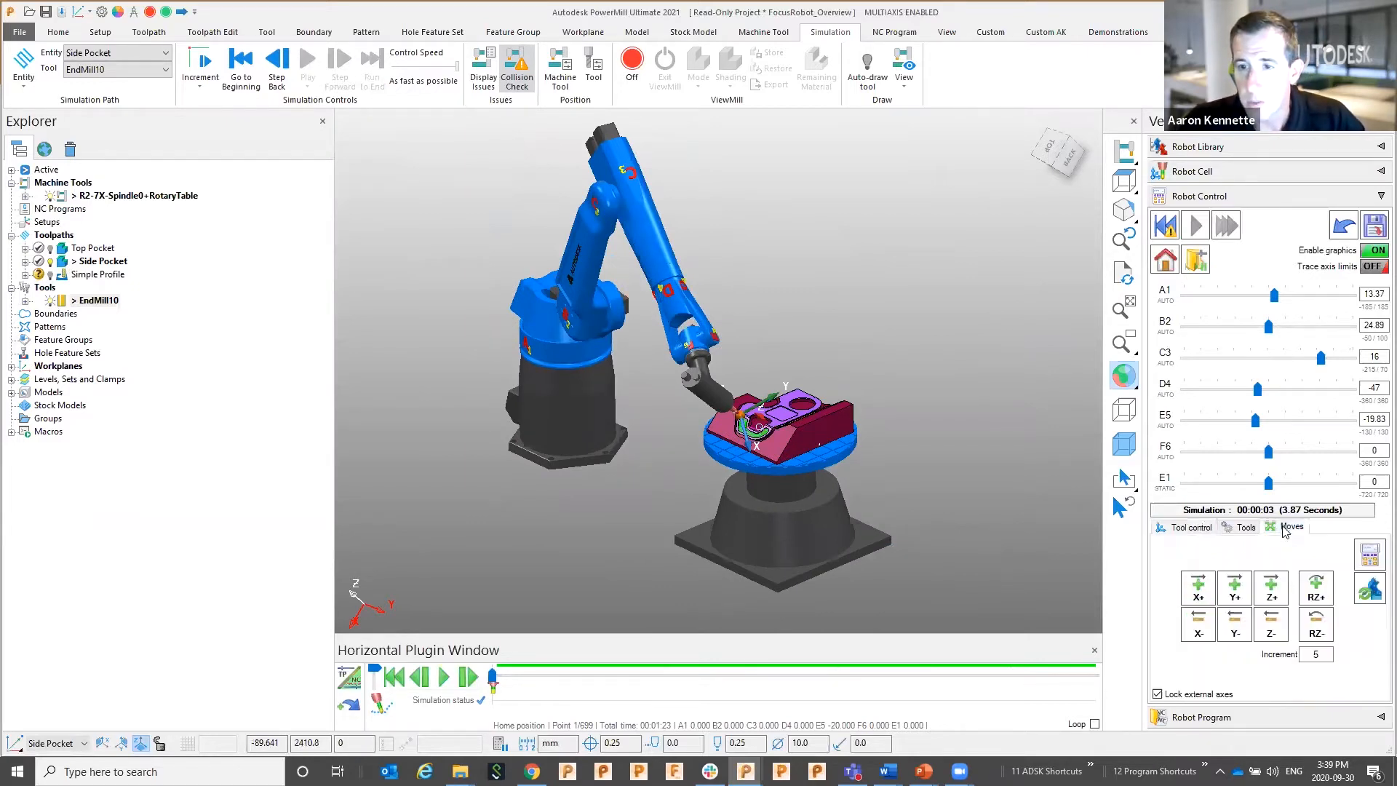
{"action": "left_click", "coordinate": [1317, 630]}
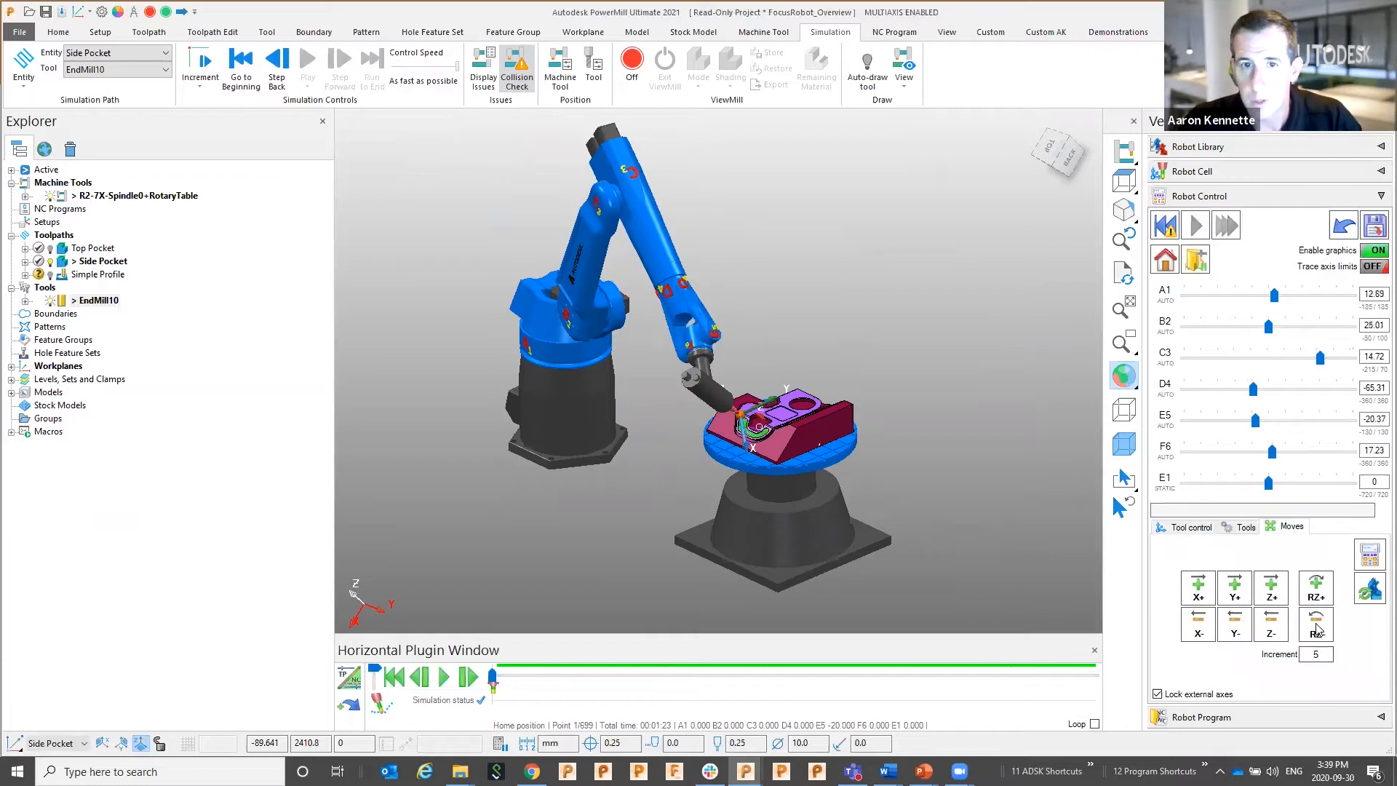
{"action": "left_click", "coordinate": [1317, 630]}
{"action": "left_click", "coordinate": [1316, 630]}
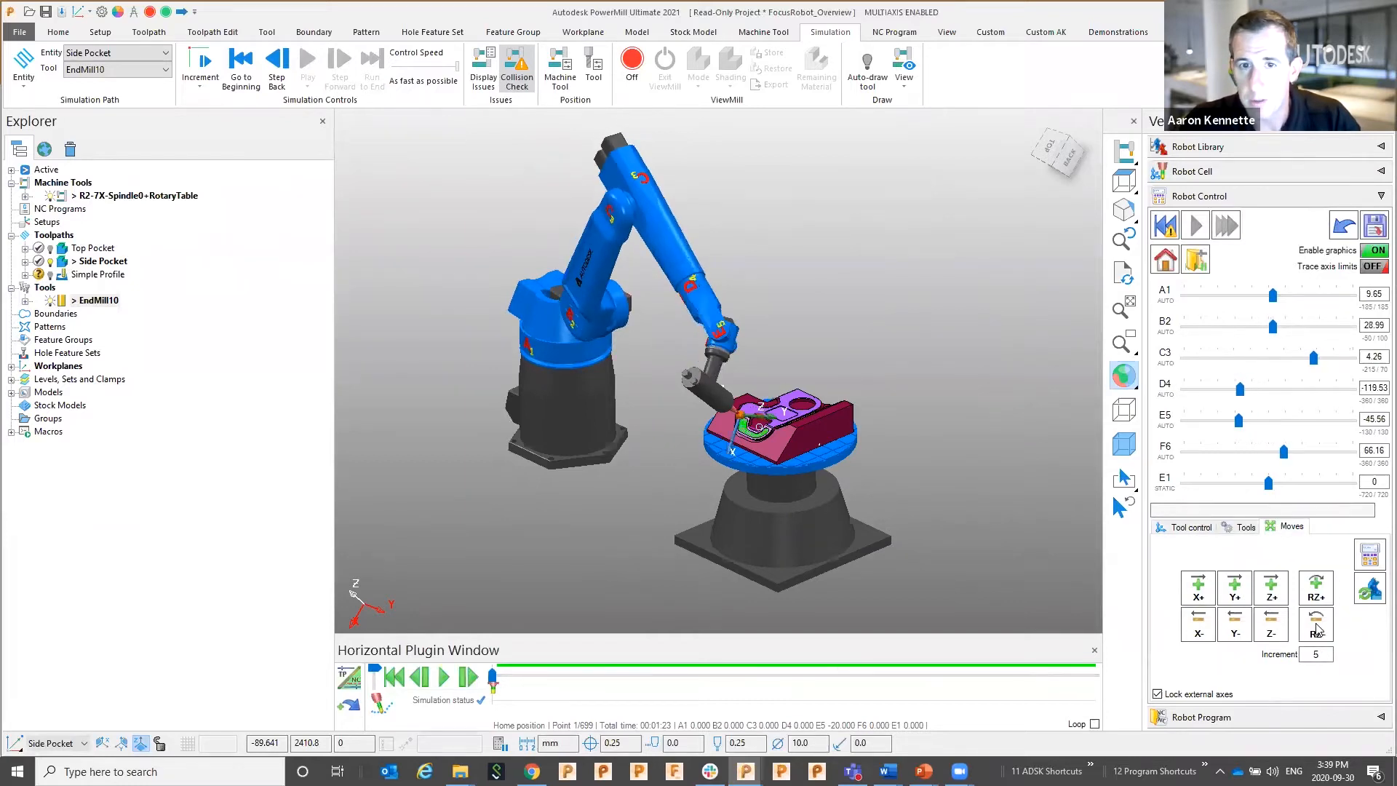
{"action": "left_click", "coordinate": [1317, 630]}
{"action": "left_click", "coordinate": [1317, 630]}
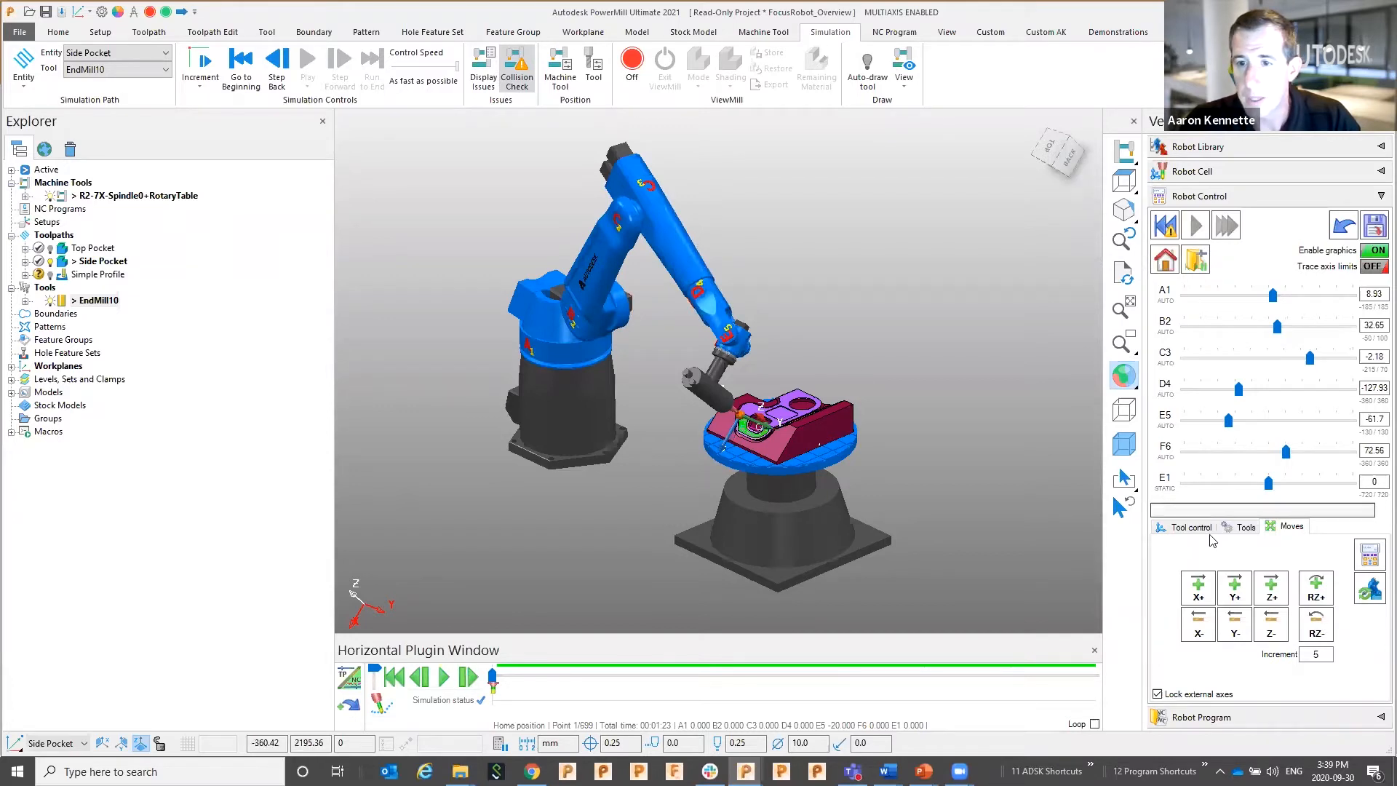
{"action": "left_click", "coordinate": [1188, 527]}
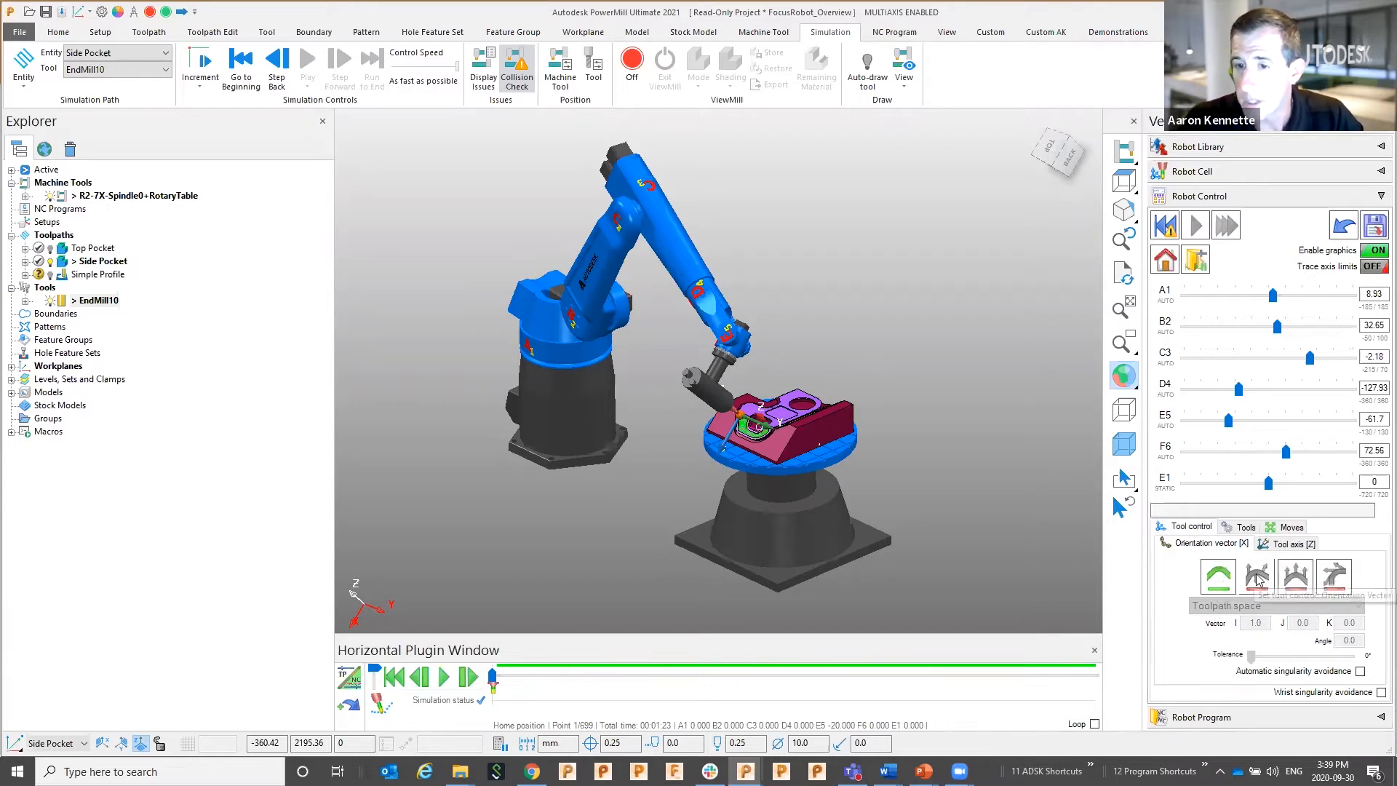
Switch tool control to Vector and re-simulate Side Pocket from its start
{"action": "left_click", "coordinate": [1295, 575]}
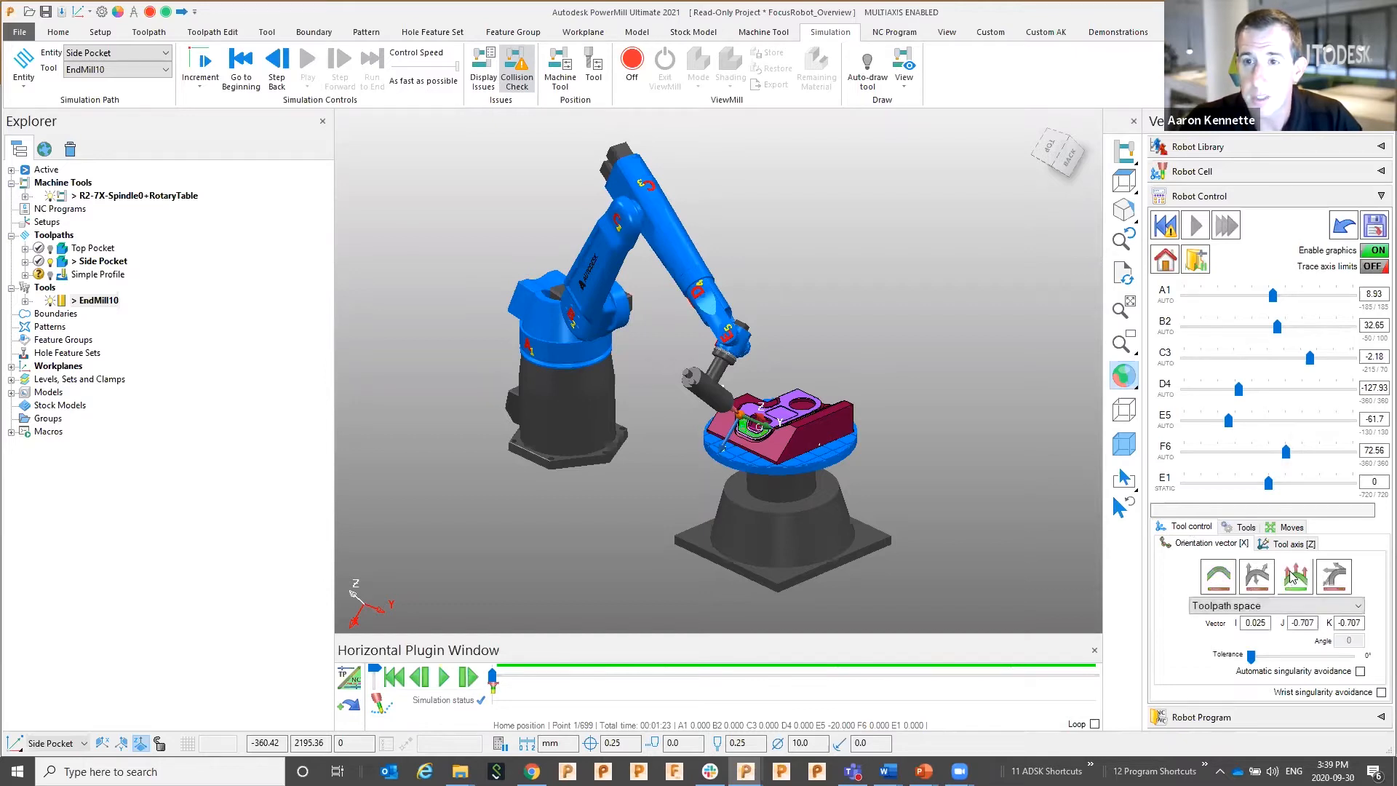
{"action": "left_click", "coordinate": [1163, 227]}
{"action": "left_click", "coordinate": [1196, 226]}
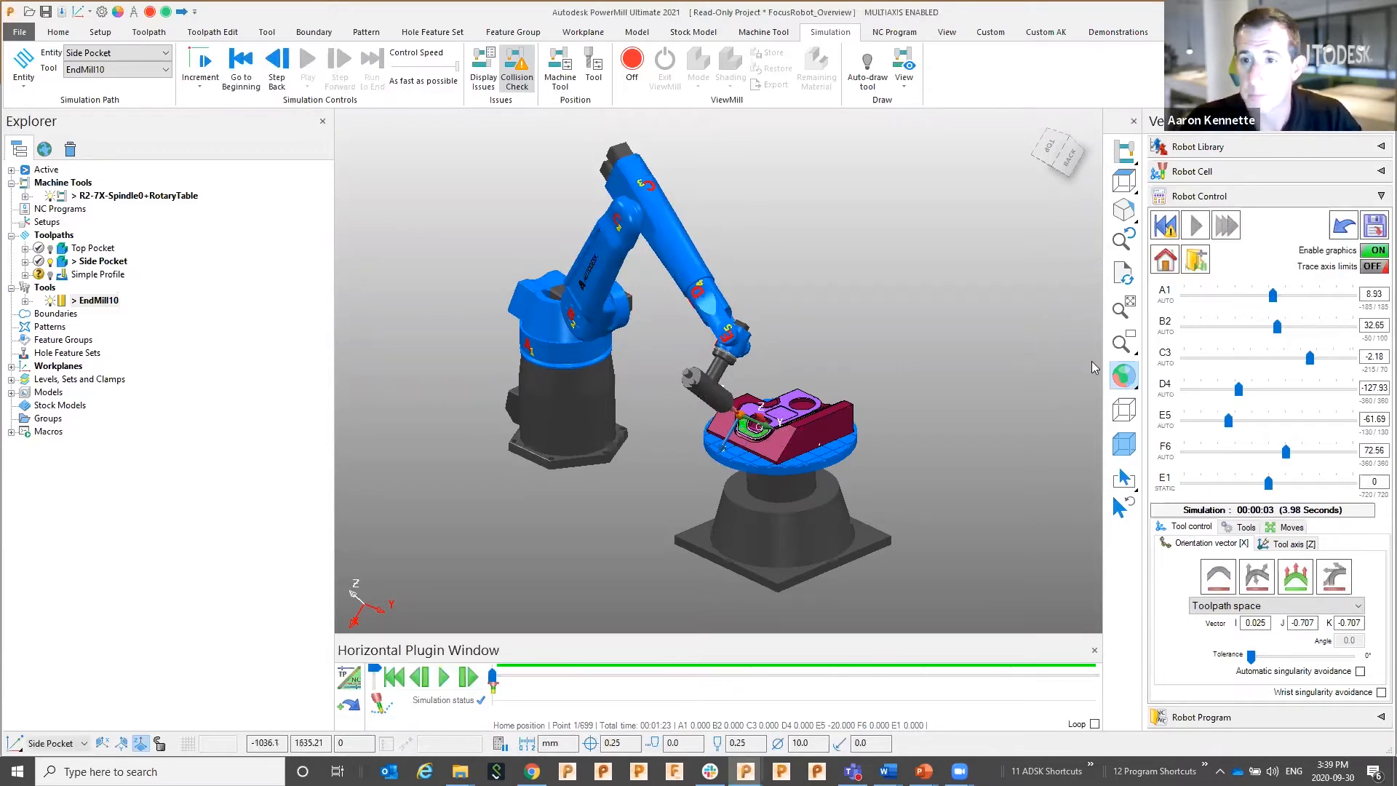
Save the simulation over Side PocketE1, then send the robot home and change tool-control mode
{"action": "left_click", "coordinate": [1374, 226]}
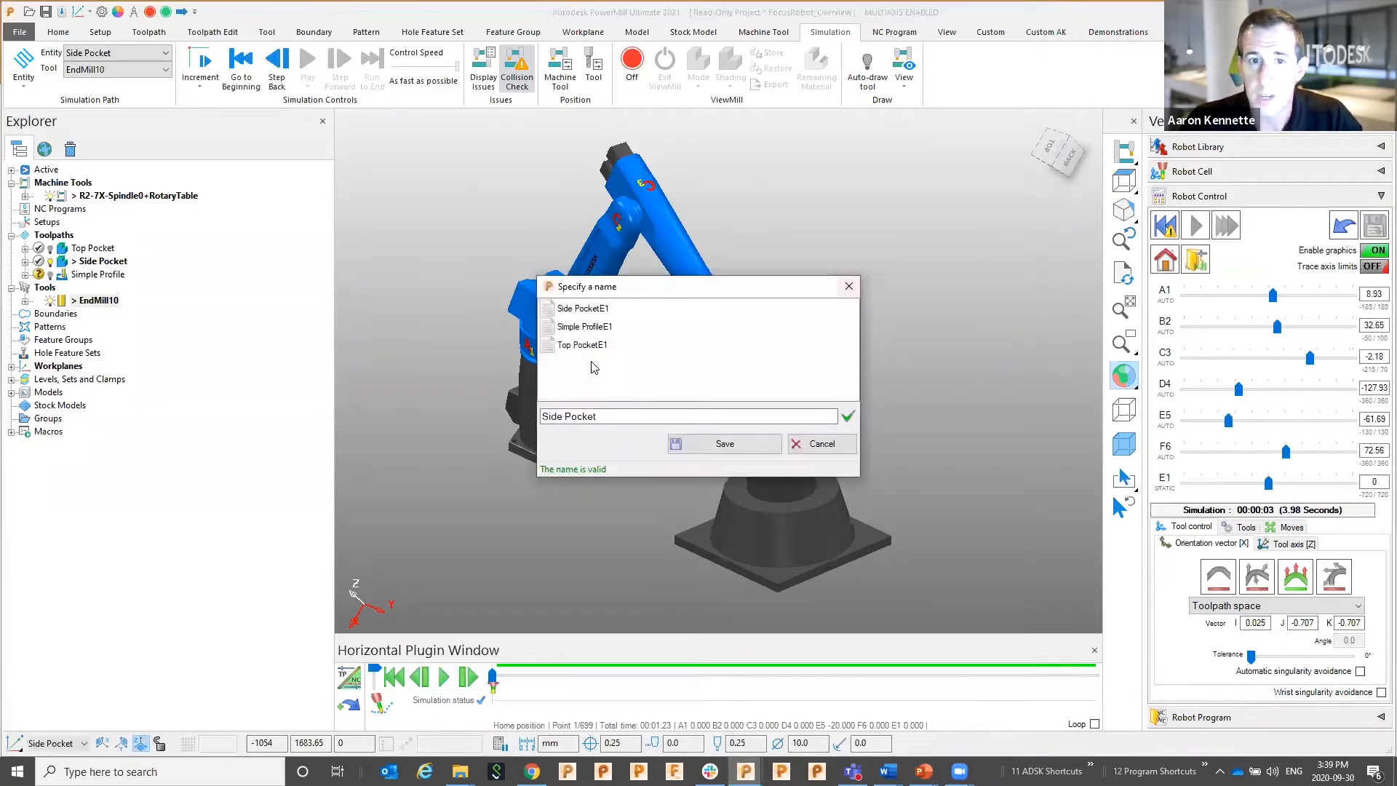
{"action": "left_click", "coordinate": [586, 310]}
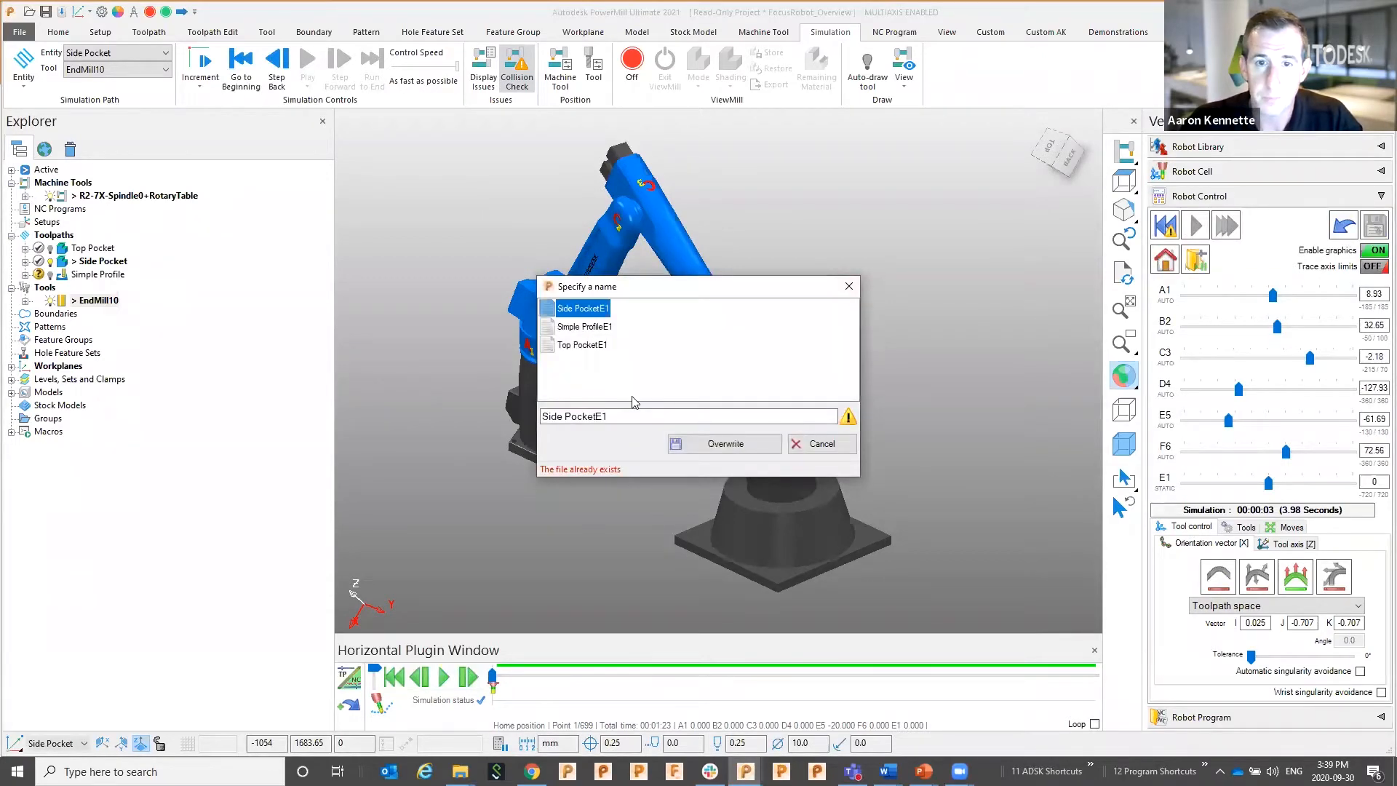
{"action": "left_click", "coordinate": [720, 445]}
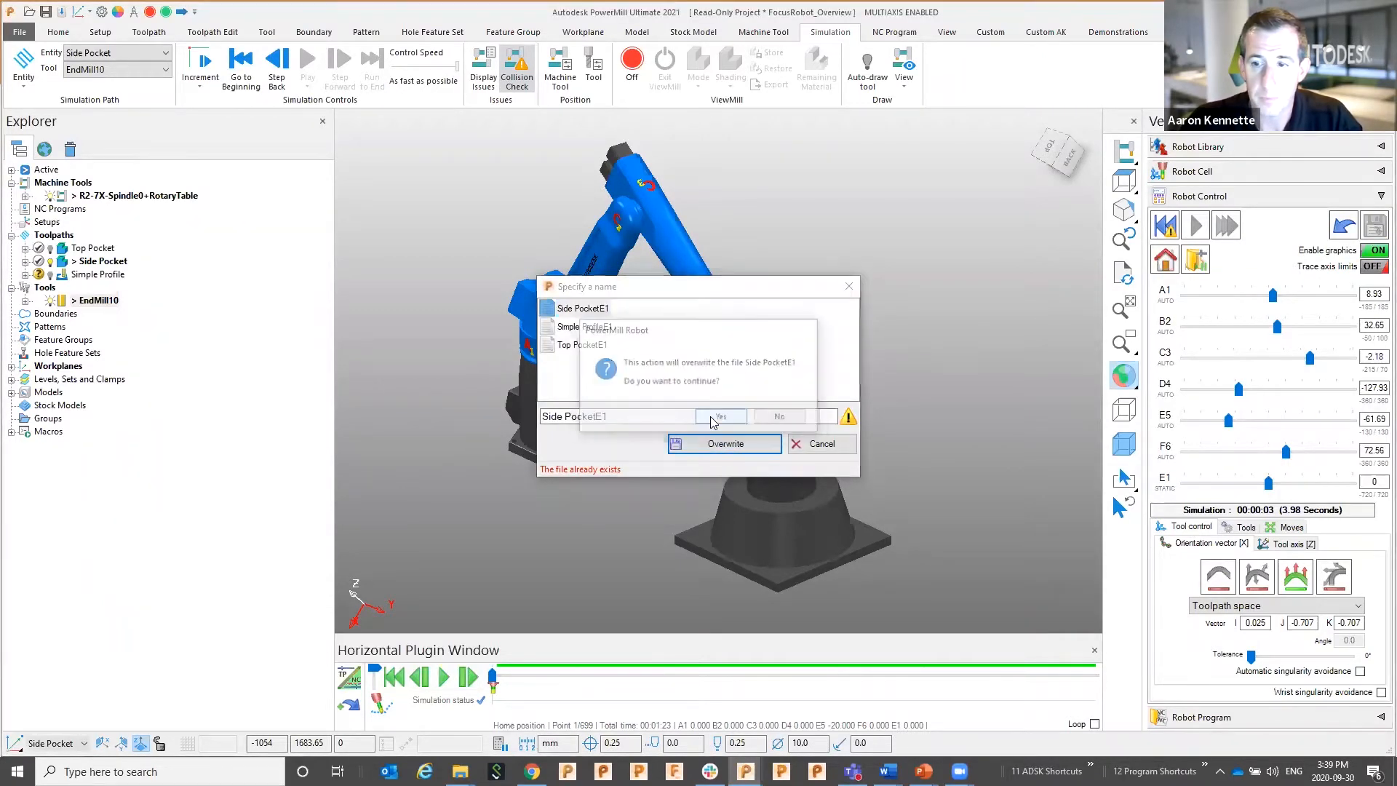
{"action": "left_click", "coordinate": [721, 417]}
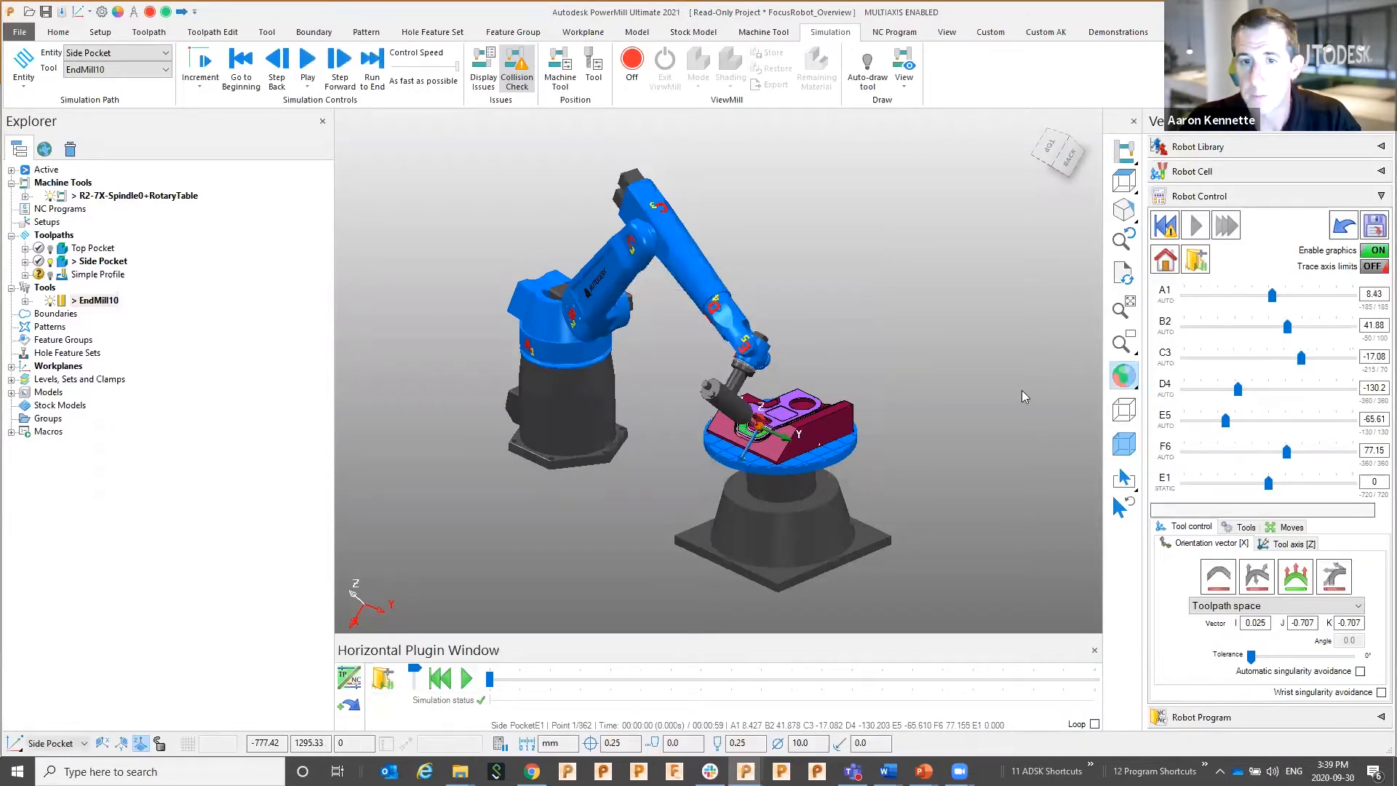
{"action": "left_click", "coordinate": [1165, 257]}
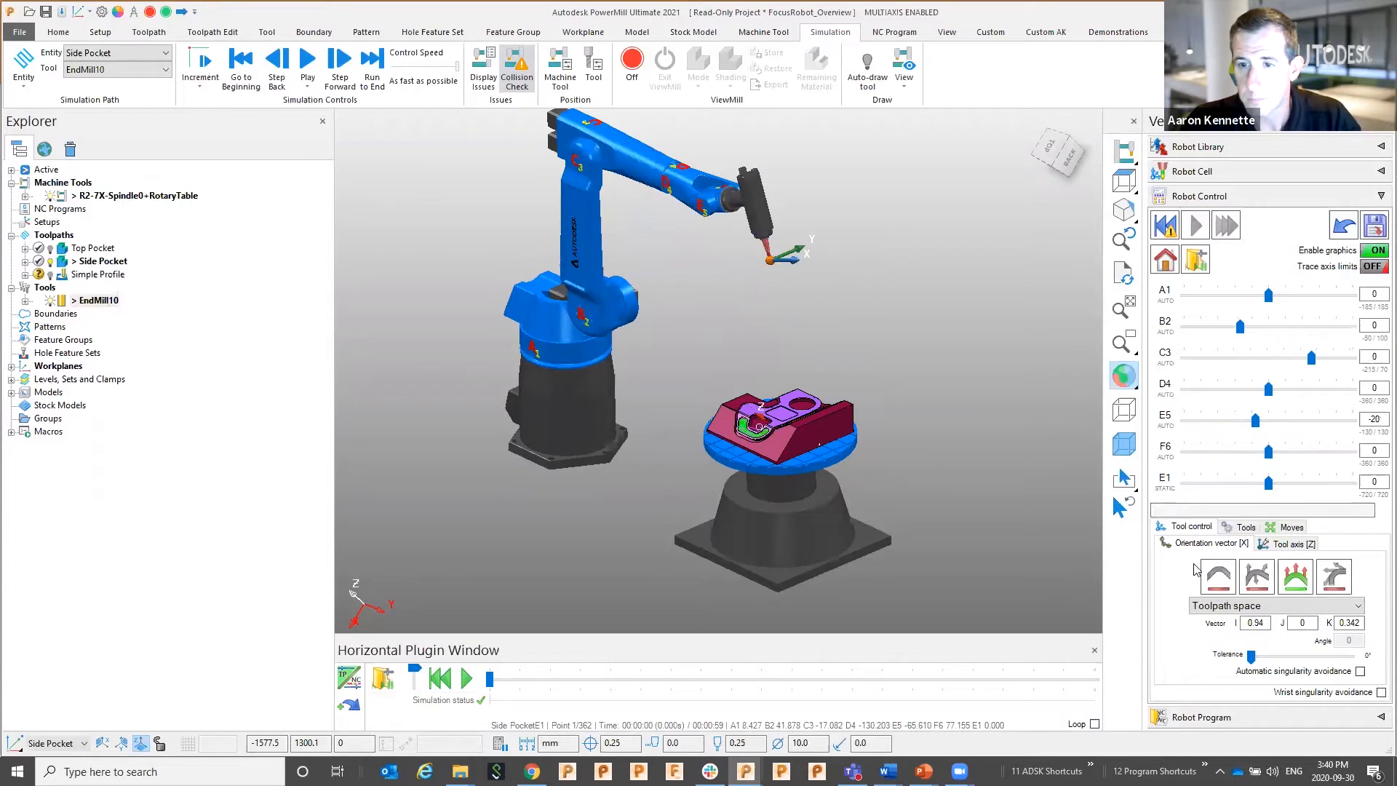
{"action": "left_click", "coordinate": [1218, 575]}
Make Simple Profile the active toolpath and simulate it on the robot
{"action": "double_click", "coordinate": [69, 275]}
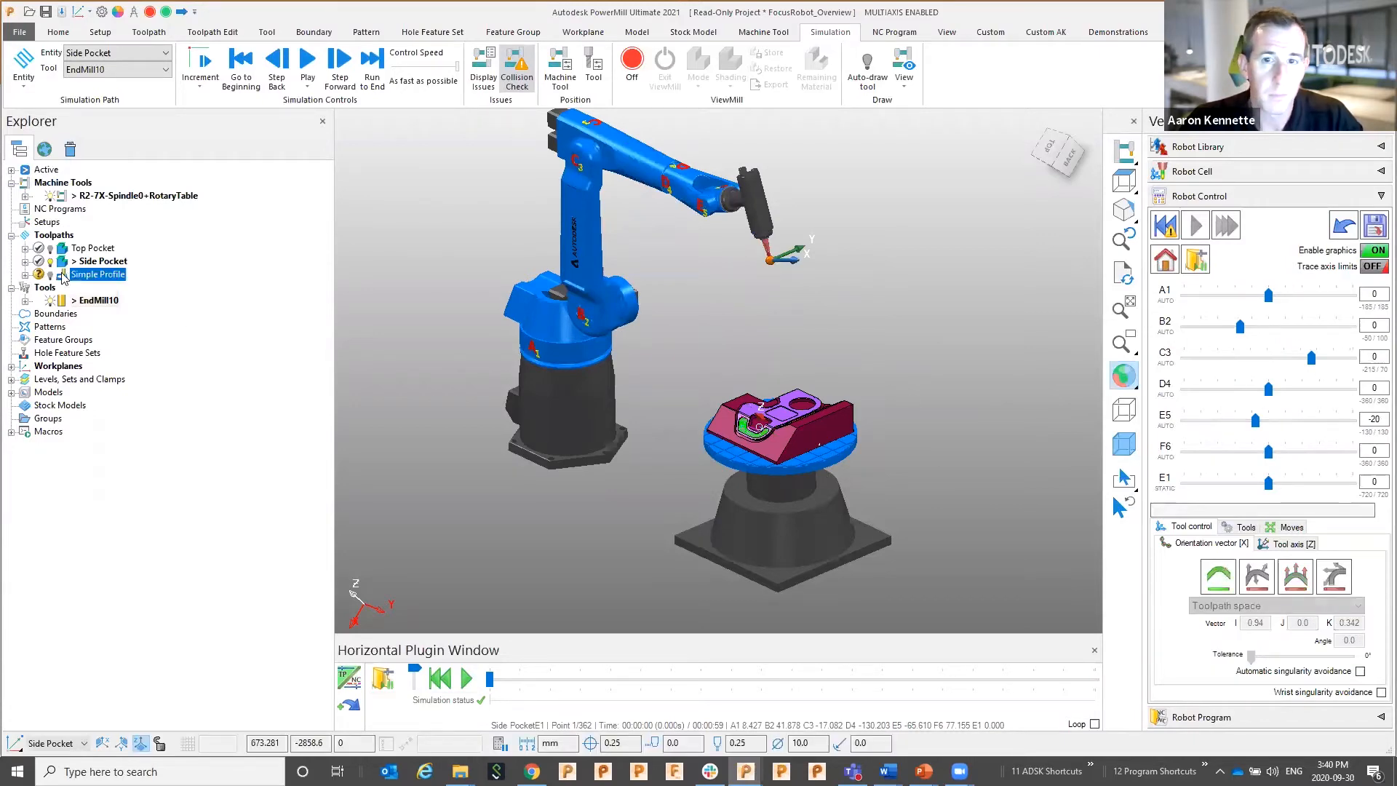
{"action": "scroll", "coordinate": [735, 483], "scroll_direction": "up", "scroll_amount": 3}
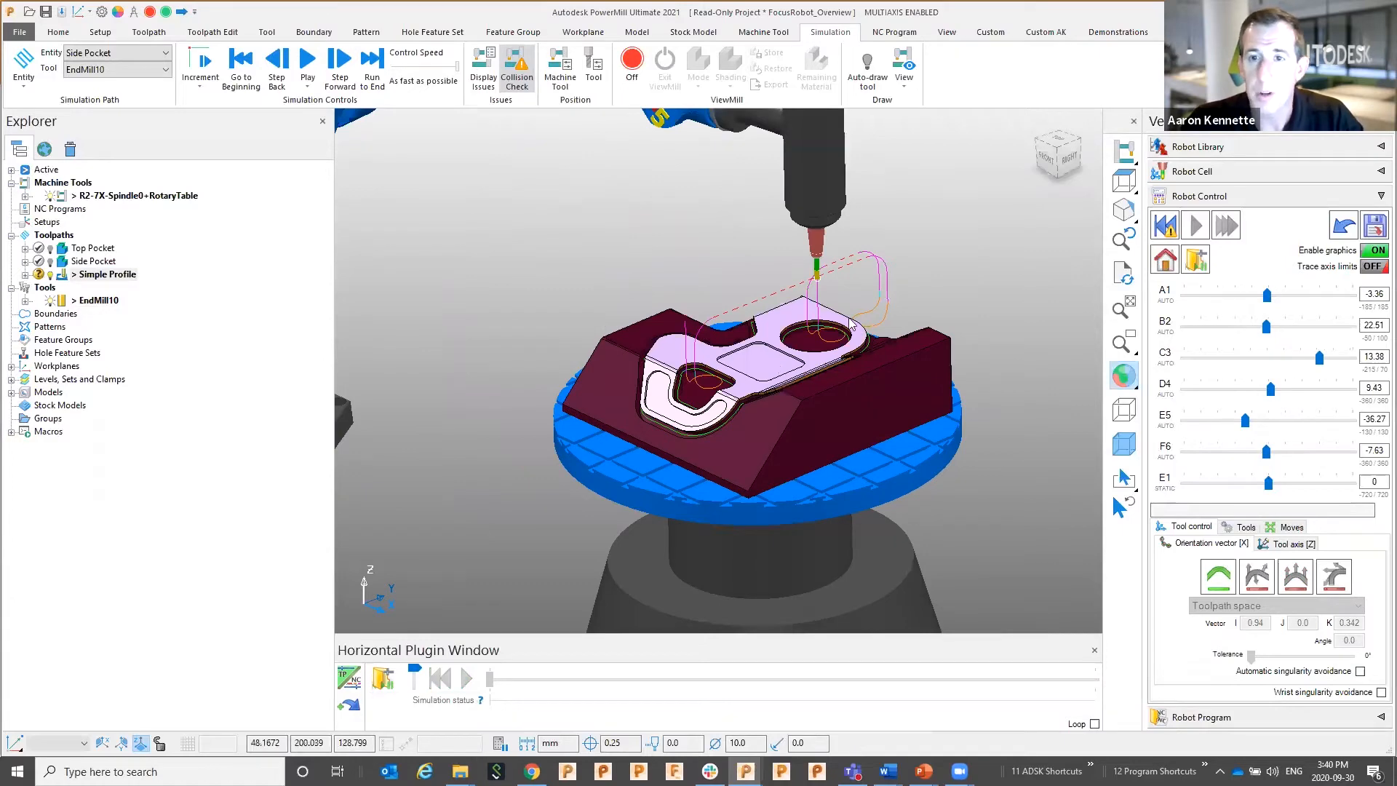
{"action": "scroll", "coordinate": [847, 329], "scroll_direction": "down", "scroll_amount": 4}
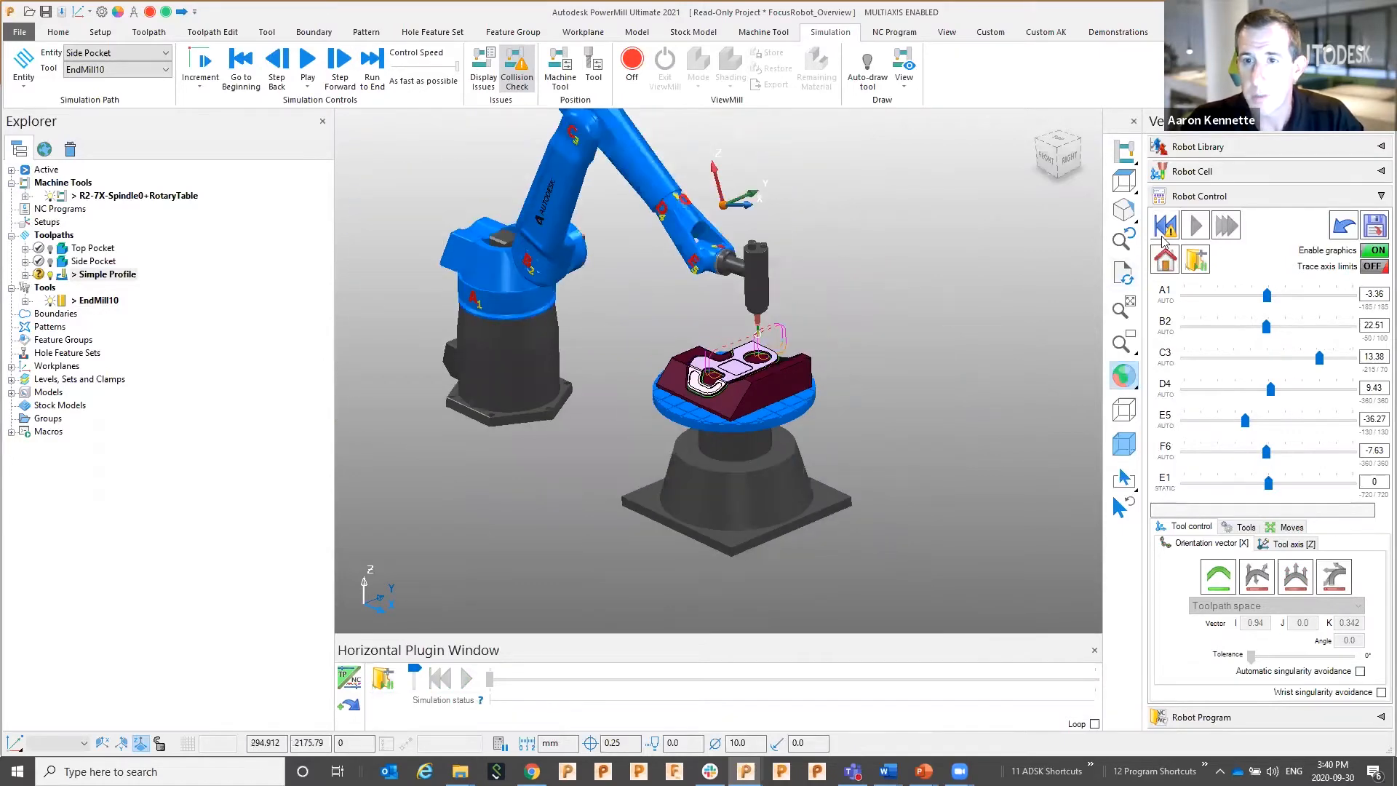
{"action": "left_click", "coordinate": [1195, 226]}
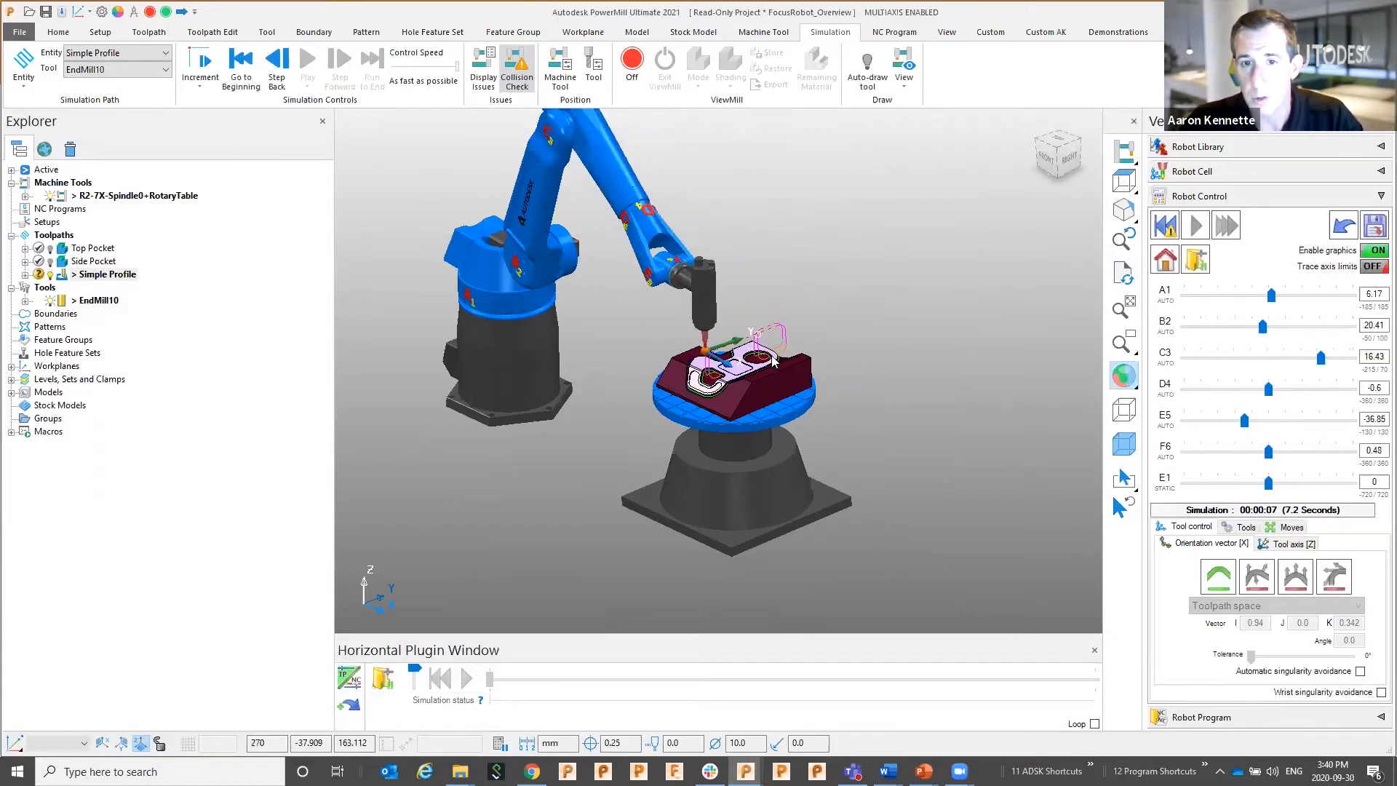
Switch the robot's tool control to follow orientation vectors
{"action": "middle_click_drag", "start_coordinate": [733, 323], "coordinate": [664, 298]}
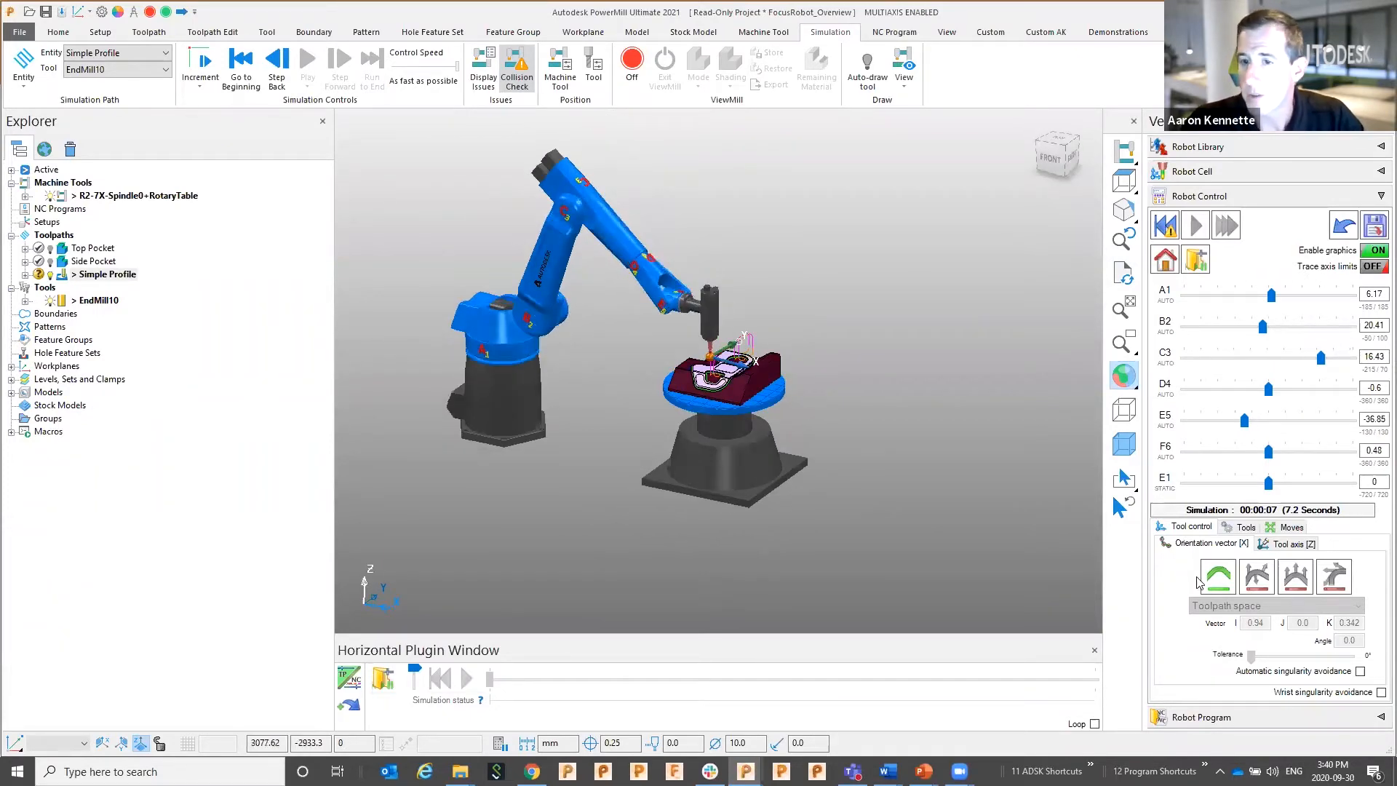
{"action": "left_click", "coordinate": [1257, 576]}
{"action": "left_click", "coordinate": [155, 32]}
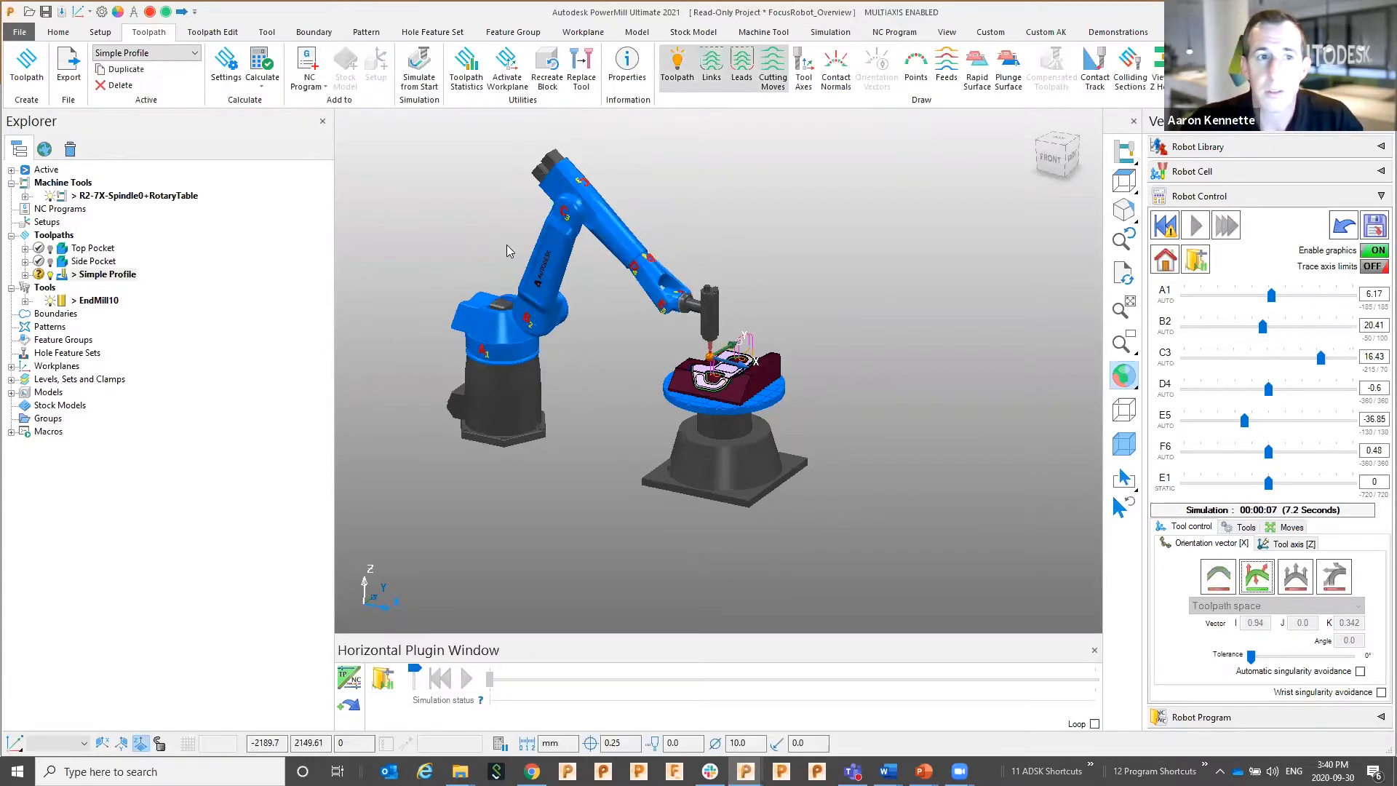
Set Simple Profile's machine axis control to orientation vectors with fixed direction 1, 0, 0, then recalculate
{"action": "right_click", "coordinate": [128, 279]}
{"action": "left_click", "coordinate": [164, 295]}
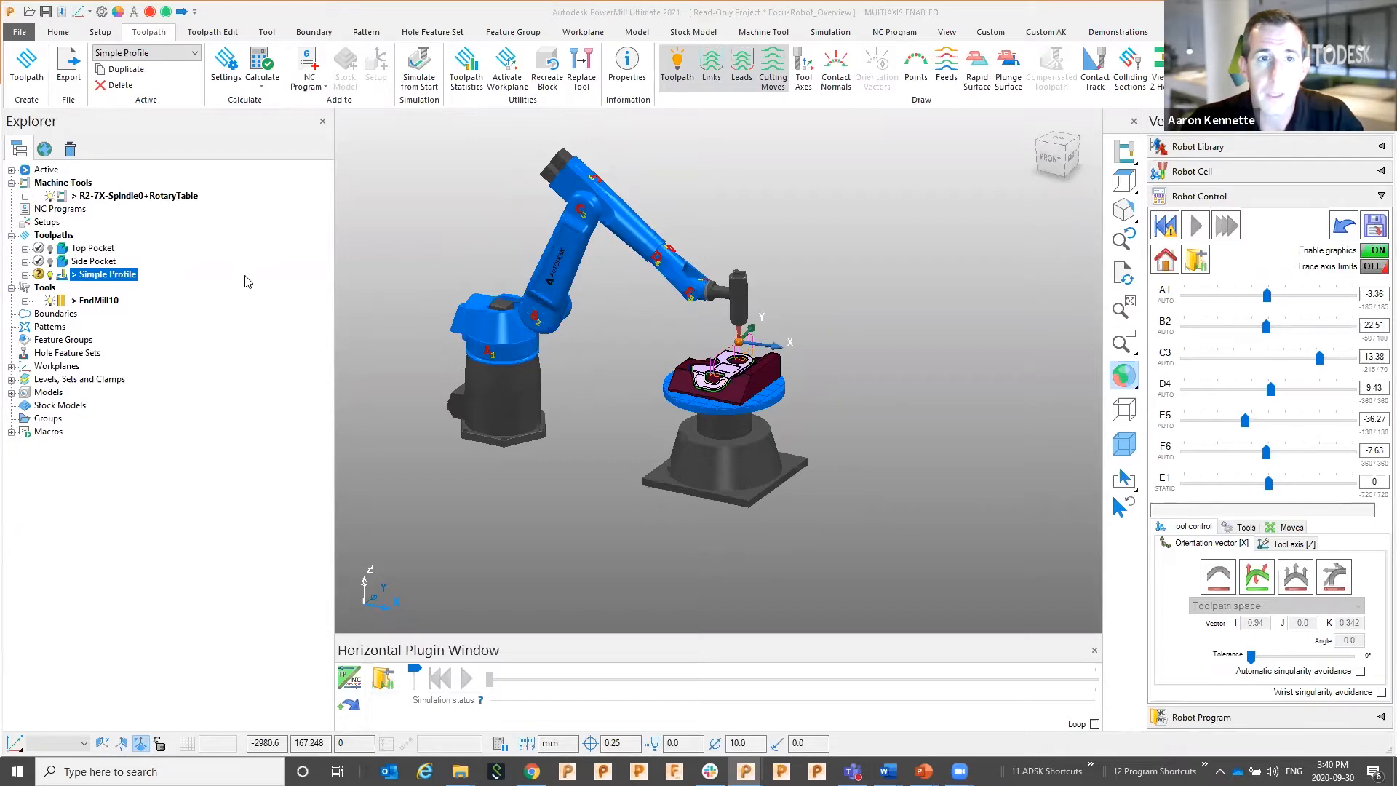
{"action": "left_click", "coordinate": [131, 269]}
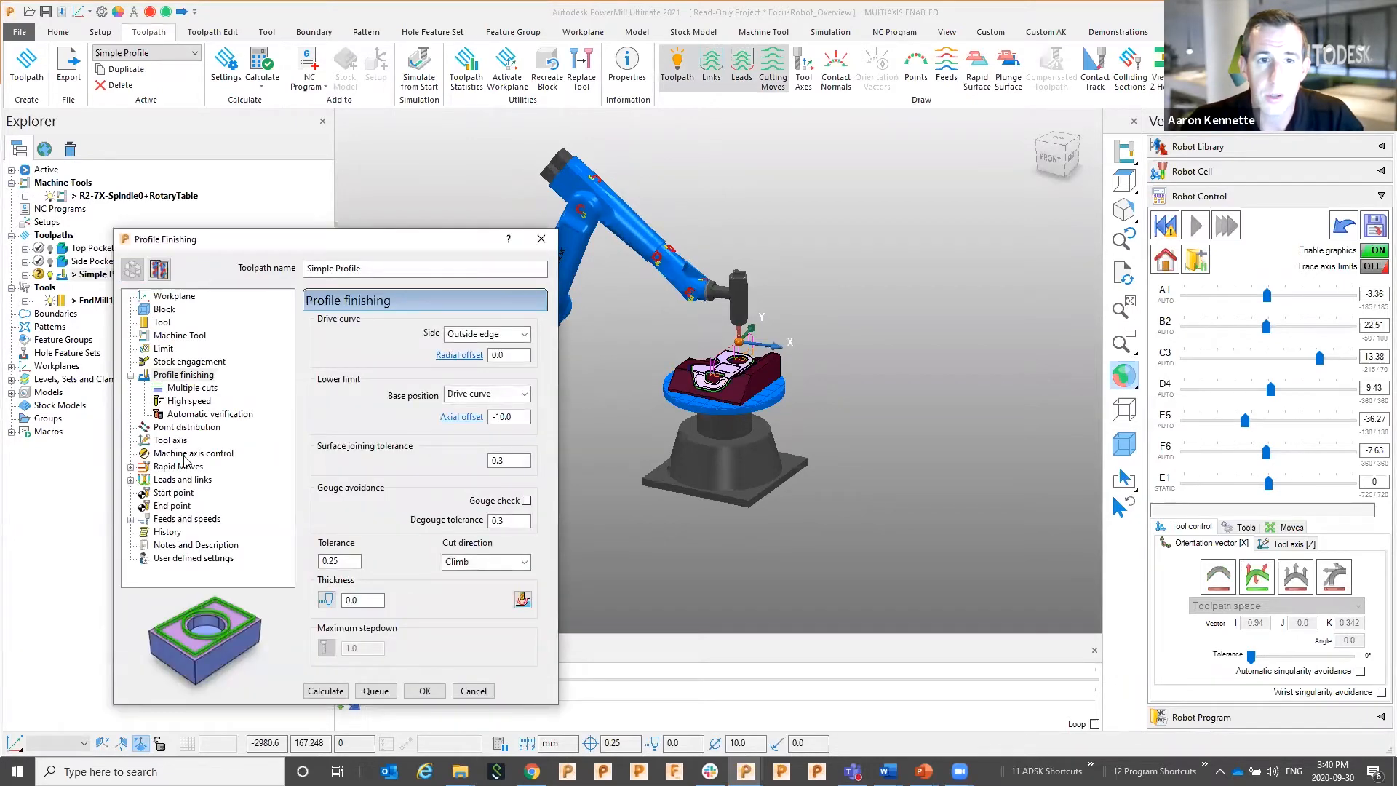
{"action": "left_click", "coordinate": [193, 452]}
{"action": "left_click", "coordinate": [323, 328]}
{"action": "left_click", "coordinate": [363, 363]}
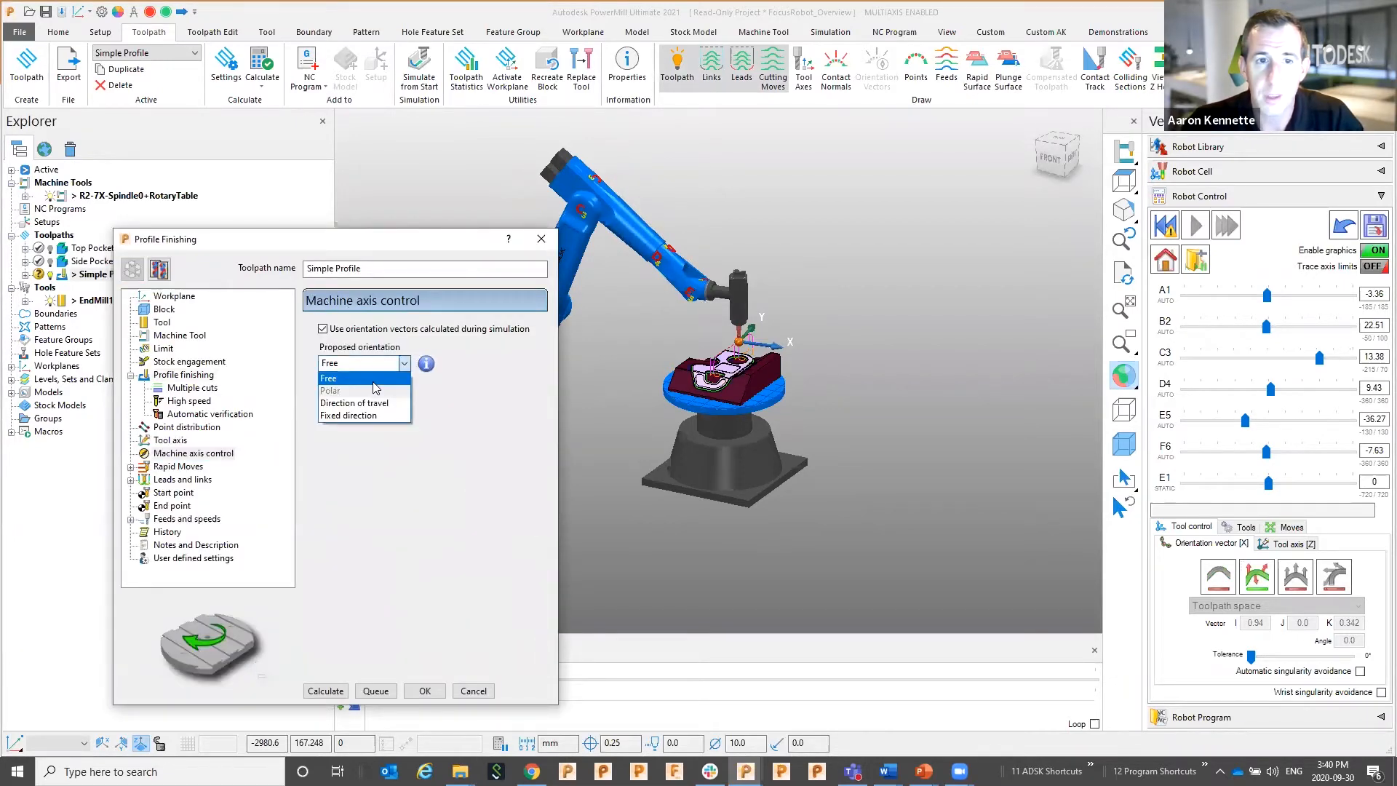
{"action": "left_click", "coordinate": [348, 415]}
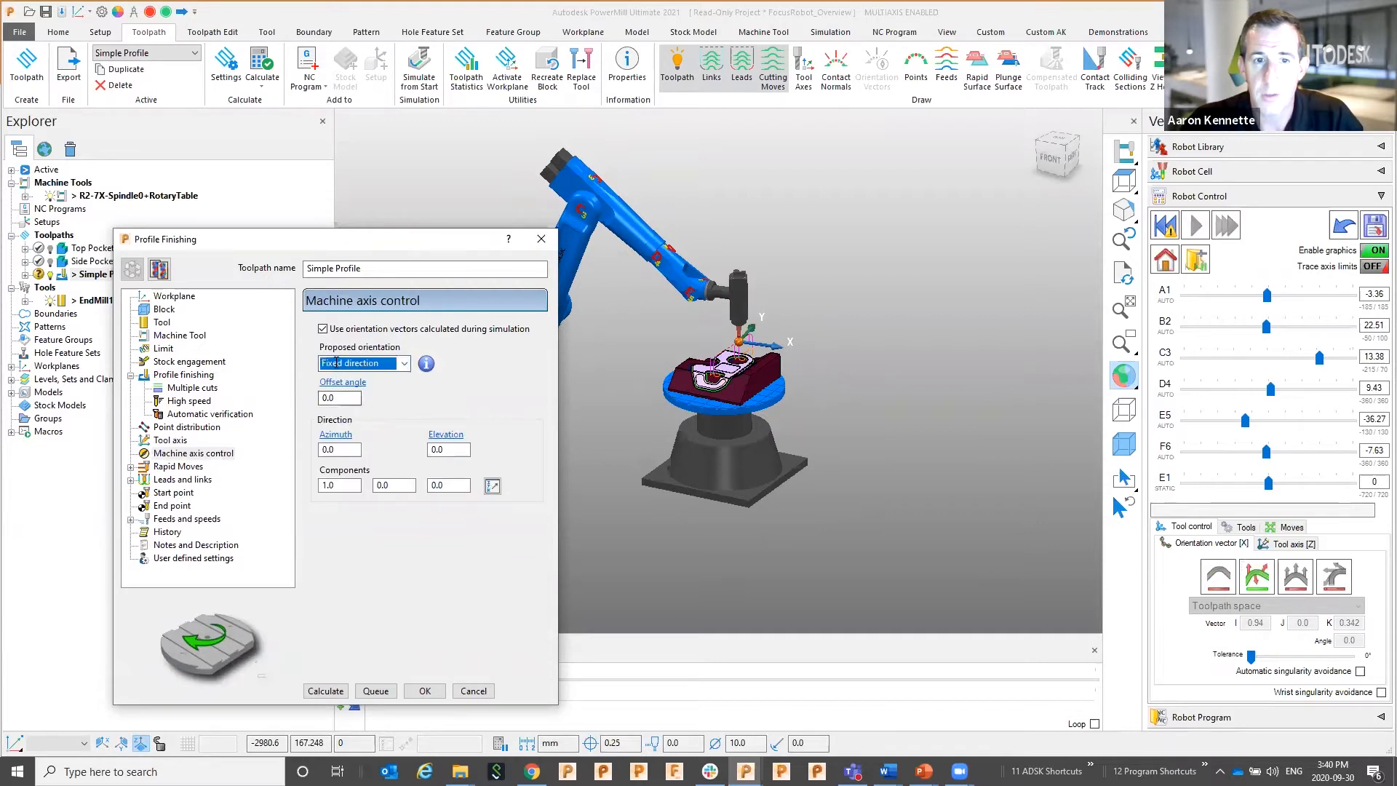
{"action": "left_click", "coordinate": [340, 691]}
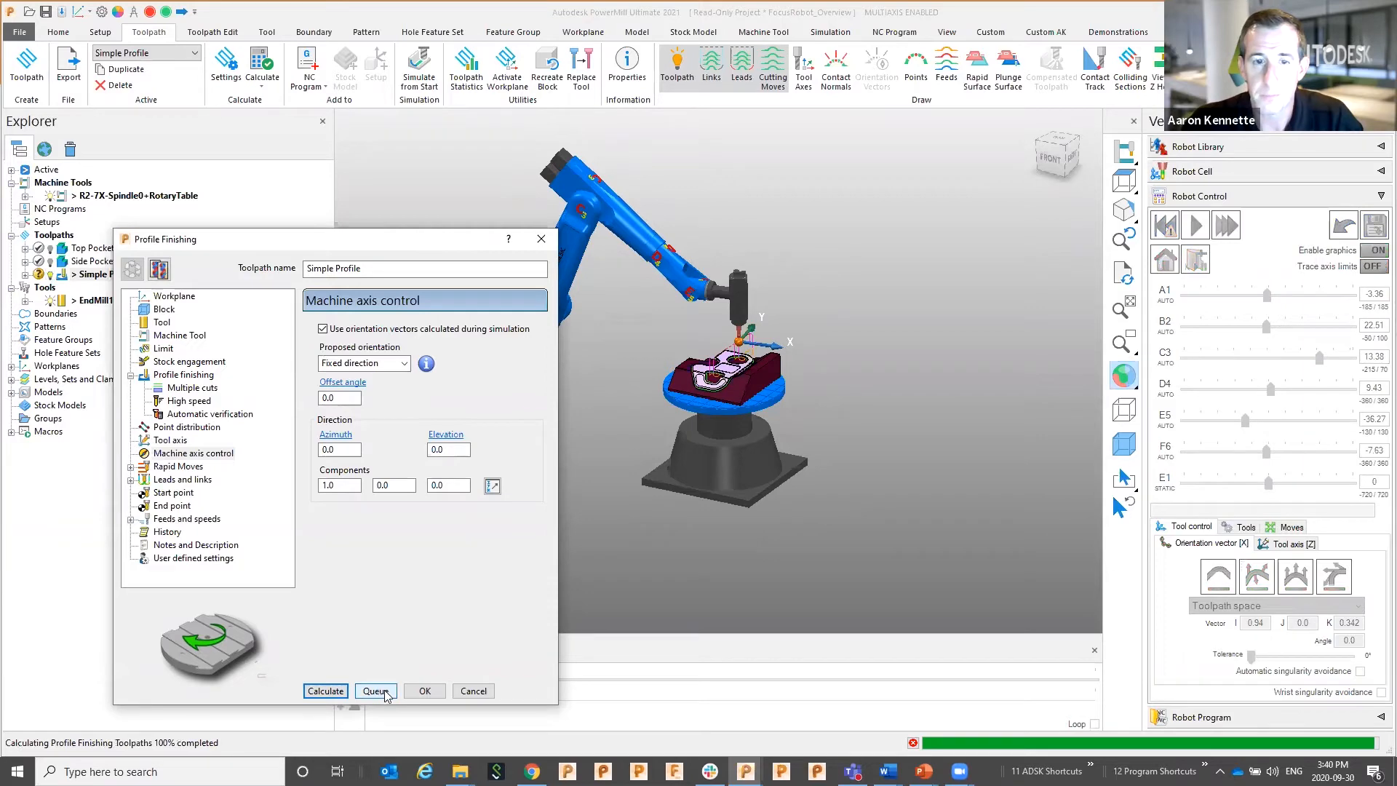
{"action": "left_click", "coordinate": [473, 691]}
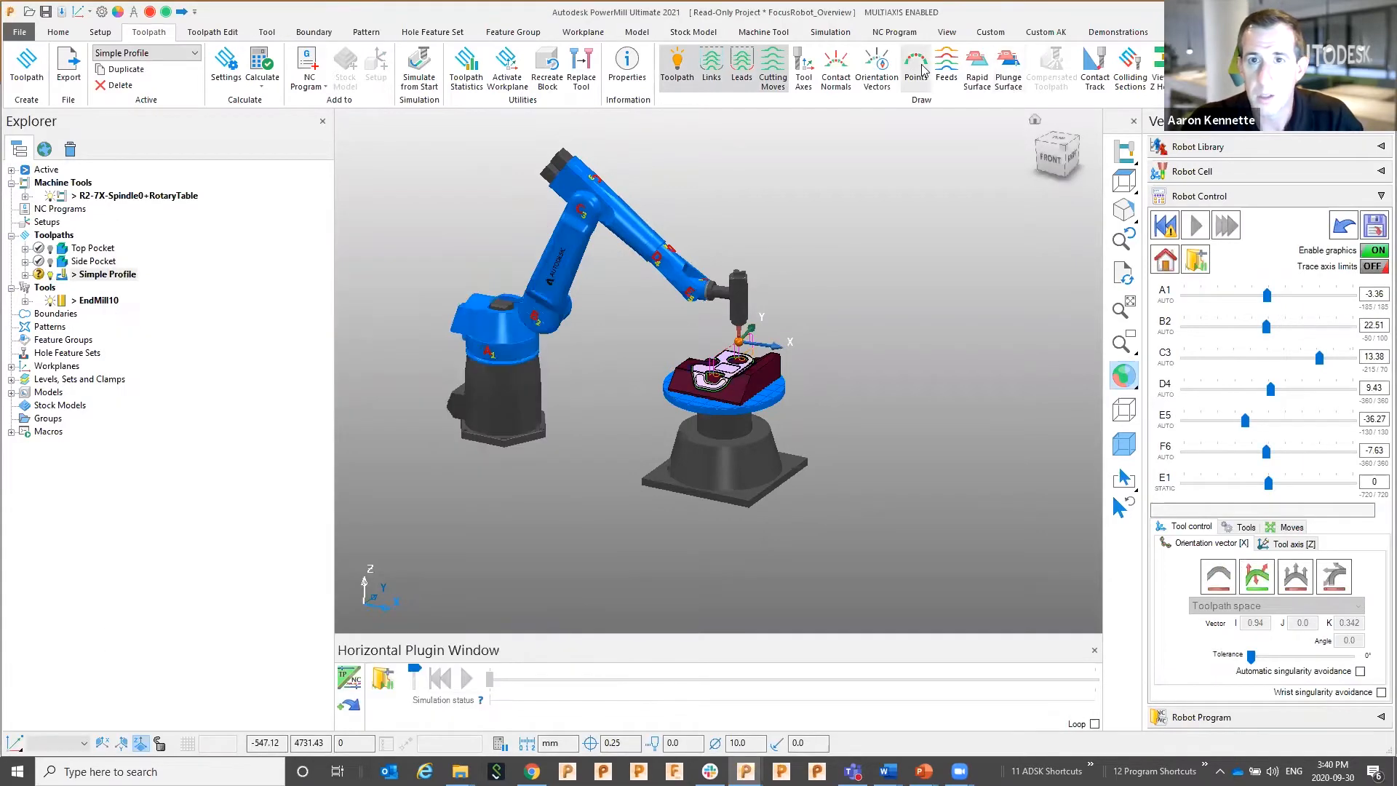
Attach the tool and record the Simple Profile simulation, which halts at 60% on an unreachable location
{"action": "scroll", "coordinate": [796, 269], "scroll_direction": "up", "scroll_amount": 3}
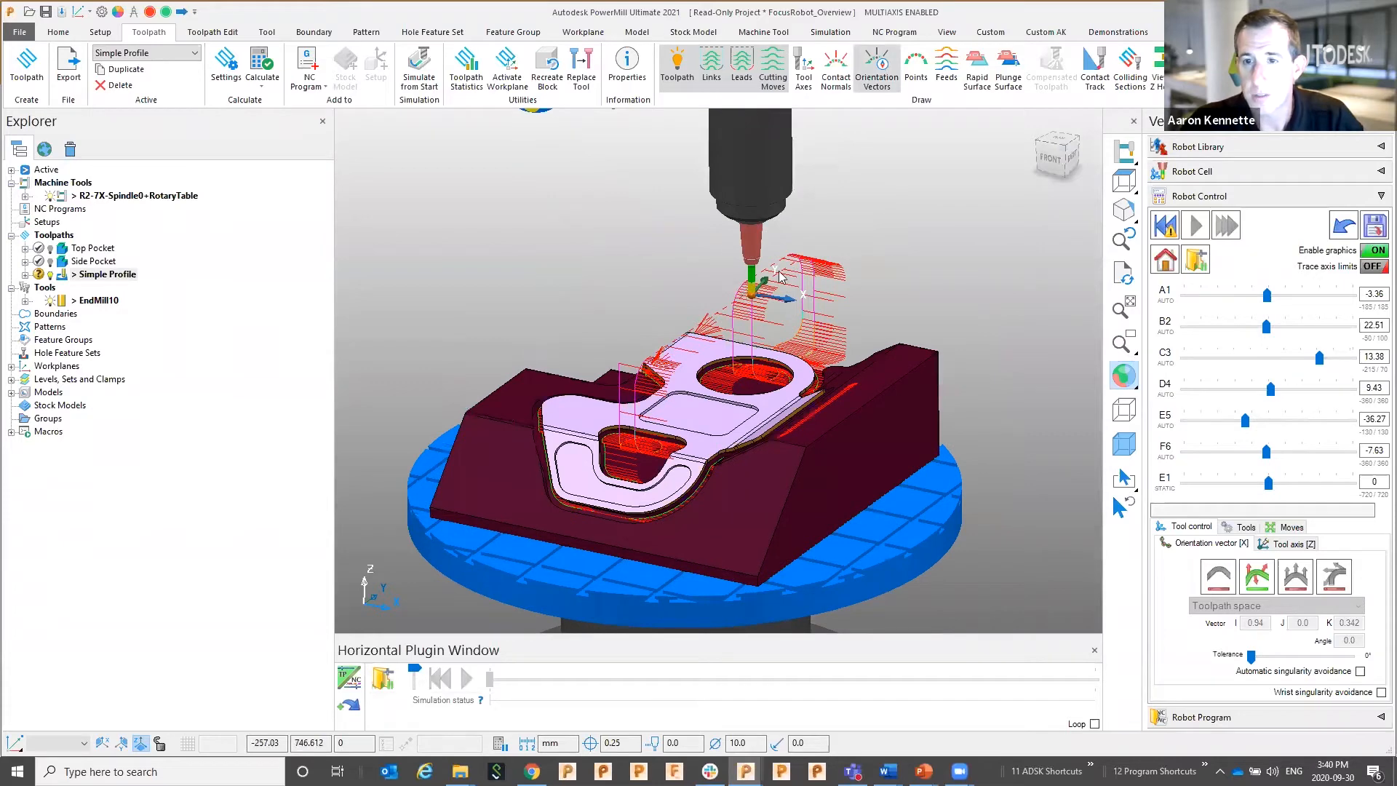
{"action": "scroll", "coordinate": [784, 328], "scroll_direction": "down", "scroll_amount": 5}
{"action": "scroll", "coordinate": [784, 327], "scroll_direction": "down", "scroll_amount": 4}
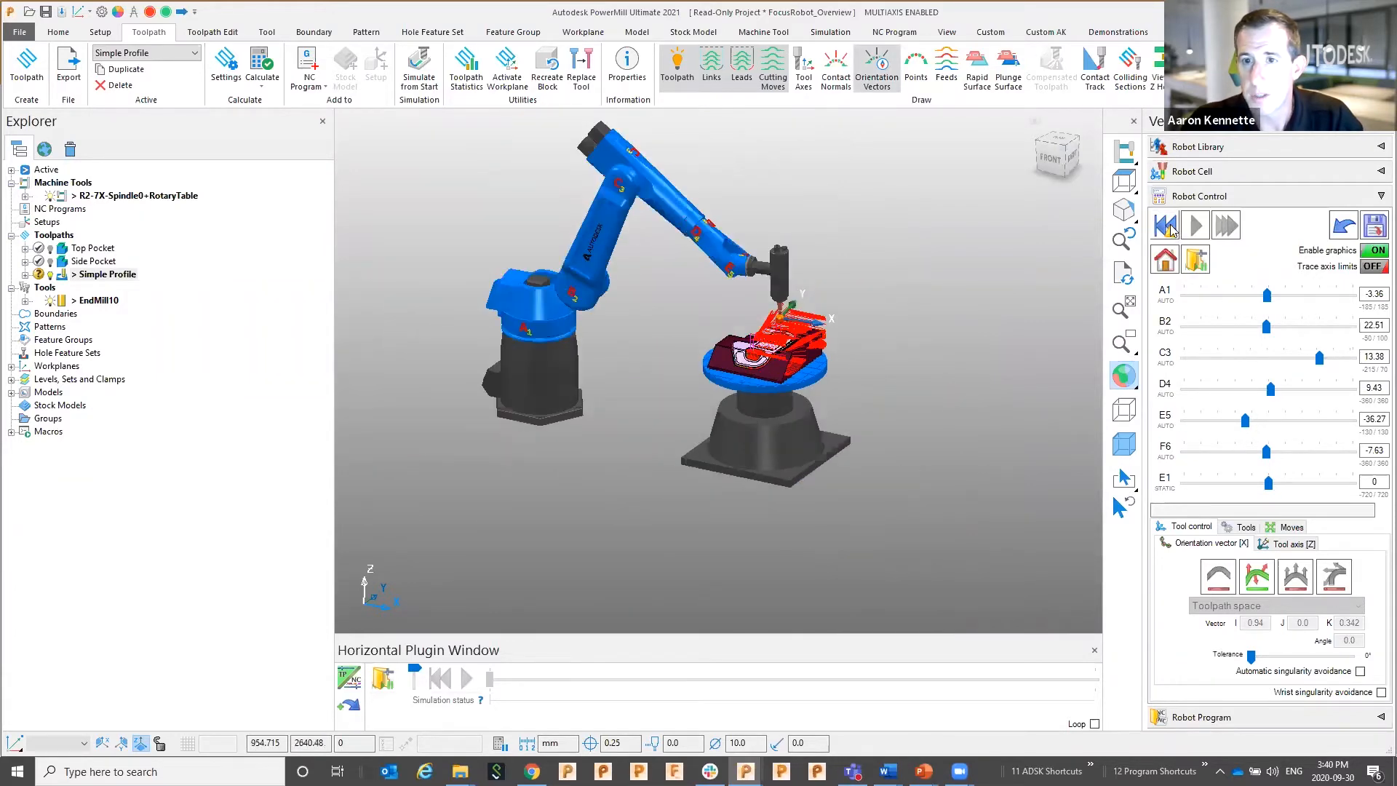
{"action": "left_click", "coordinate": [1167, 227]}
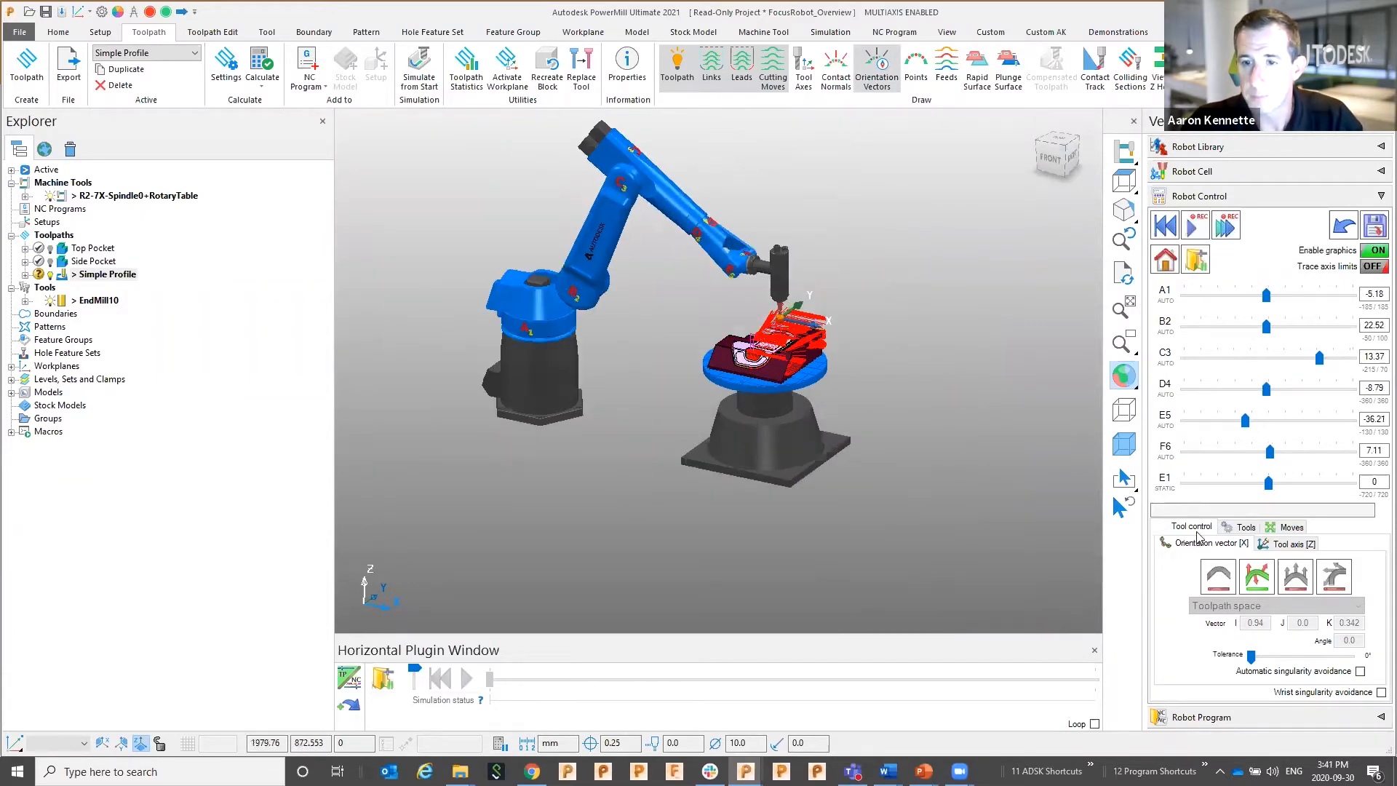
{"action": "left_click", "coordinate": [1193, 227]}
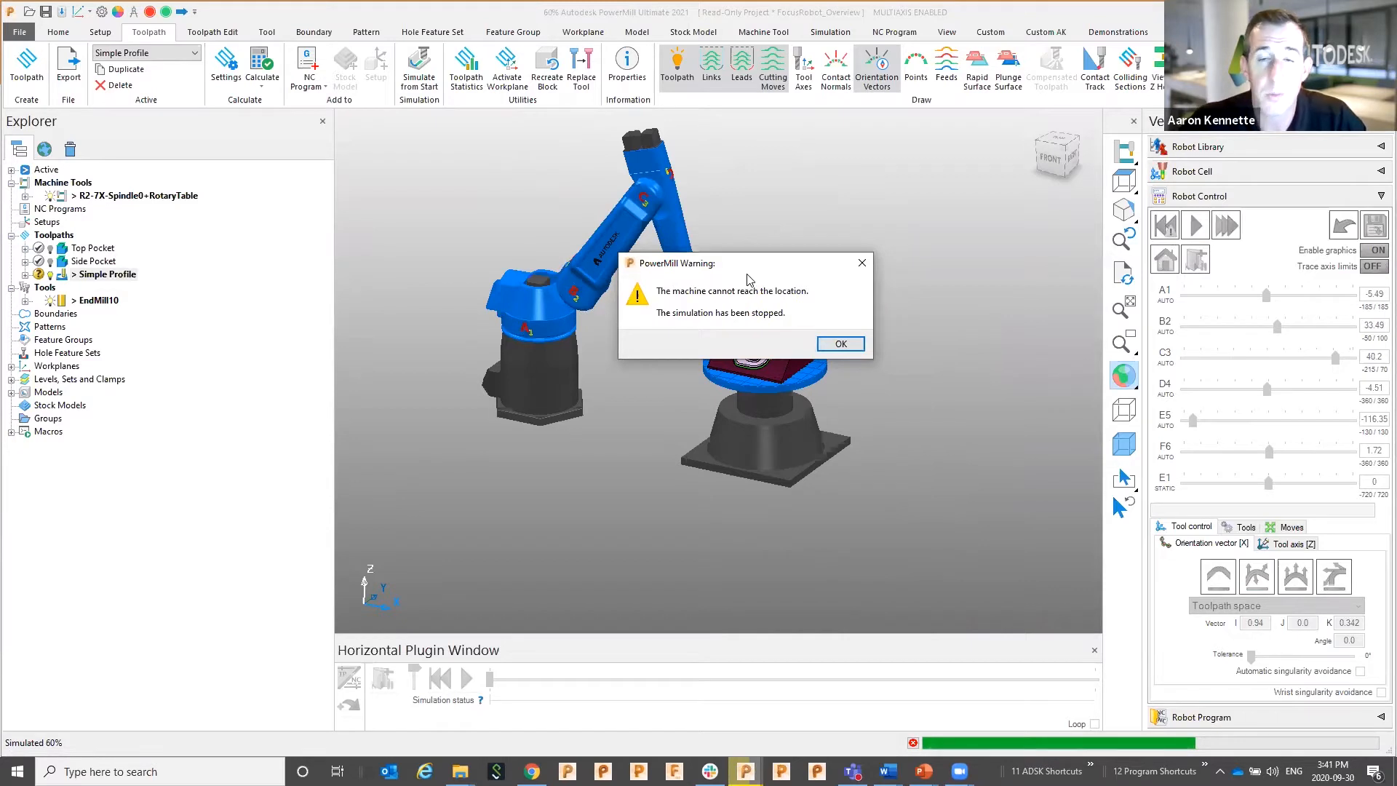
Dismiss the unreachable-location warning and toggle the toolpath's Orientation Vectors display
{"action": "left_click", "coordinate": [847, 347]}
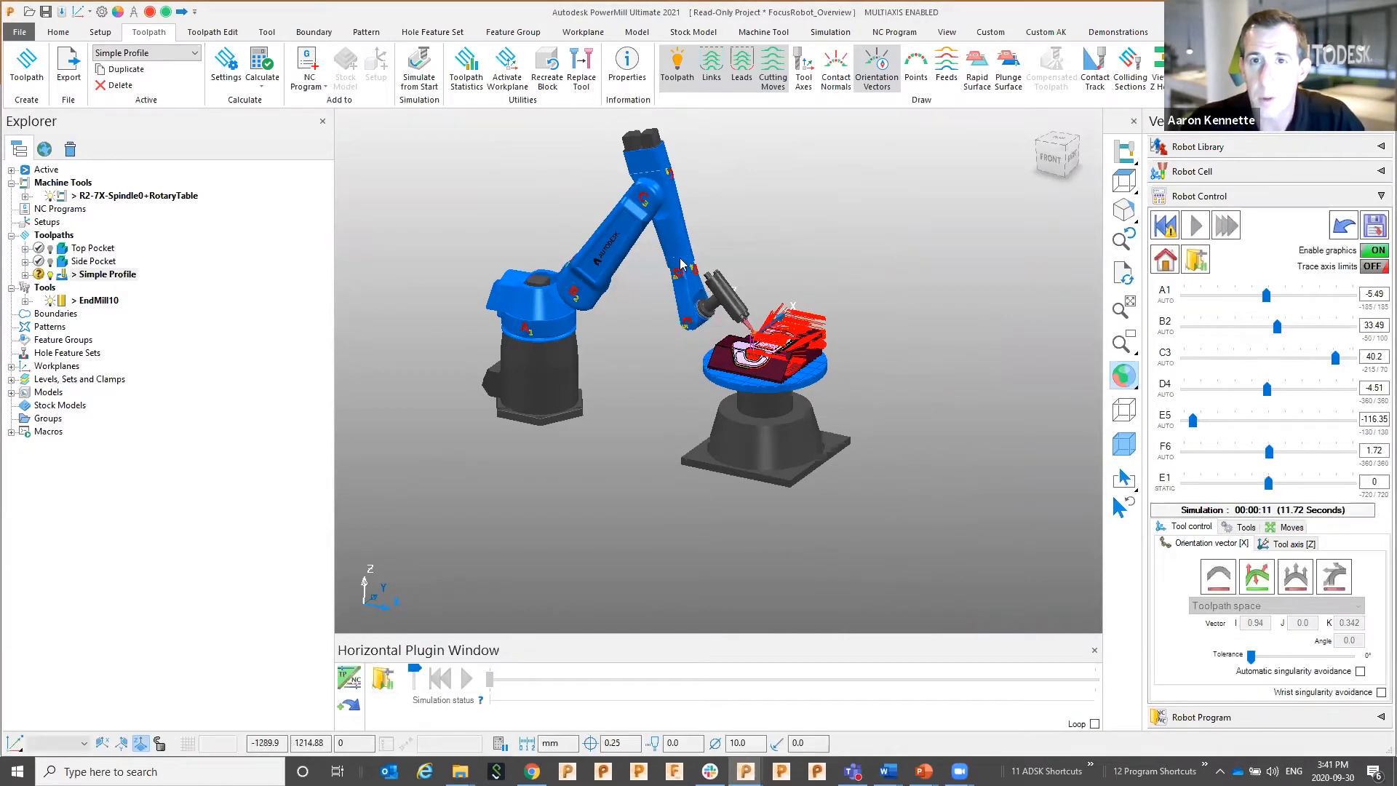
{"action": "left_click", "coordinate": [878, 73]}
{"action": "scroll", "coordinate": [783, 231], "scroll_direction": "up", "scroll_amount": 4}
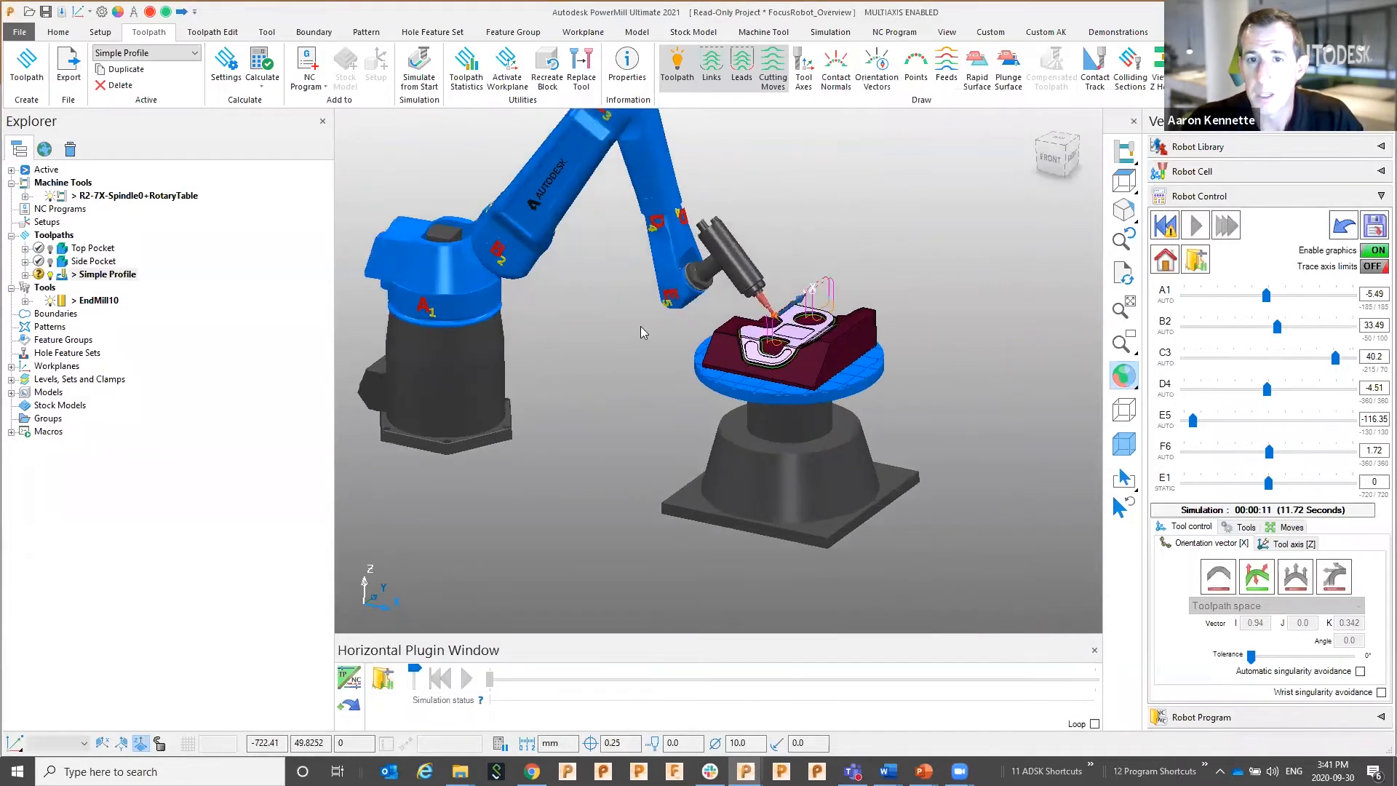
{"action": "middle_click_drag", "start_coordinate": [605, 435], "coordinate": [707, 457]}
{"action": "scroll", "coordinate": [728, 375], "scroll_direction": "up", "scroll_amount": 3}
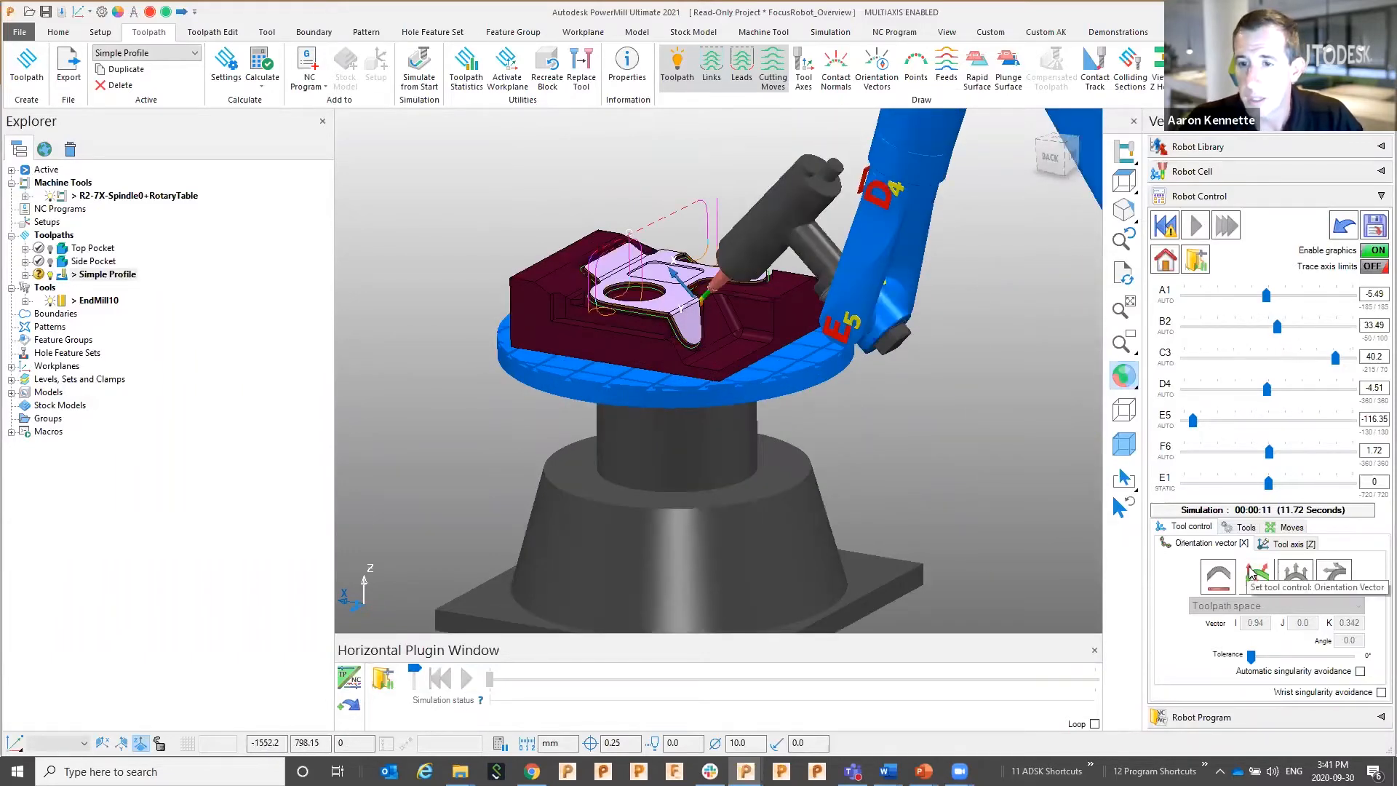
Use Global transform jogging (Y+, Z-) to bring the robot tool down onto the part's profile edge
{"action": "left_click", "coordinate": [1286, 527]}
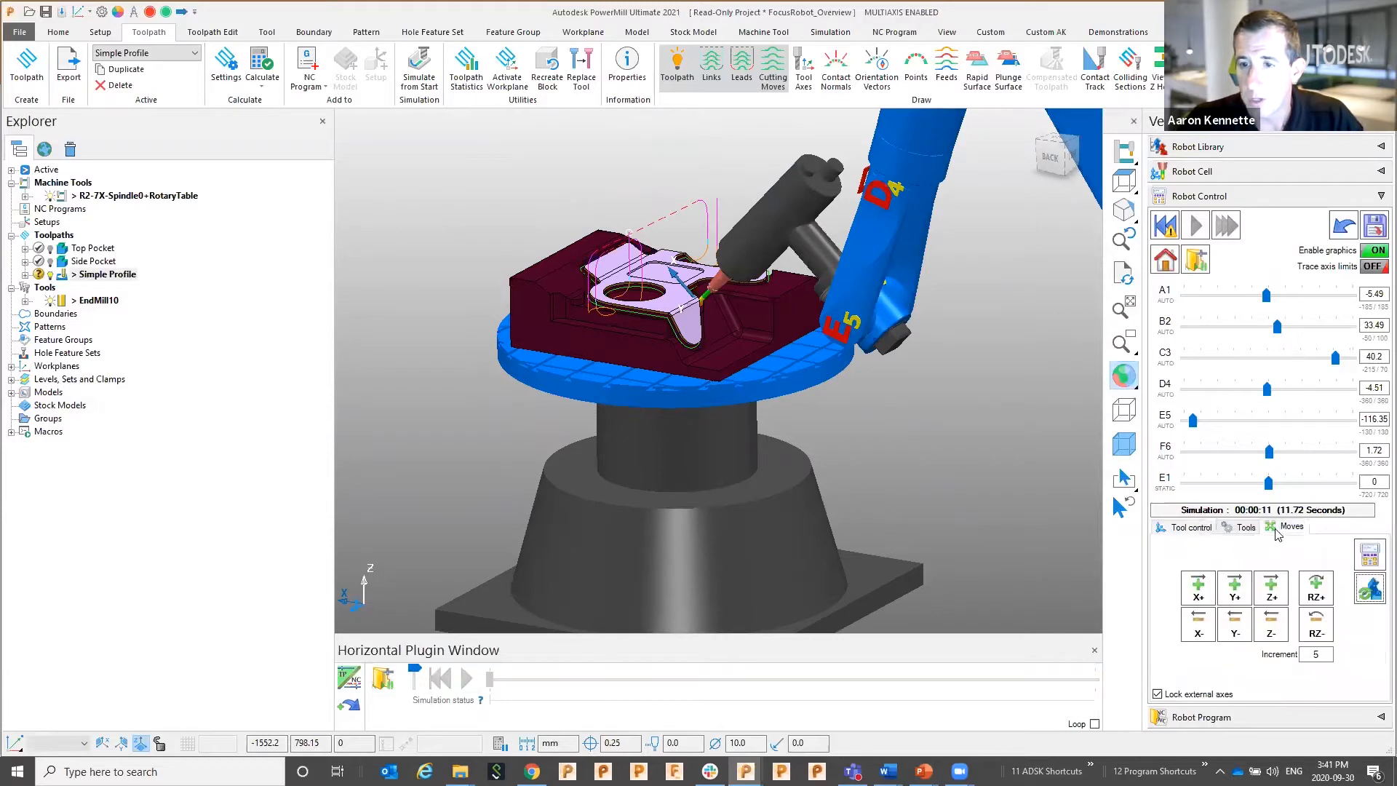
{"action": "left_click", "coordinate": [1314, 595]}
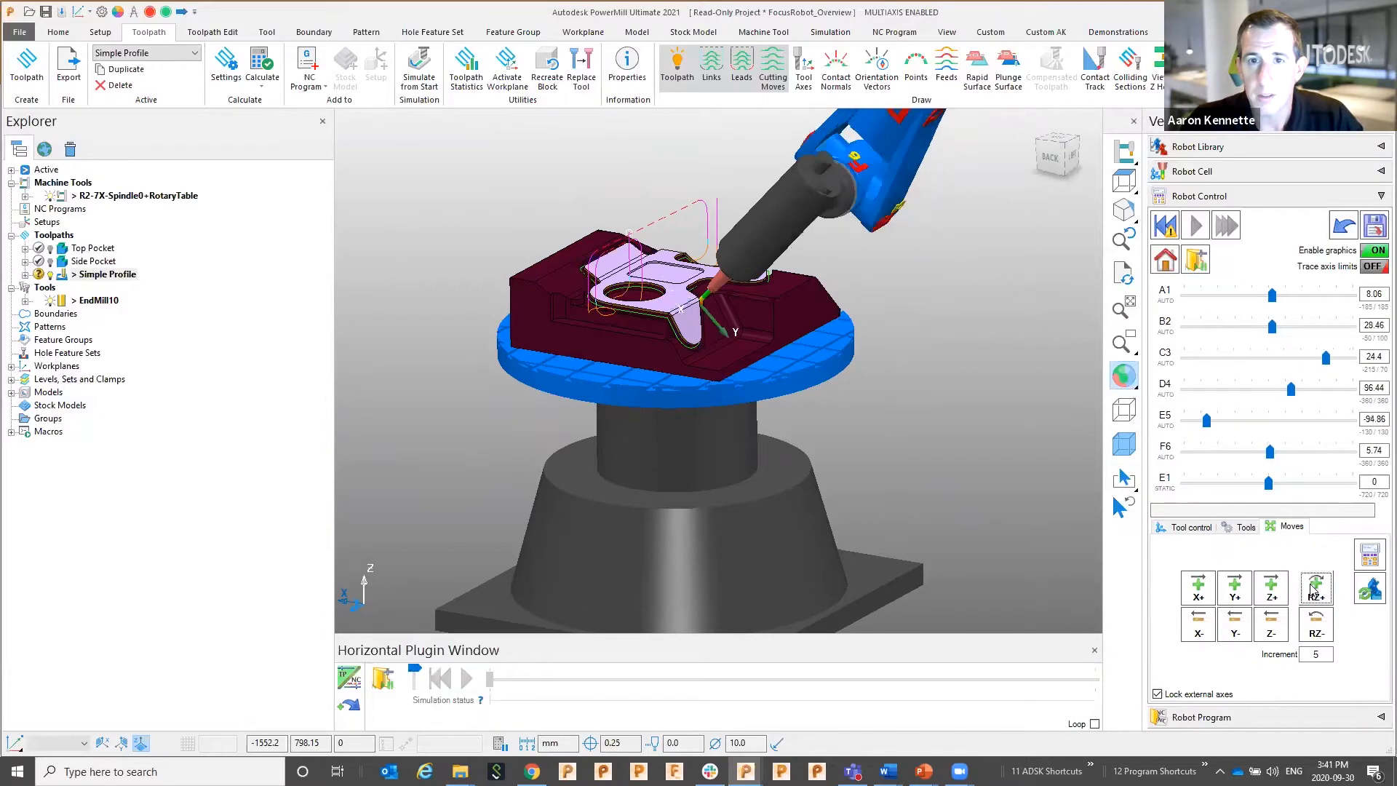
{"action": "scroll", "coordinate": [954, 487], "scroll_direction": "down", "scroll_amount": 1}
{"action": "middle_click_drag", "start_coordinate": [955, 486], "coordinate": [950, 445], "text": "shift"}
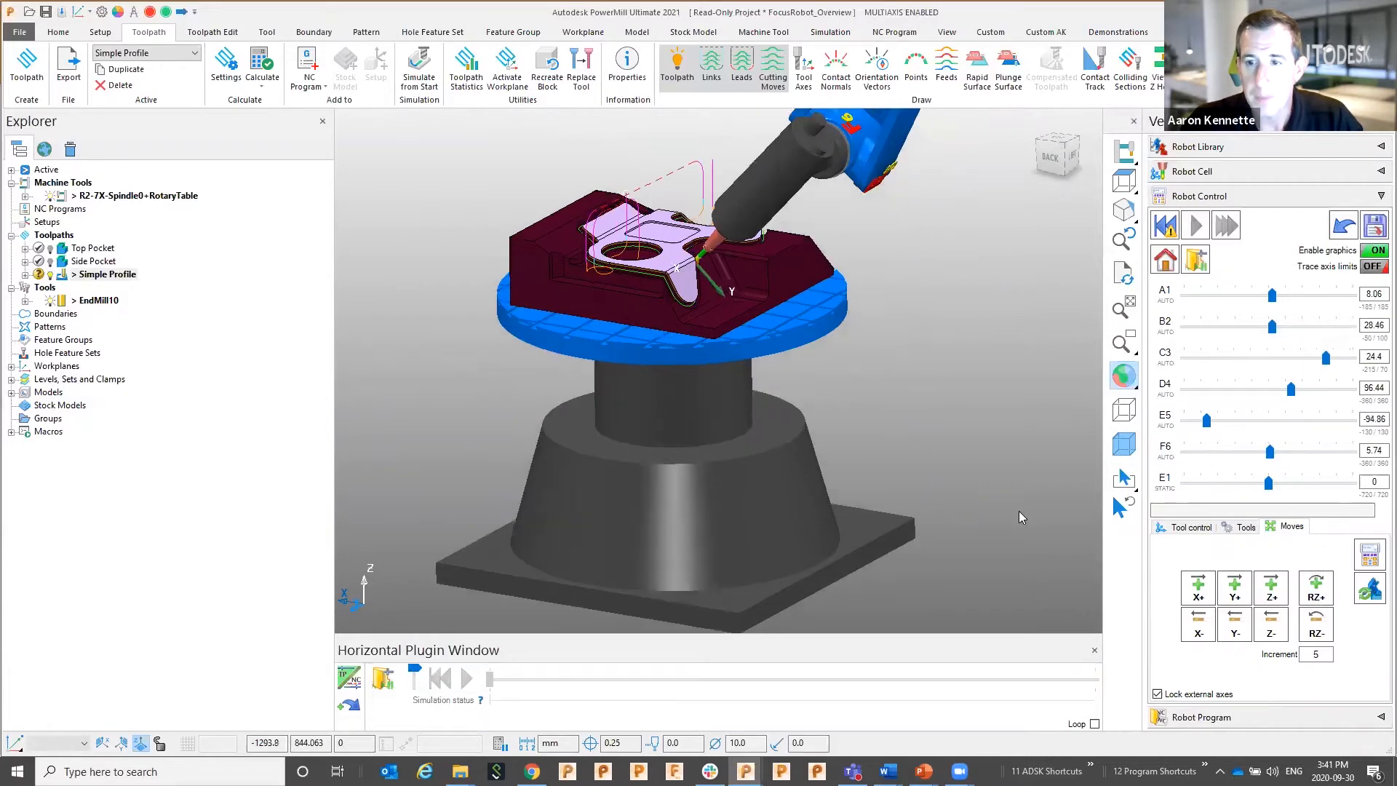
{"action": "left_click", "coordinate": [1371, 557]}
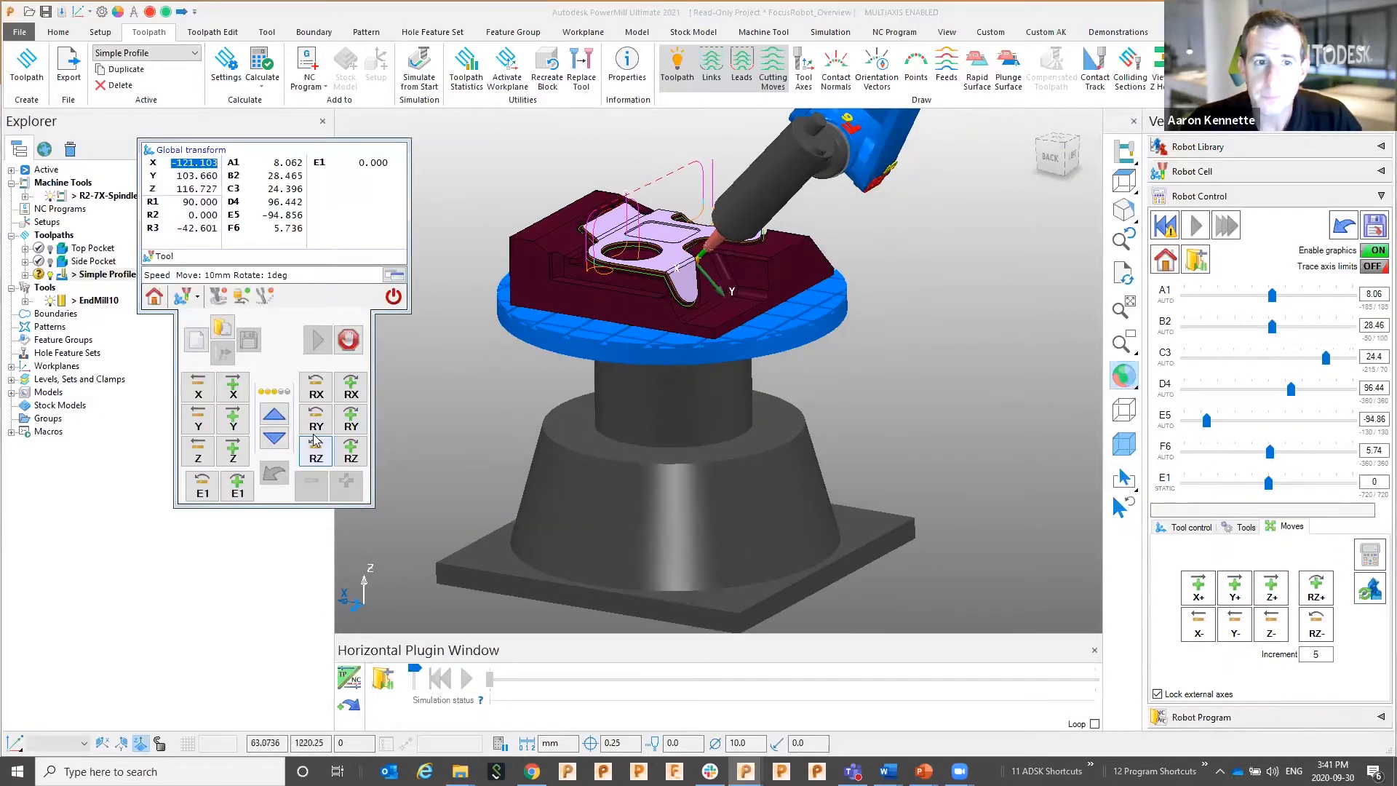
{"action": "left_click", "coordinate": [240, 388]}
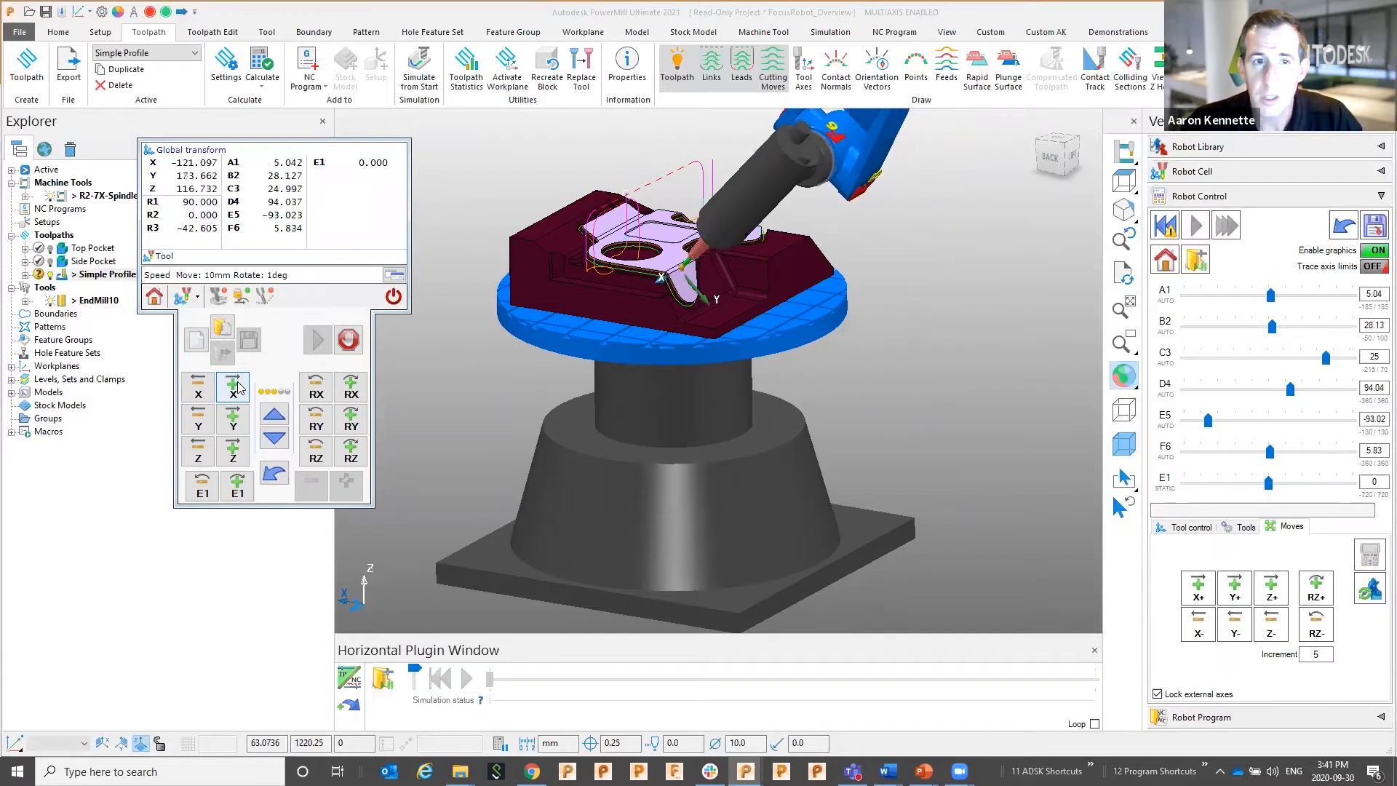
{"action": "left_click", "coordinate": [222, 418]}
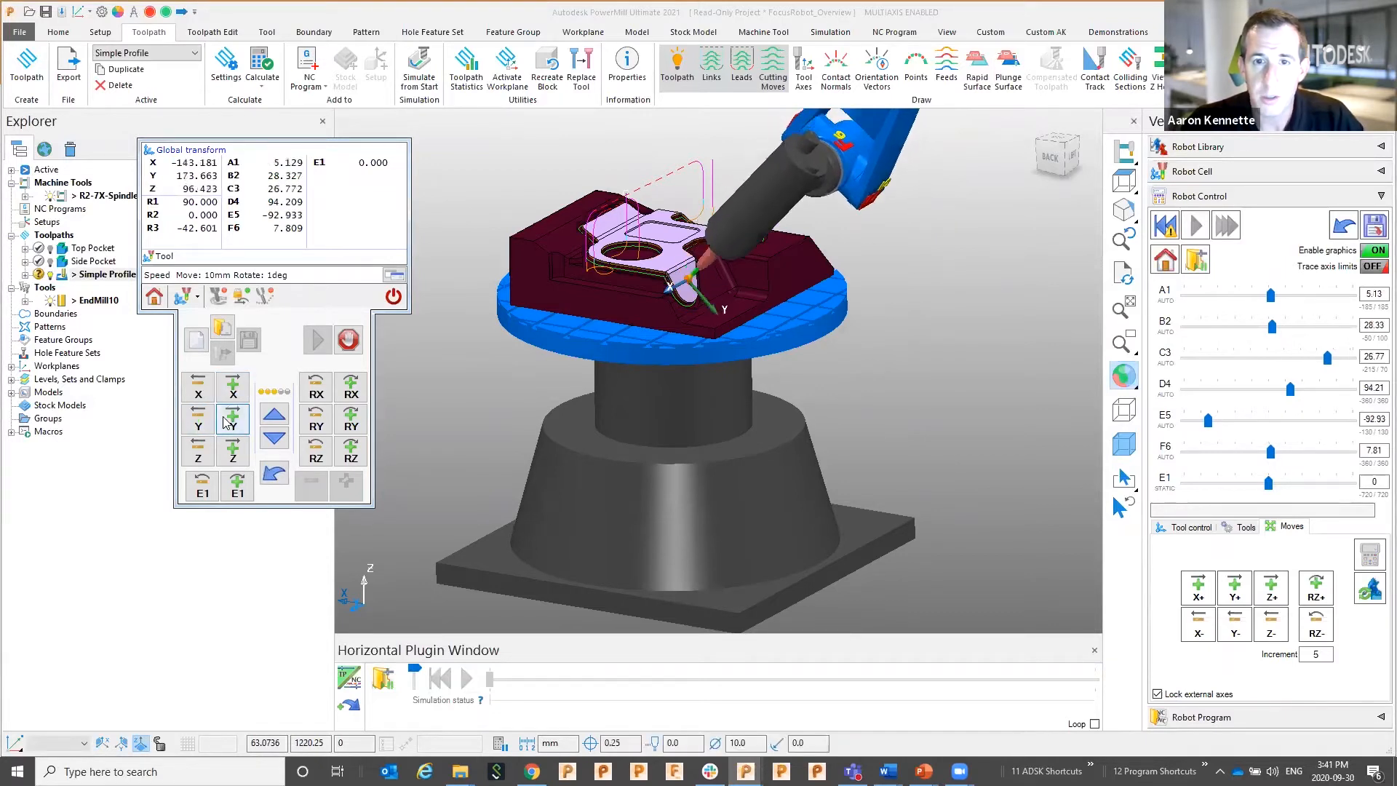
{"action": "left_click", "coordinate": [198, 452]}
Lower the jog step to 1 mm / 0.5 deg and nudge the tool six steps along X+
{"action": "scroll", "coordinate": [461, 429], "scroll_direction": "up", "scroll_amount": 3}
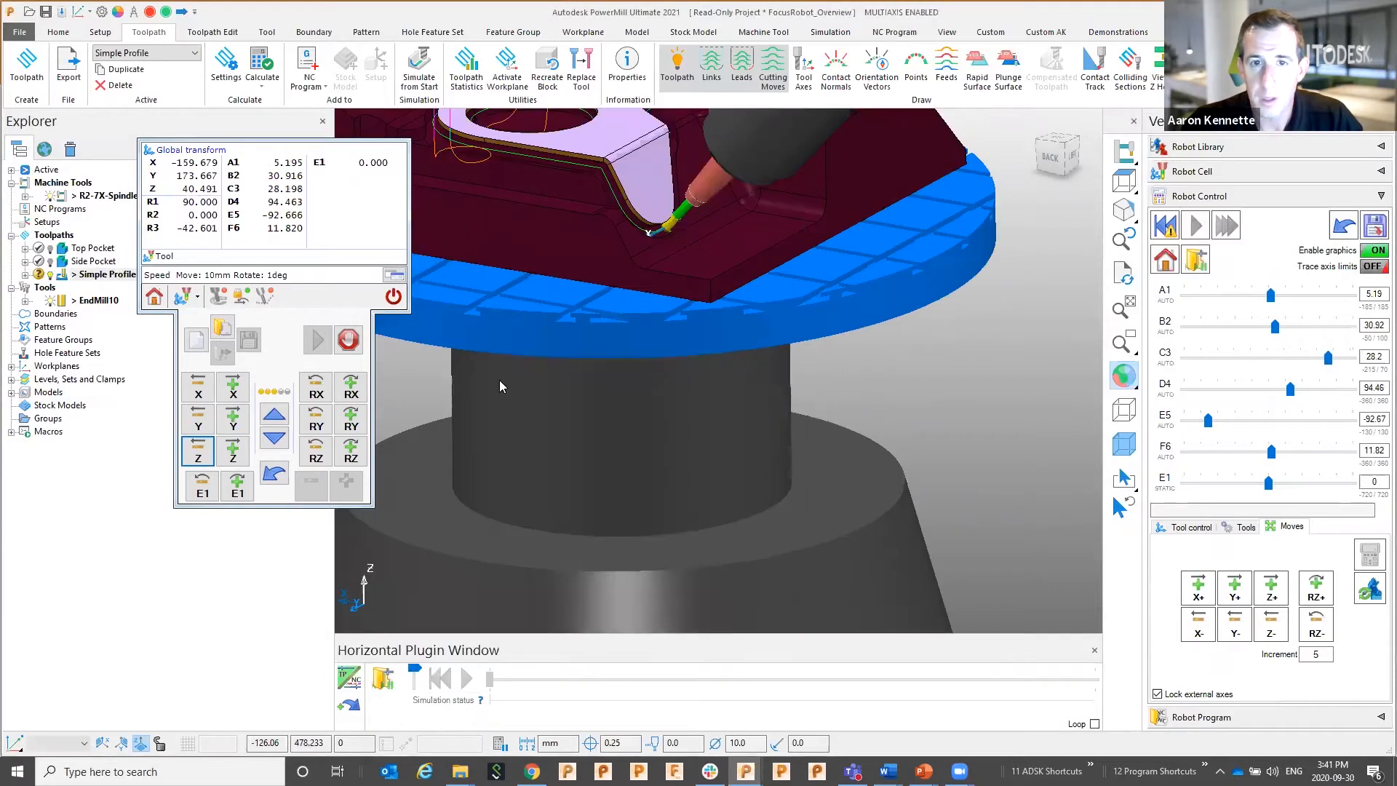
{"action": "middle_click_drag", "start_coordinate": [598, 396], "coordinate": [550, 369]}
{"action": "scroll", "coordinate": [553, 370], "scroll_direction": "up", "scroll_amount": 2}
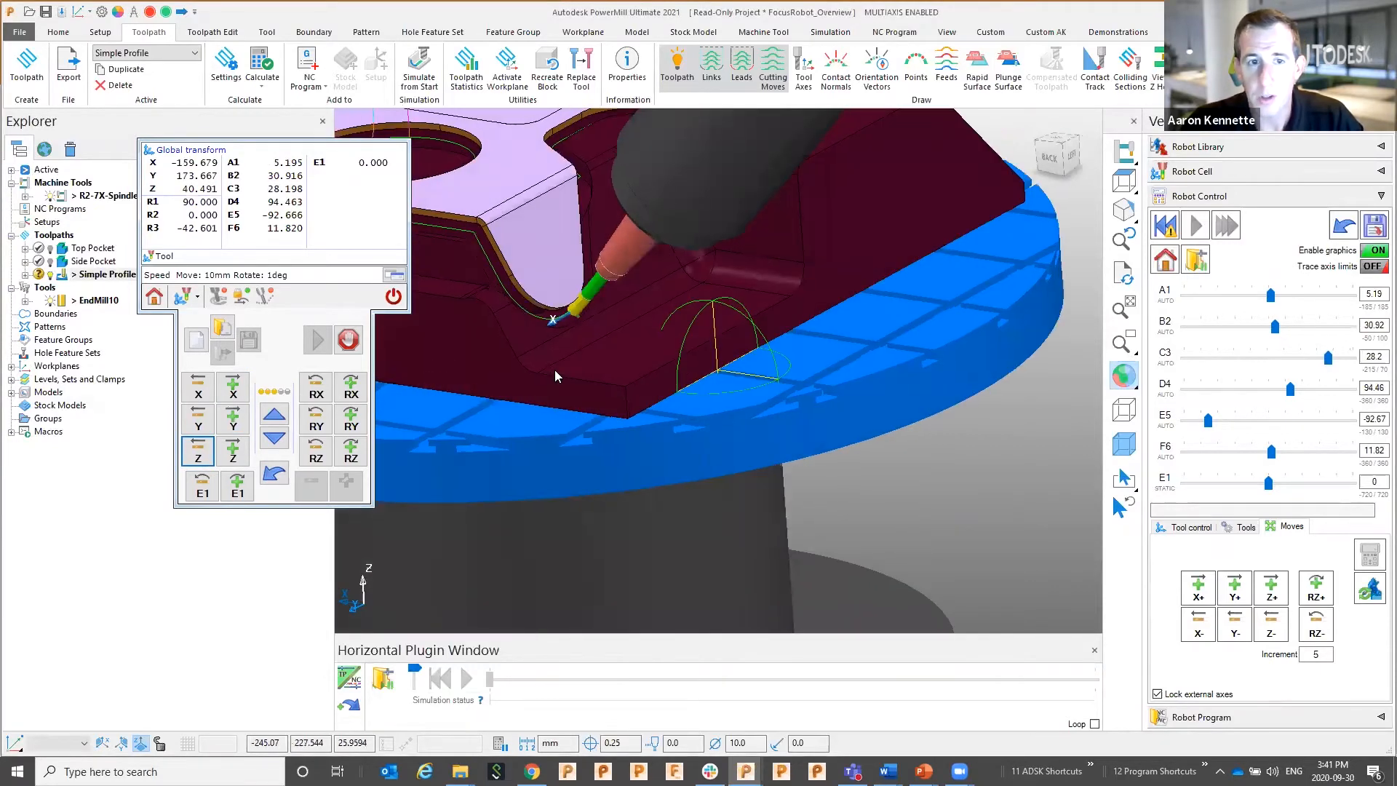
{"action": "left_click", "coordinate": [275, 438]}
{"action": "left_click", "coordinate": [231, 389]}
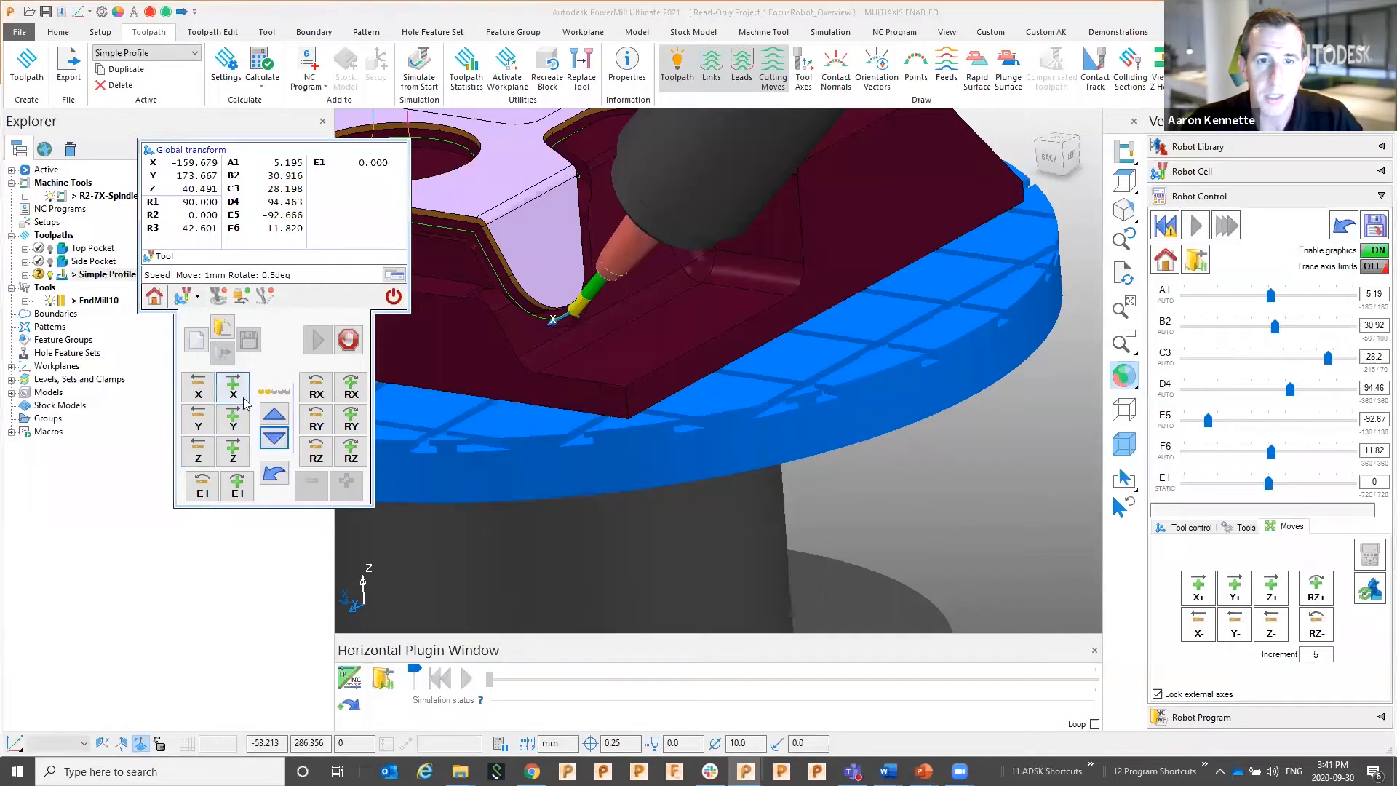
{"action": "left_click", "coordinate": [231, 390]}
{"action": "left_click", "coordinate": [231, 390]}
{"action": "left_click", "coordinate": [231, 390]}
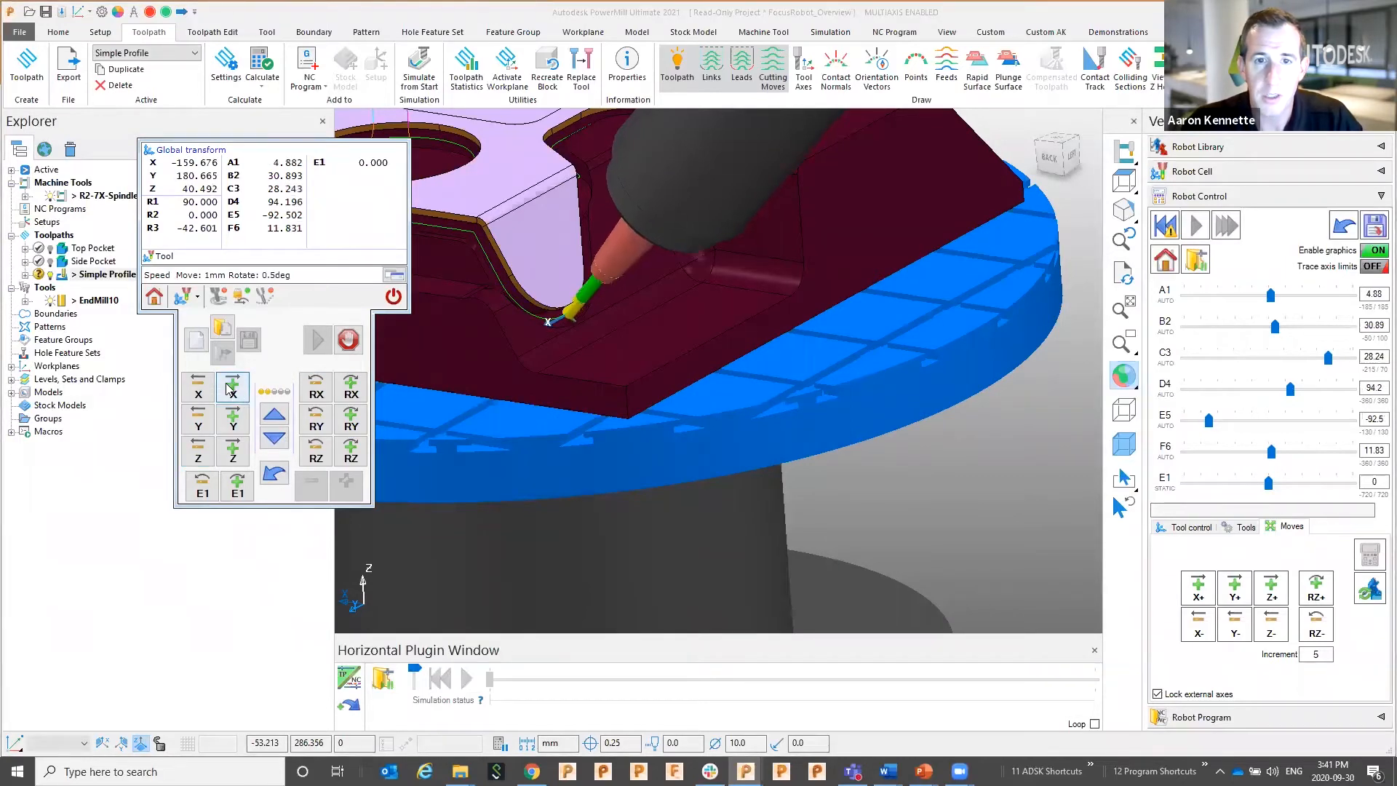
{"action": "left_click", "coordinate": [231, 390]}
{"action": "left_click", "coordinate": [232, 390]}
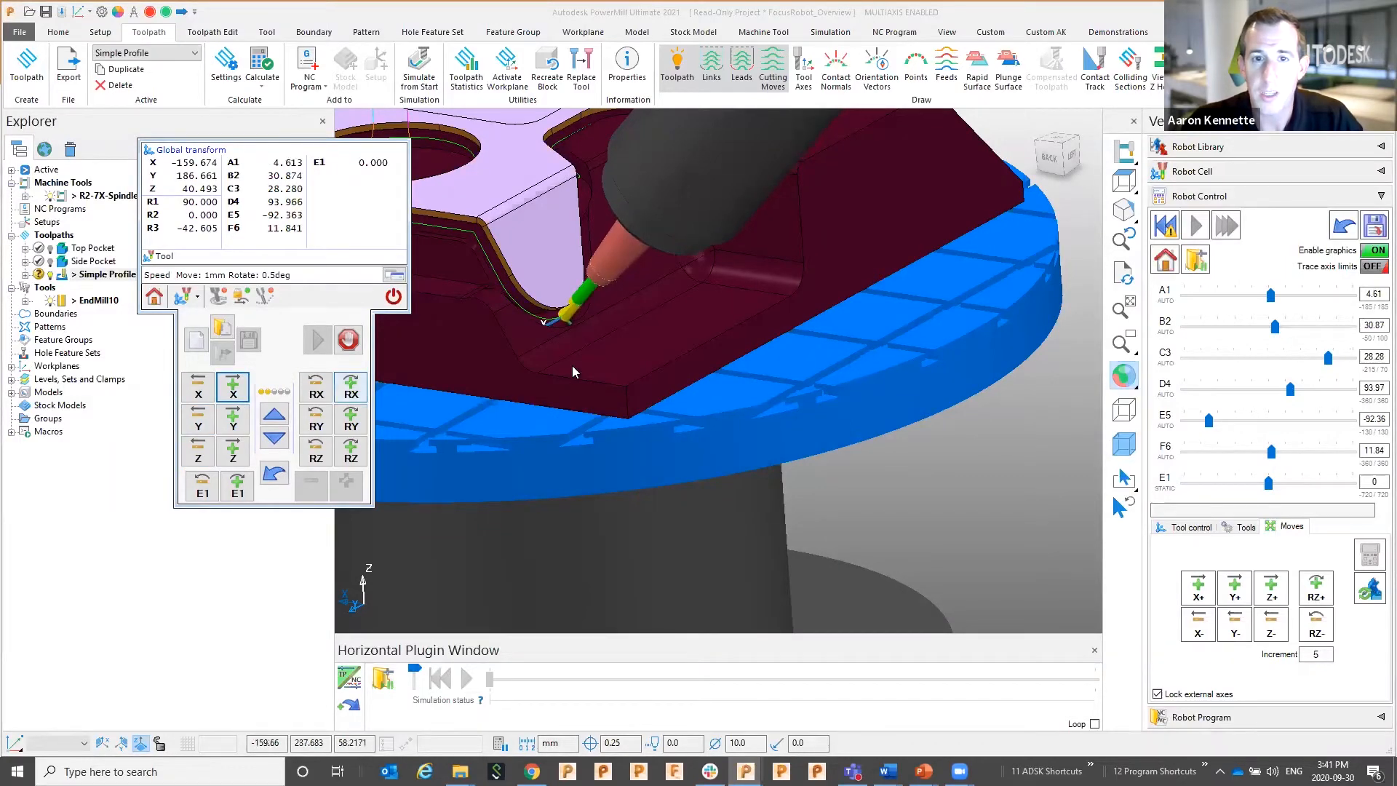
{"action": "scroll", "coordinate": [572, 365], "scroll_direction": "down", "scroll_amount": 3}
{"action": "middle_click_drag", "start_coordinate": [599, 362], "coordinate": [652, 372]}
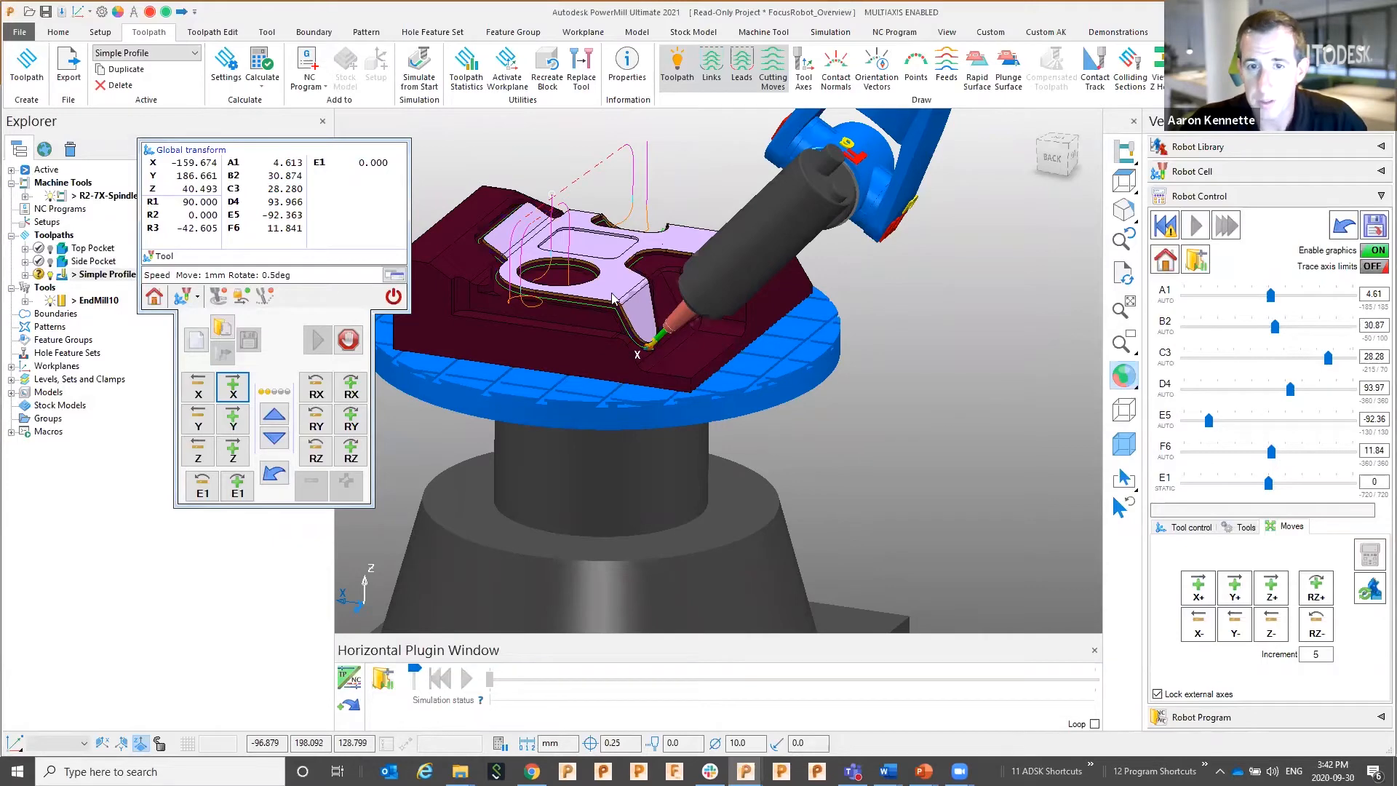
Apply local-point orientation vectors with 300 mm blend distances before and after
{"action": "left_click", "coordinate": [1240, 527]}
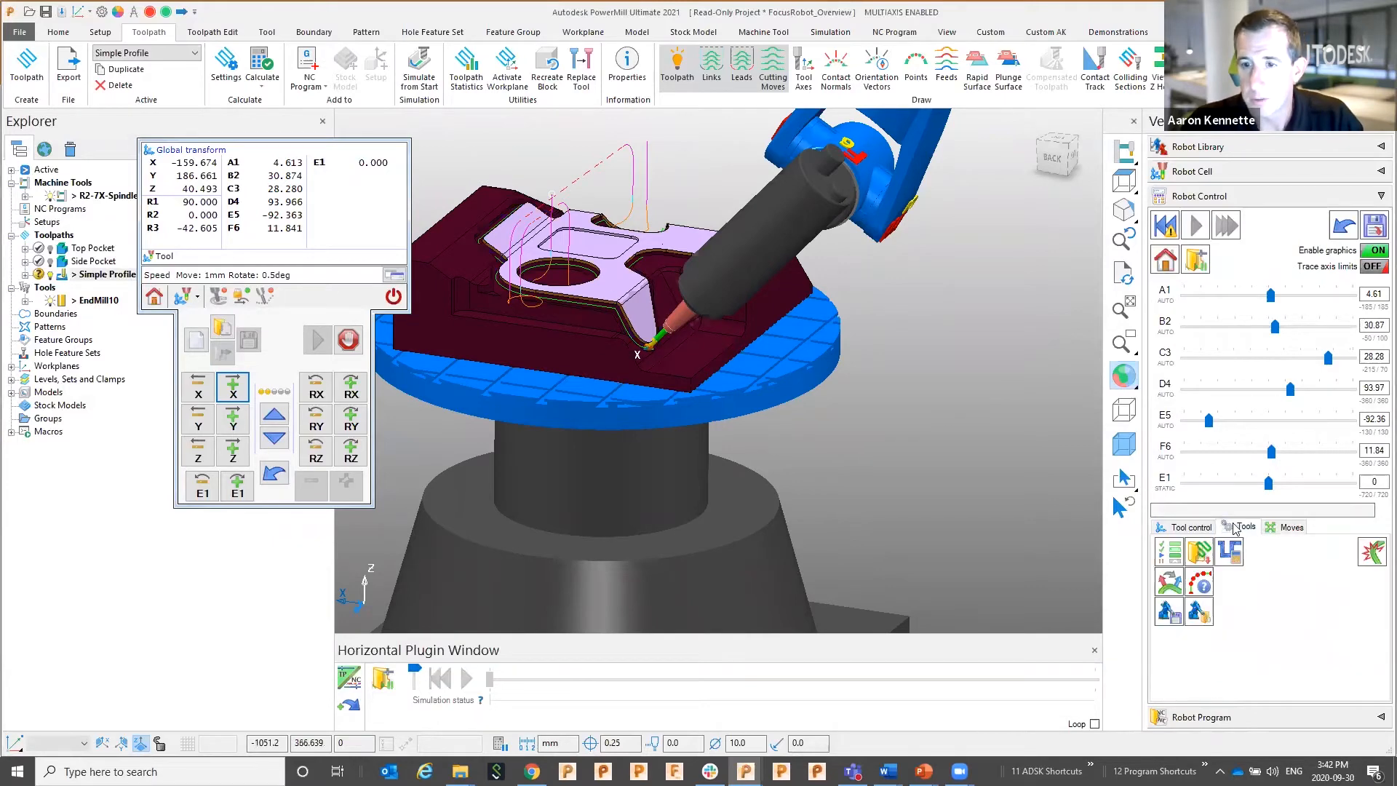
{"action": "left_click", "coordinate": [1170, 586]}
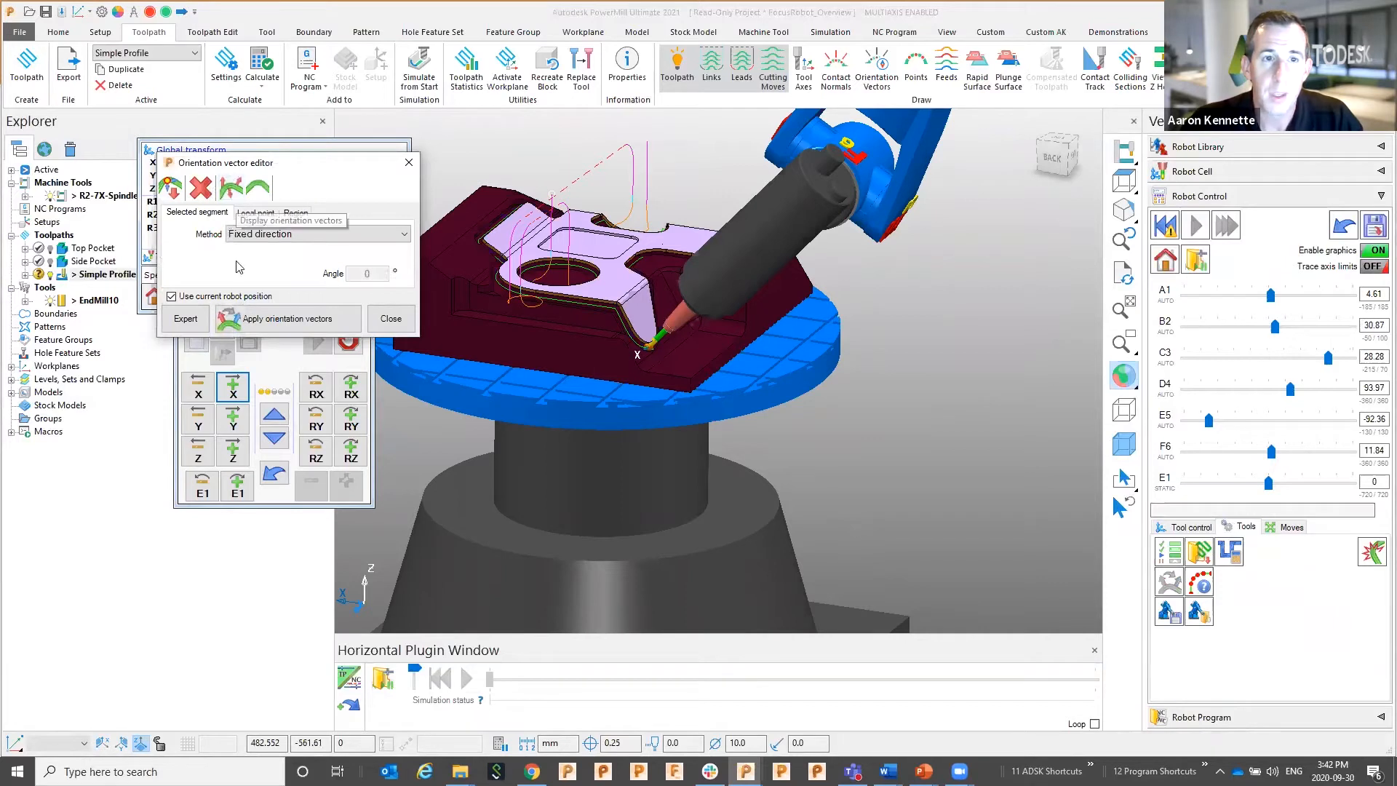
{"action": "left_click", "coordinate": [259, 213]}
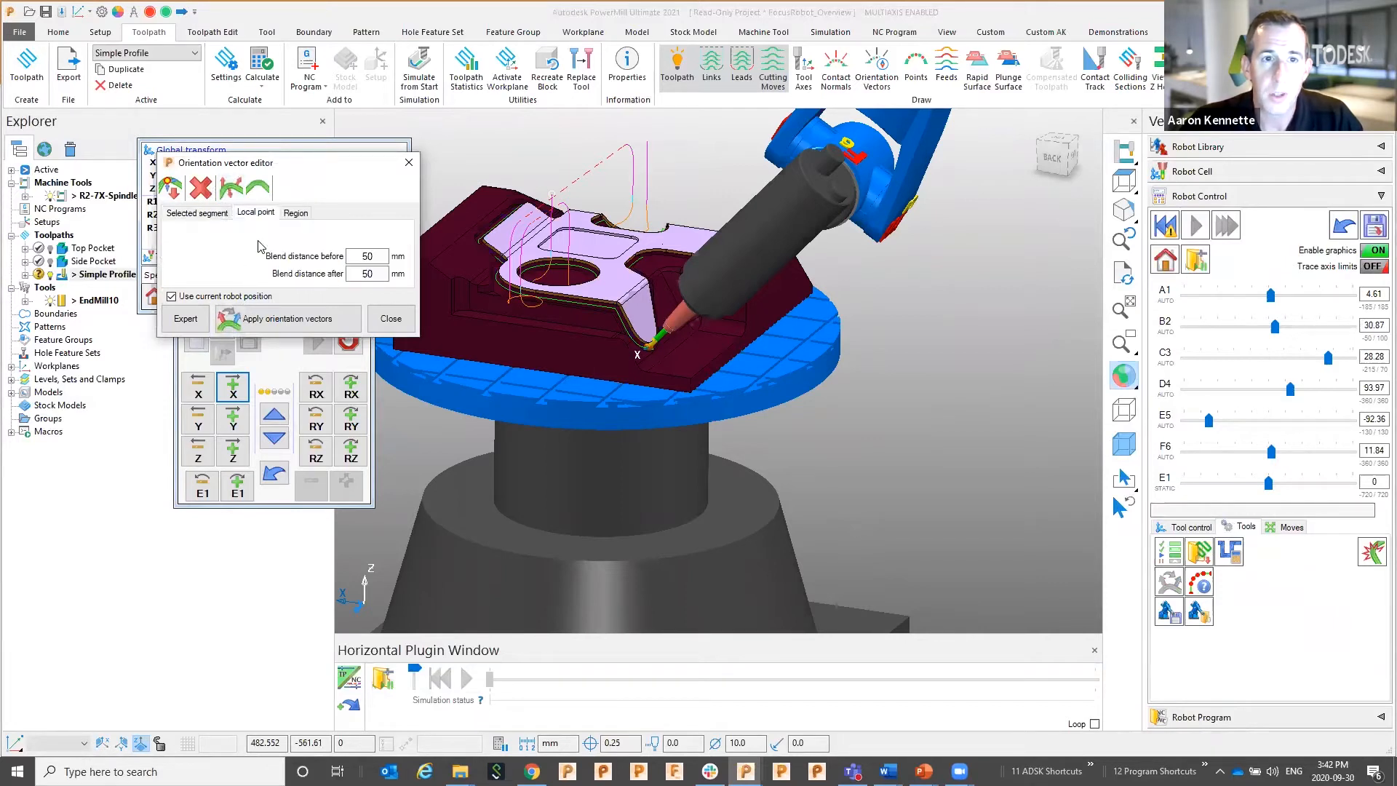
{"action": "double_click", "coordinate": [384, 252]}
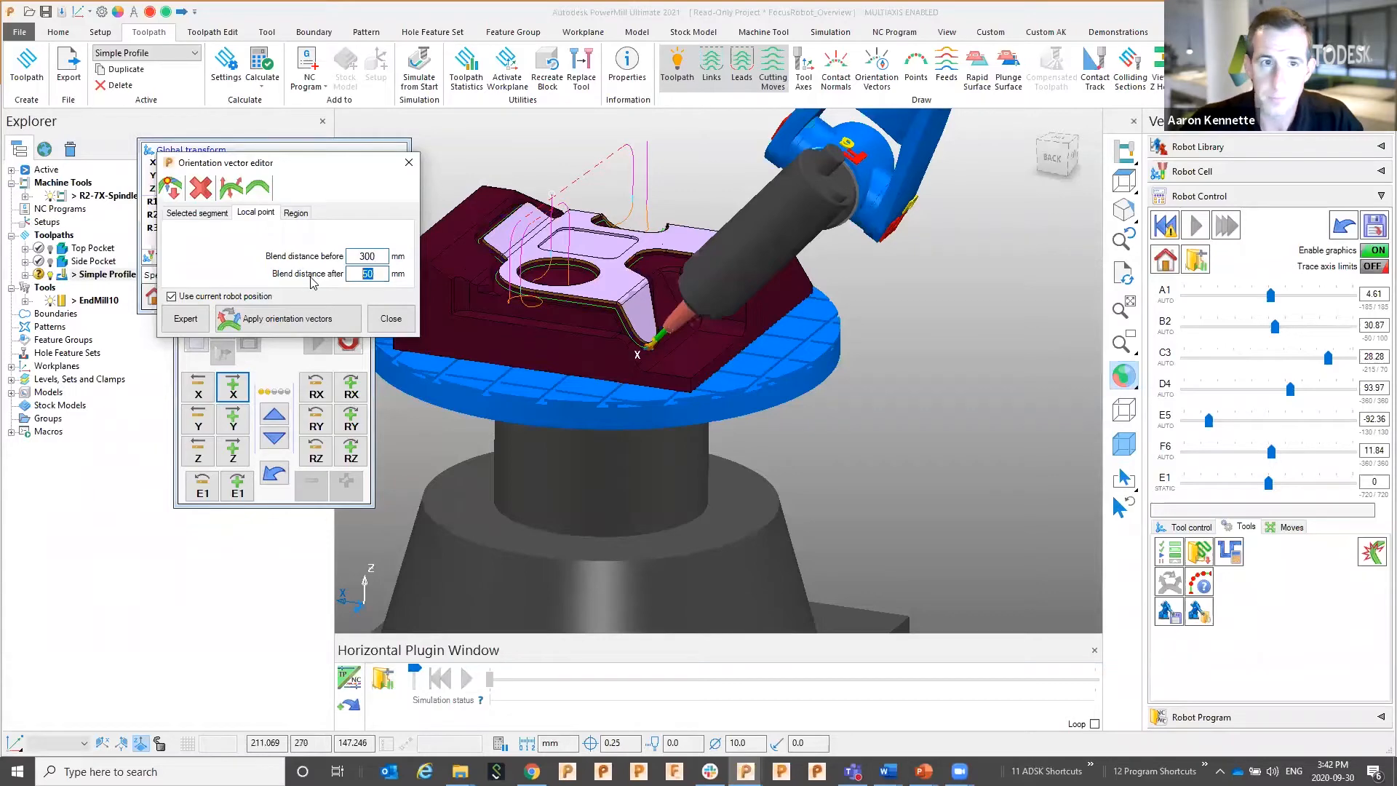
{"action": "type", "text": "300"}
{"action": "left_click", "coordinate": [243, 312]}
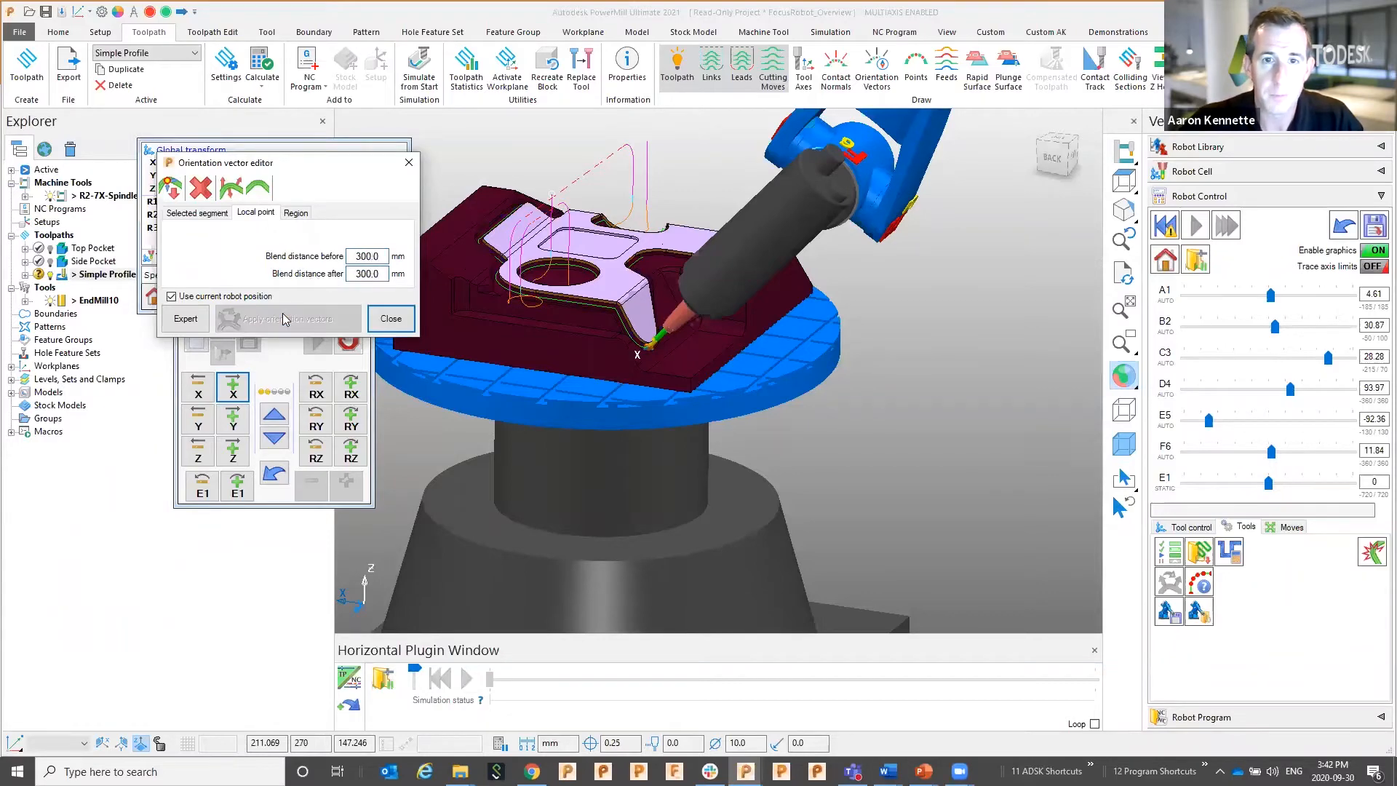
{"action": "left_click", "coordinate": [390, 319]}
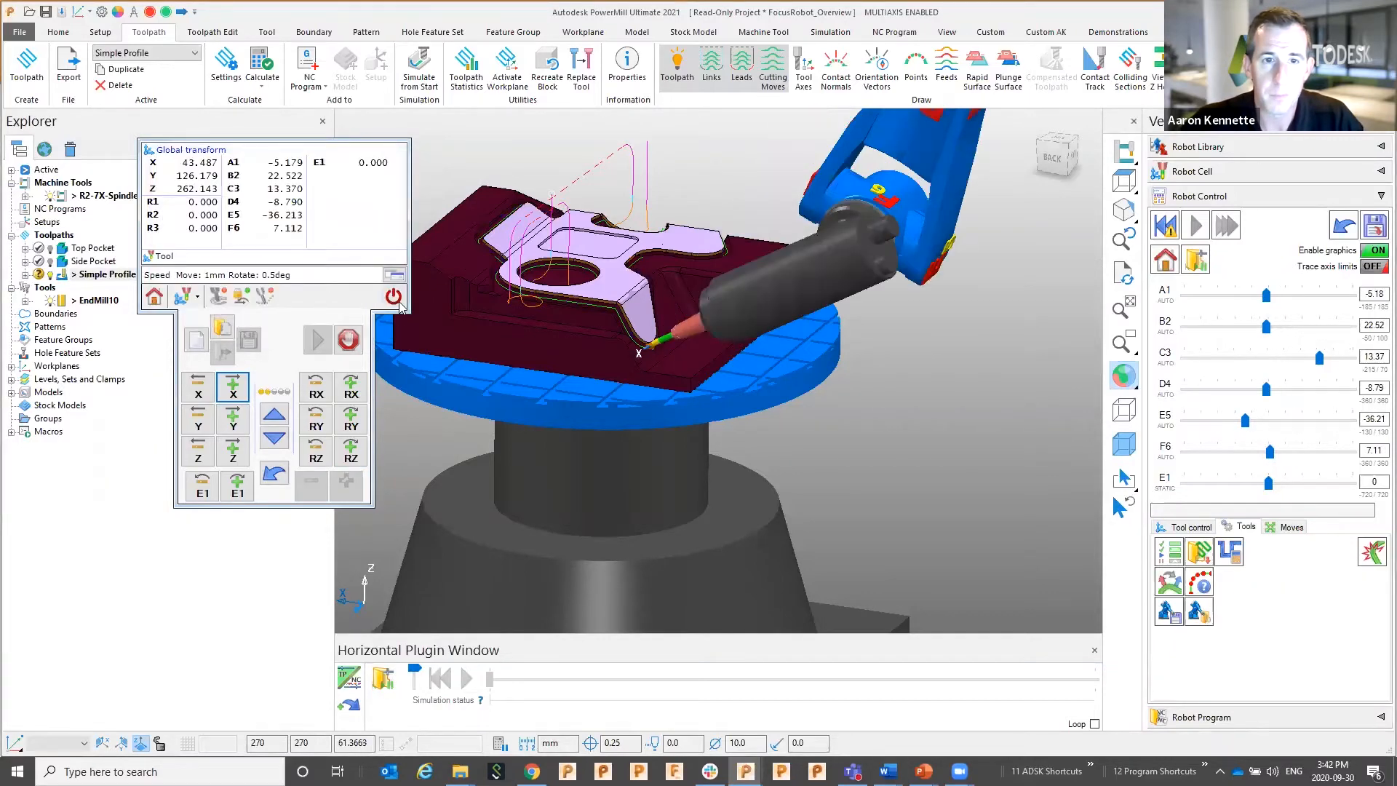
Home the robot and simulate Simple Profile to completion in 7.76 seconds
{"action": "scroll", "coordinate": [917, 405], "scroll_direction": "down", "scroll_amount": 3}
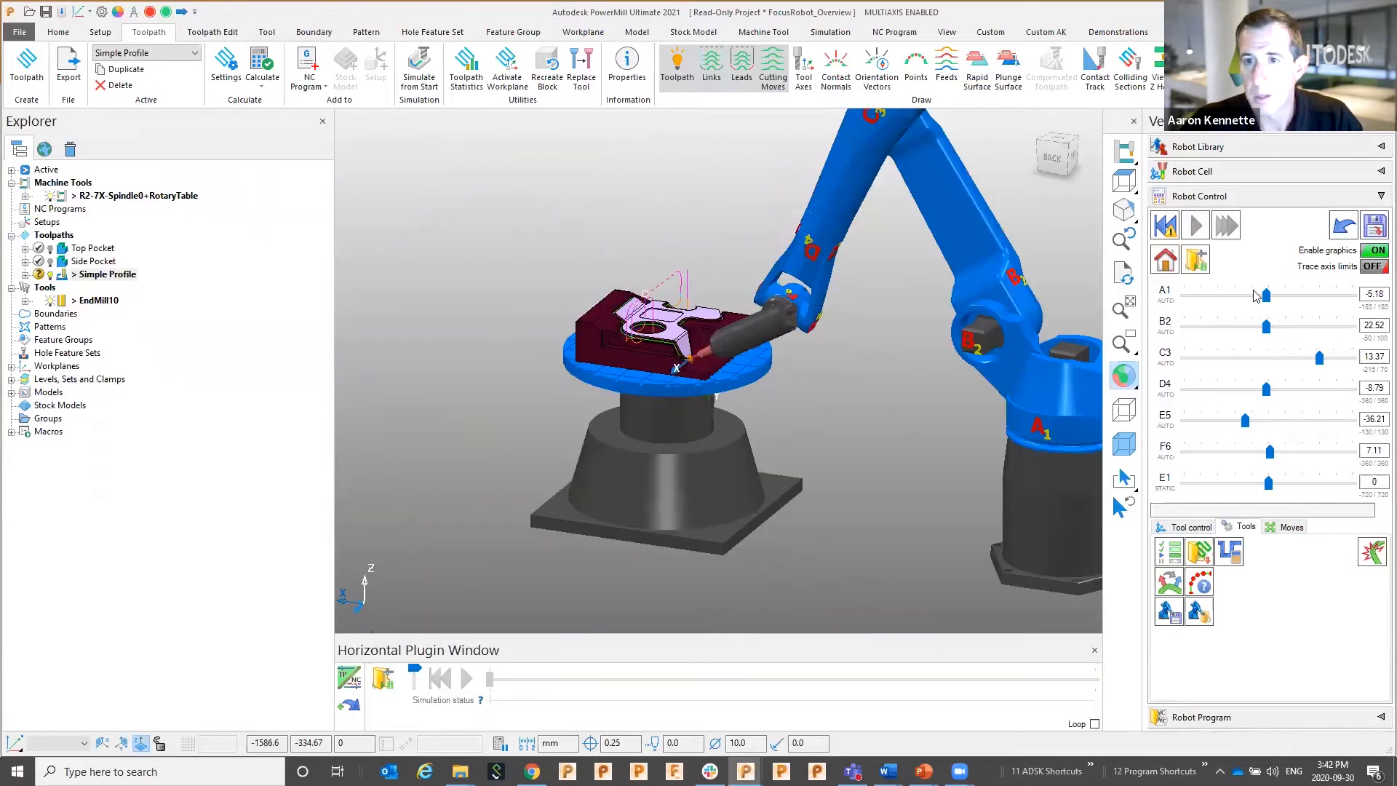
{"action": "left_click", "coordinate": [1164, 259]}
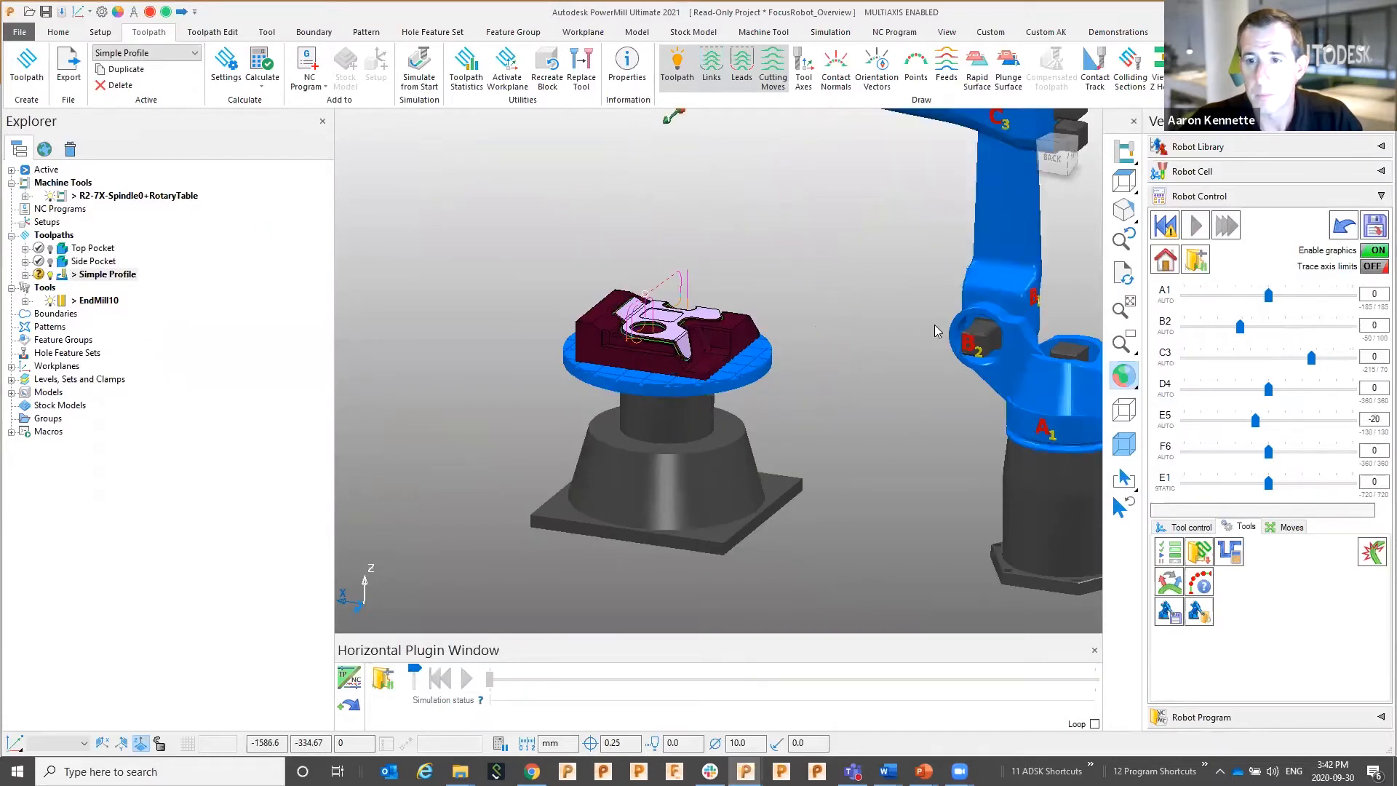
{"action": "left_click", "coordinate": [1190, 528]}
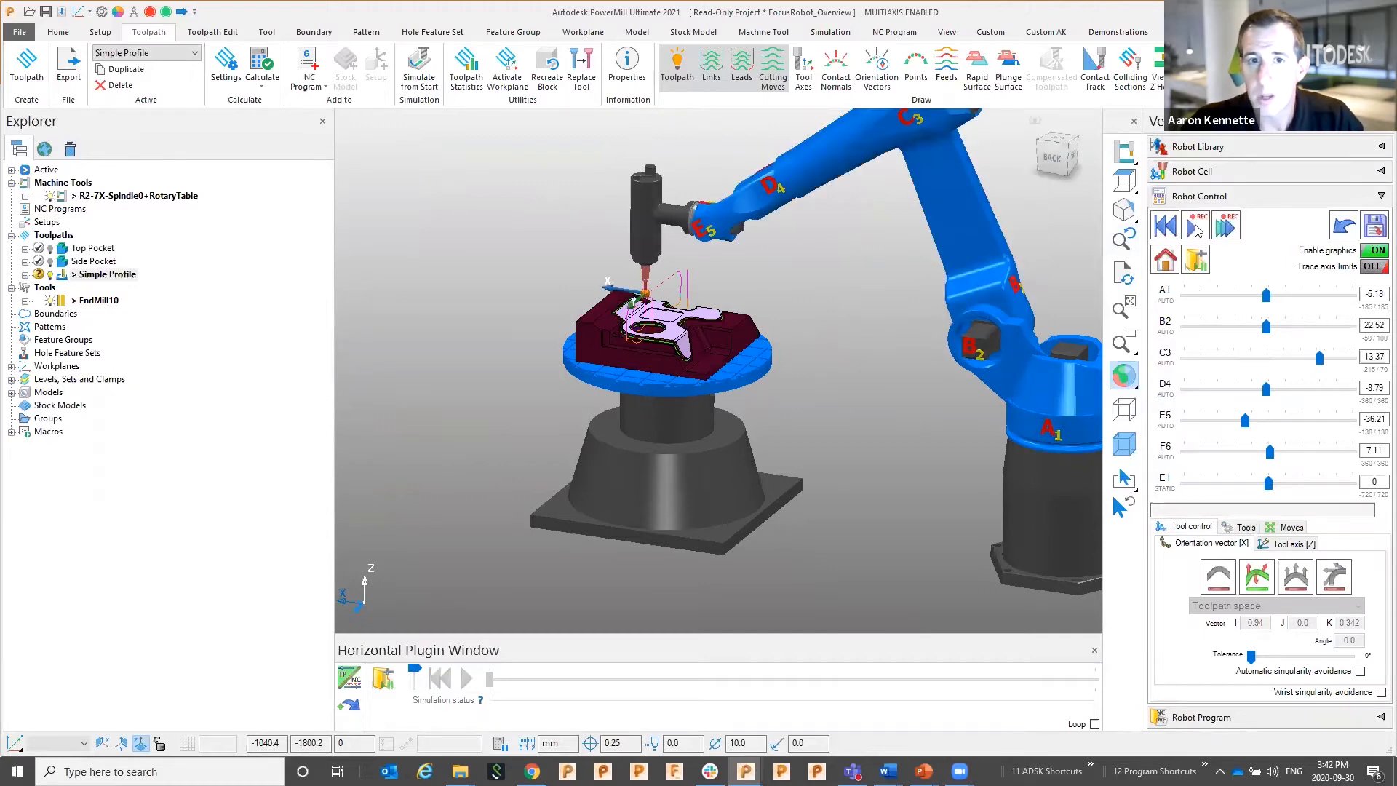
{"action": "left_click", "coordinate": [1197, 230]}
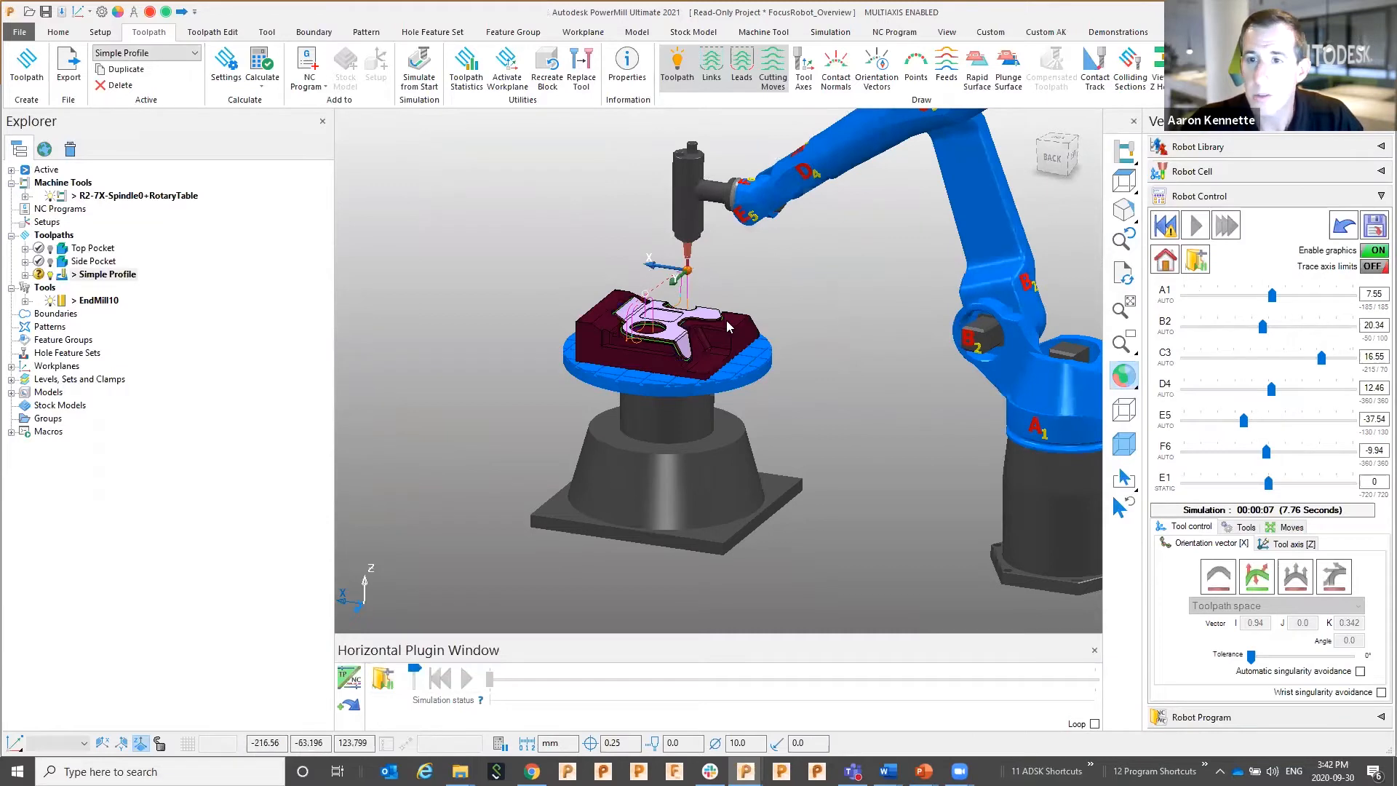
{"action": "left_click", "coordinate": [1375, 226]}
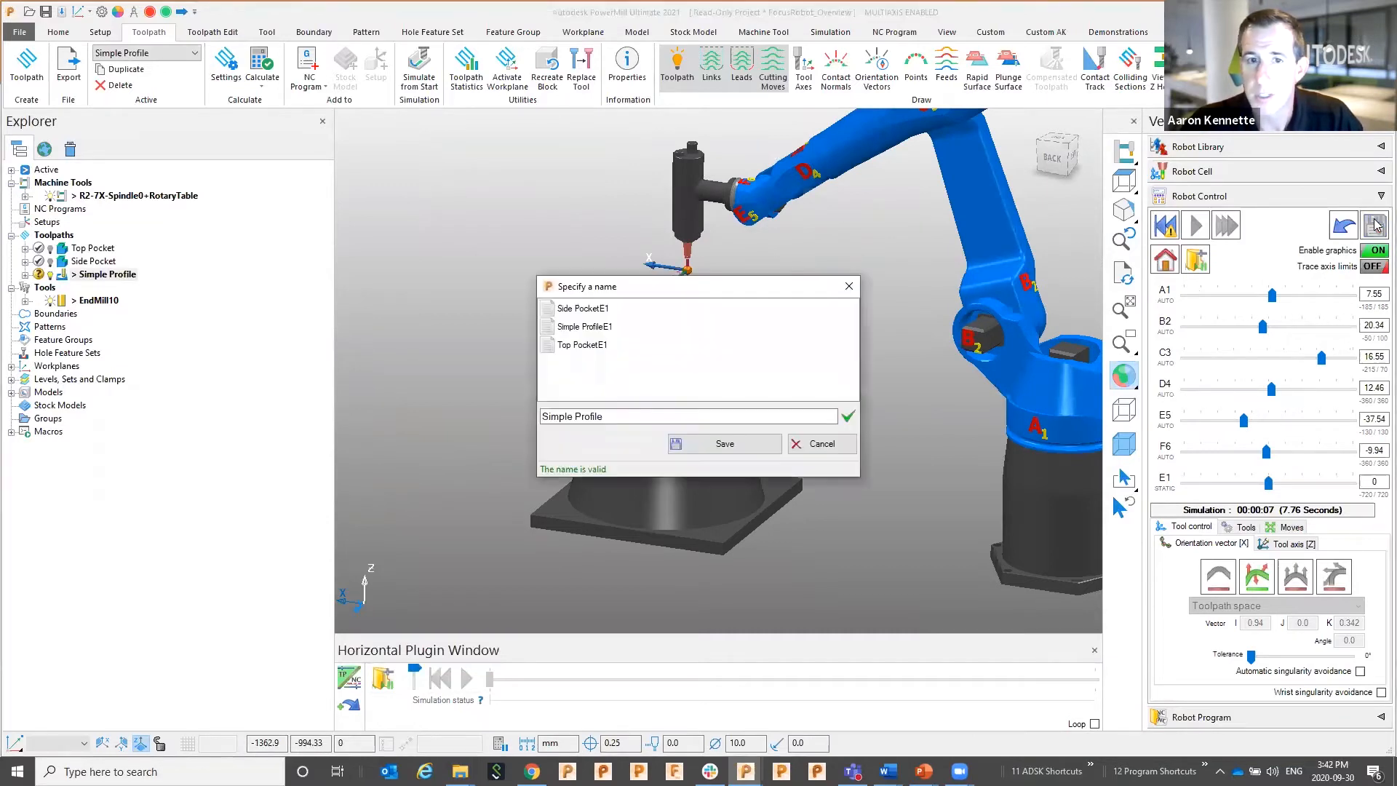
Save the simulation as Simple ProfileE1, overwriting the existing file
{"action": "left_click", "coordinate": [582, 327]}
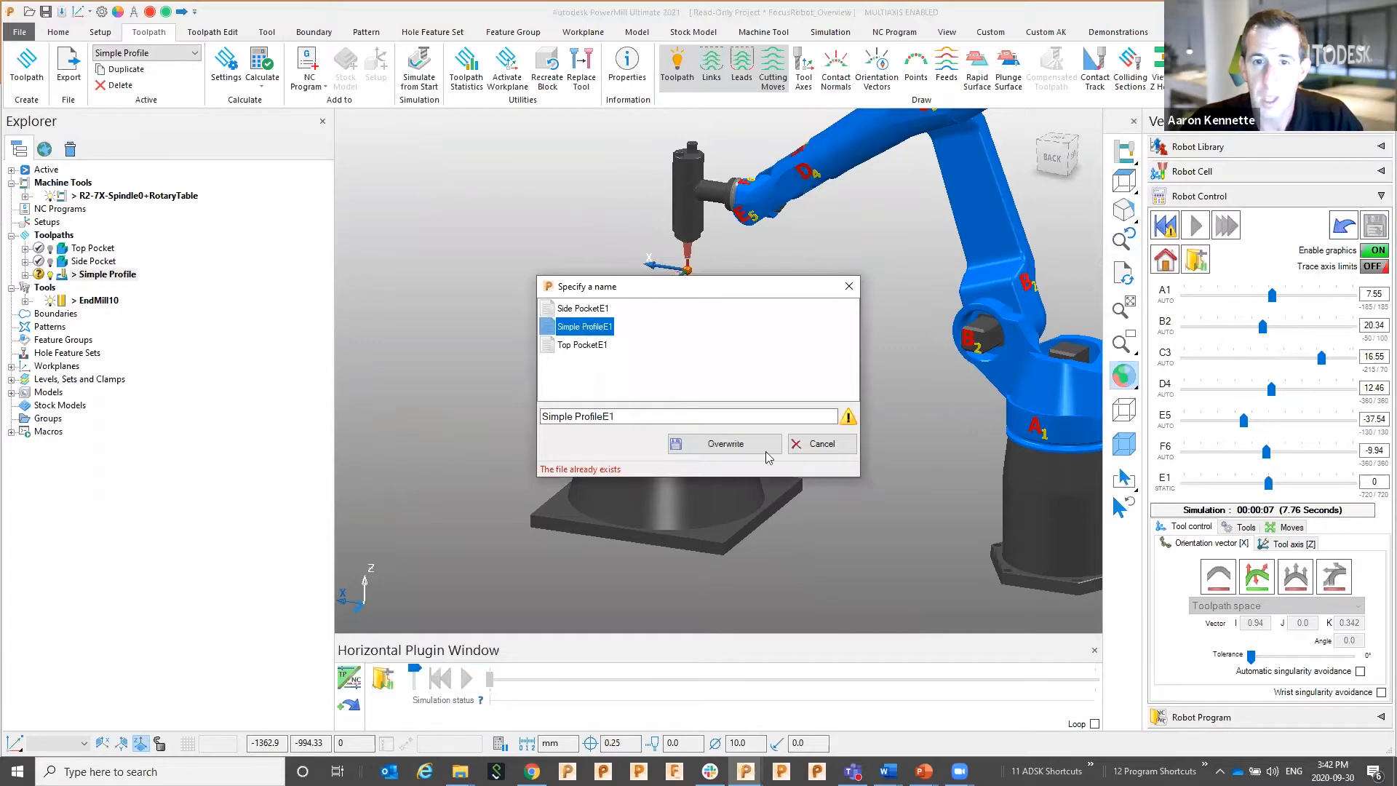
{"action": "left_click", "coordinate": [722, 444]}
{"action": "left_click", "coordinate": [722, 417]}
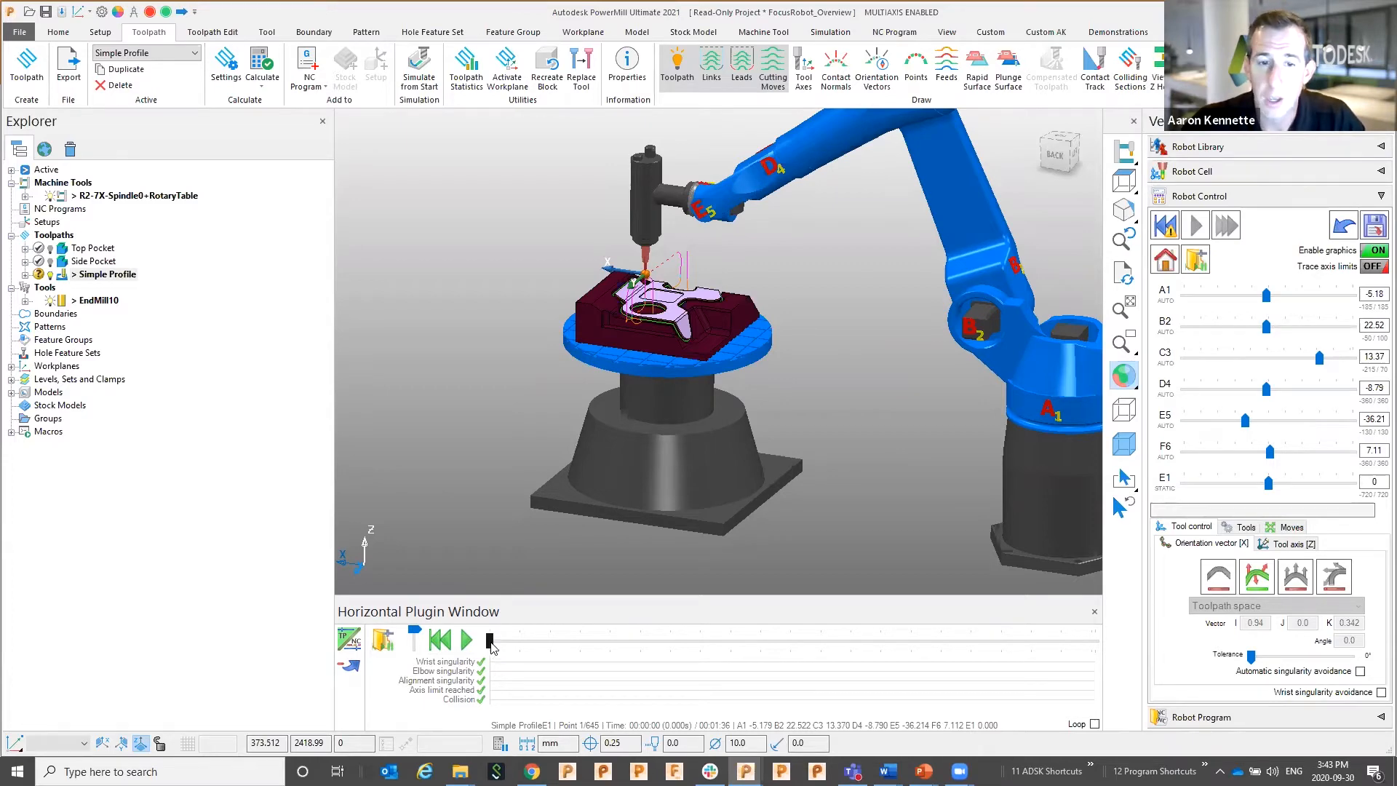
Scrub the Simple ProfileE1 timeline to point 434 of 645 and zoom out
{"action": "left_click_drag", "start_coordinate": [492, 644], "coordinate": [883, 683]}
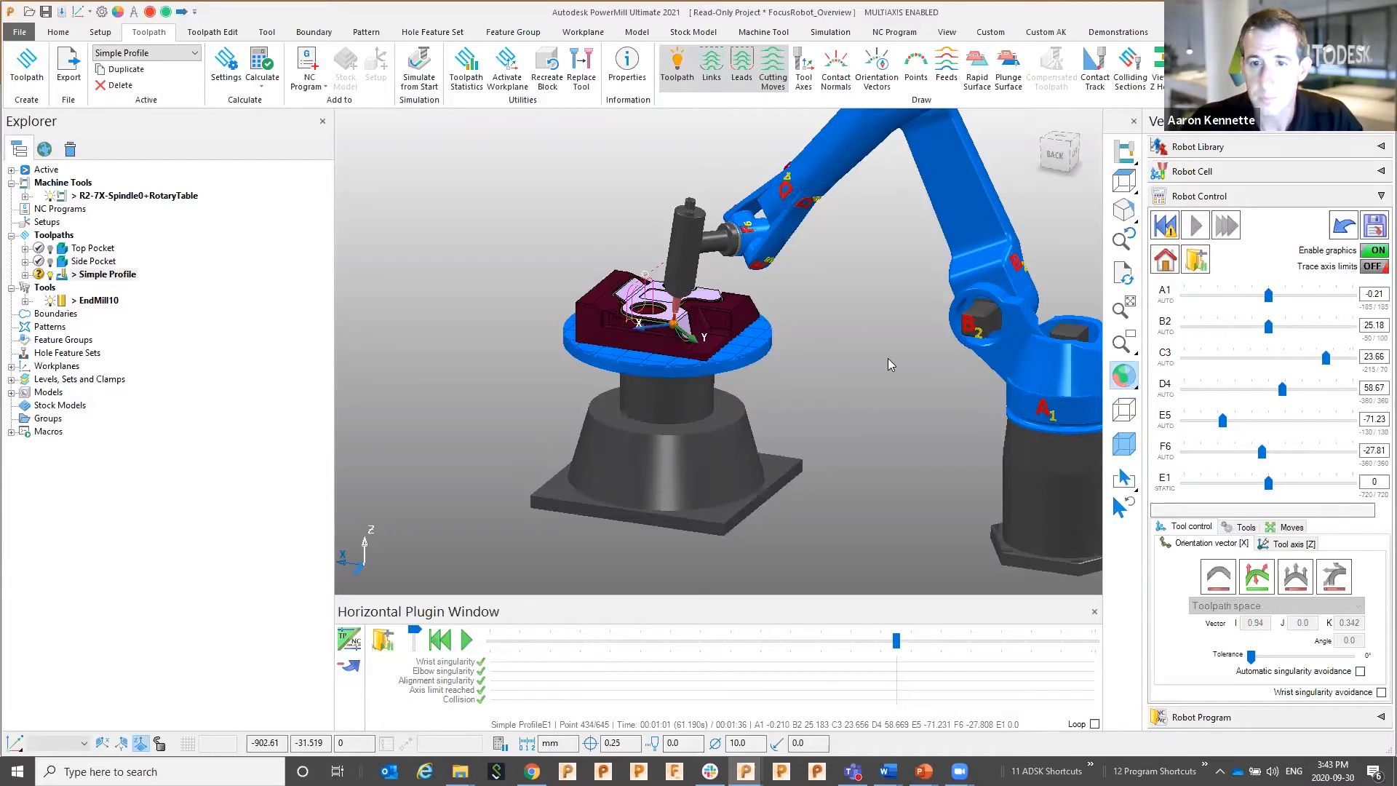
{"action": "scroll", "coordinate": [887, 358], "scroll_direction": "down", "scroll_amount": 3}
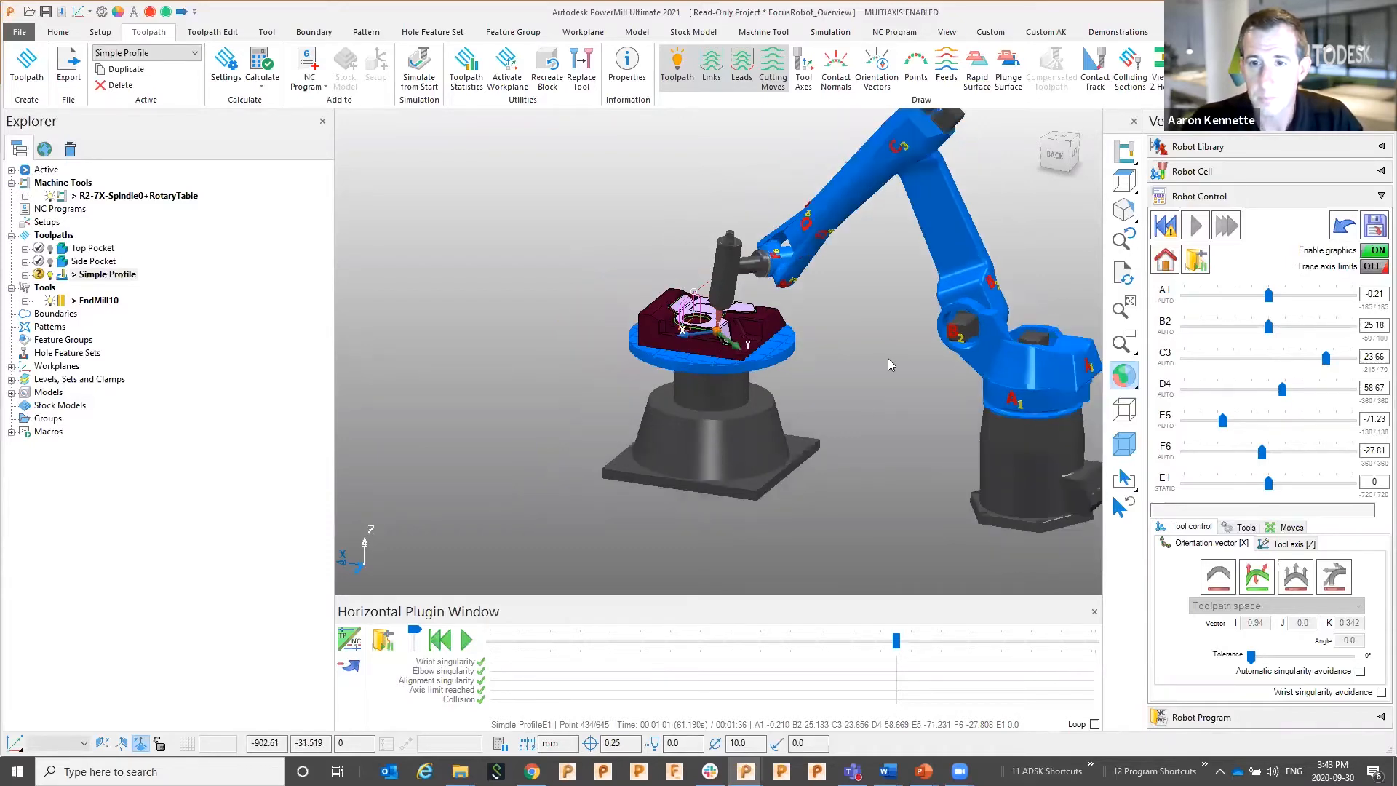
Add Side PocketE1 to the Demo34 robot NC program
{"action": "left_click", "coordinate": [1258, 197]}
{"action": "left_click", "coordinate": [1218, 222]}
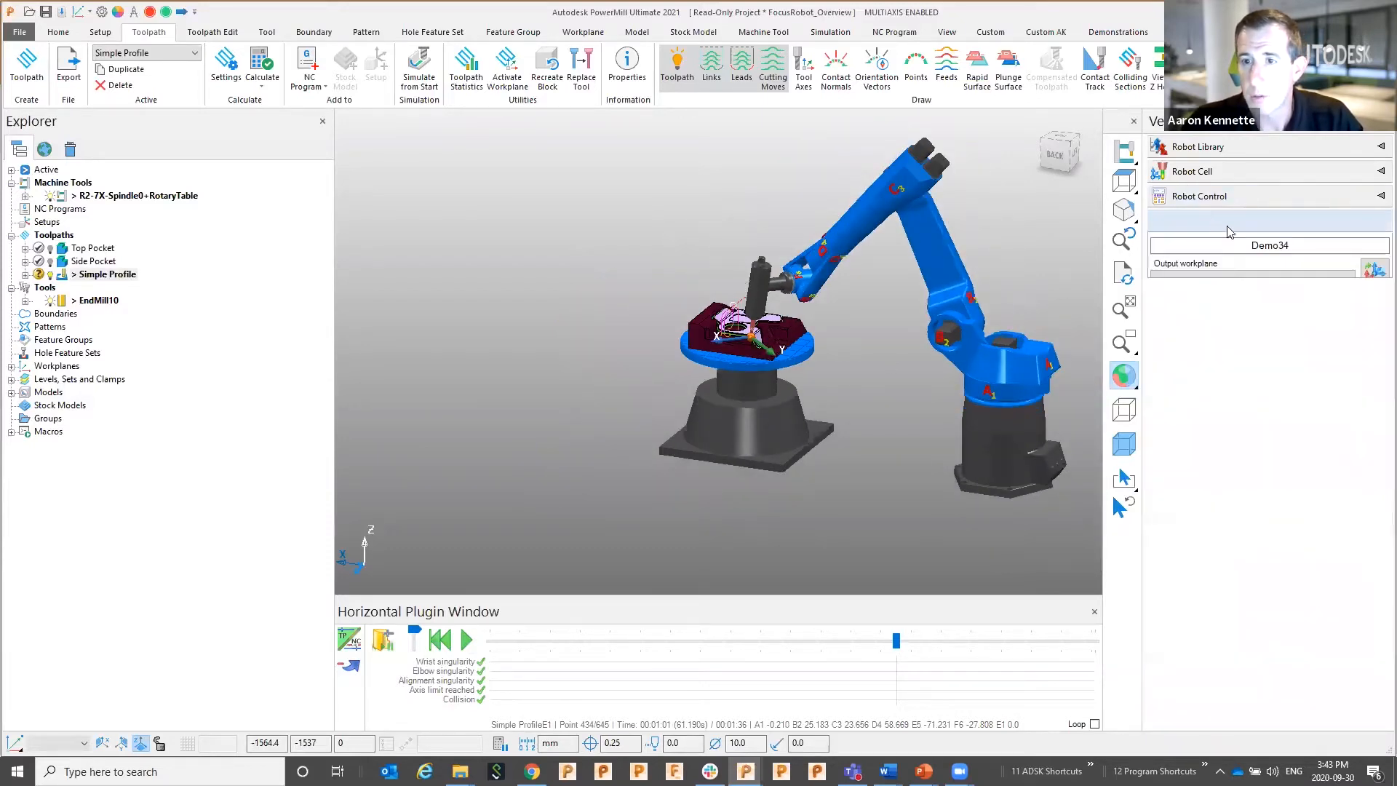
{"action": "right_click", "coordinate": [1241, 398]}
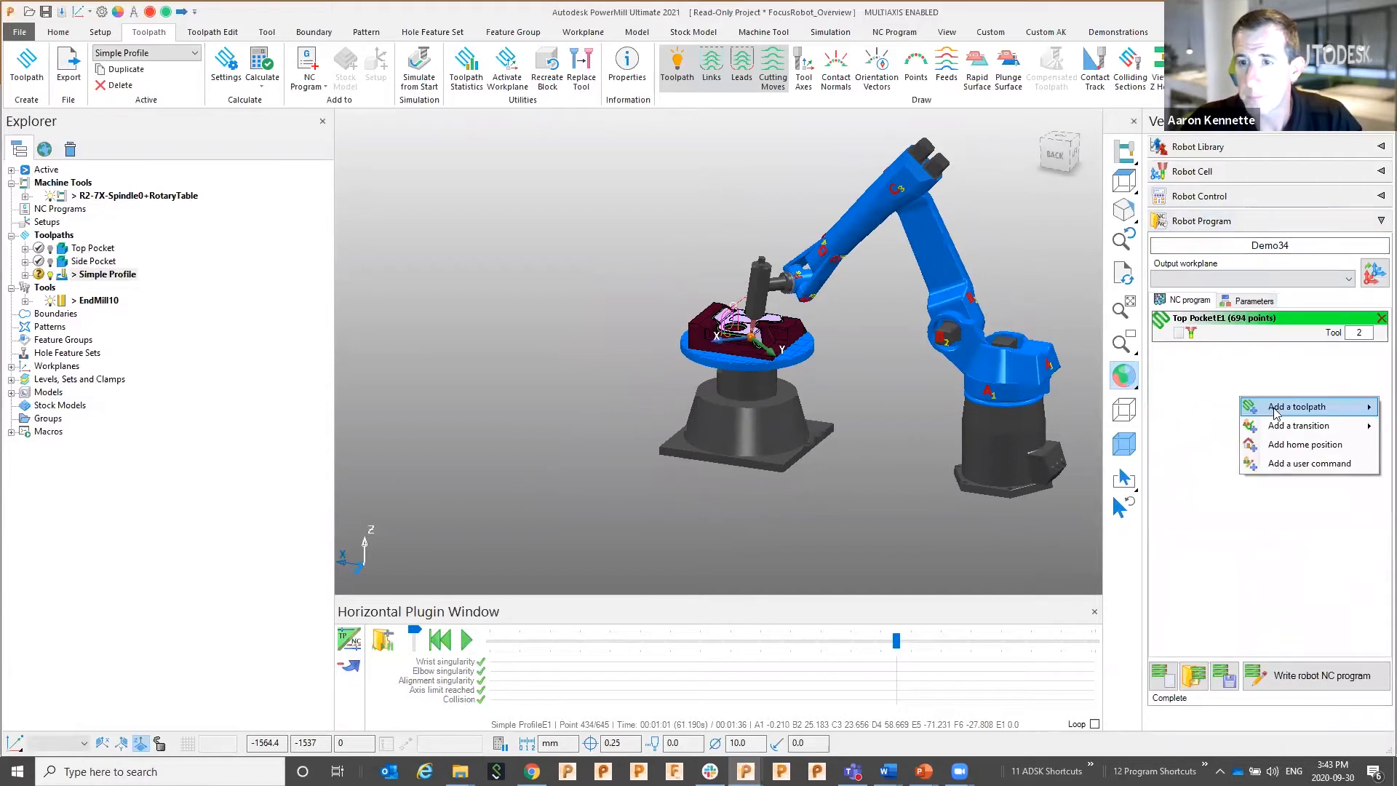
{"action": "mouse_move", "coordinate": [1282, 412]}
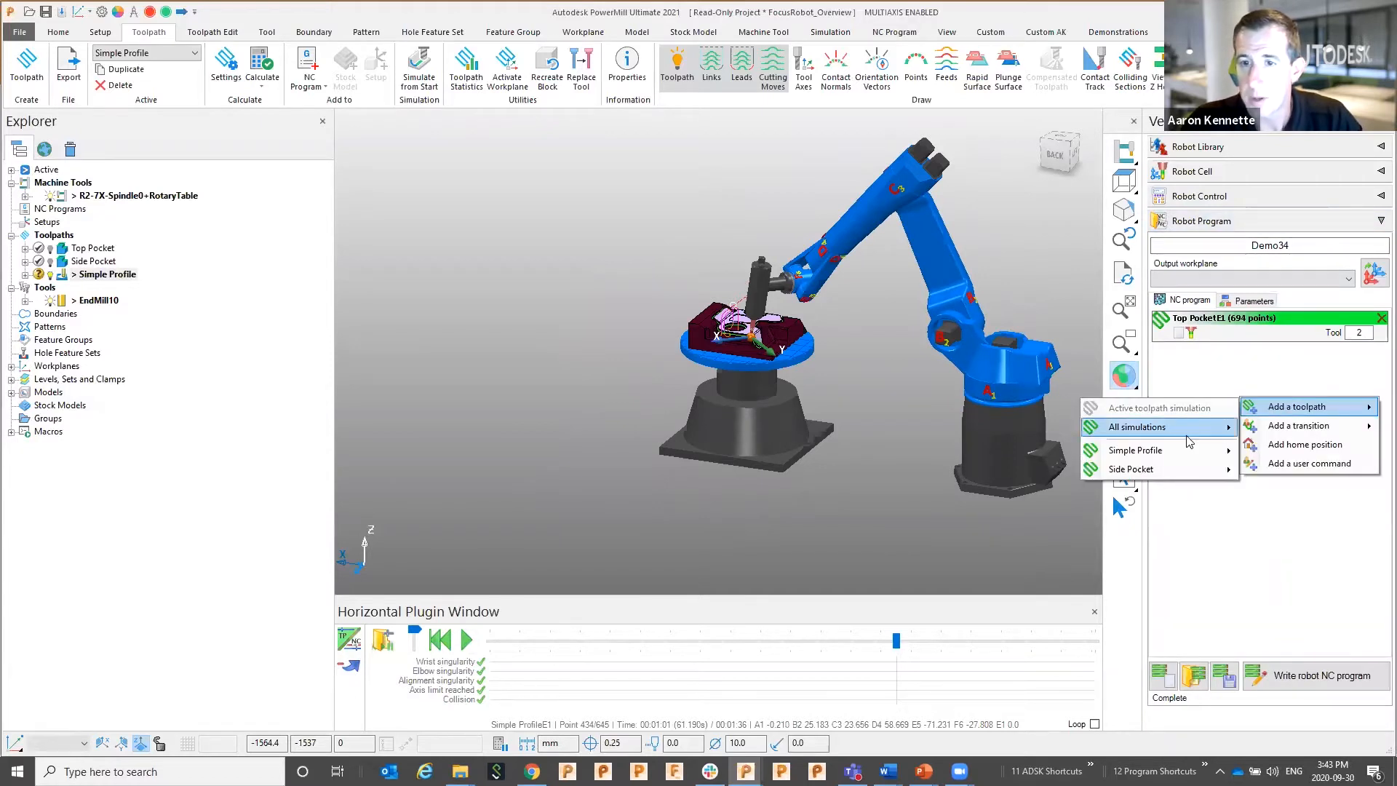
{"action": "mouse_move", "coordinate": [1188, 437]}
{"action": "mouse_move", "coordinate": [1190, 469]}
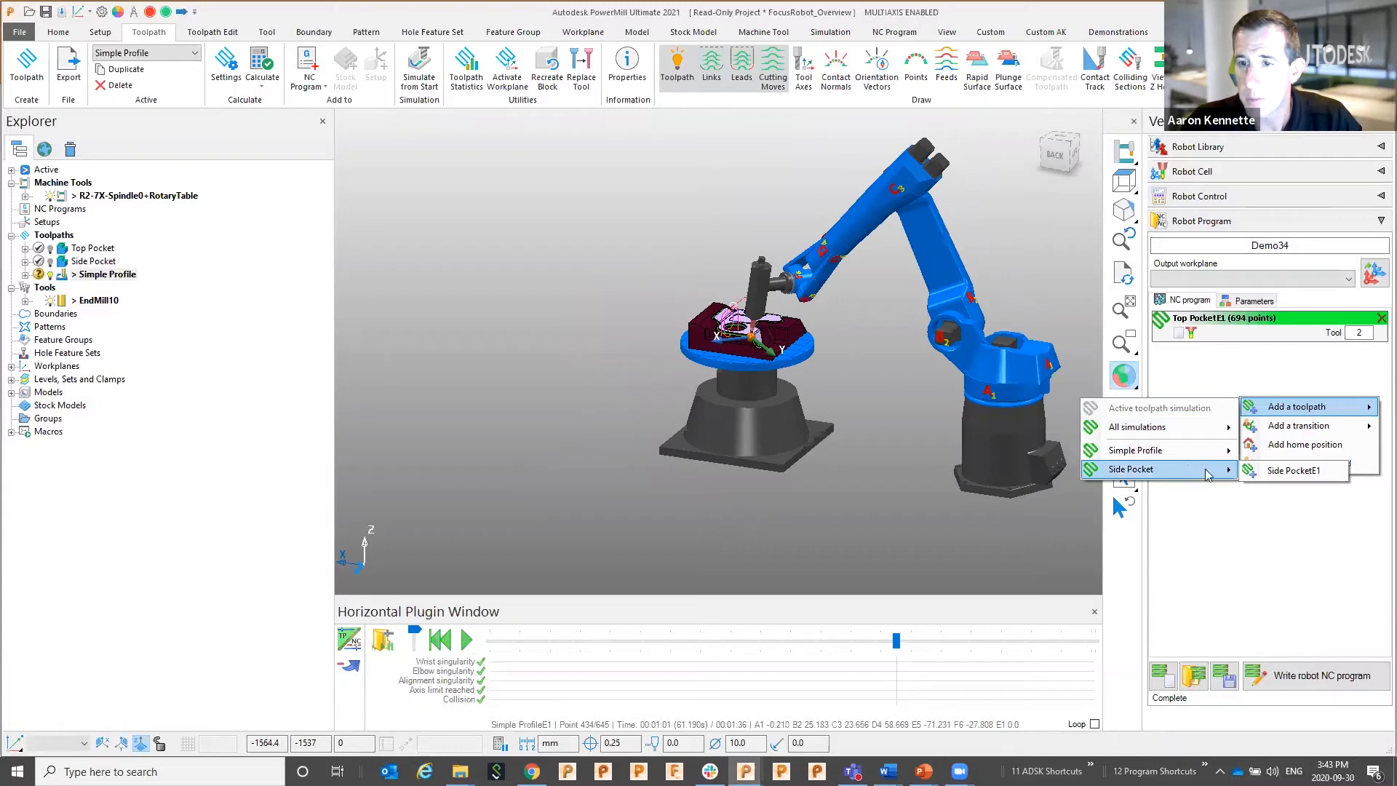
{"action": "left_click", "coordinate": [1271, 475]}
Add Simple ProfileE1 to the program and write the Demo34 robot NC program to text files
{"action": "right_click", "coordinate": [1221, 447]}
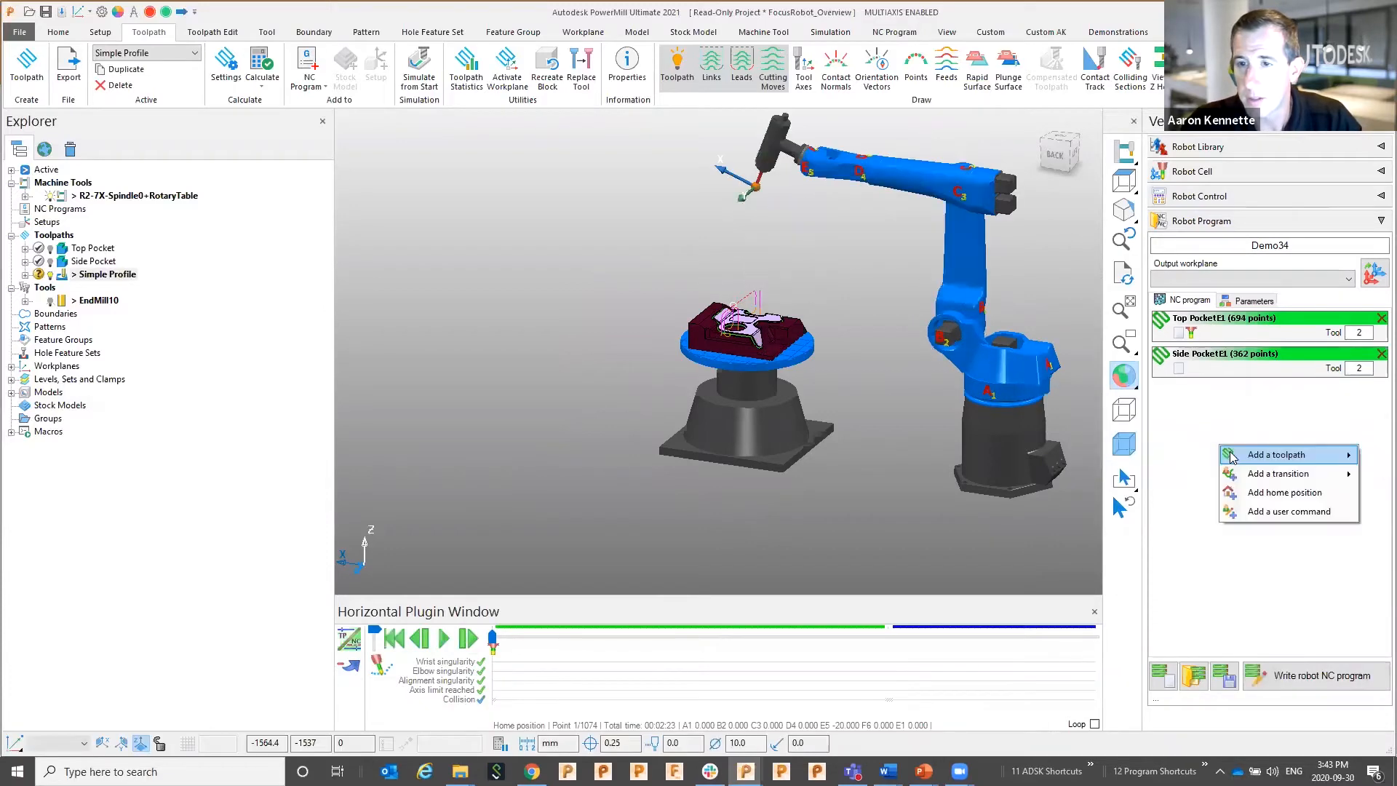
{"action": "mouse_move", "coordinate": [1241, 456]}
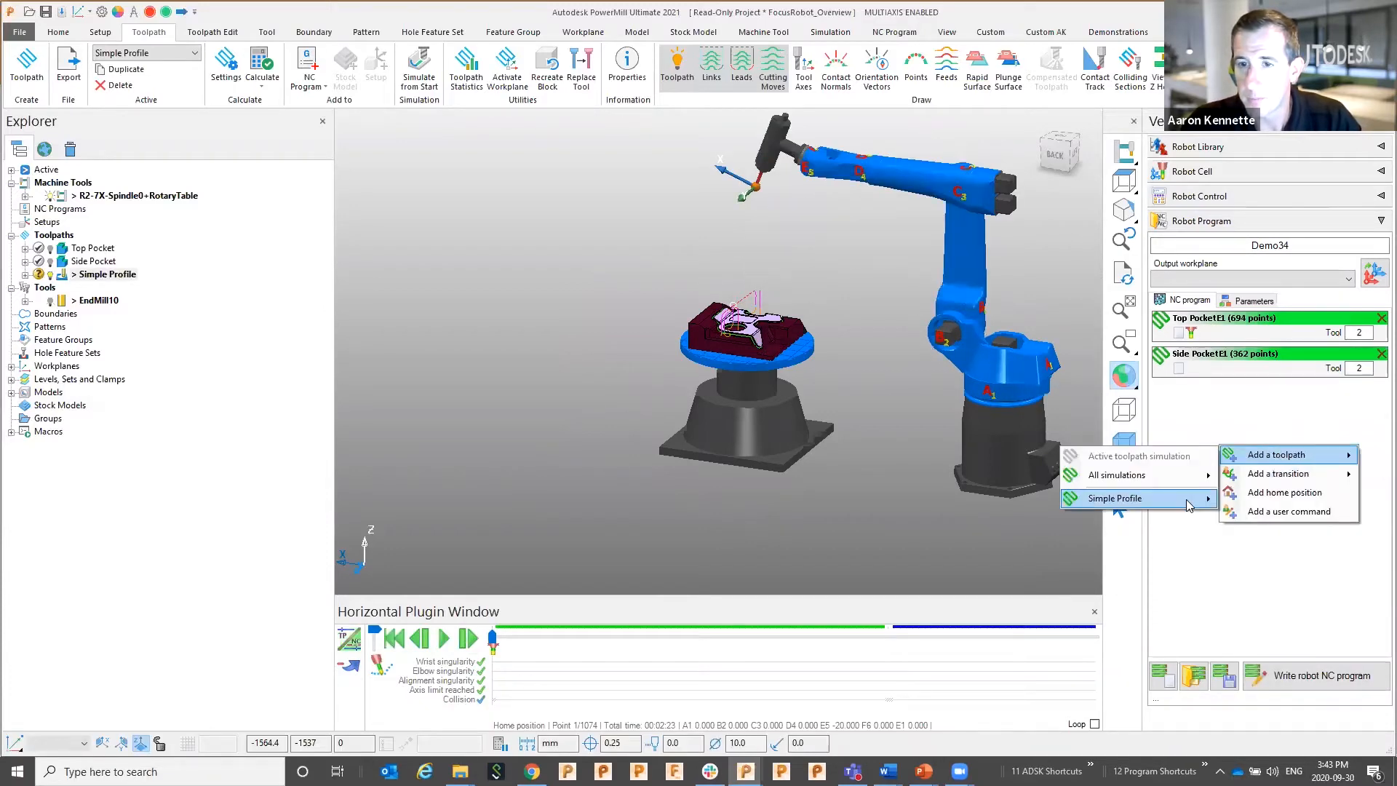
{"action": "mouse_move", "coordinate": [1189, 505]}
{"action": "left_click", "coordinate": [1269, 501]}
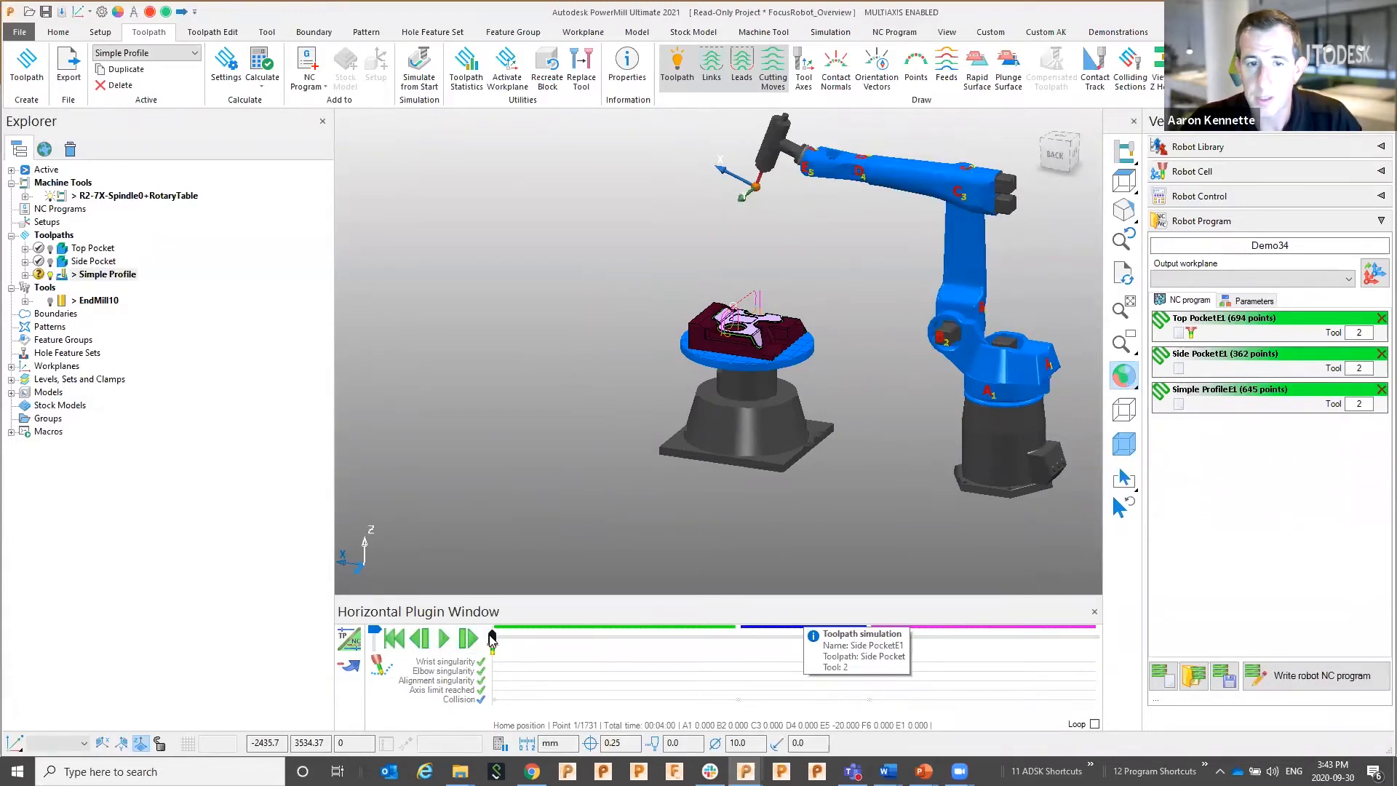
{"action": "left_click_drag", "start_coordinate": [492, 640], "coordinate": [1094, 665]}
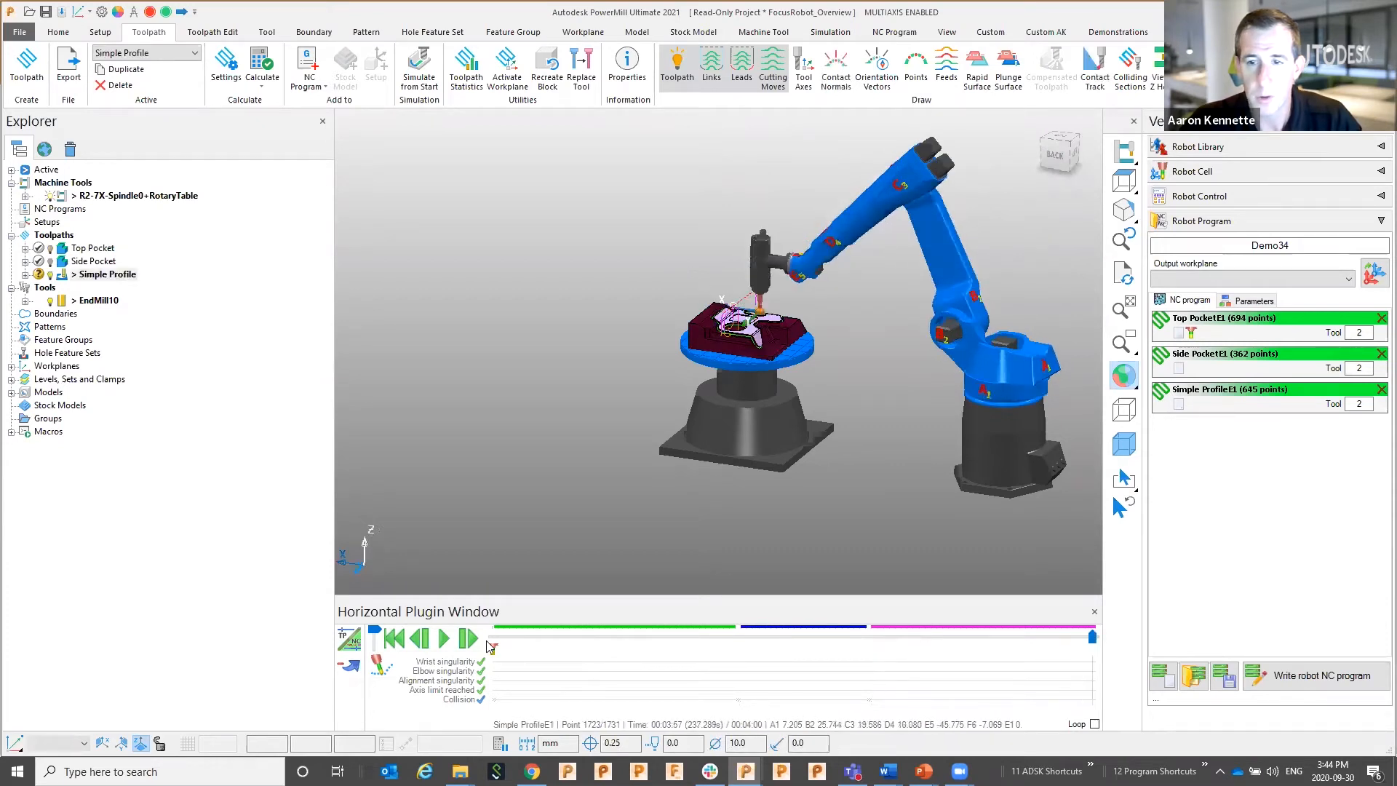
{"action": "left_click", "coordinate": [1281, 676]}
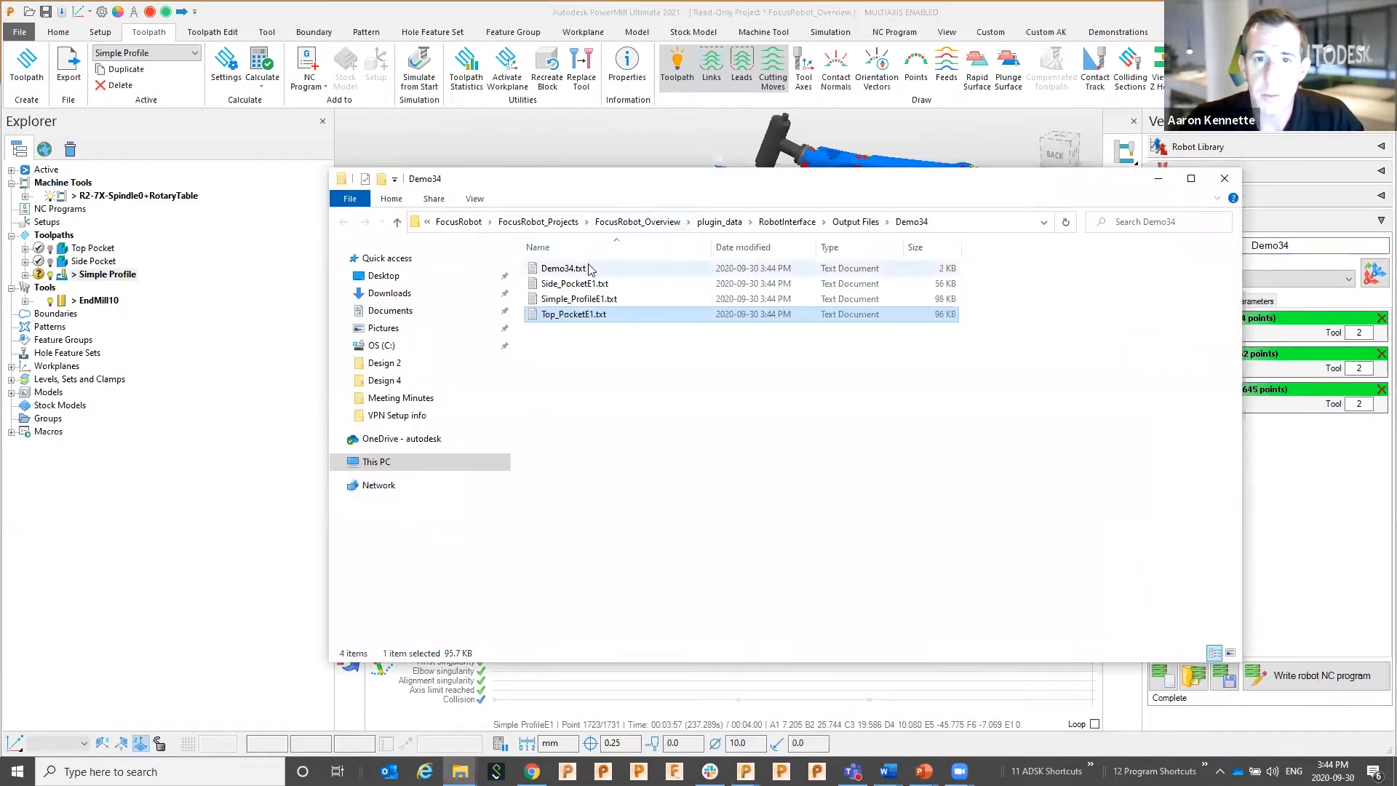
Open Demo34.txt in Notepad, scroll through the program, and close it
{"action": "double_click", "coordinate": [578, 271]}
{"action": "scroll", "coordinate": [486, 333], "scroll_direction": "down", "scroll_amount": 3}
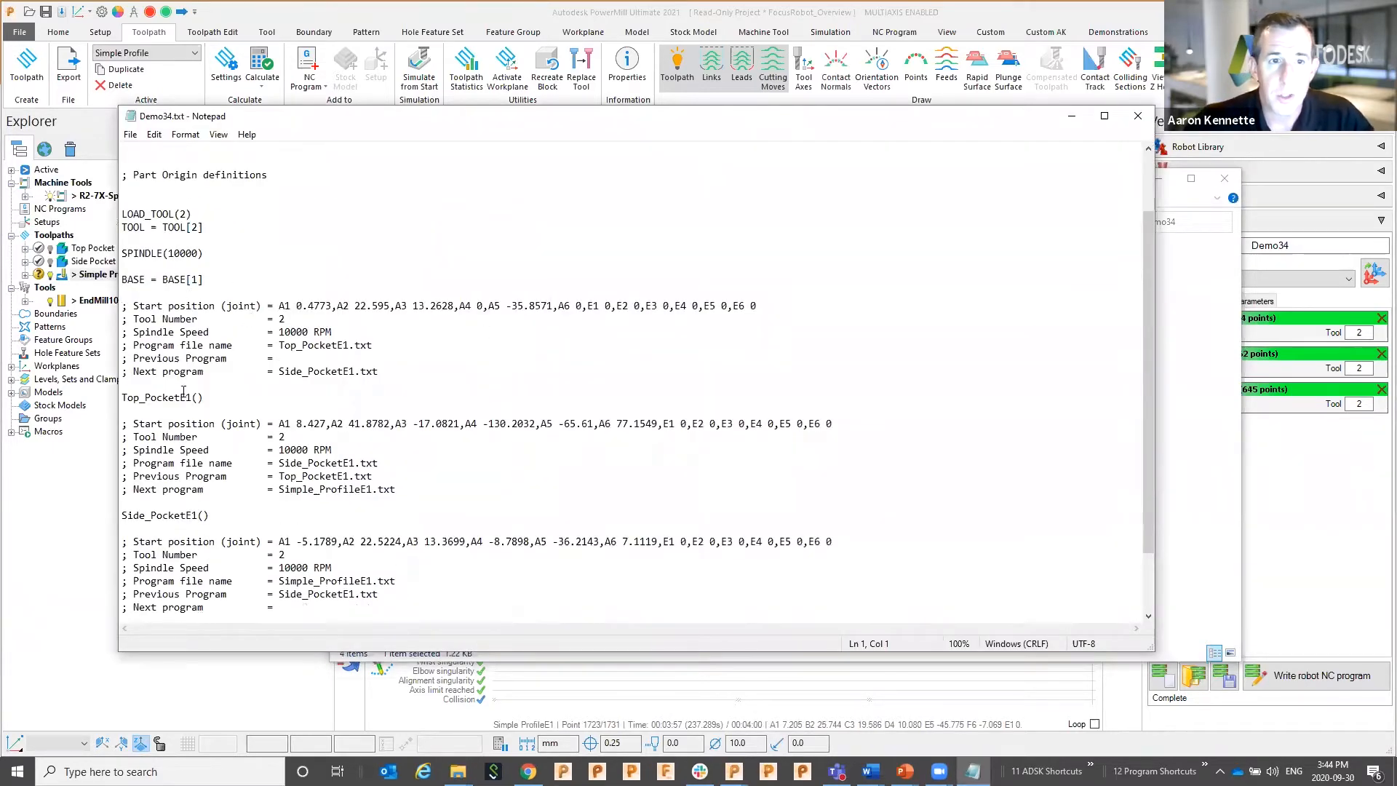
{"action": "scroll", "coordinate": [200, 419], "scroll_direction": "down", "scroll_amount": 2}
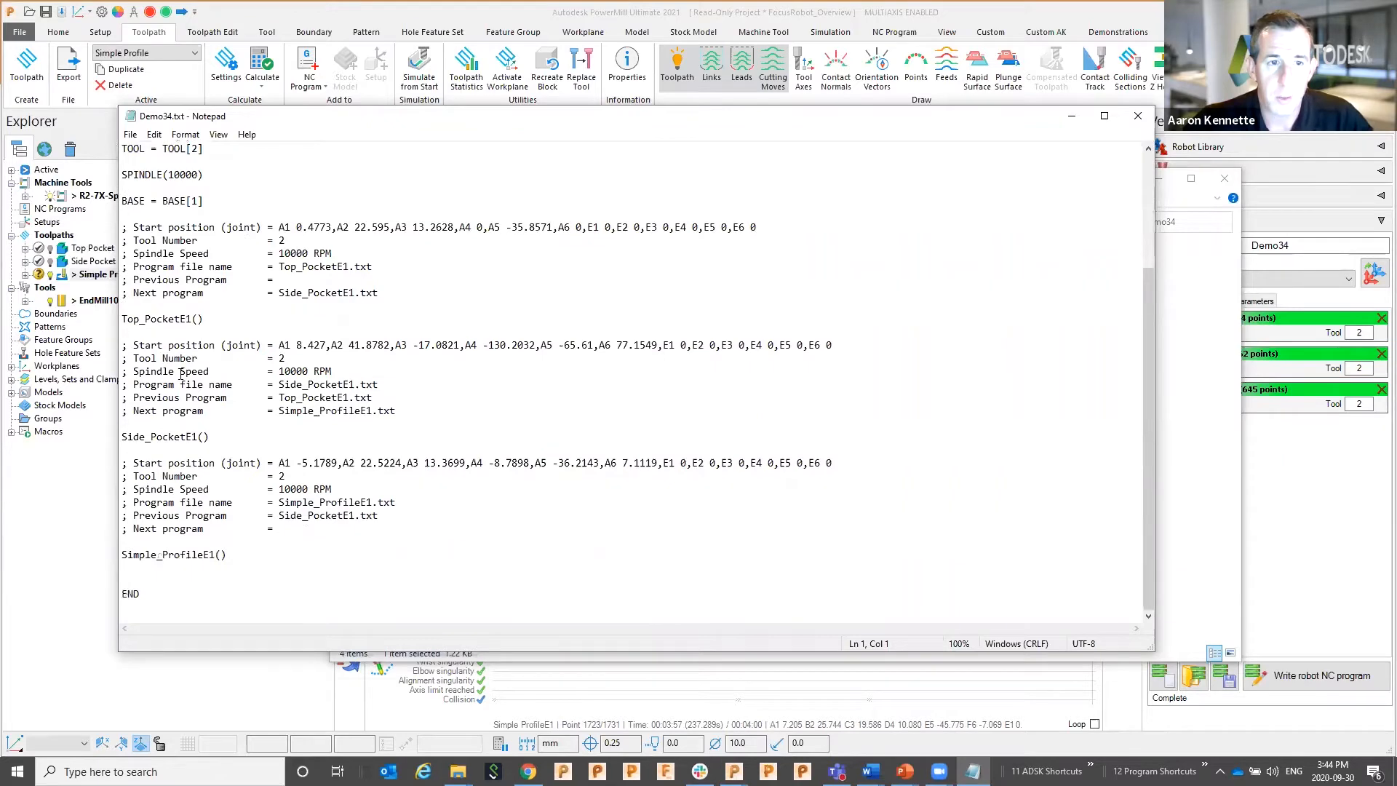
{"action": "left_click", "coordinate": [1137, 115]}
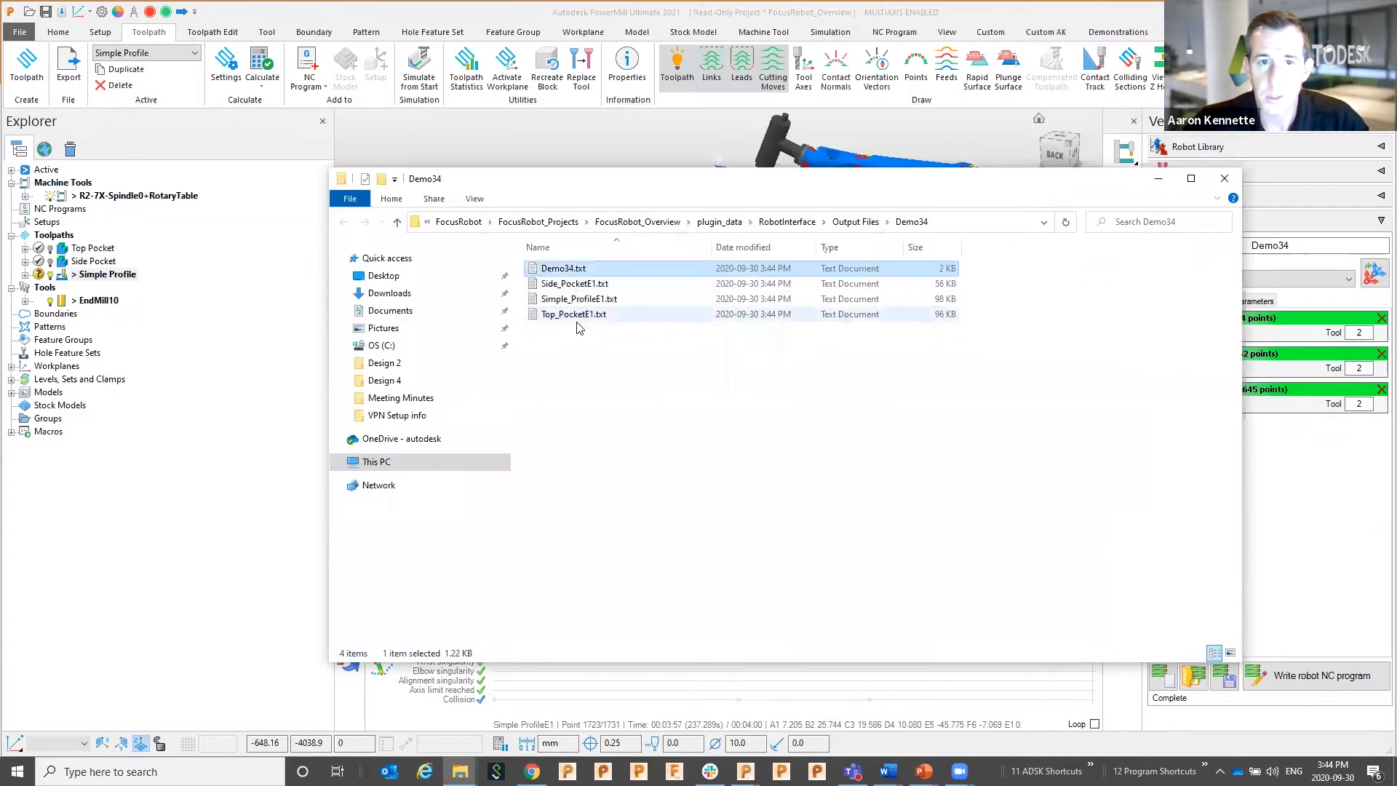
Check Simple_ProfileE1.txt, close it, and minimize the output folder window
{"action": "left_click", "coordinate": [575, 299]}
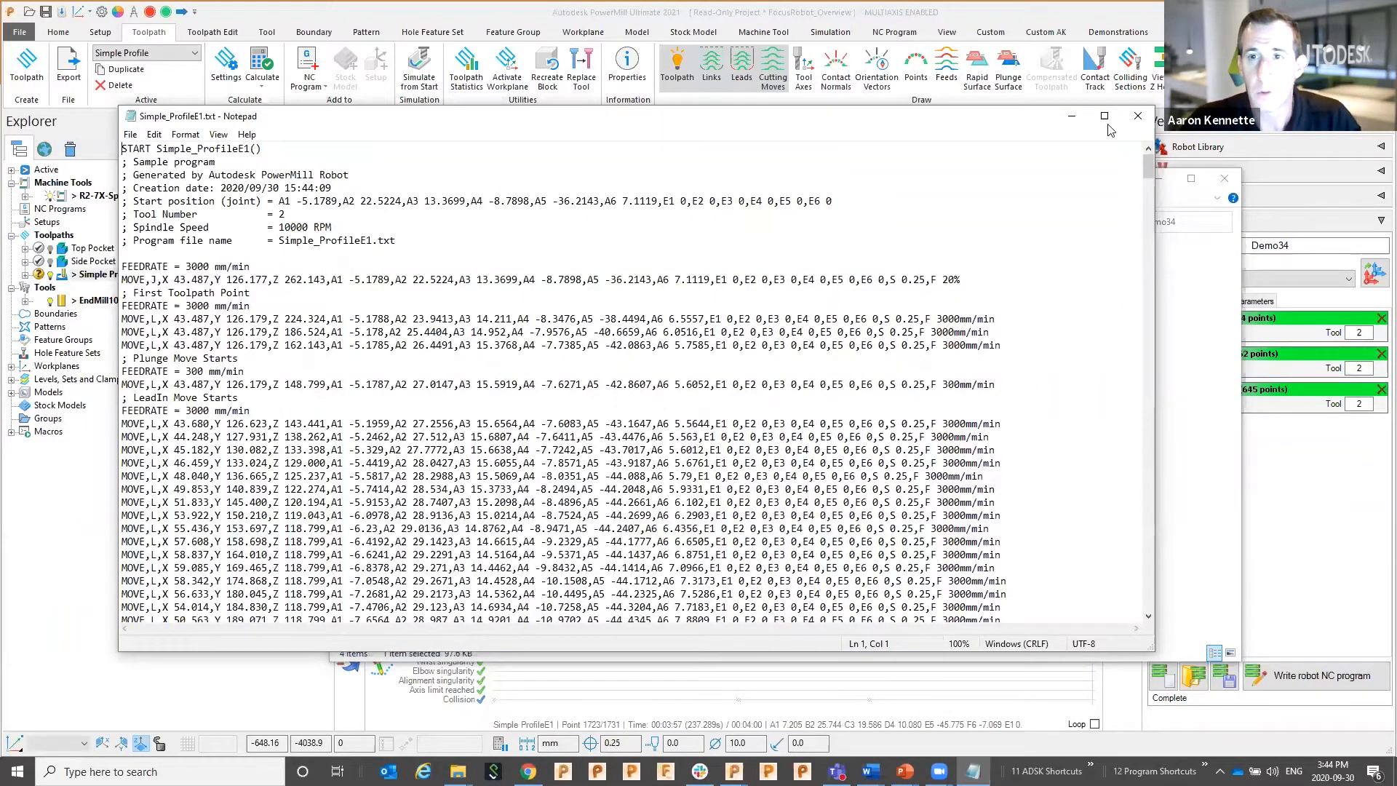
{"action": "left_click", "coordinate": [1138, 116]}
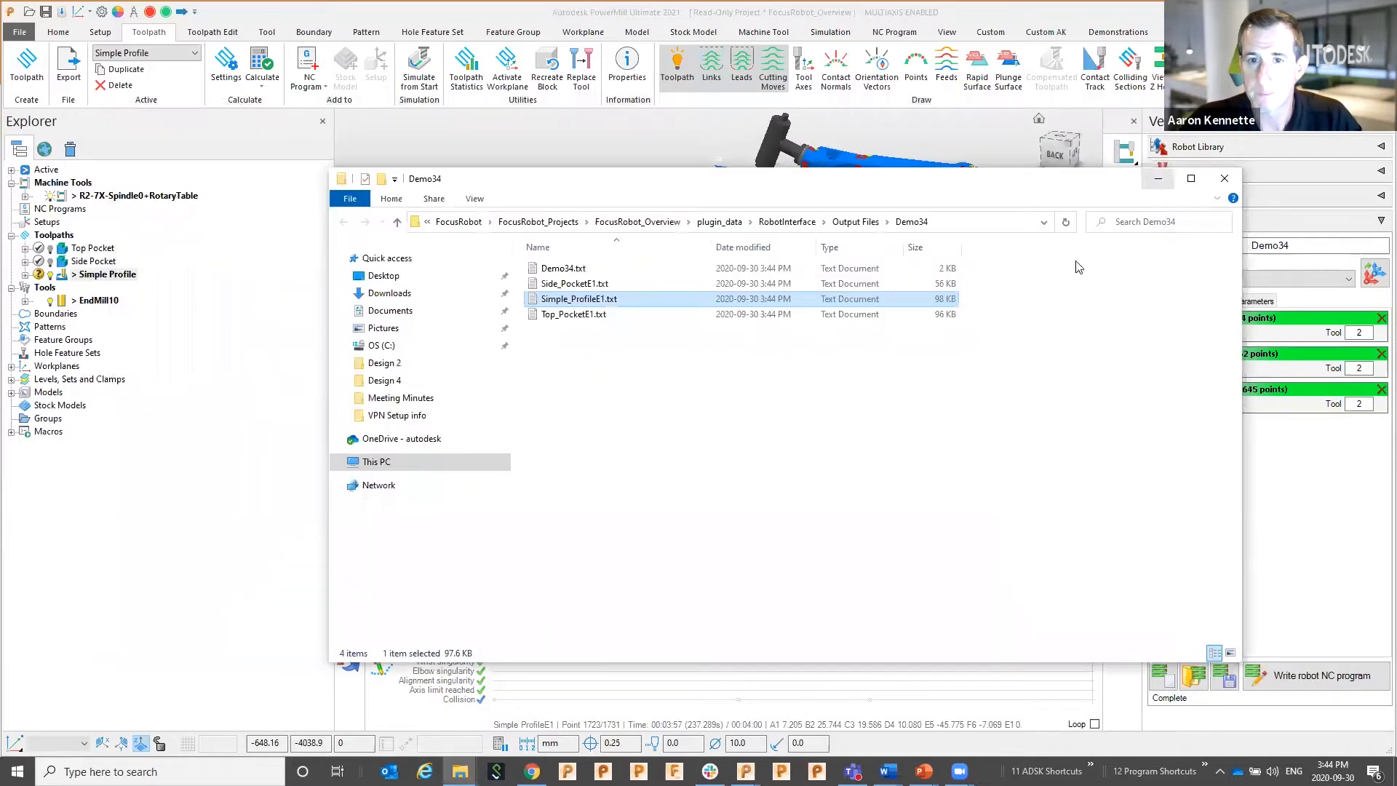
{"action": "left_click", "coordinate": [1158, 179]}
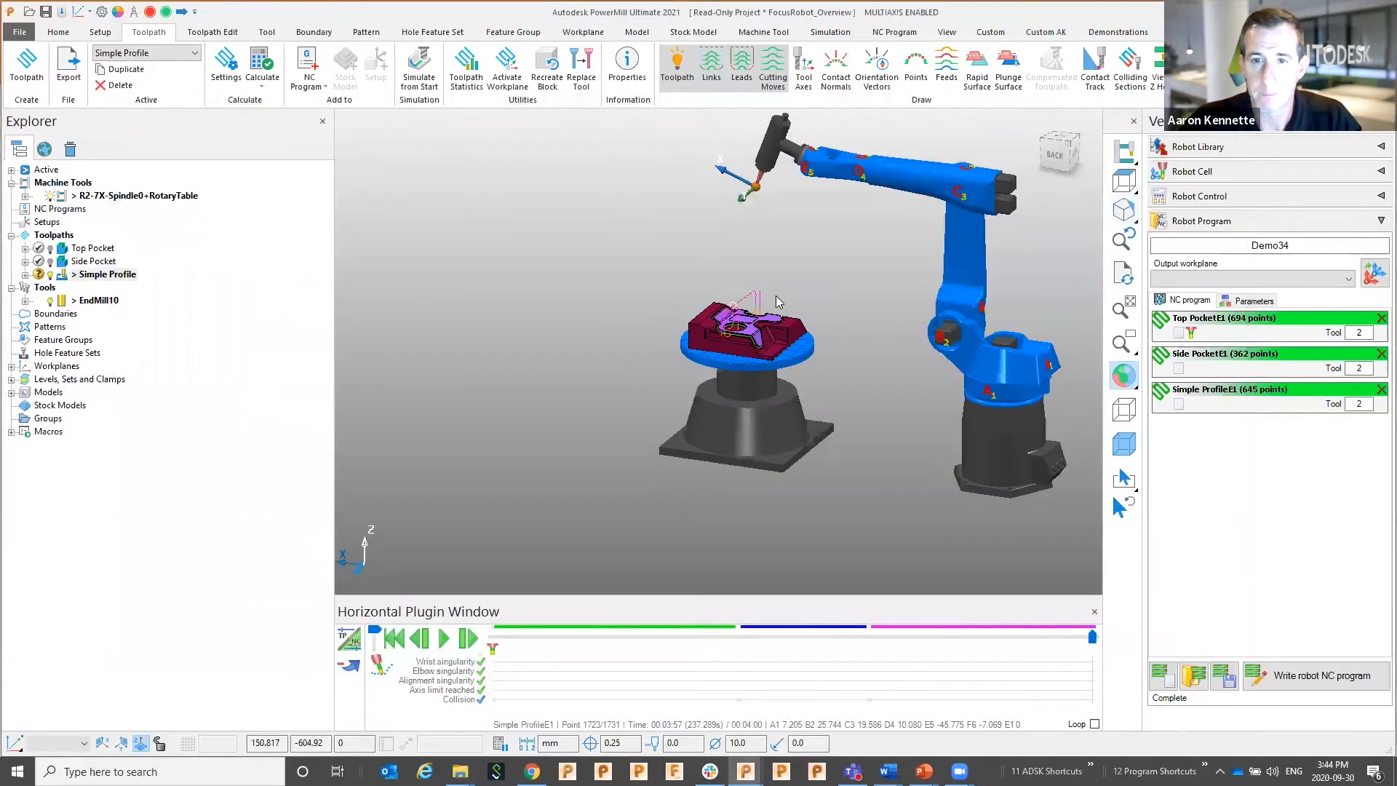
In the robot axis control settings, set the E1 axis mode to HIGH
{"action": "left_click", "coordinate": [1207, 221]}
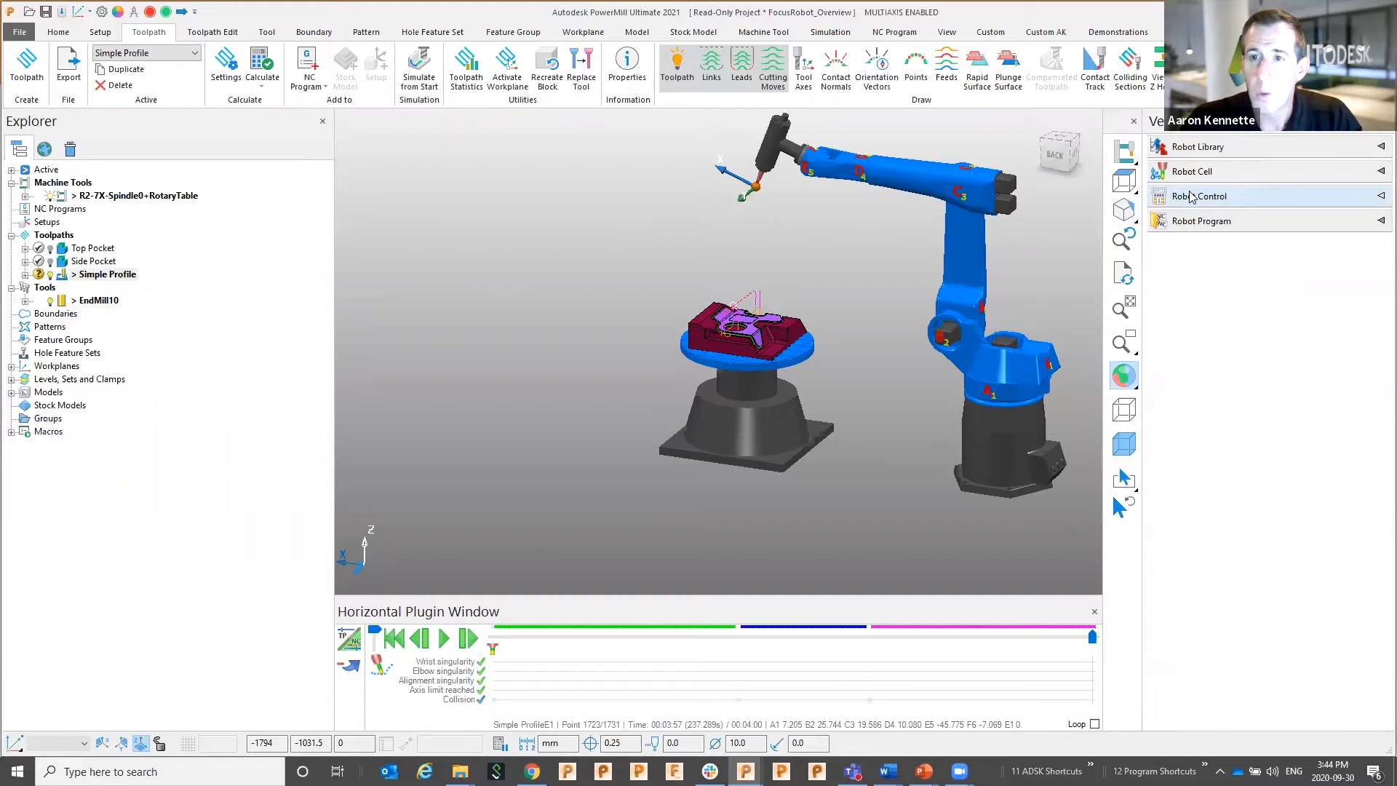
{"action": "left_click", "coordinate": [1215, 196]}
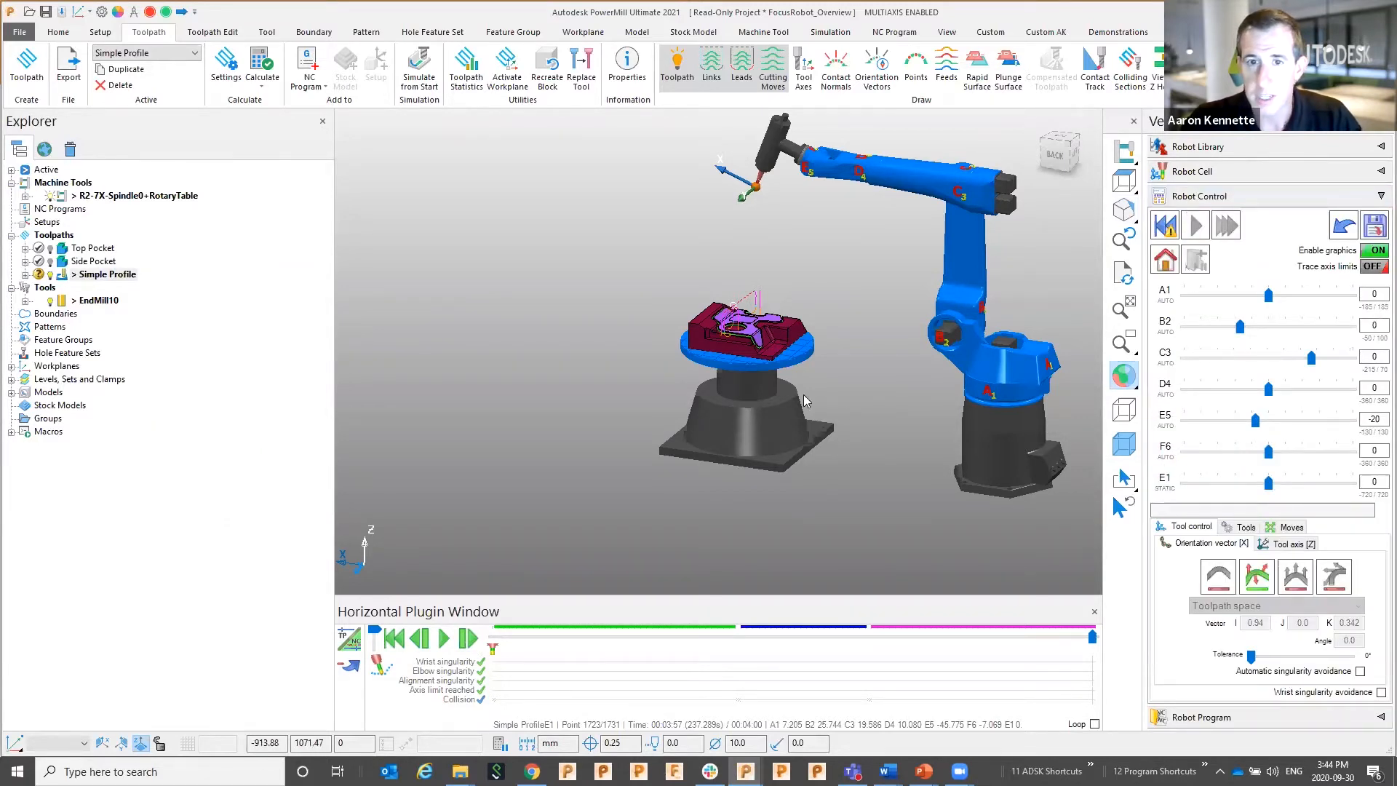
{"action": "scroll", "coordinate": [695, 371], "scroll_direction": "up", "scroll_amount": 2}
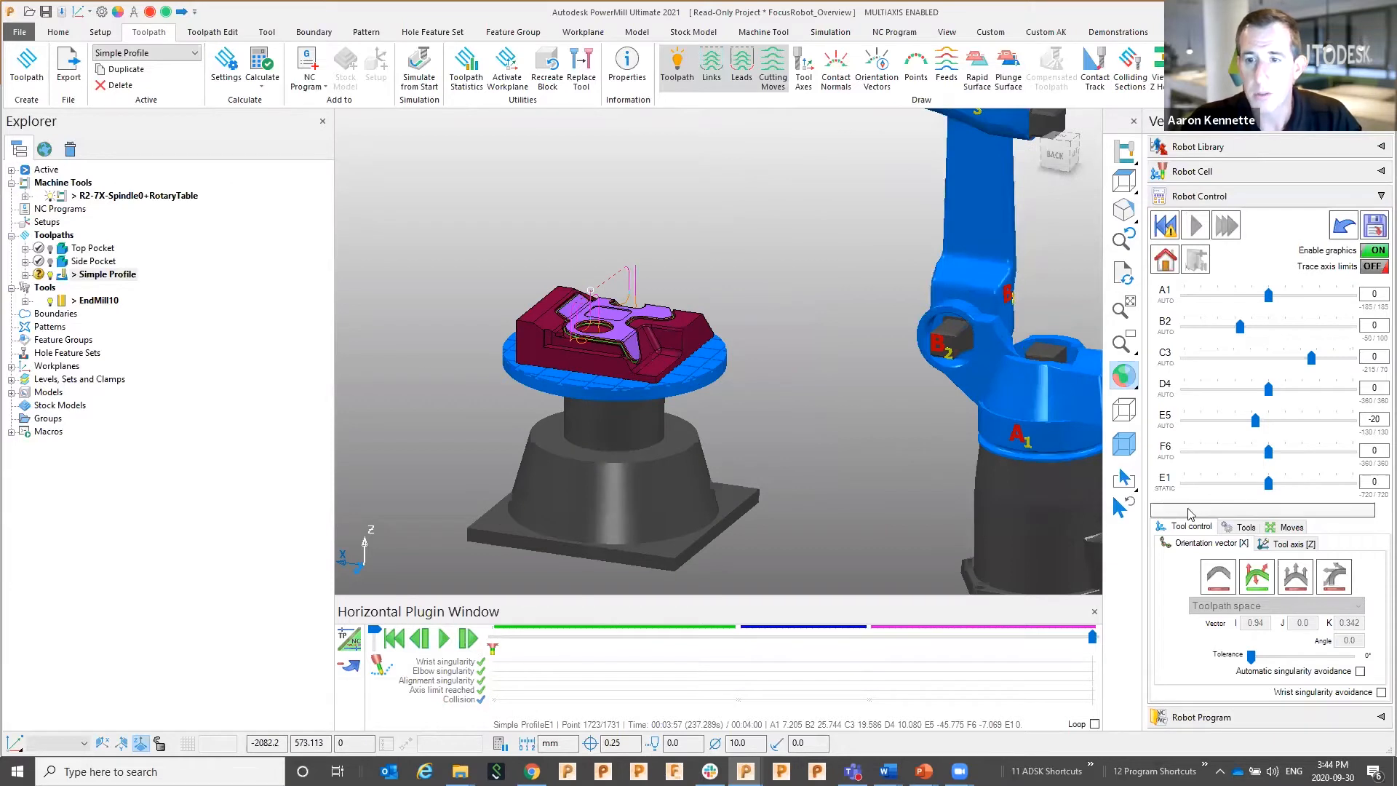
{"action": "left_click", "coordinate": [1165, 485]}
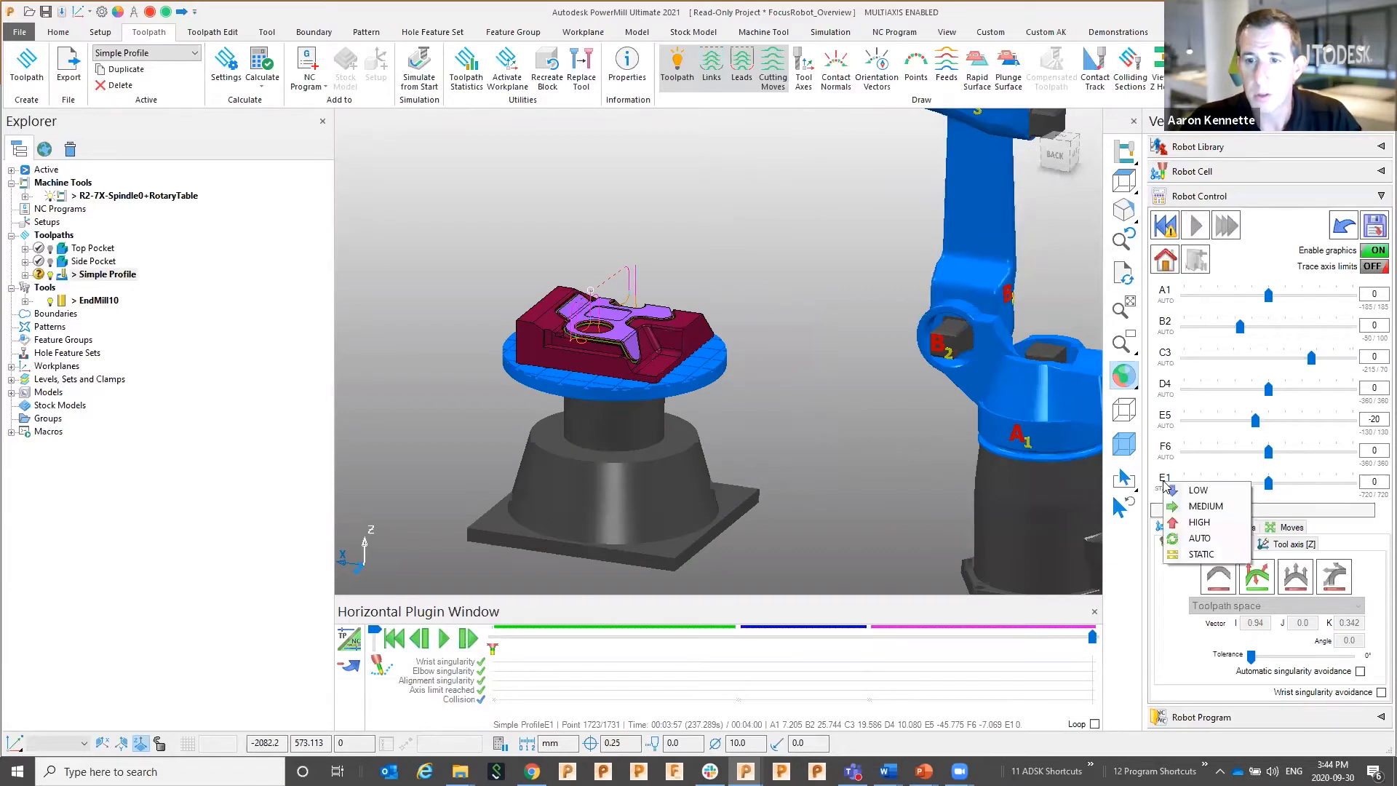
{"action": "left_click", "coordinate": [1199, 522]}
Move the robot to the program start and simulate it through to Simple ProfileE1's end
{"action": "scroll", "coordinate": [850, 386], "scroll_direction": "down", "scroll_amount": 2}
{"action": "scroll", "coordinate": [828, 383], "scroll_direction": "down", "scroll_amount": 2}
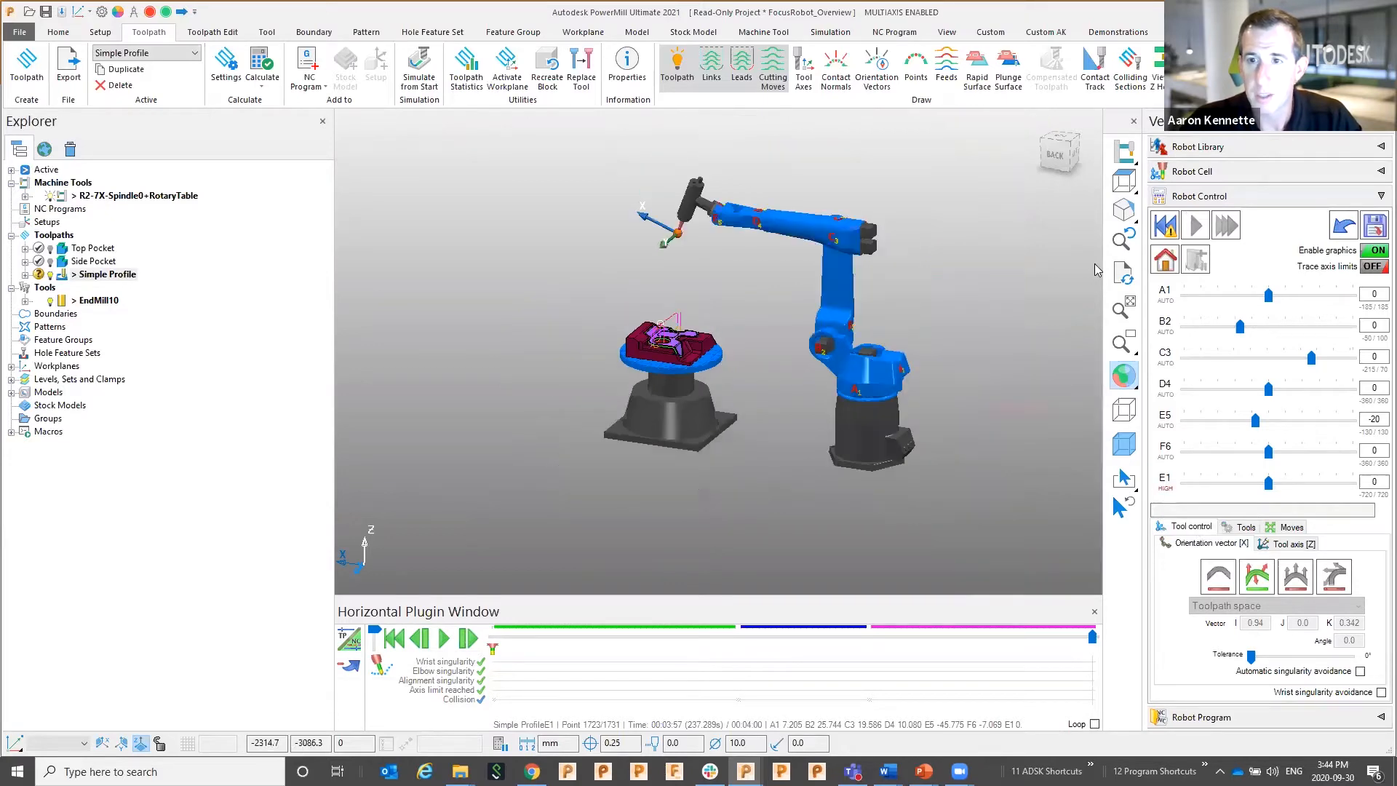
{"action": "left_click", "coordinate": [1165, 225]}
{"action": "left_click", "coordinate": [1199, 227]}
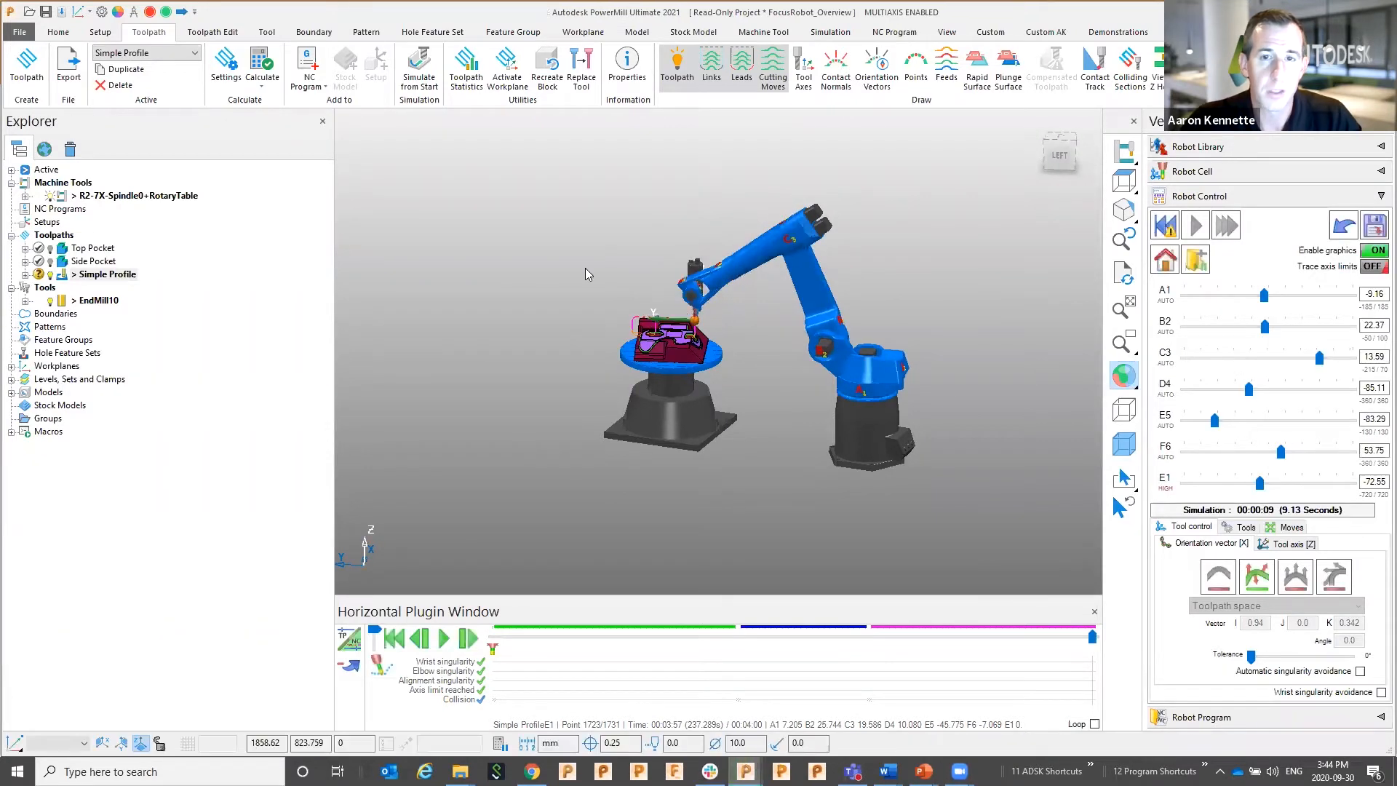
{"action": "scroll", "coordinate": [581, 304], "scroll_direction": "down", "scroll_amount": 1}
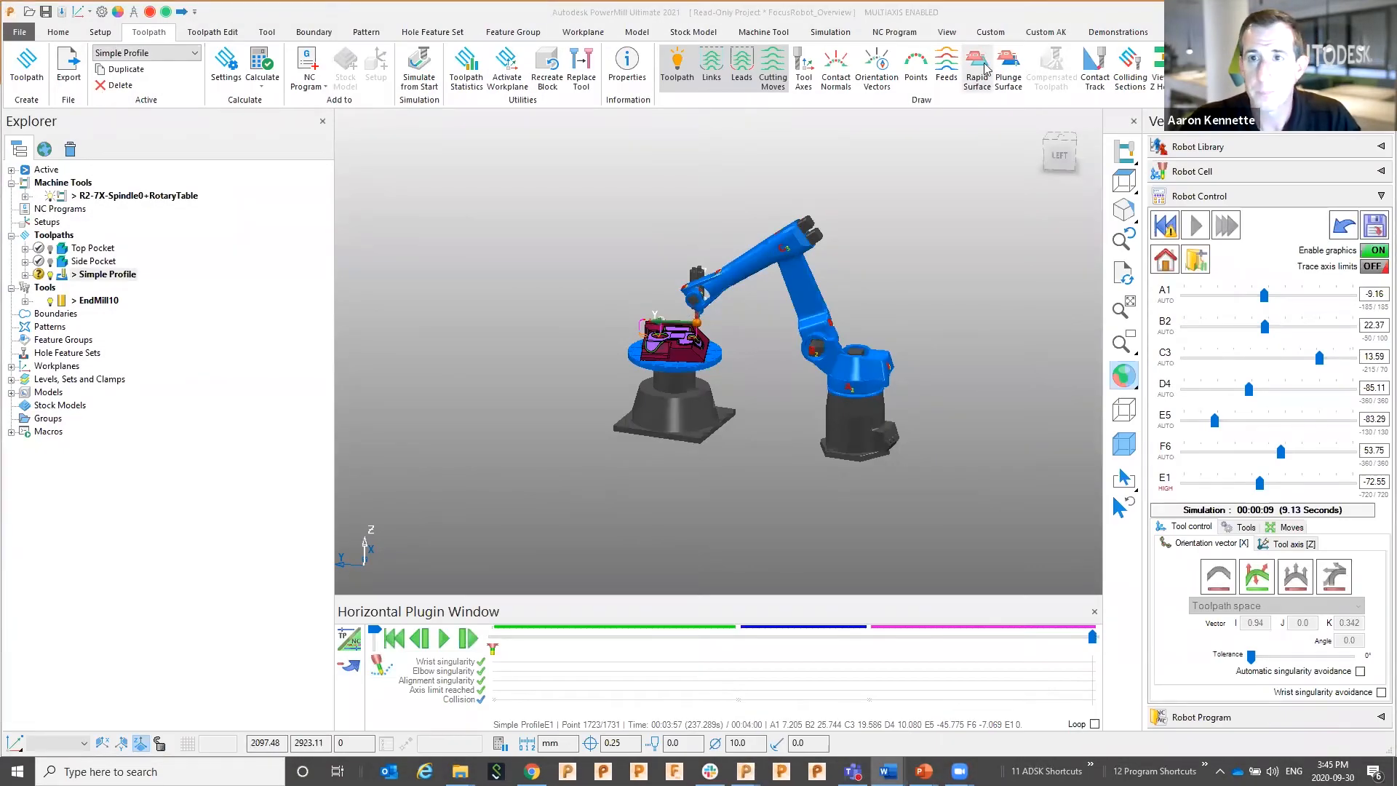
{"action": "left_click", "coordinate": [1118, 32]}
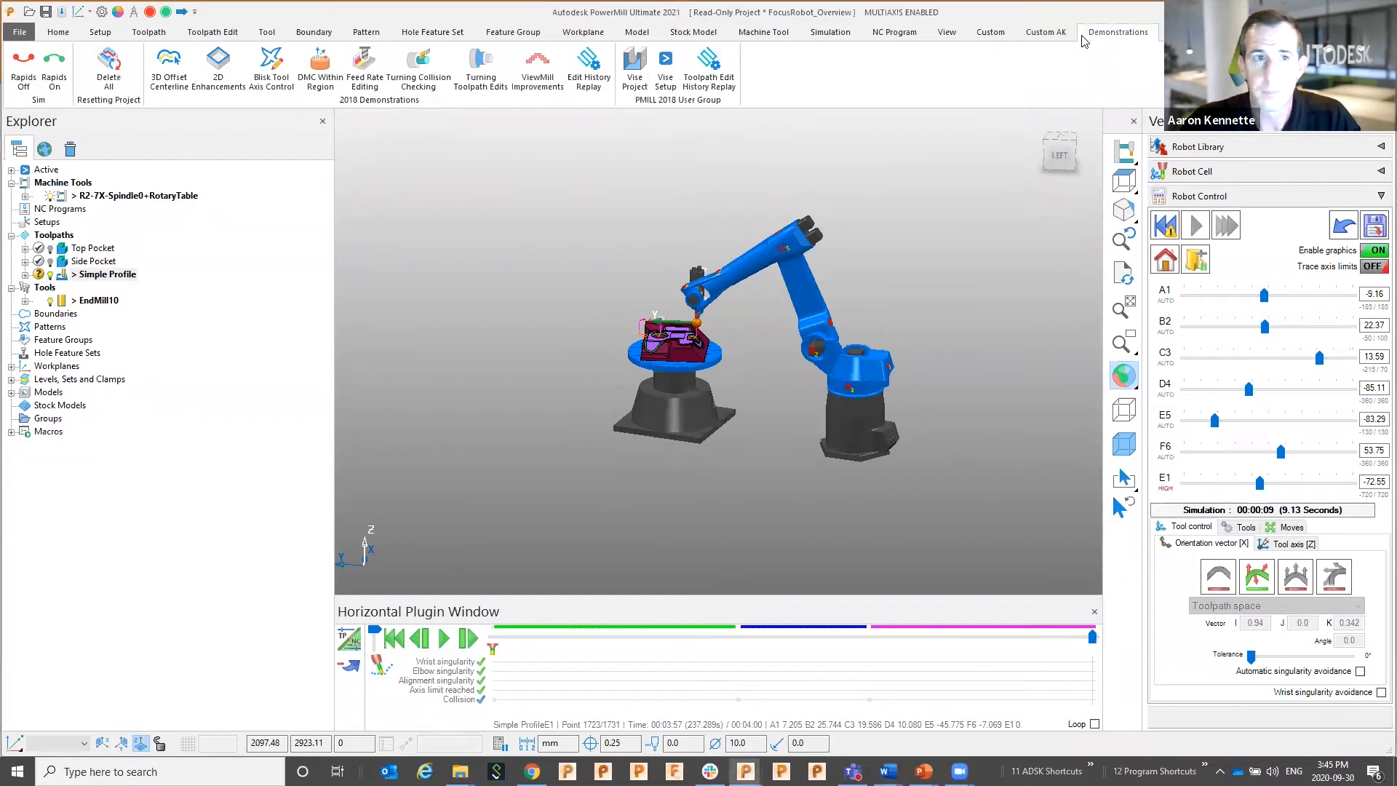
Delete everything in the current project and confirm the deletion
{"action": "left_click", "coordinate": [104, 76]}
{"action": "left_click", "coordinate": [701, 414]}
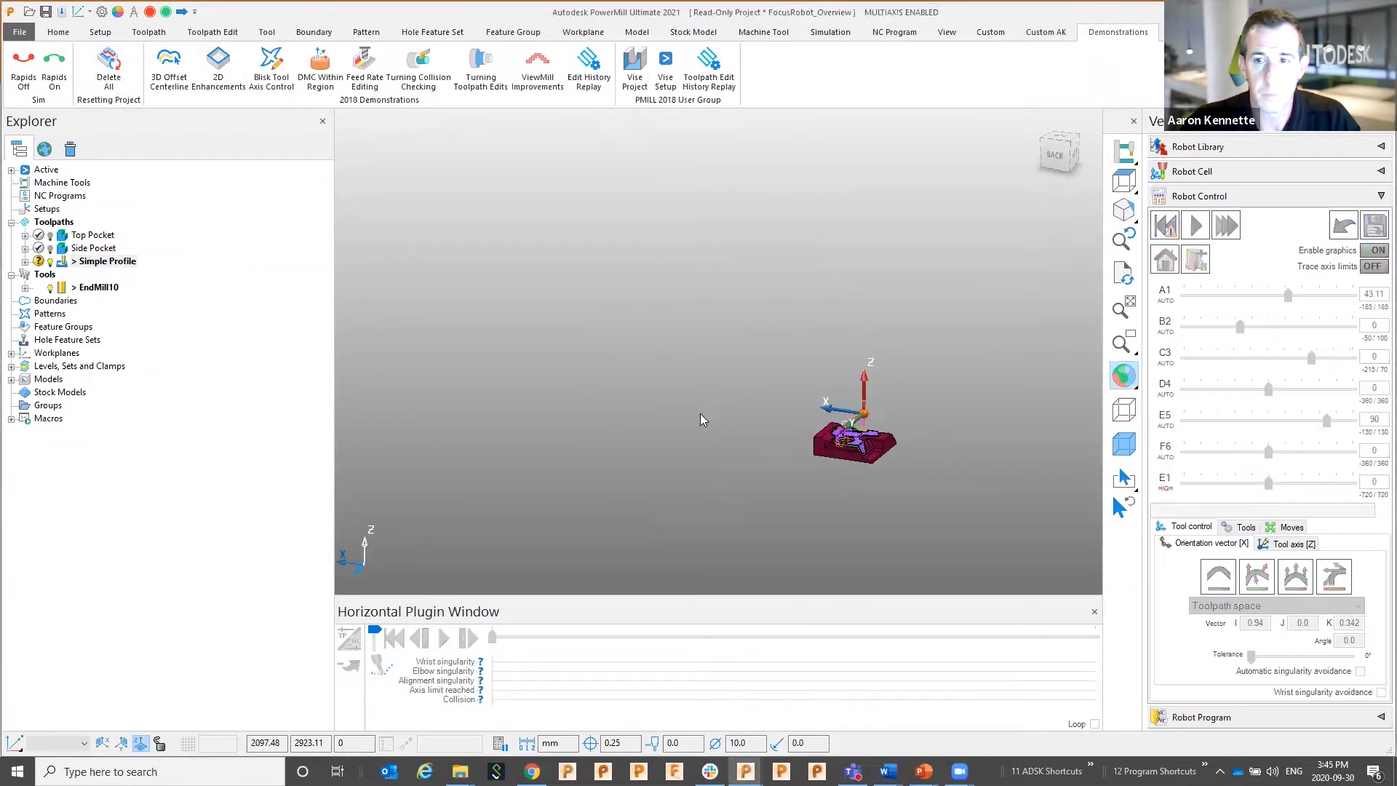
{"action": "left_click", "coordinate": [1196, 196]}
Load the FocusRobot_SimpleTrim project via Rolling Demo > Industry Focus Demonstrations > Focus Robot
{"action": "right_click", "coordinate": [194, 209]}
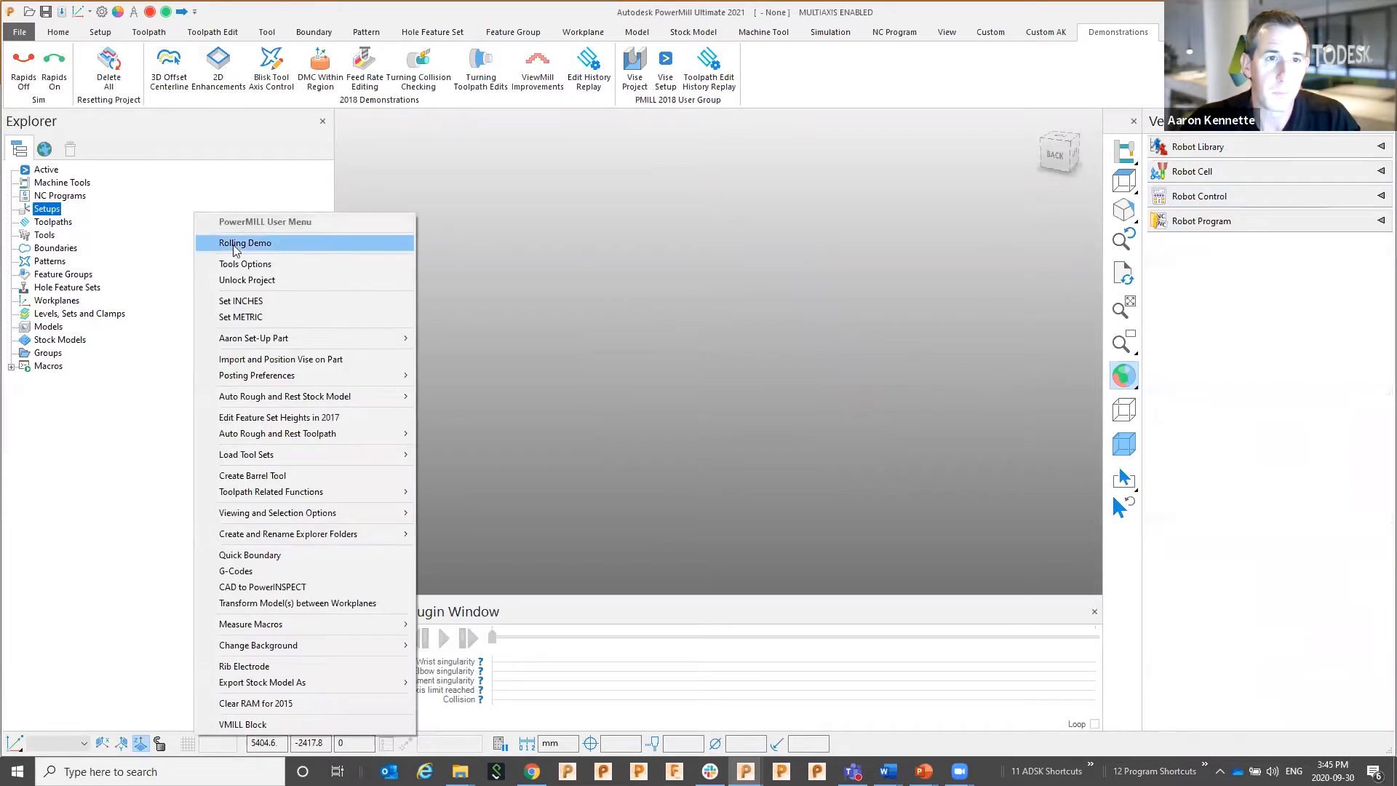
{"action": "left_click", "coordinate": [235, 244]}
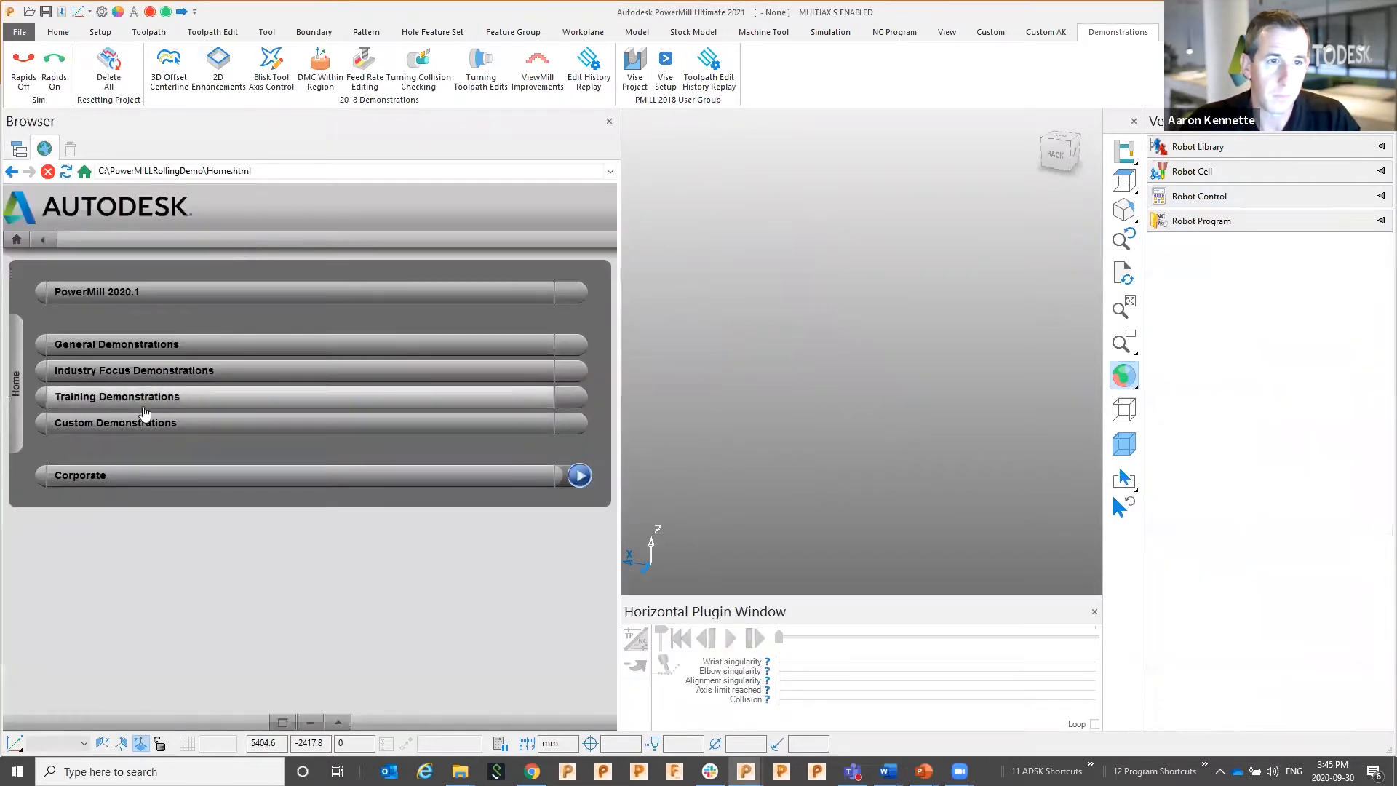
{"action": "left_click", "coordinate": [149, 371]}
{"action": "left_click", "coordinate": [150, 420]}
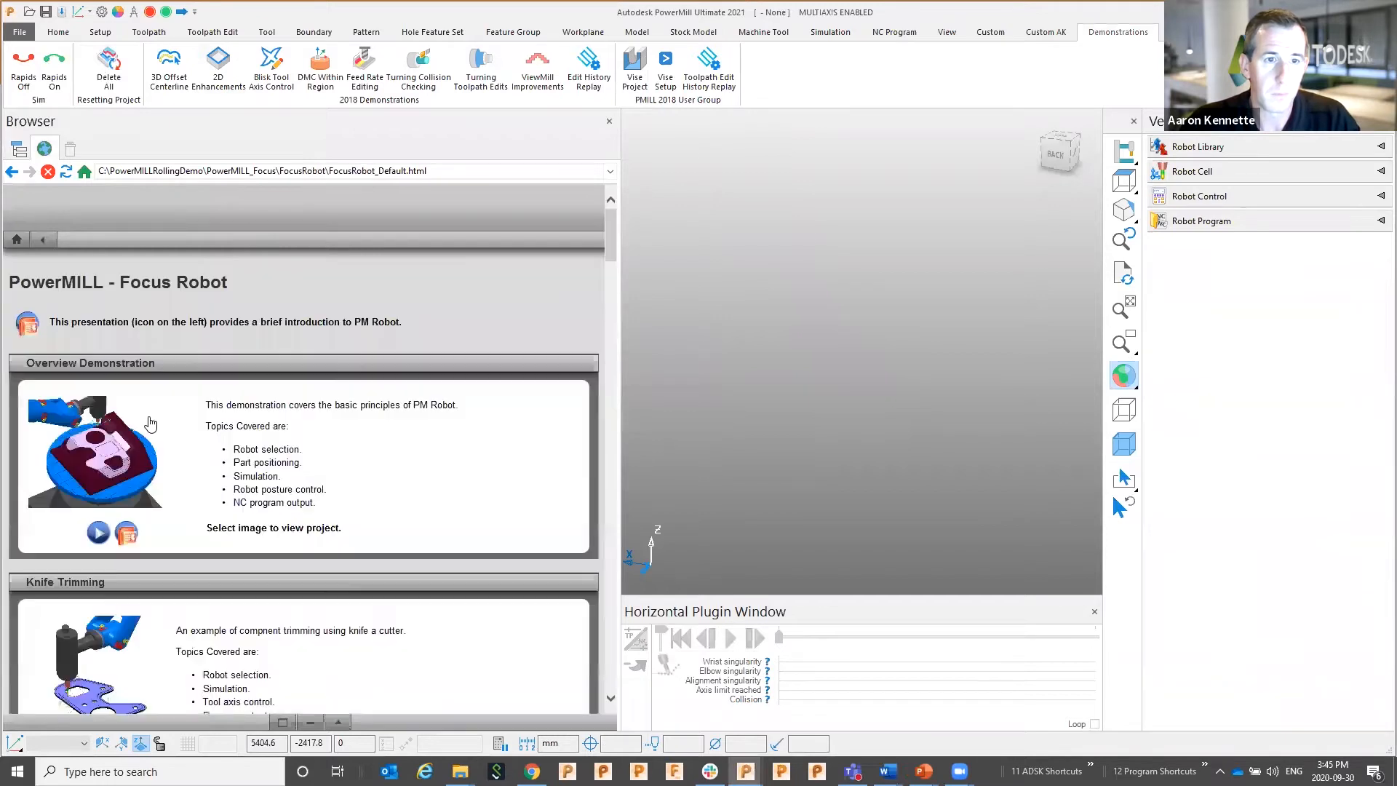
{"action": "left_click", "coordinate": [92, 687]}
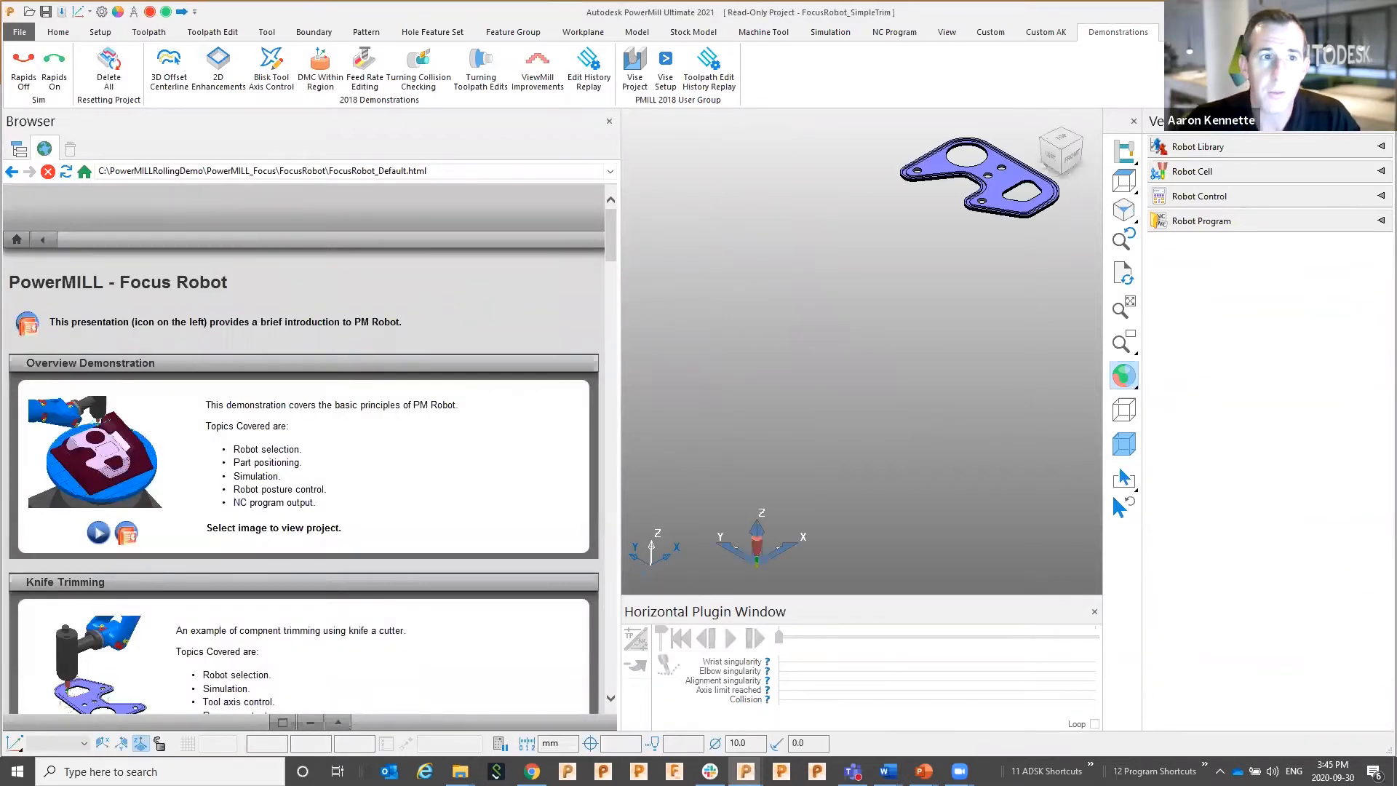
{"action": "left_click", "coordinate": [20, 150]}
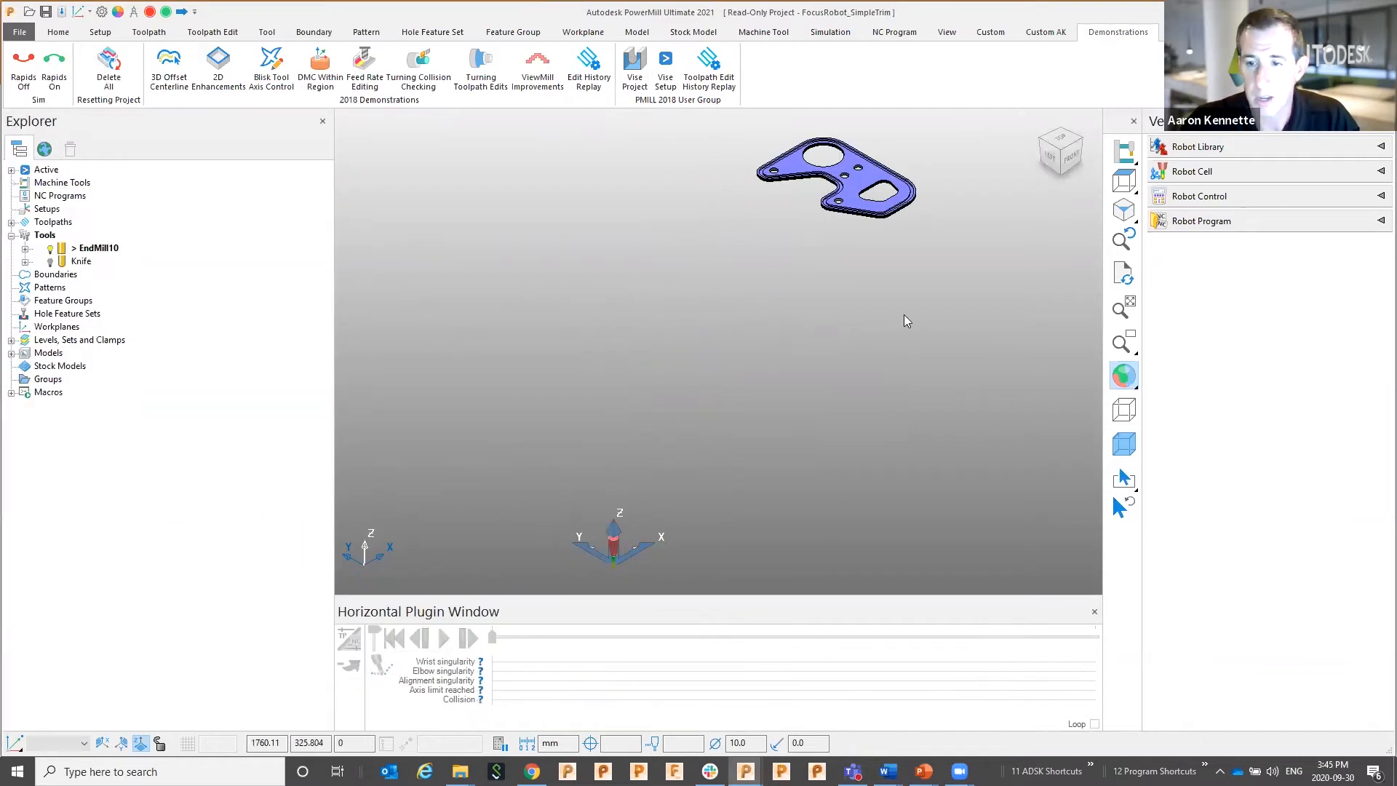
Load the R2-6X-Knife robot from the robot library into the scene
{"action": "middle_click_drag", "start_coordinate": [887, 351], "coordinate": [841, 437], "text": "shift"}
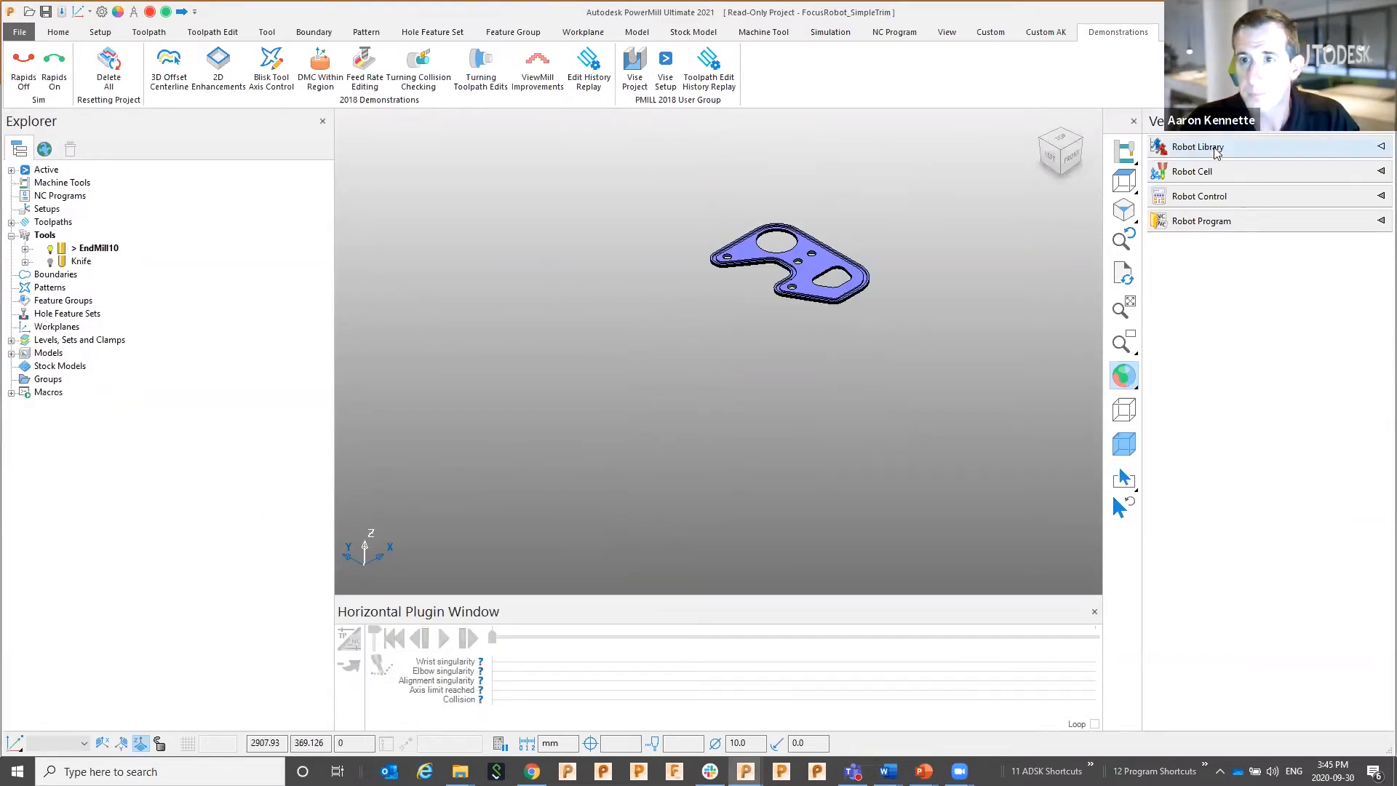
{"action": "left_click", "coordinate": [1215, 148]}
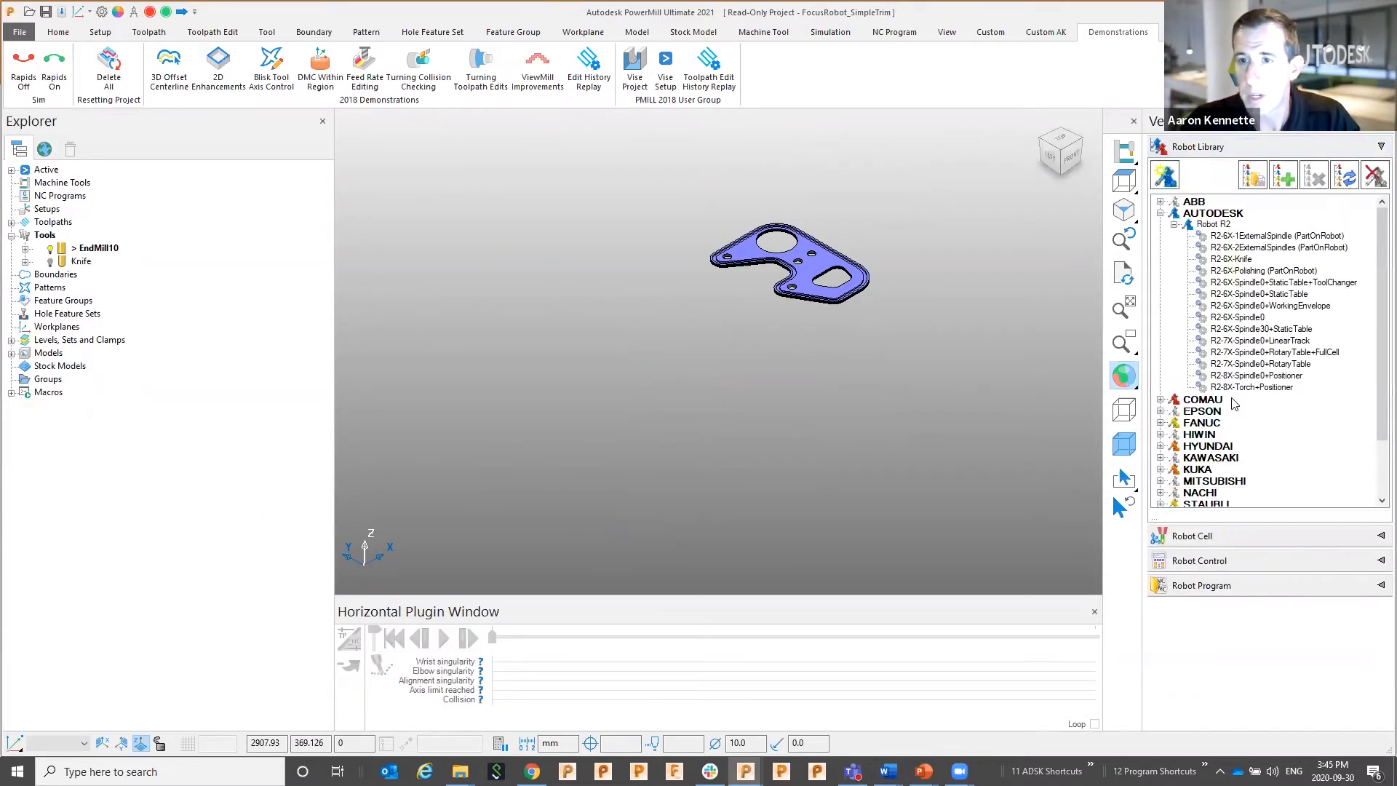
{"action": "left_click", "coordinate": [1240, 260]}
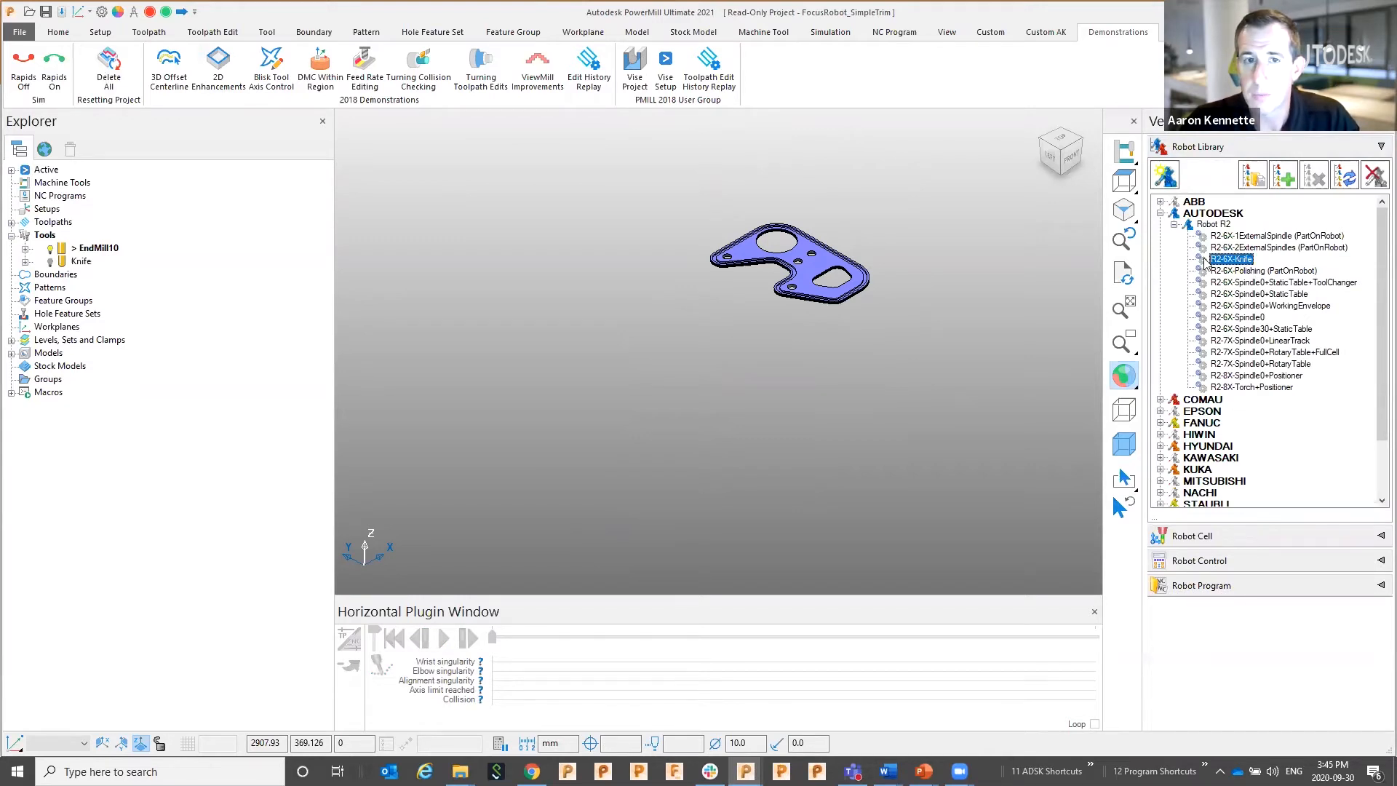
{"action": "double_click", "coordinate": [1205, 262]}
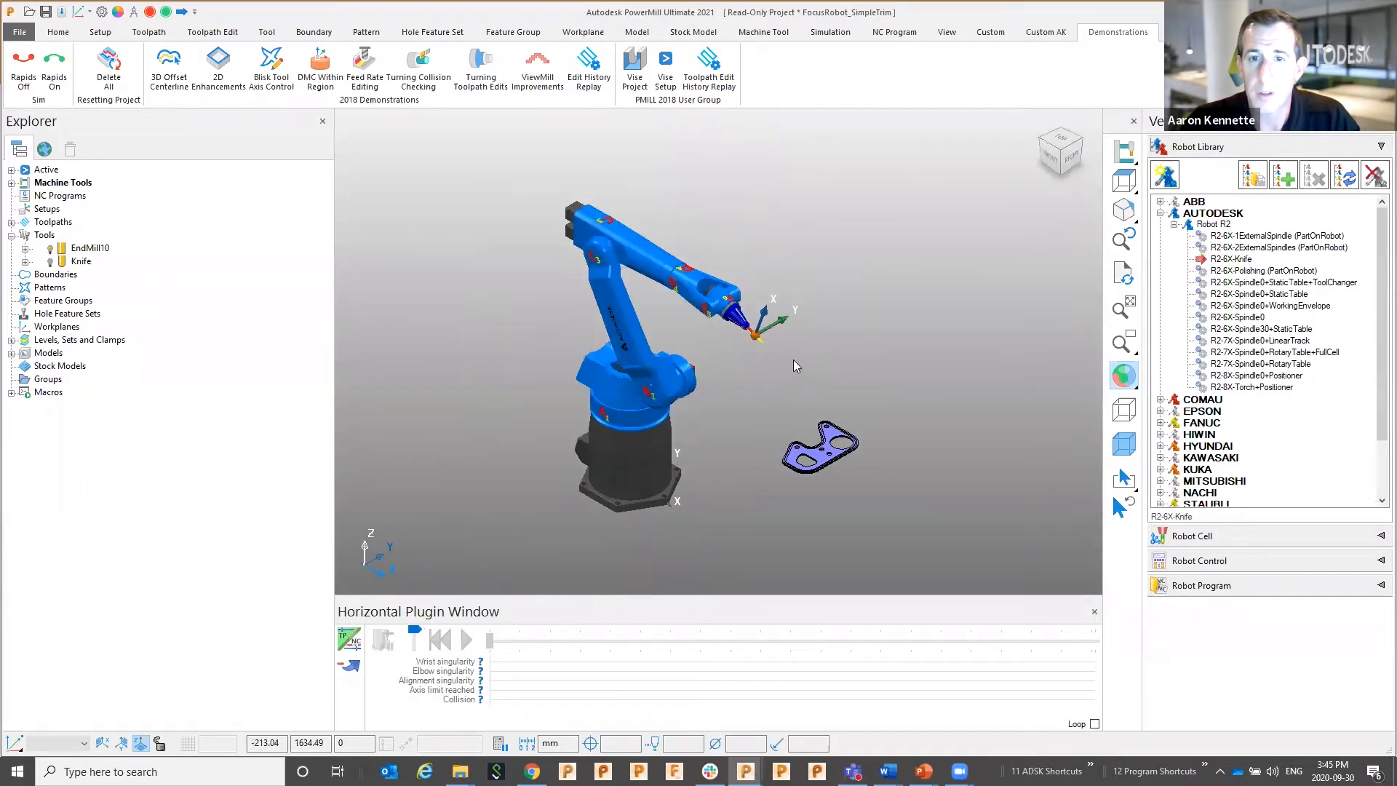
Make the Knife toolpath active and show the Robot Control settings
{"action": "scroll", "coordinate": [704, 400], "scroll_direction": "up", "scroll_amount": 5}
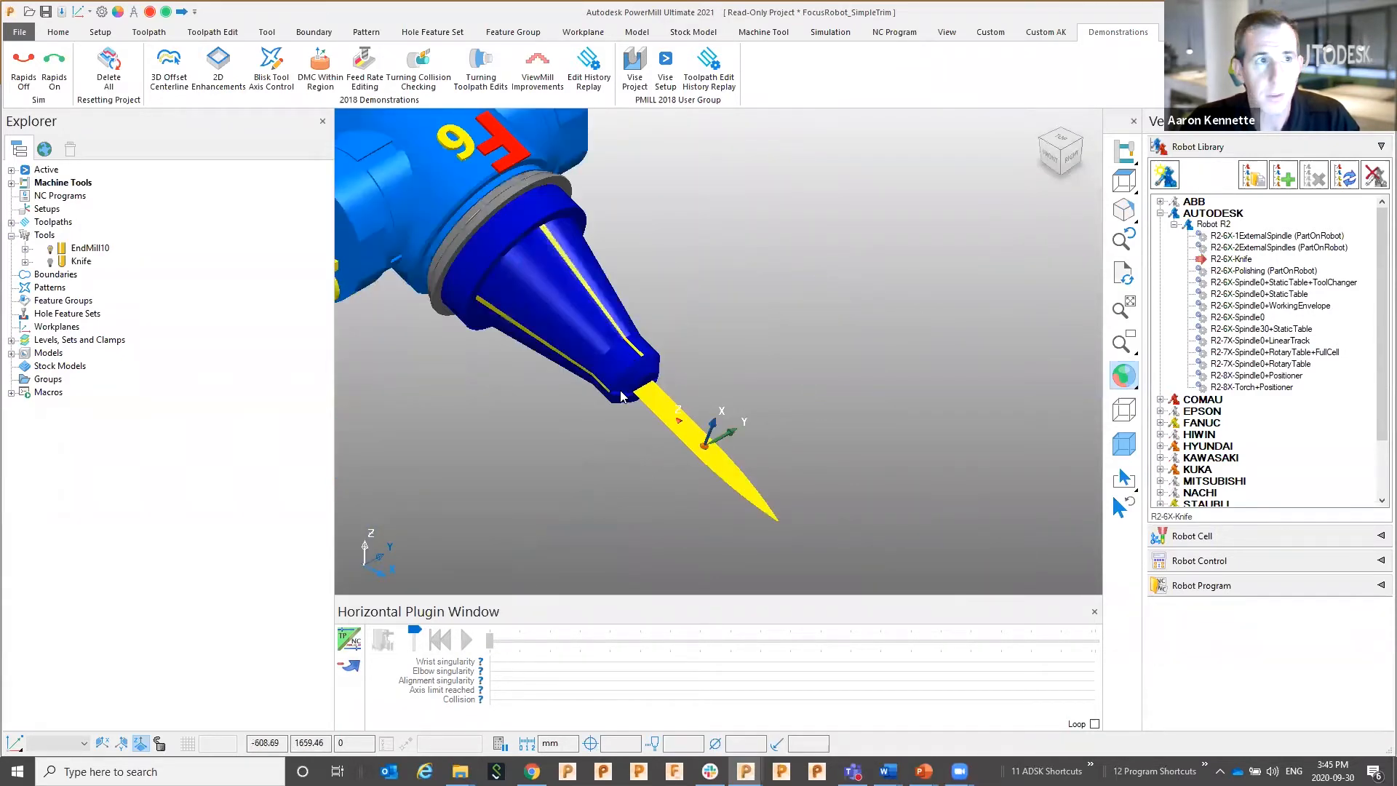
{"action": "scroll", "coordinate": [665, 307], "scroll_direction": "down", "scroll_amount": 5}
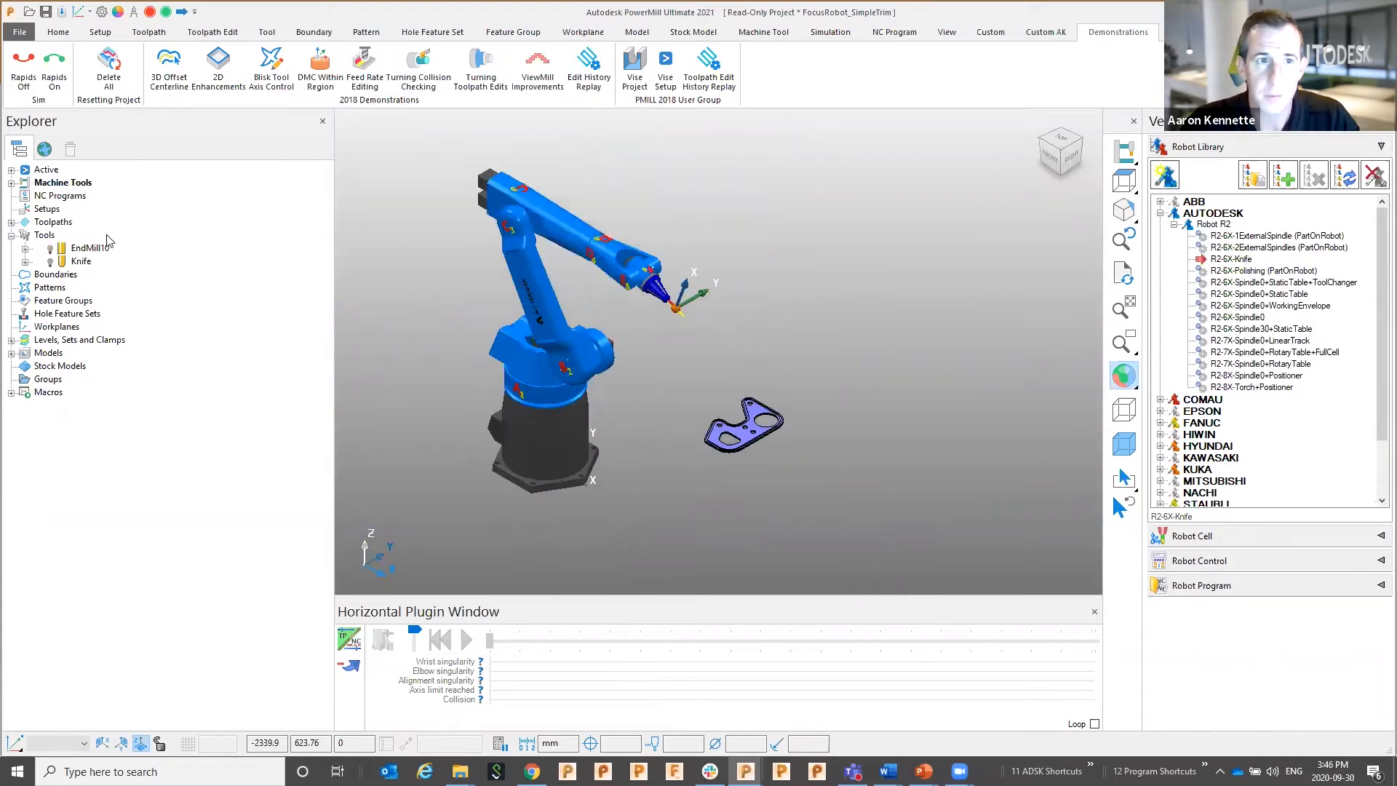
{"action": "left_click", "coordinate": [23, 224]}
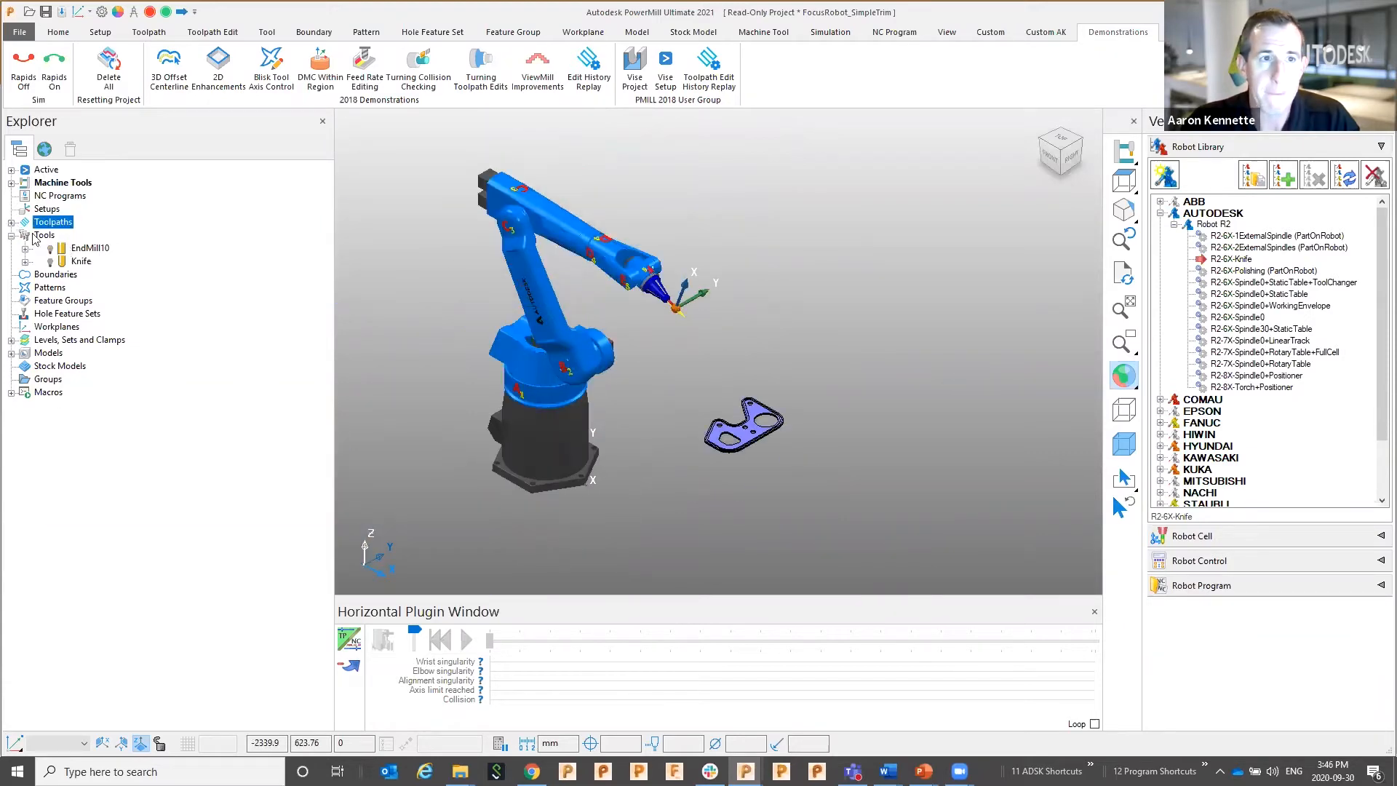
{"action": "left_click", "coordinate": [11, 222]}
{"action": "double_click", "coordinate": [82, 248]}
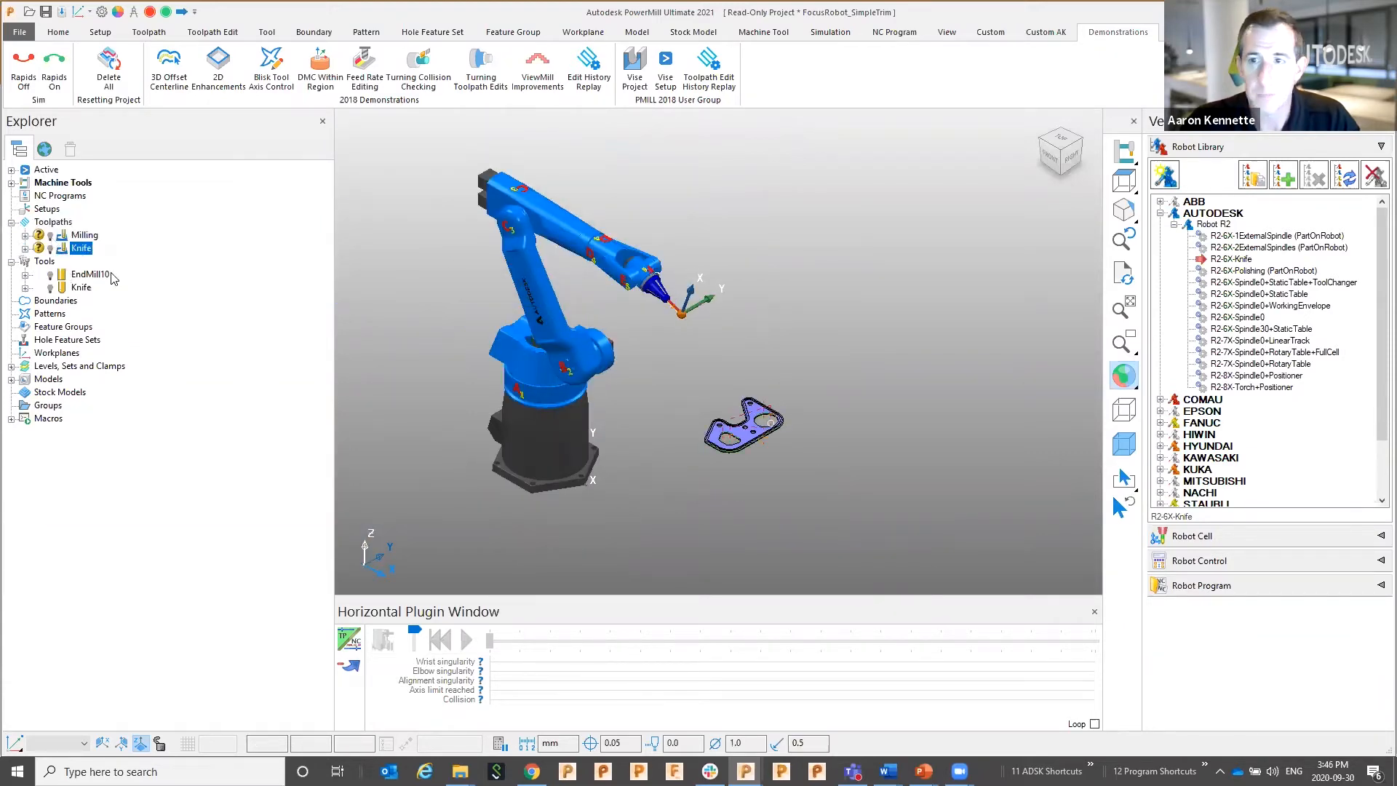
{"action": "left_click", "coordinate": [1346, 147]}
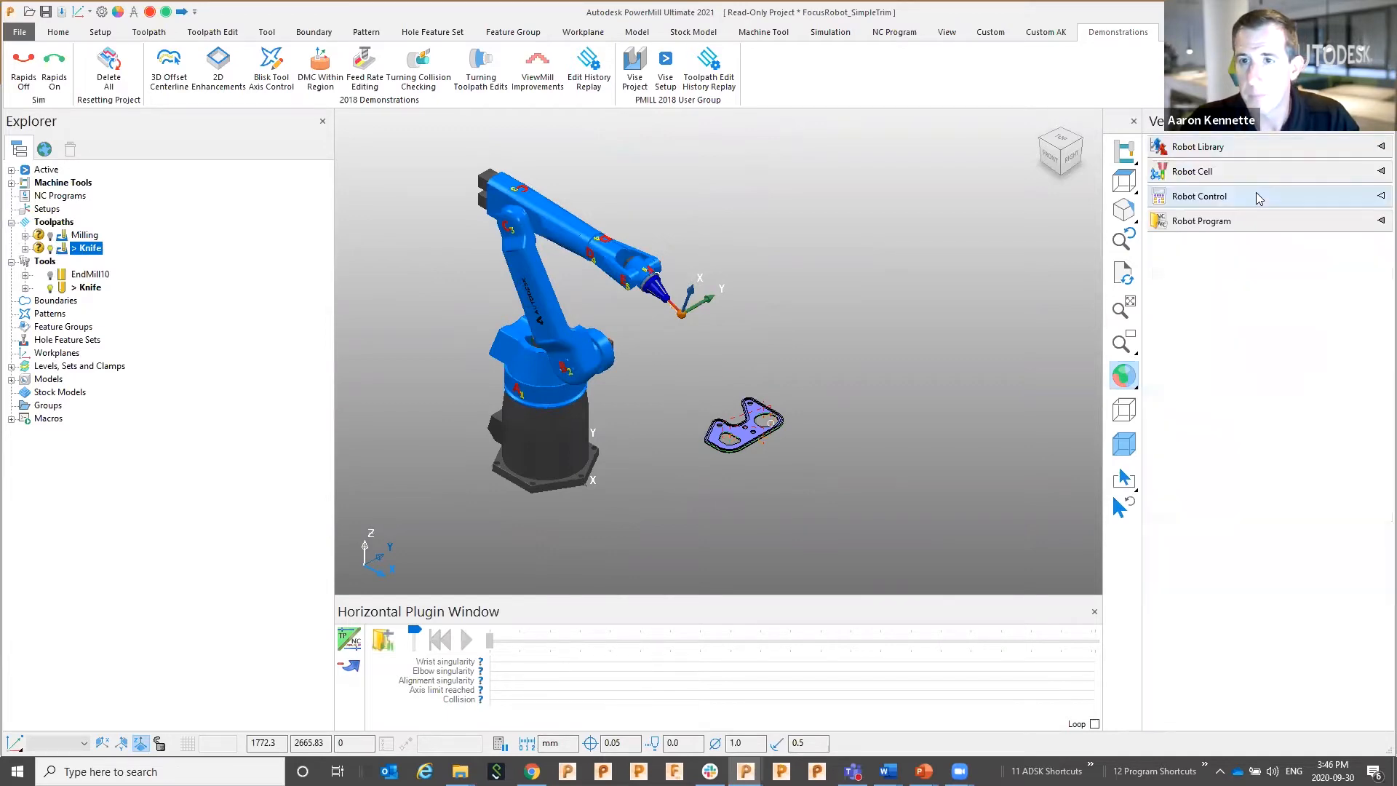
{"action": "left_click", "coordinate": [1257, 199]}
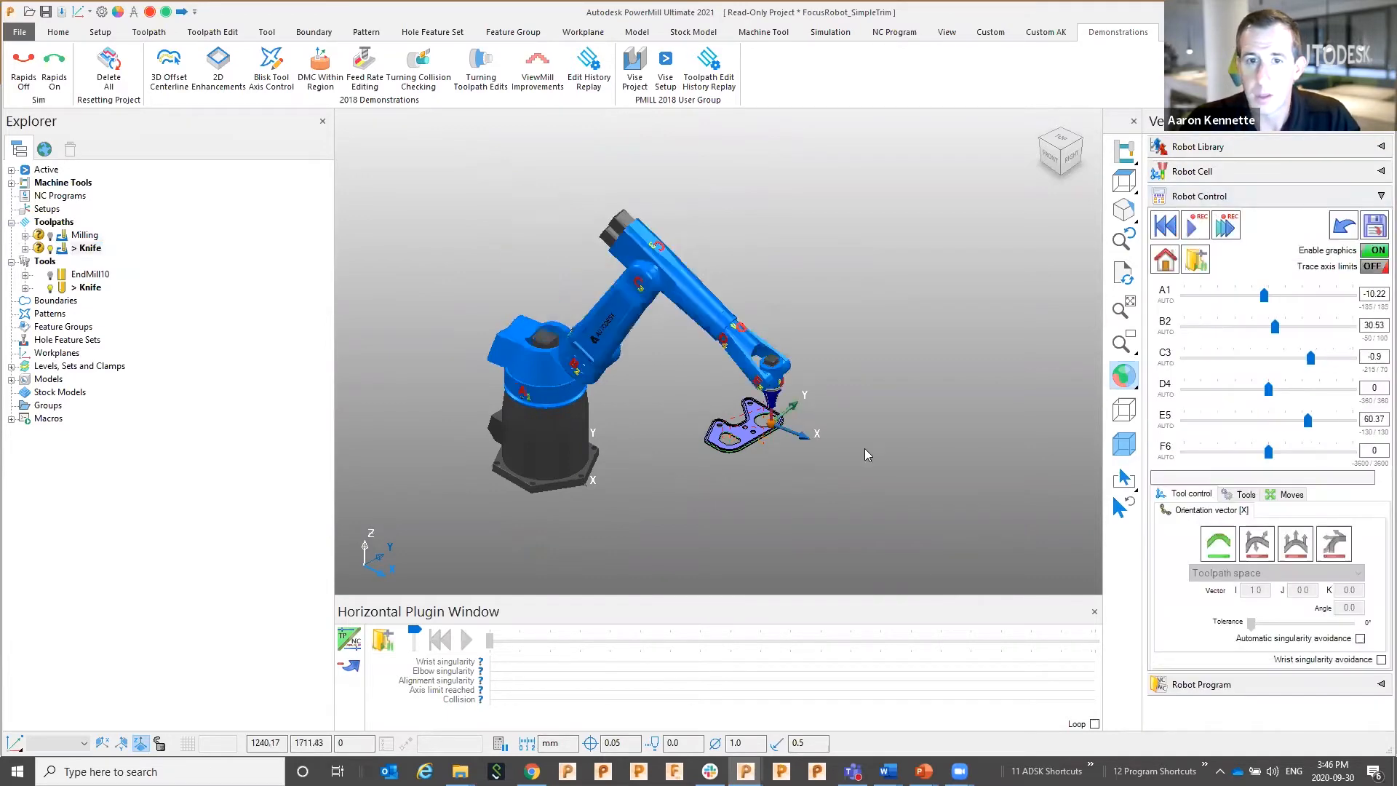
Simulate the Knife toolpath and save the moves over the KnifeE1 program
{"action": "left_click", "coordinate": [1197, 227]}
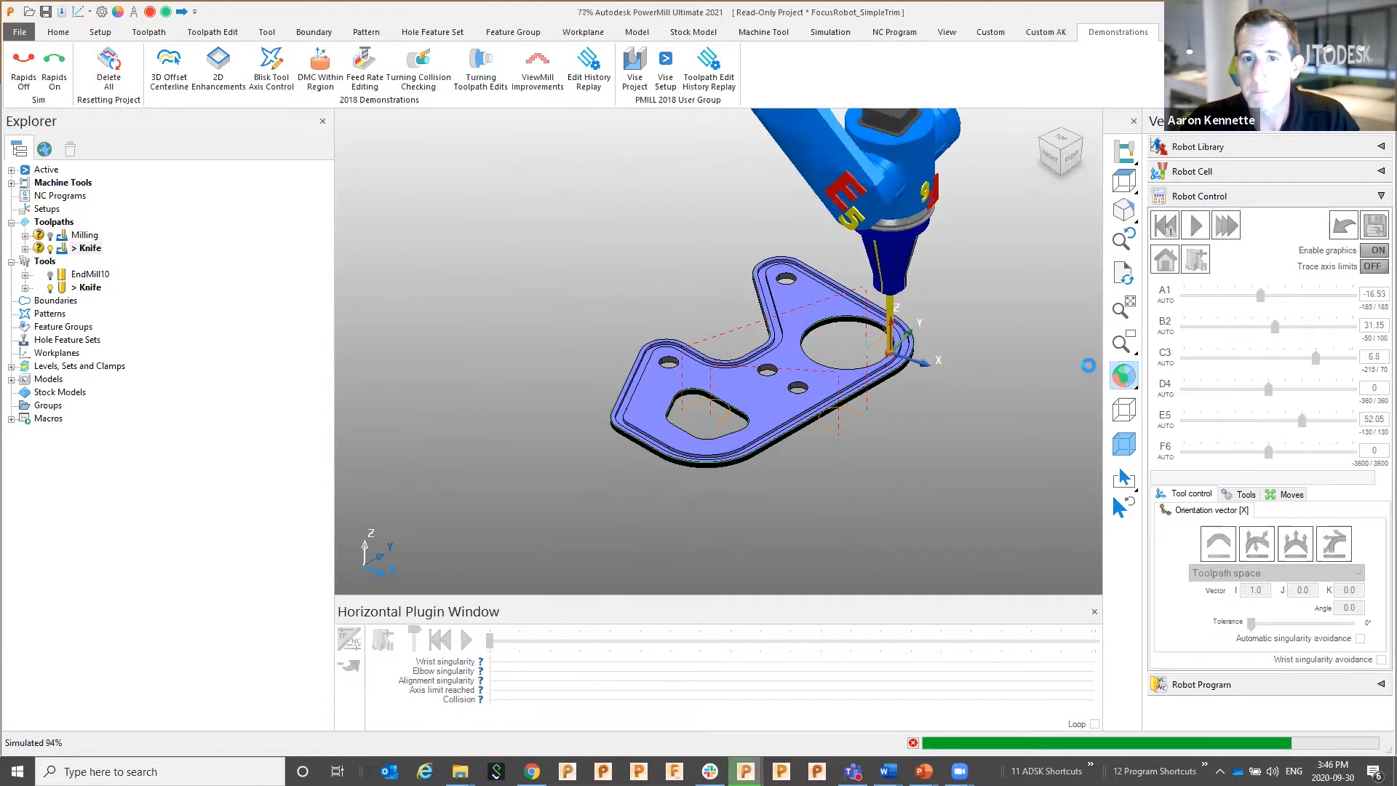
{"action": "left_click", "coordinate": [1374, 226]}
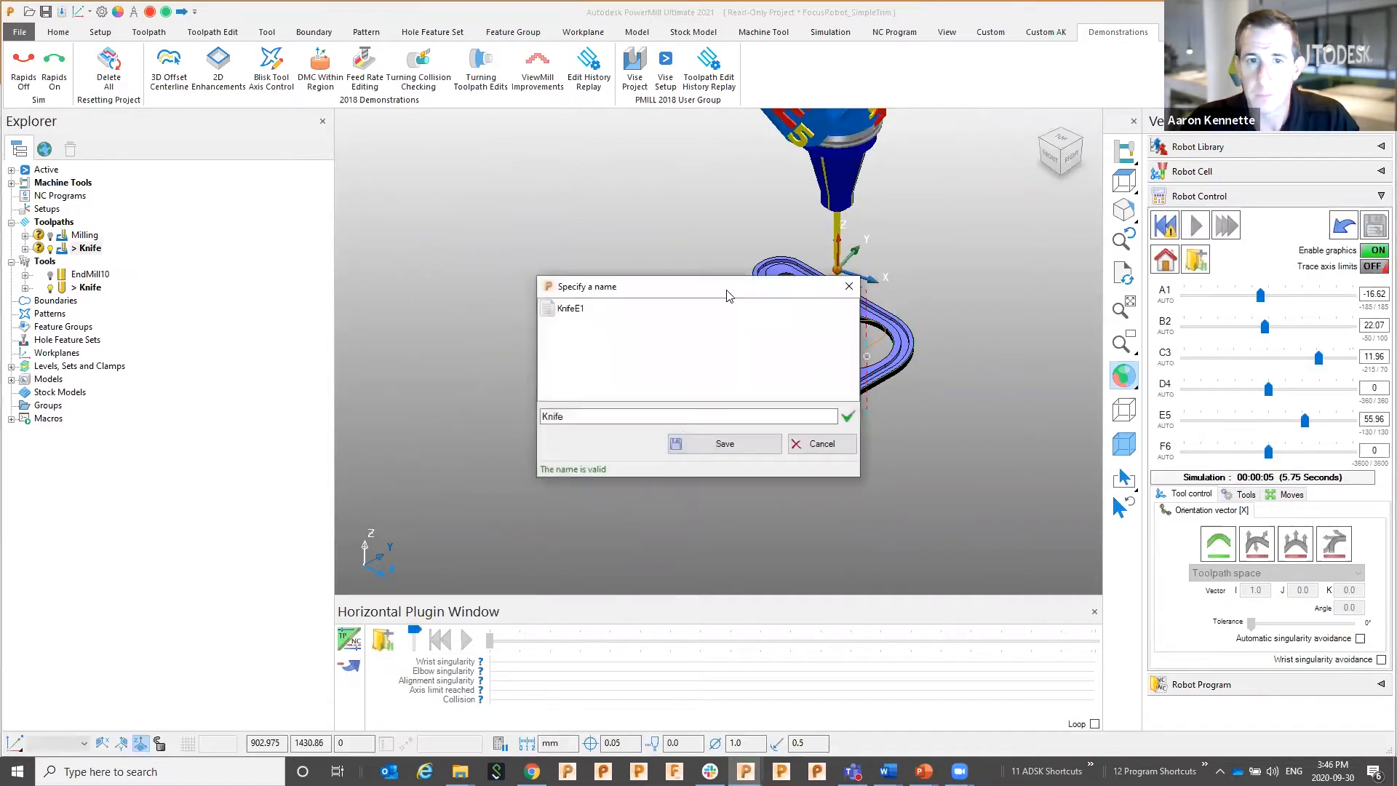
{"action": "type", "text": "E1"}
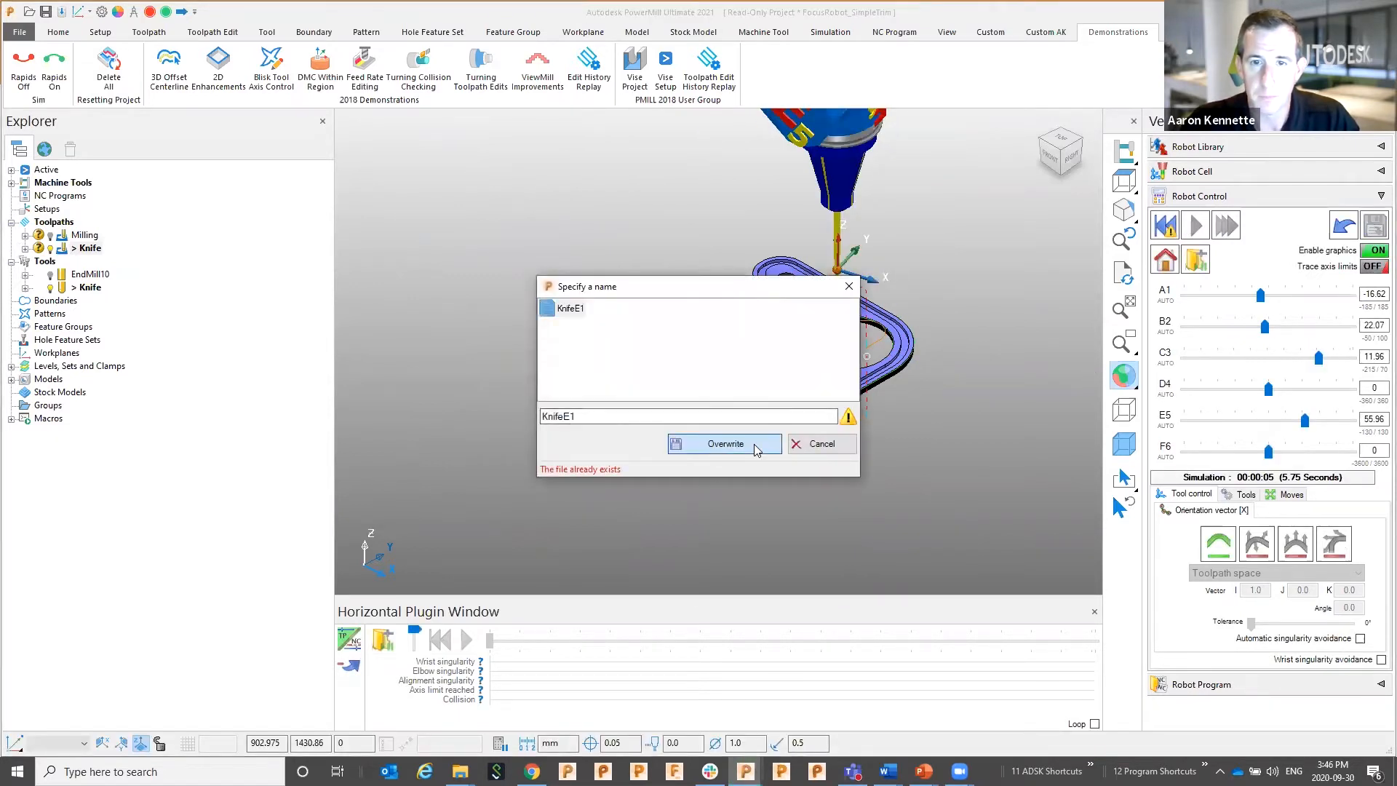
{"action": "left_click", "coordinate": [753, 443]}
{"action": "left_click", "coordinate": [709, 418]}
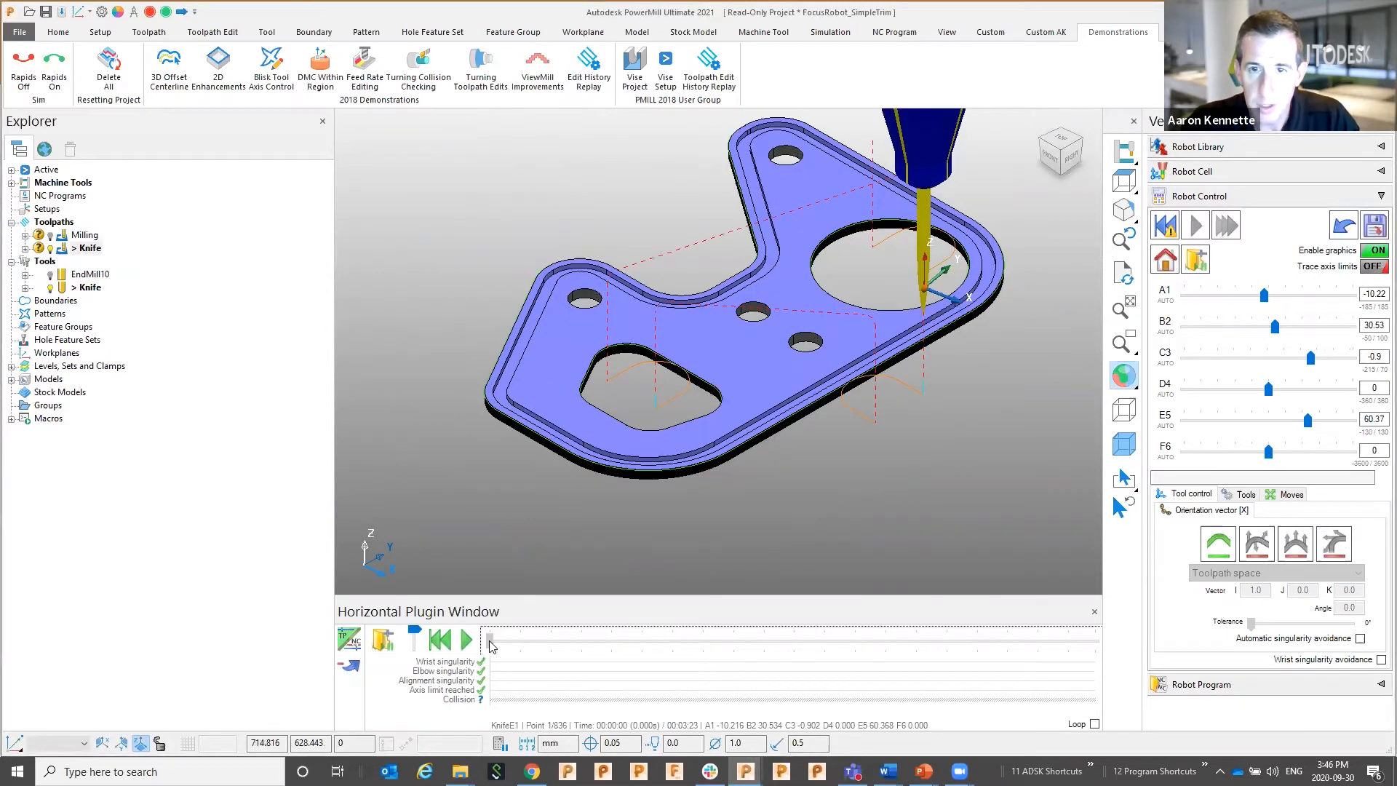
Step the robot to point 49 and orbit to inspect the knife at the part corner
{"action": "left_click_drag", "start_coordinate": [494, 648], "coordinate": [569, 646]}
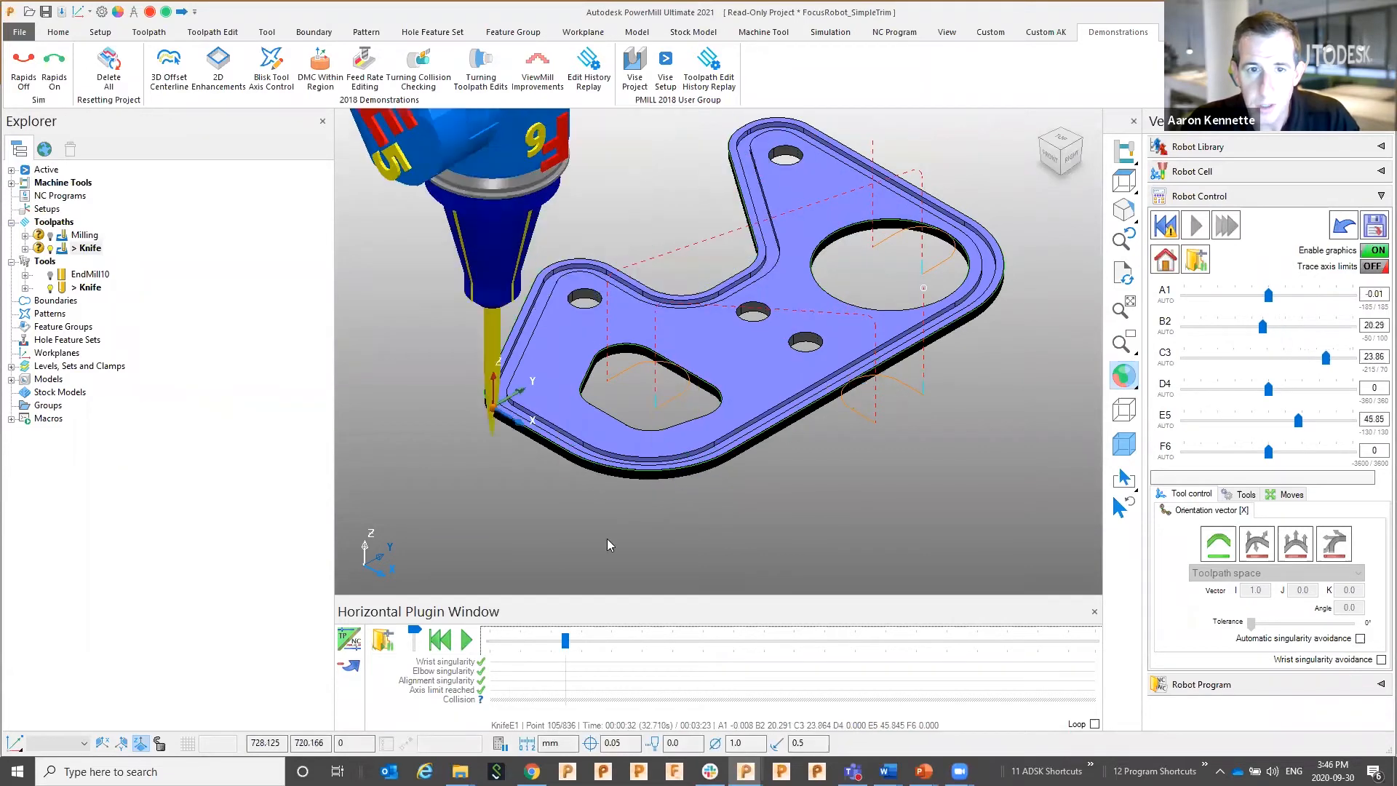
{"action": "scroll", "coordinate": [554, 473], "scroll_direction": "up", "scroll_amount": 4}
{"action": "middle_click_drag", "start_coordinate": [553, 470], "coordinate": [574, 470], "text": "shift"}
{"action": "scroll", "coordinate": [658, 427], "scroll_direction": "up", "scroll_amount": 3}
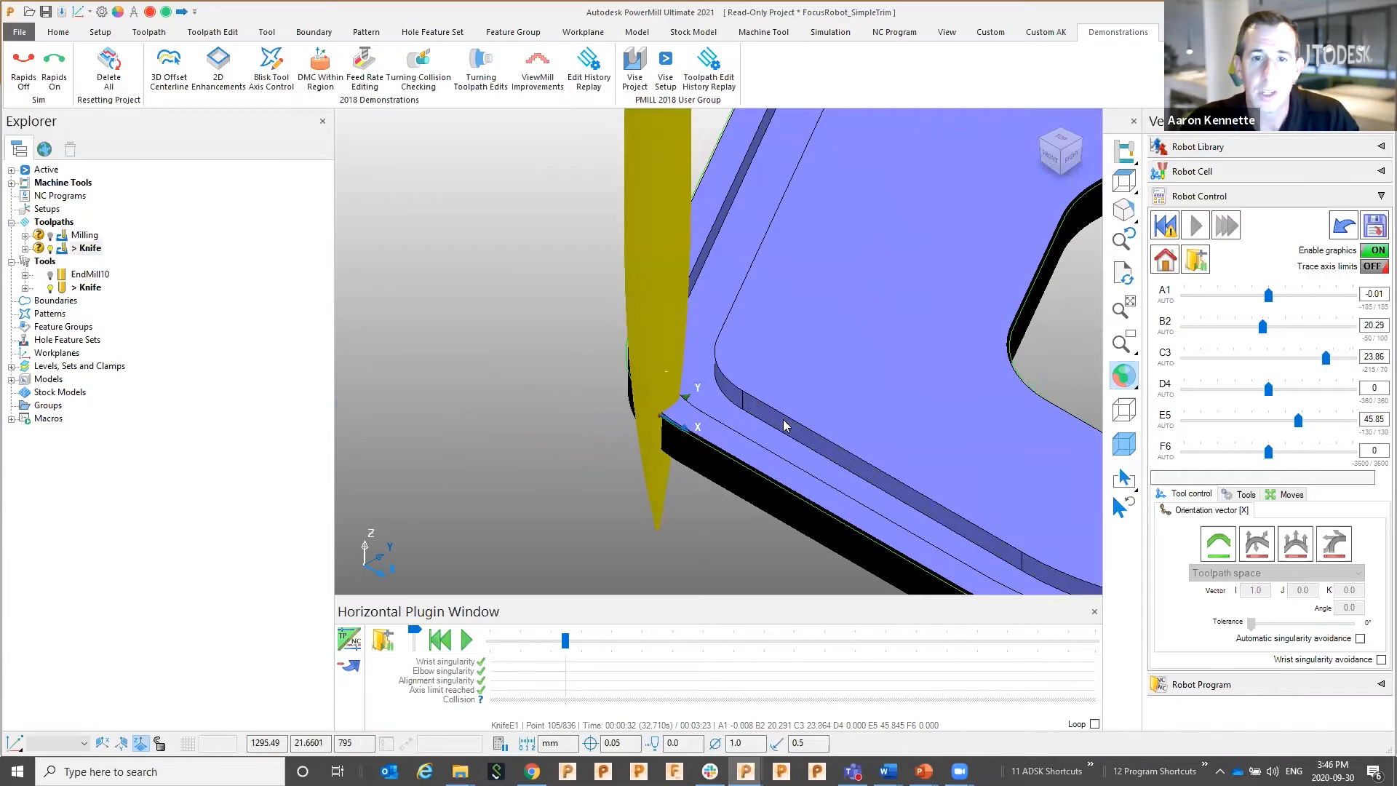
{"action": "scroll", "coordinate": [783, 421], "scroll_direction": "down", "scroll_amount": 2}
{"action": "middle_click_drag", "start_coordinate": [642, 431], "coordinate": [779, 406]}
{"action": "scroll", "coordinate": [714, 434], "scroll_direction": "down", "scroll_amount": 5}
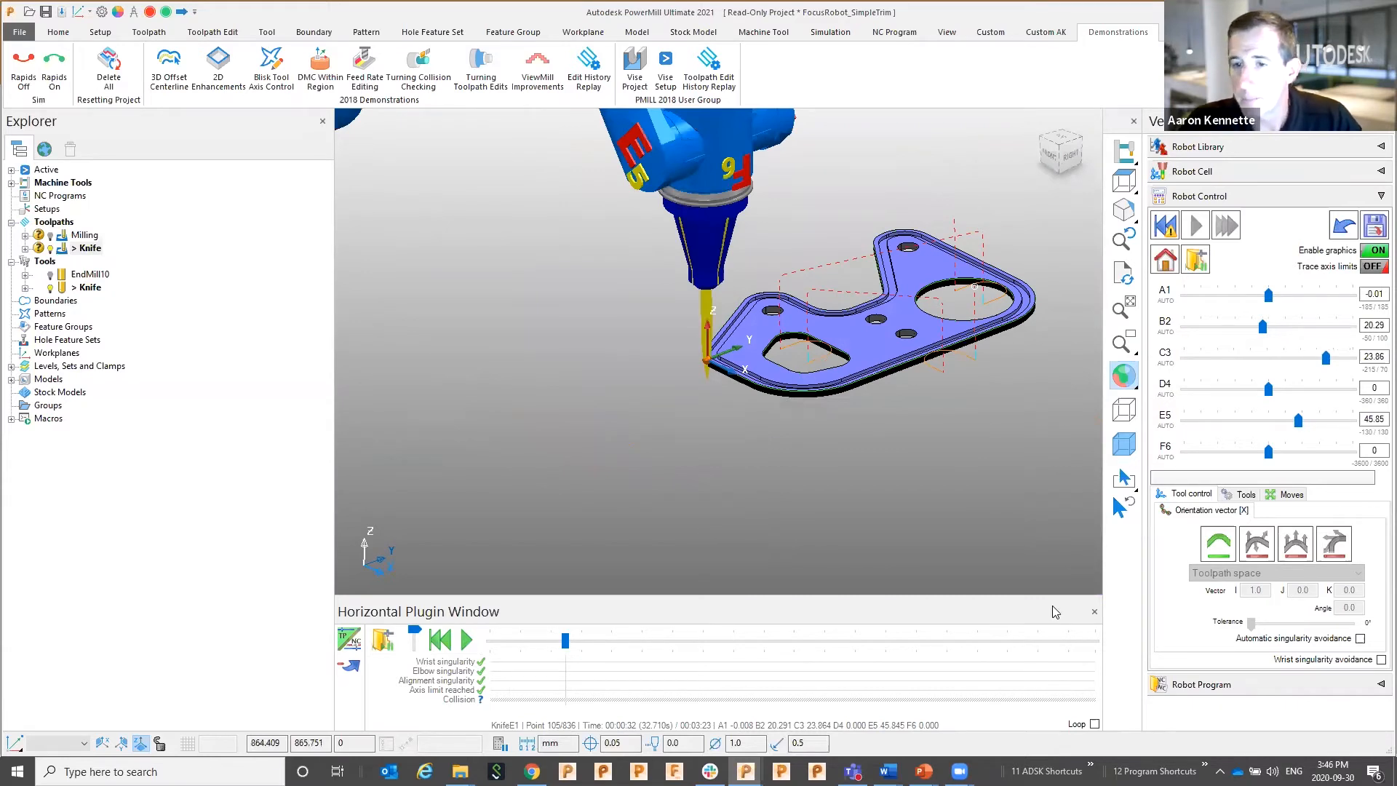
Switch to the fourth orientation vector option, re-simulate, and save over KnifeE1 again
{"action": "left_click", "coordinate": [1333, 544]}
{"action": "left_click", "coordinate": [1195, 225]}
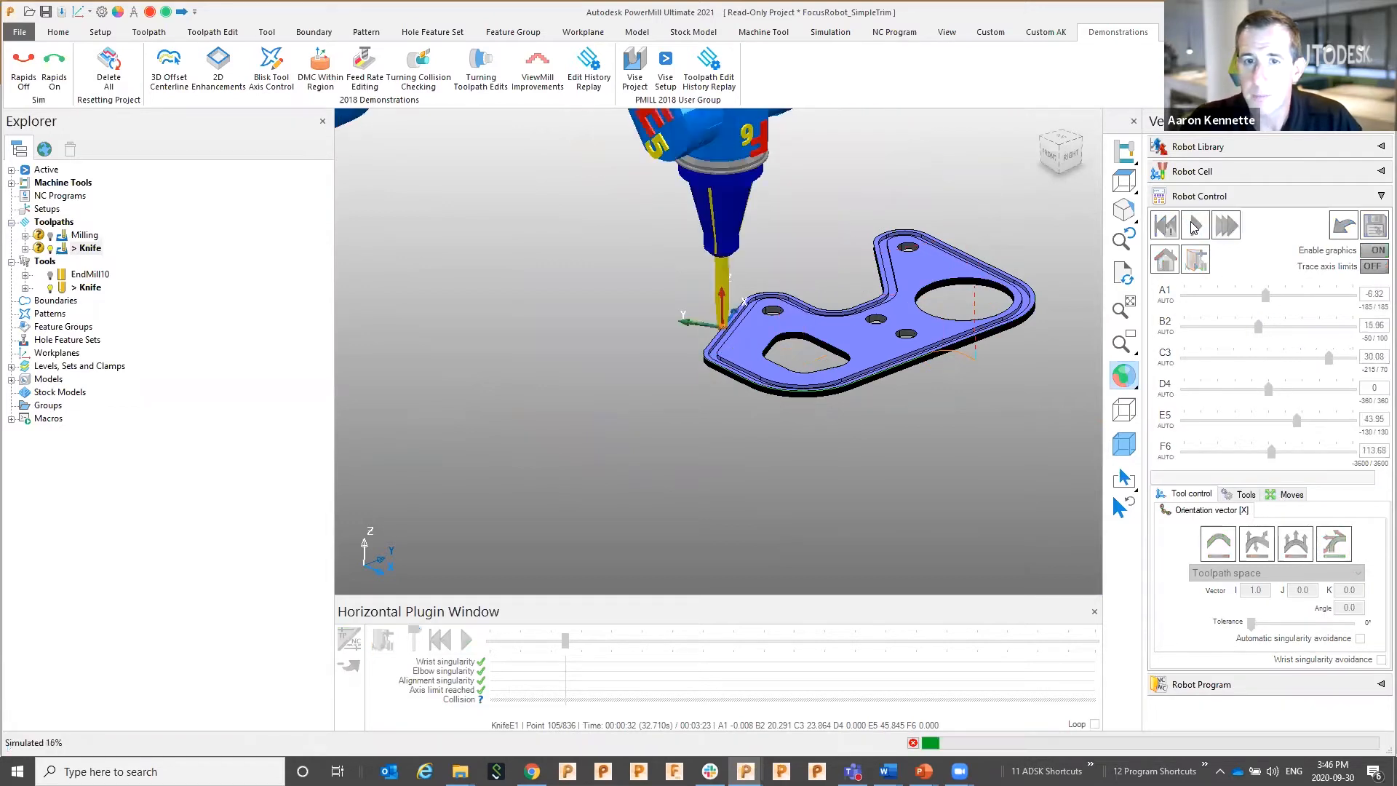
{"action": "left_click", "coordinate": [1195, 225]}
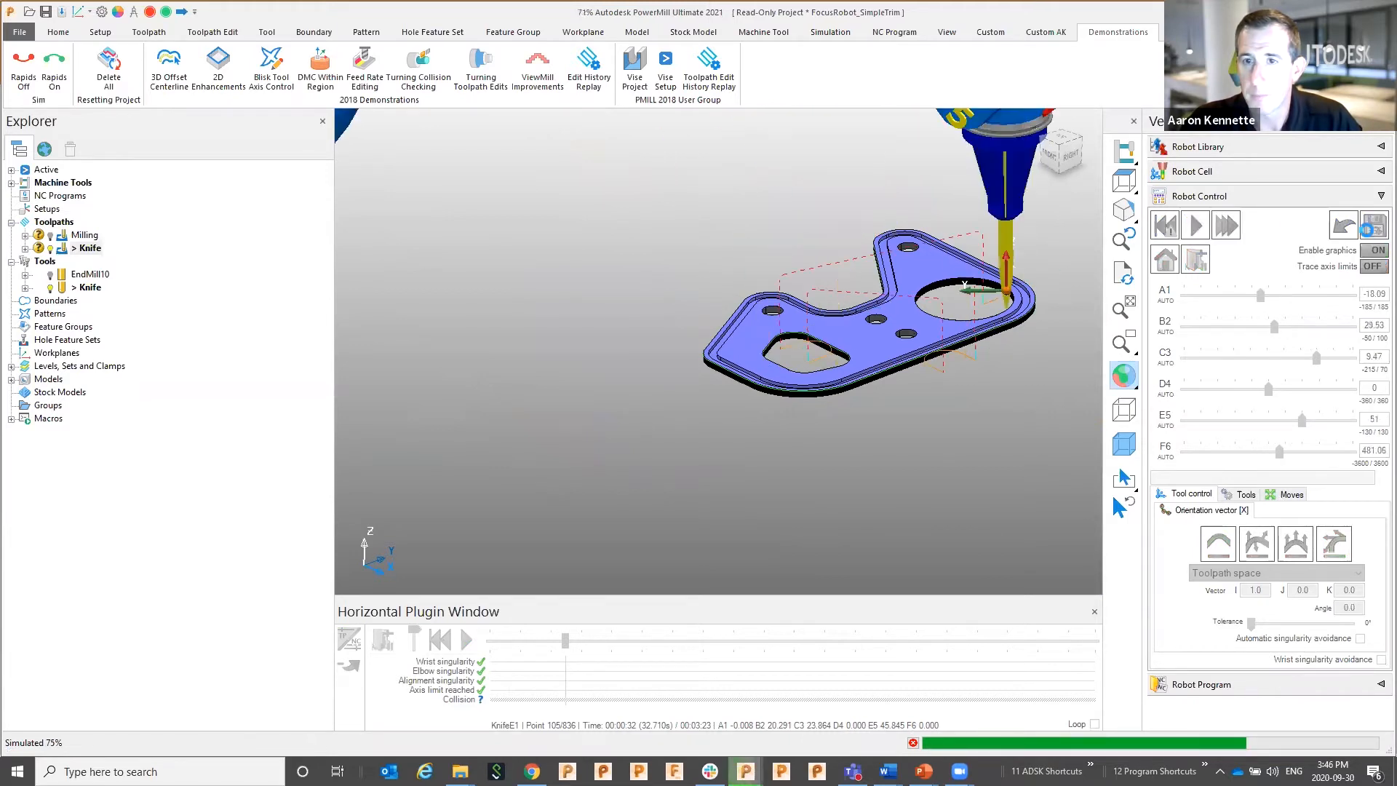
{"action": "left_click", "coordinate": [1372, 228]}
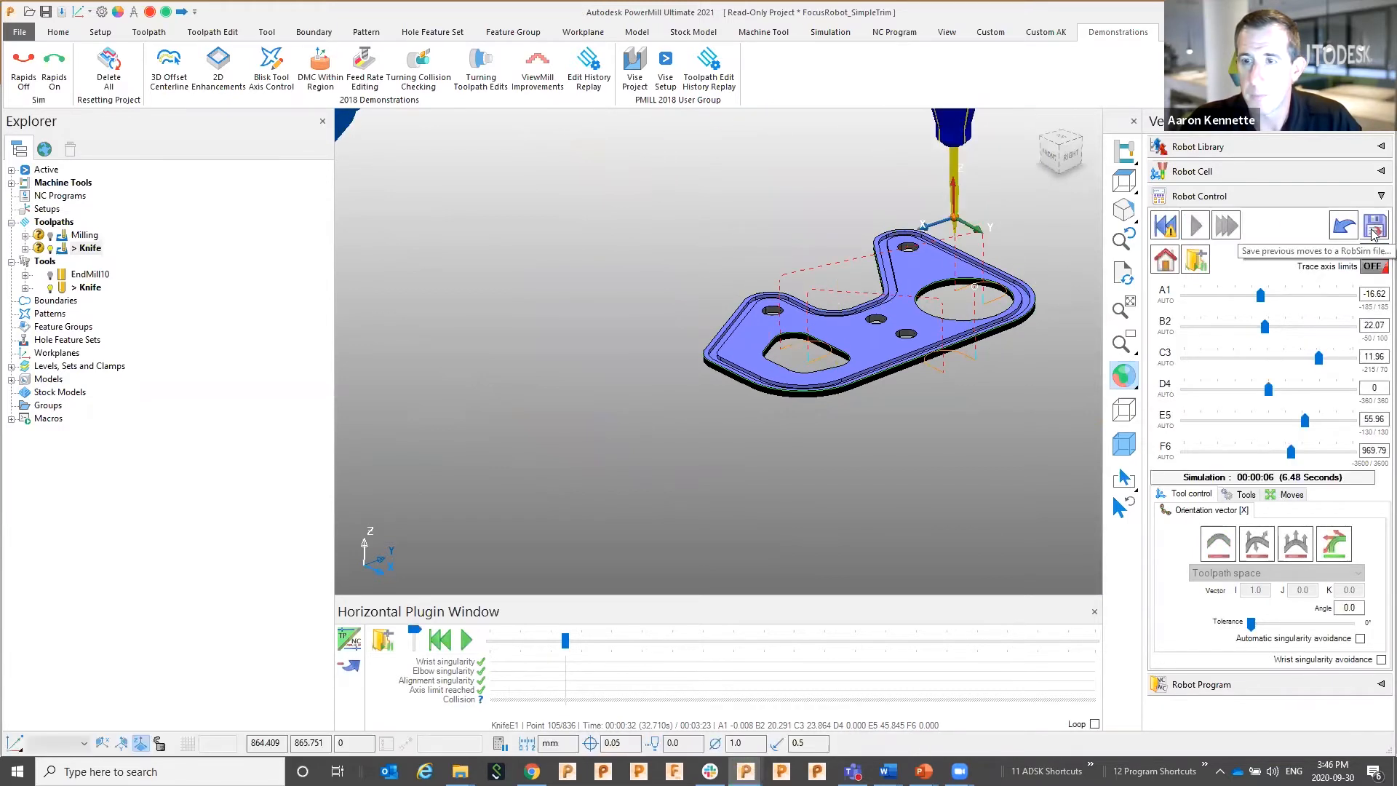
{"action": "type", "text": "E1"}
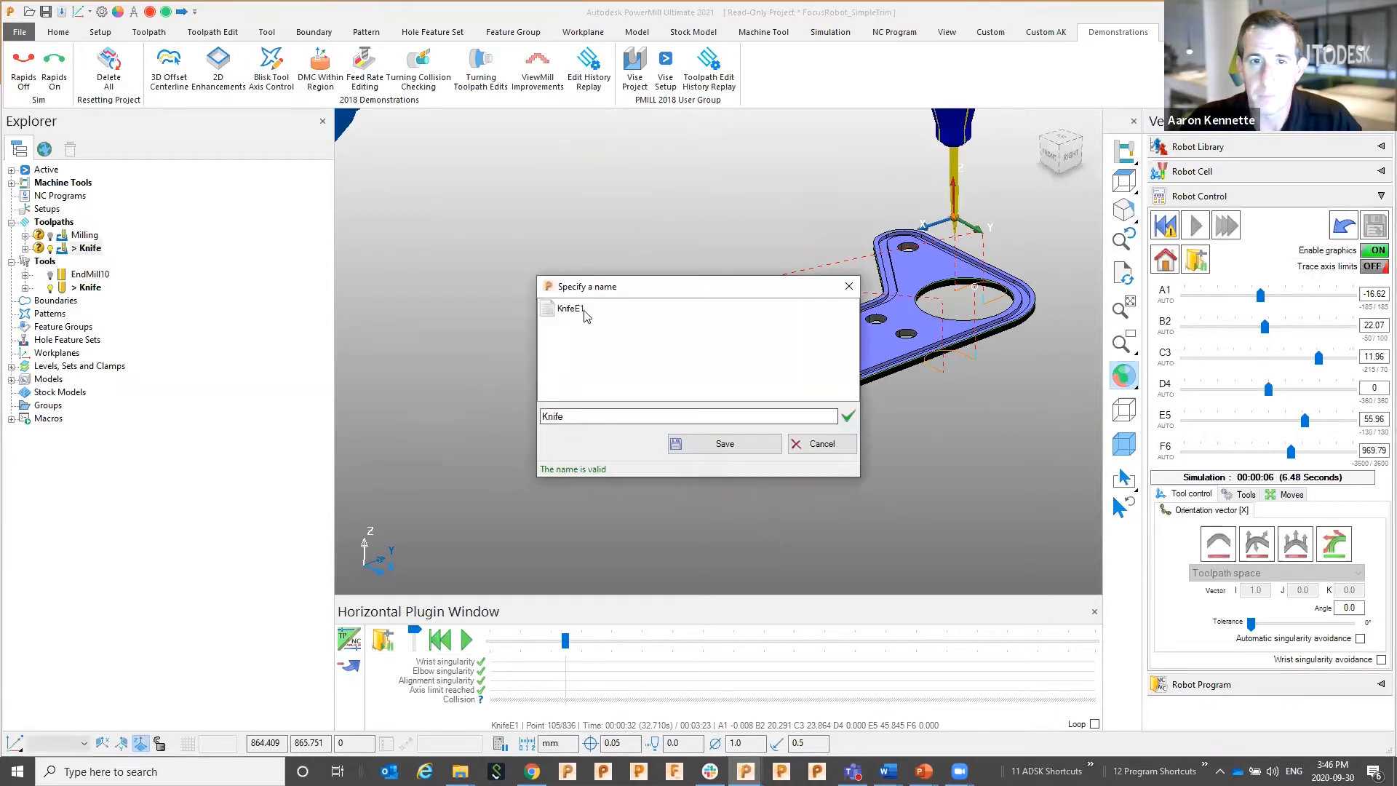
{"action": "left_click", "coordinate": [725, 443]}
{"action": "left_click", "coordinate": [727, 420]}
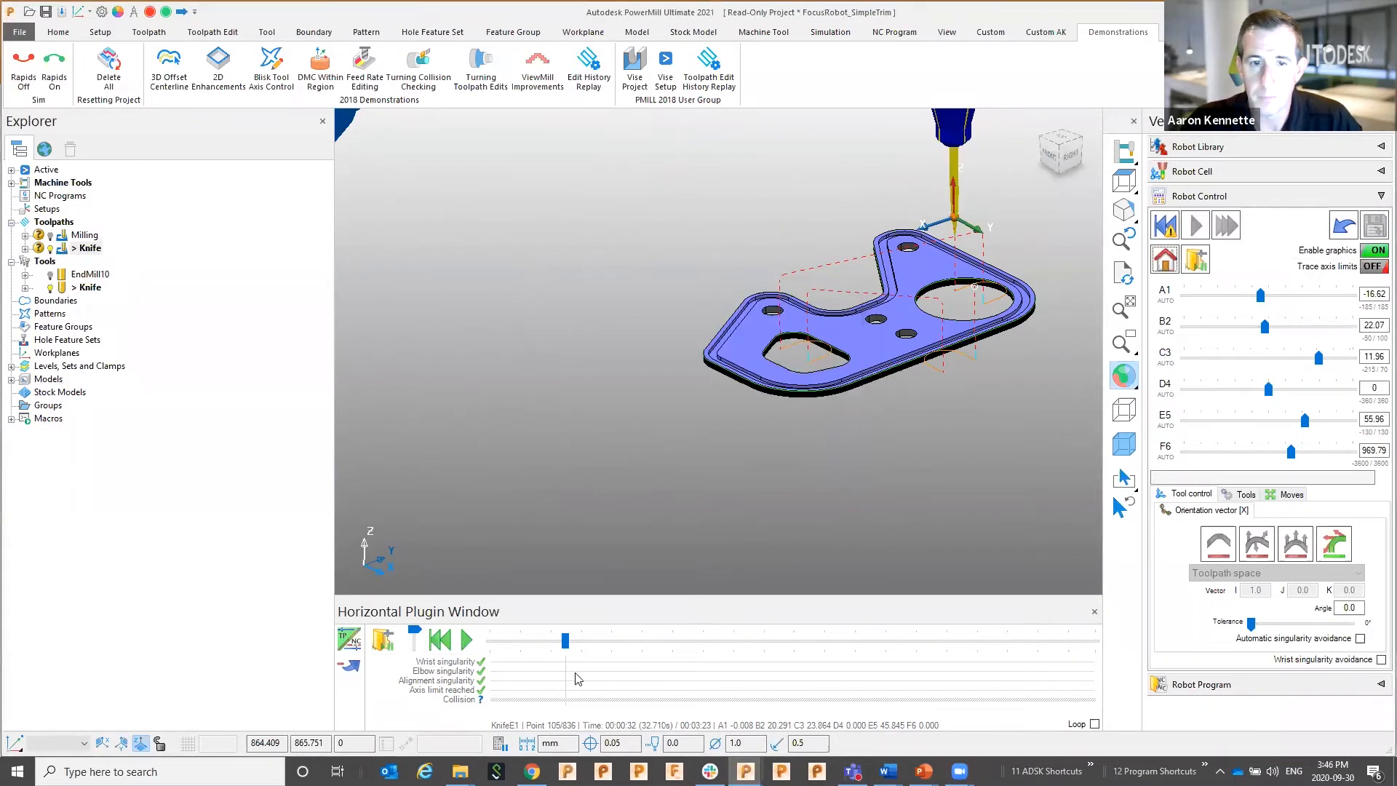
Set the orientation angle to 90 and re-simulate the Knife toolpath
{"action": "scroll", "coordinate": [610, 453], "scroll_direction": "up", "scroll_amount": 3}
{"action": "middle_click_drag", "start_coordinate": [610, 452], "coordinate": [369, 462], "text": "shift"}
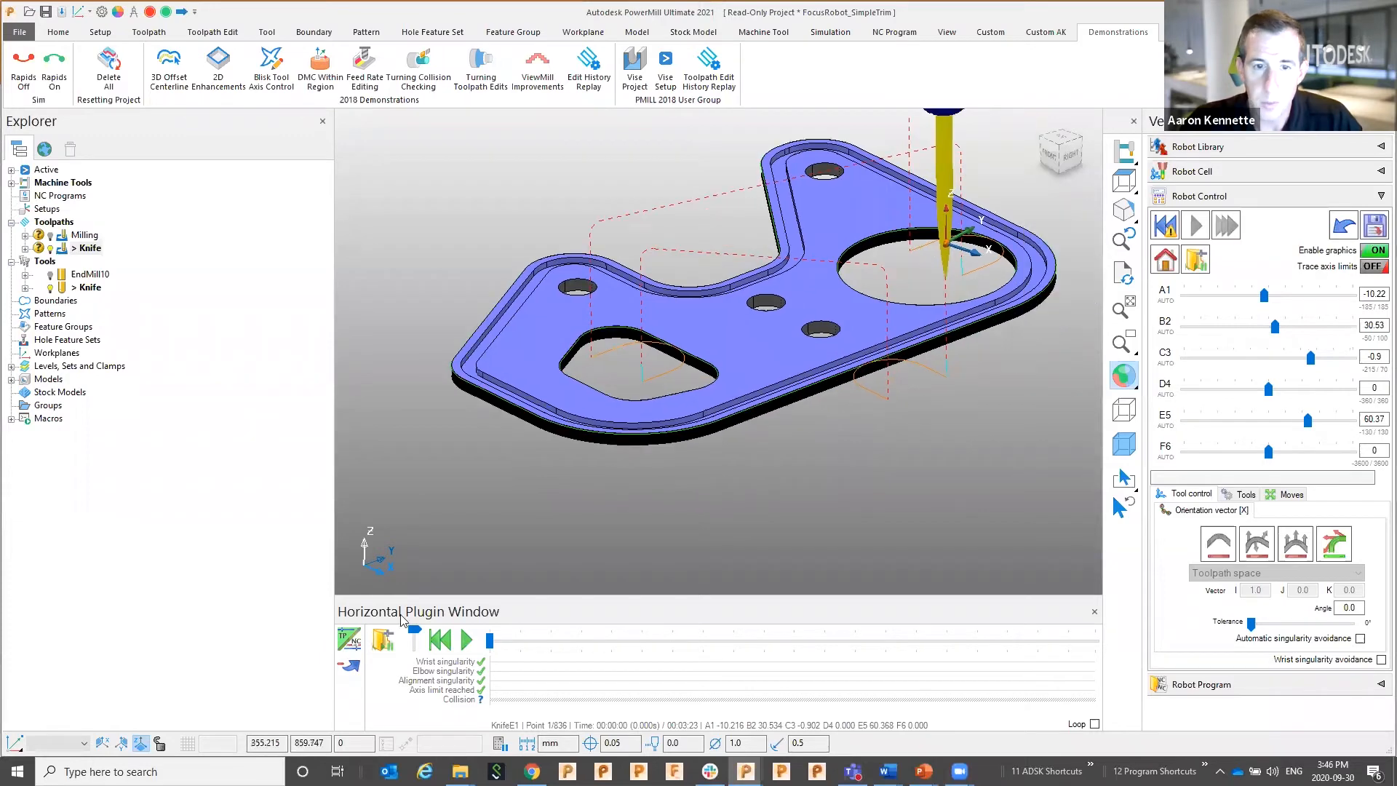
{"action": "left_click_drag", "start_coordinate": [492, 640], "coordinate": [584, 641]}
{"action": "scroll", "coordinate": [756, 424], "scroll_direction": "up", "scroll_amount": 3}
{"action": "scroll", "coordinate": [836, 358], "scroll_direction": "up", "scroll_amount": 2}
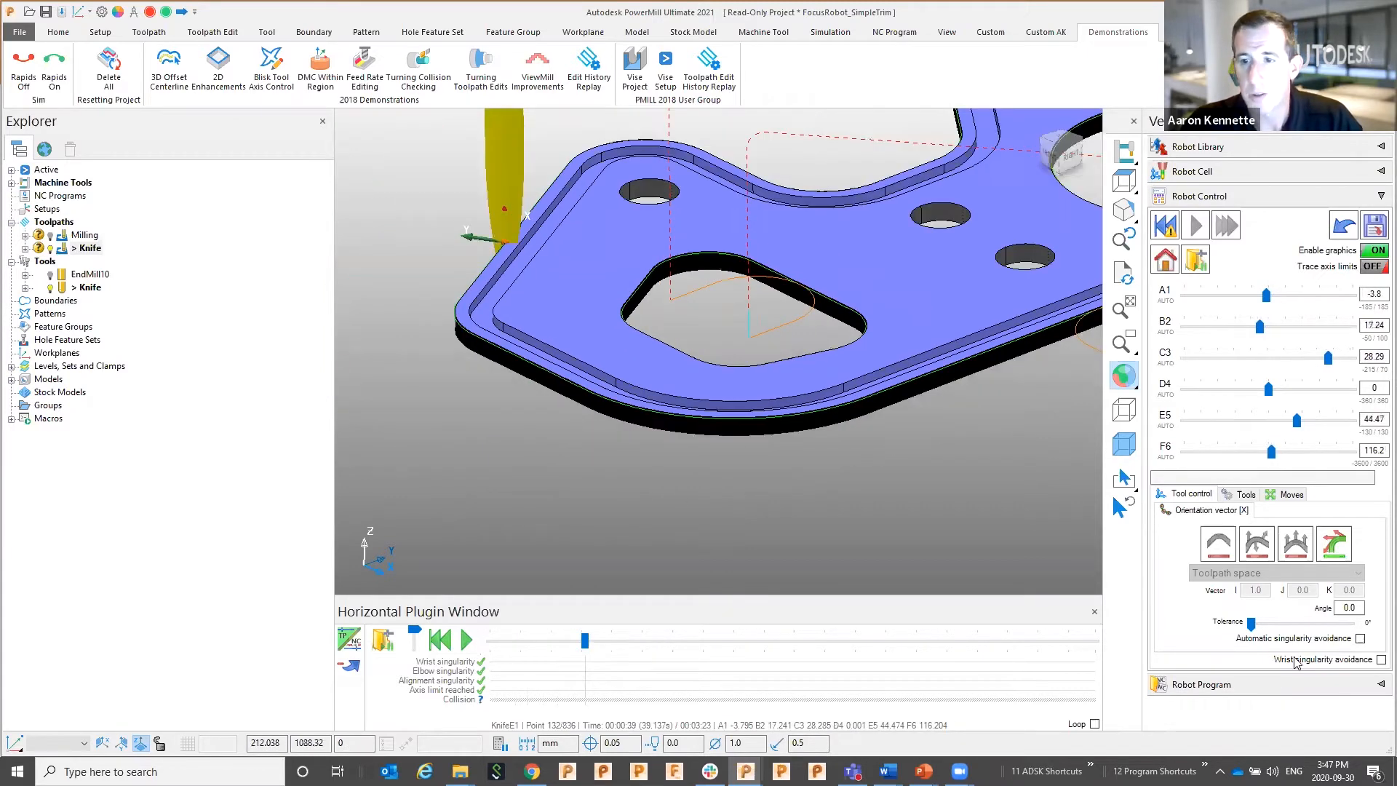
{"action": "double_click", "coordinate": [1349, 608]}
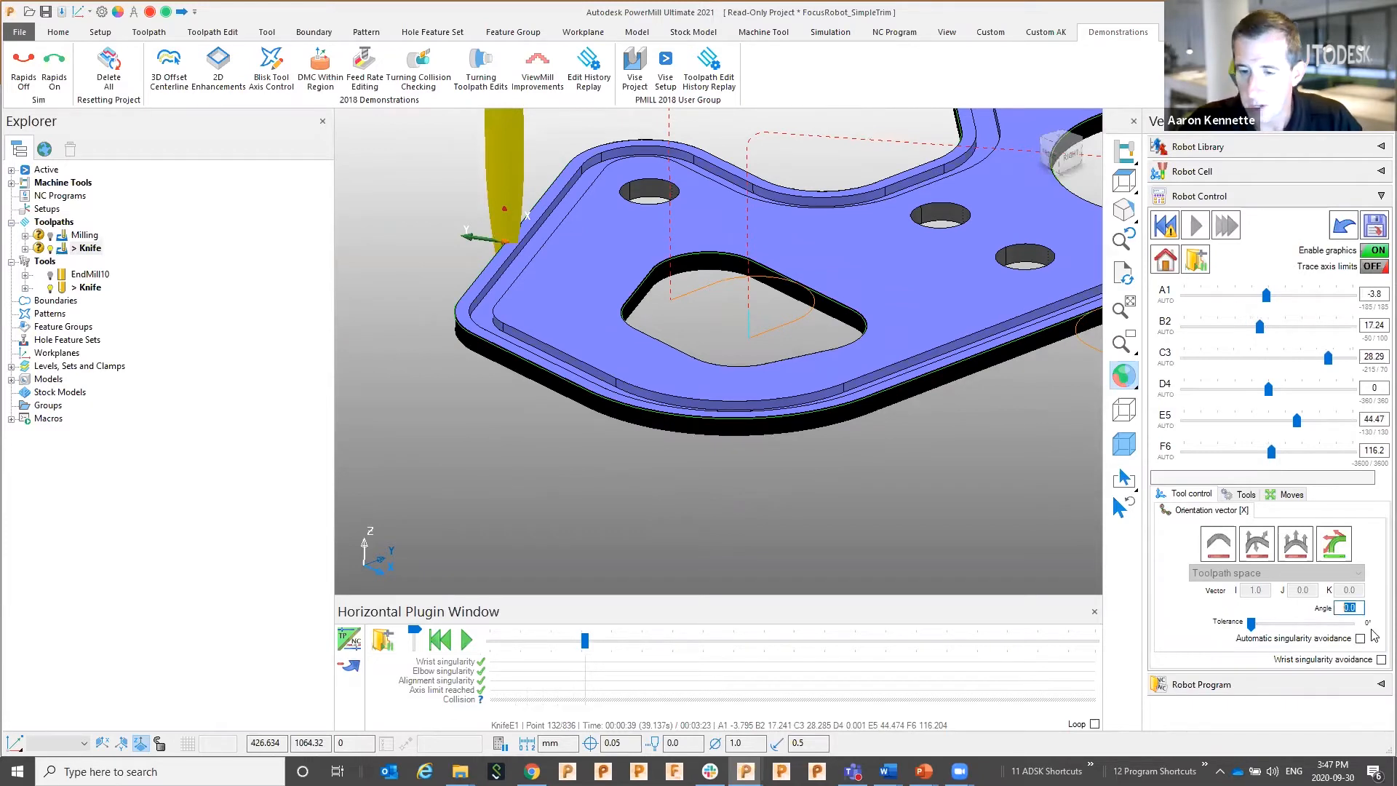
{"action": "type", "text": "90"}
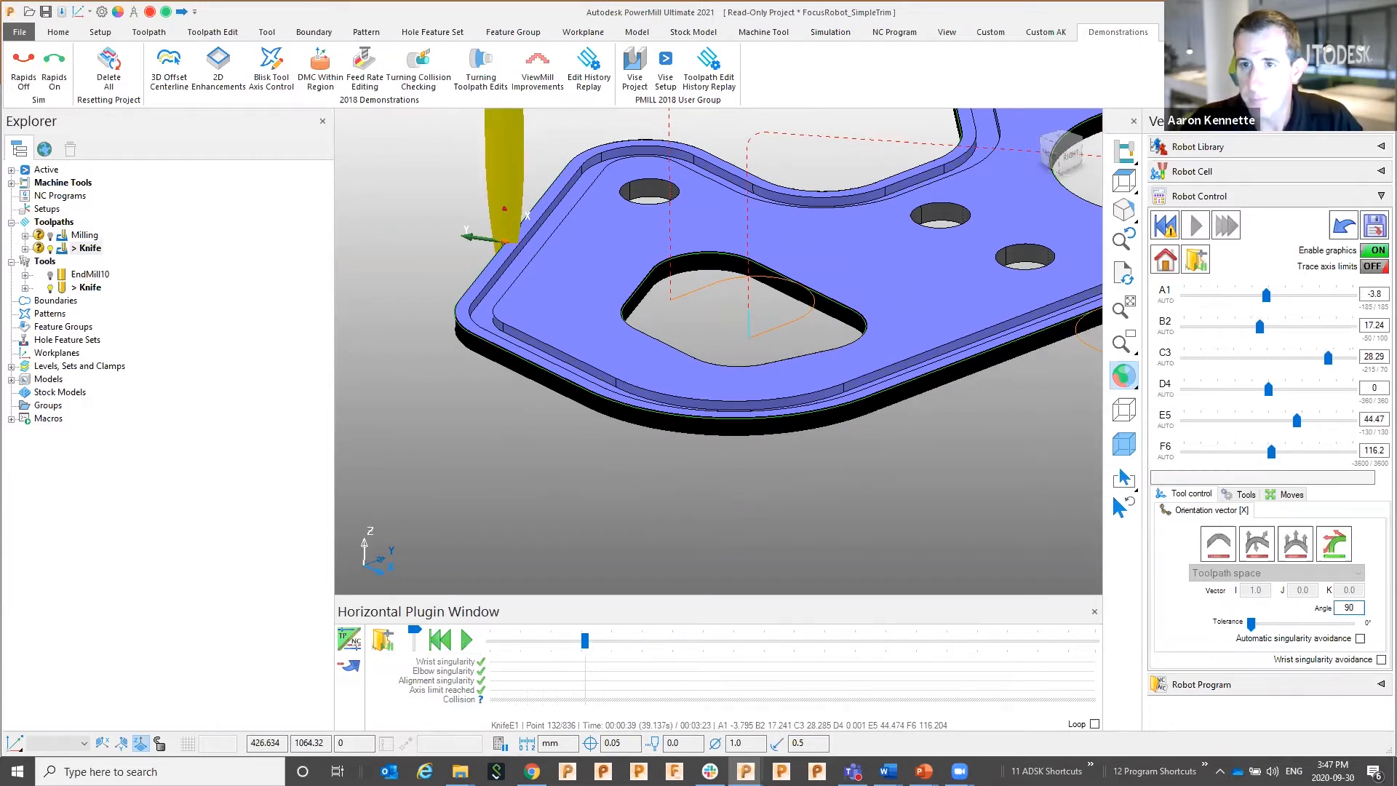
{"action": "left_click", "coordinate": [1191, 230]}
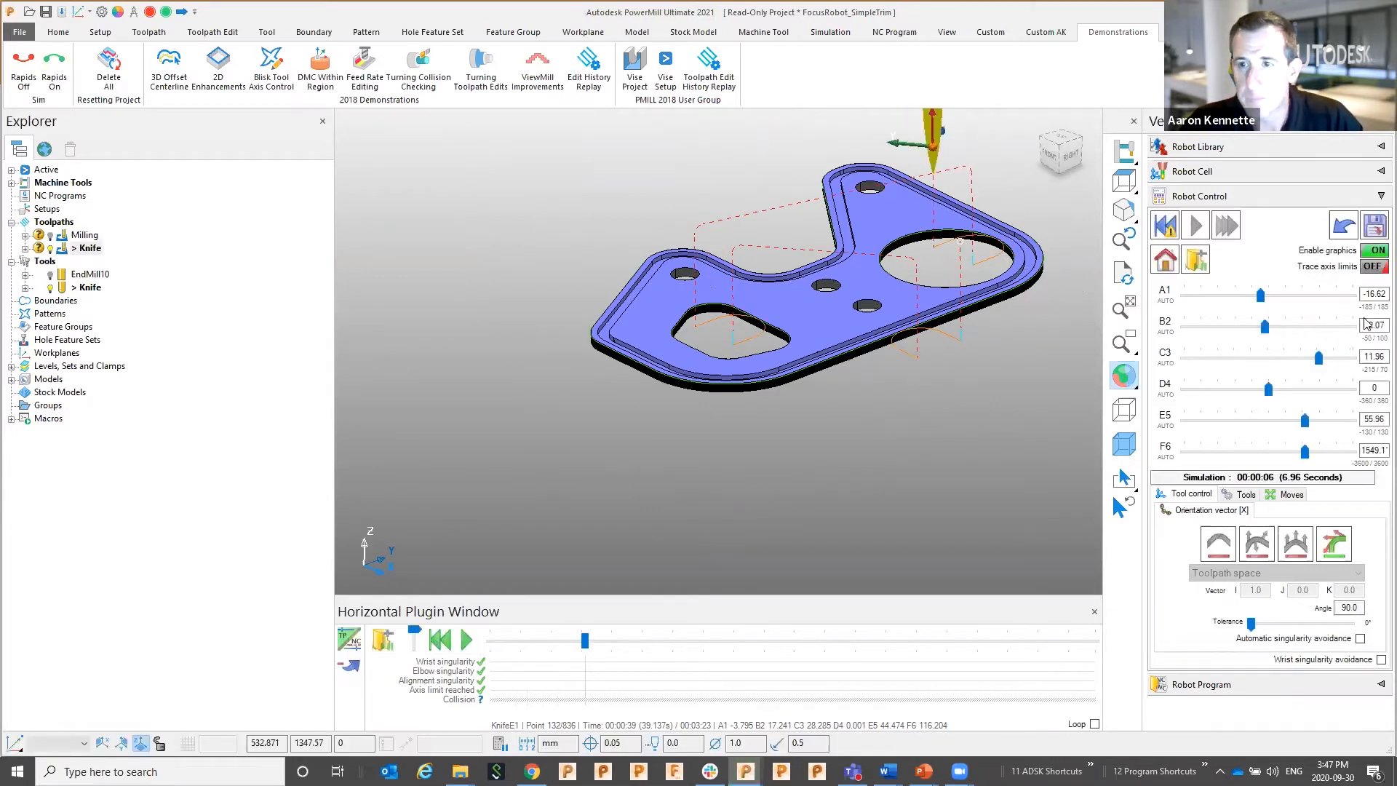
Save the new moves over the KnifeE1 program, confirming the overwrite
{"action": "left_click", "coordinate": [1374, 225]}
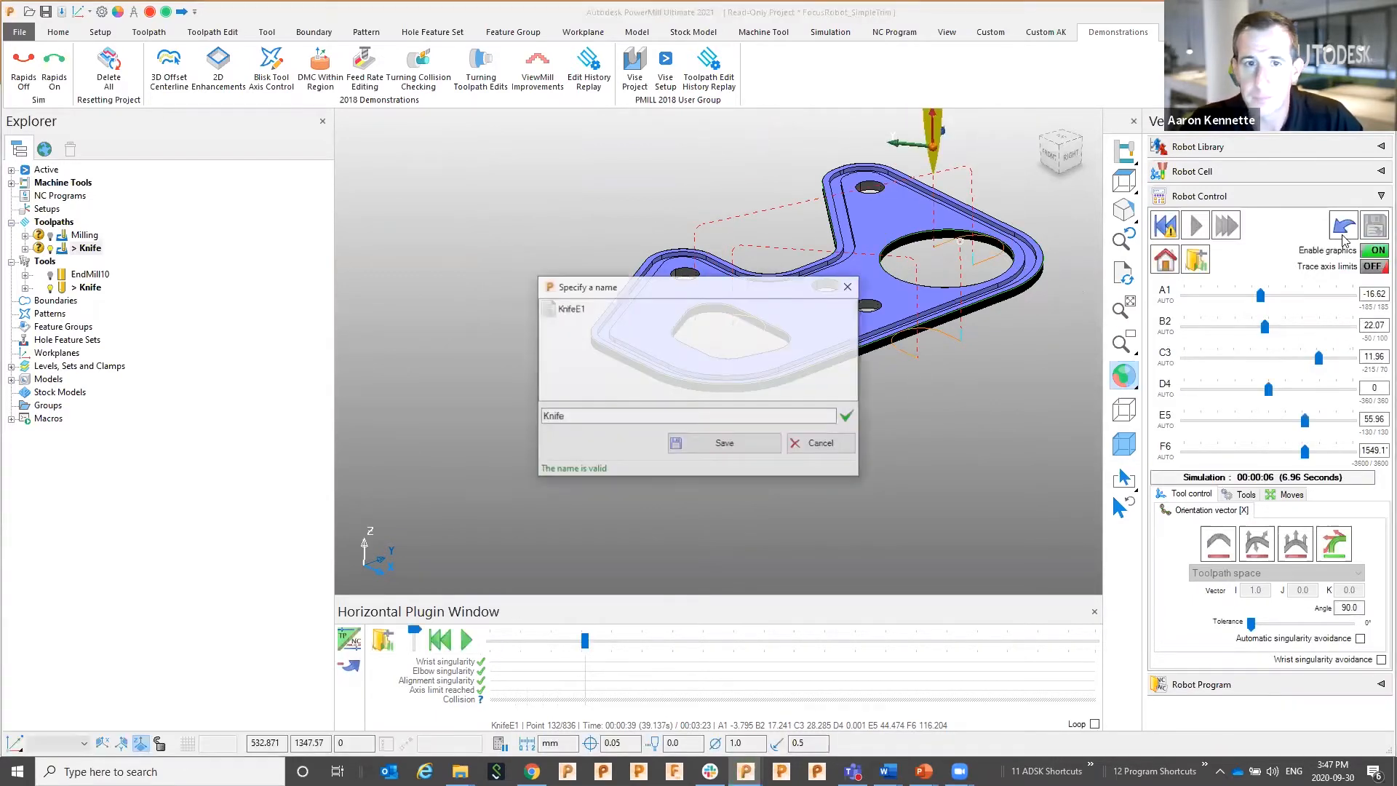
{"action": "left_click", "coordinate": [570, 308]}
{"action": "left_click", "coordinate": [719, 444]}
{"action": "left_click", "coordinate": [709, 417]}
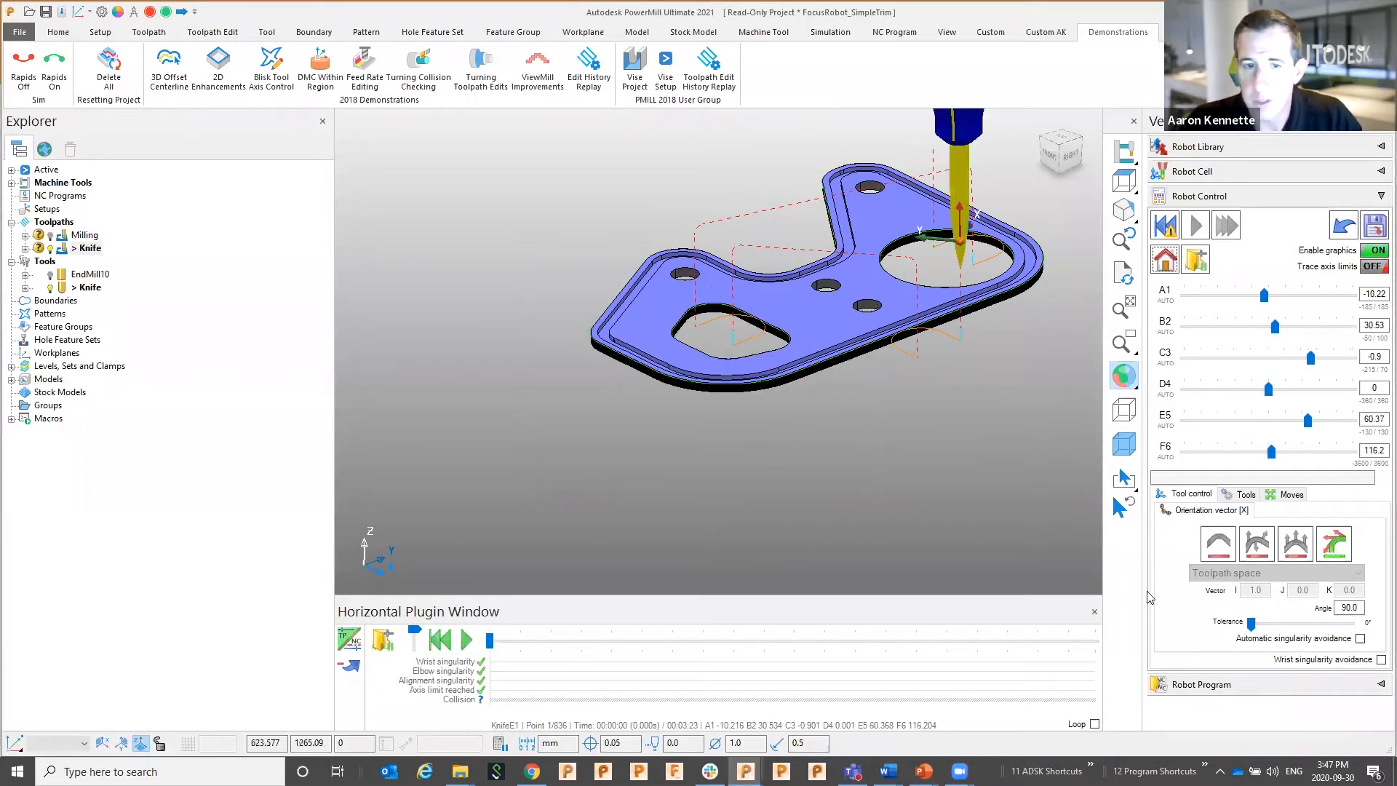
Step the robot along the toolpath to inspect the knife, then switch to the FocusRobot_EVOCar window
{"action": "left_click_drag", "start_coordinate": [489, 647], "coordinate": [501, 647]}
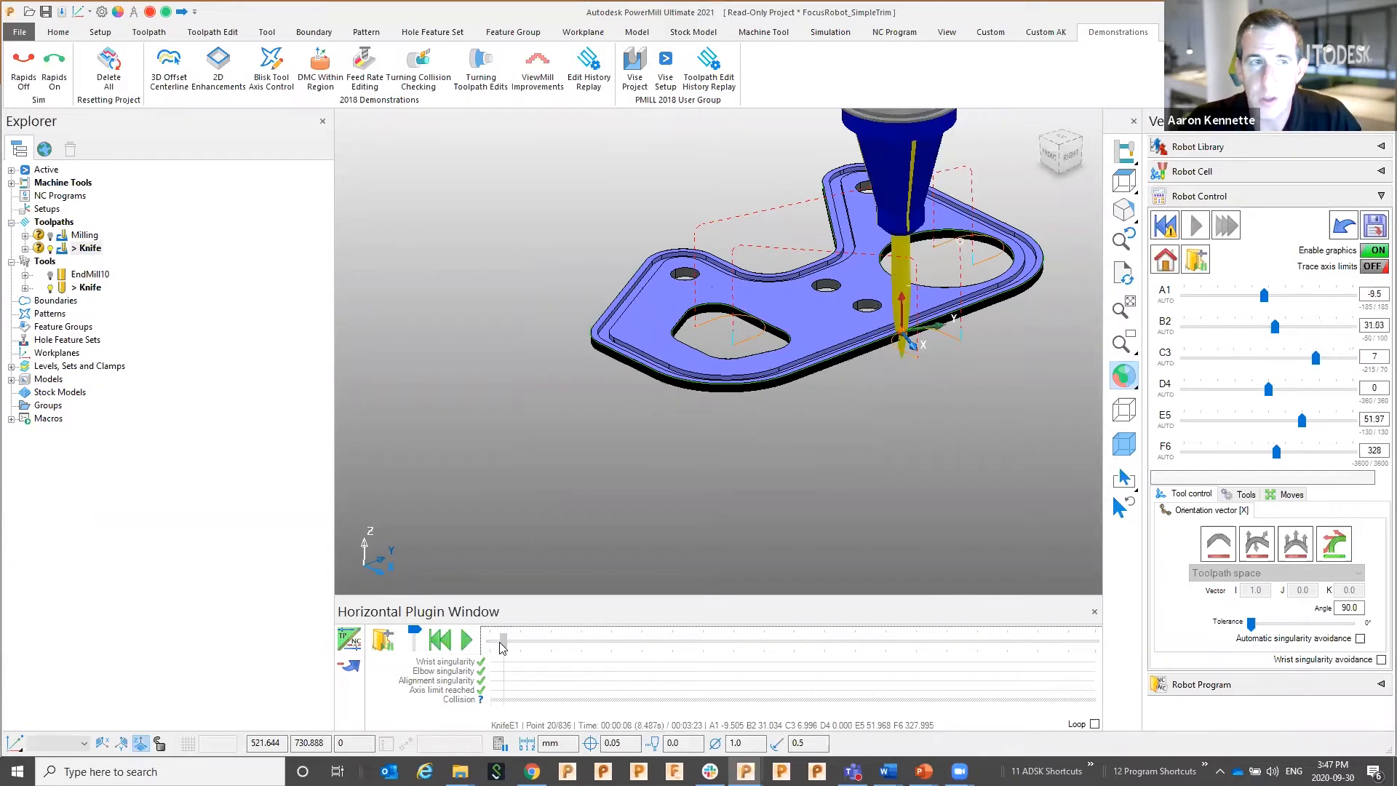
{"action": "scroll", "coordinate": [884, 421], "scroll_direction": "up", "scroll_amount": 3}
{"action": "middle_click_drag", "start_coordinate": [1049, 280], "coordinate": [792, 369], "text": "shift"}
{"action": "scroll", "coordinate": [549, 531], "scroll_direction": "up", "scroll_amount": 3}
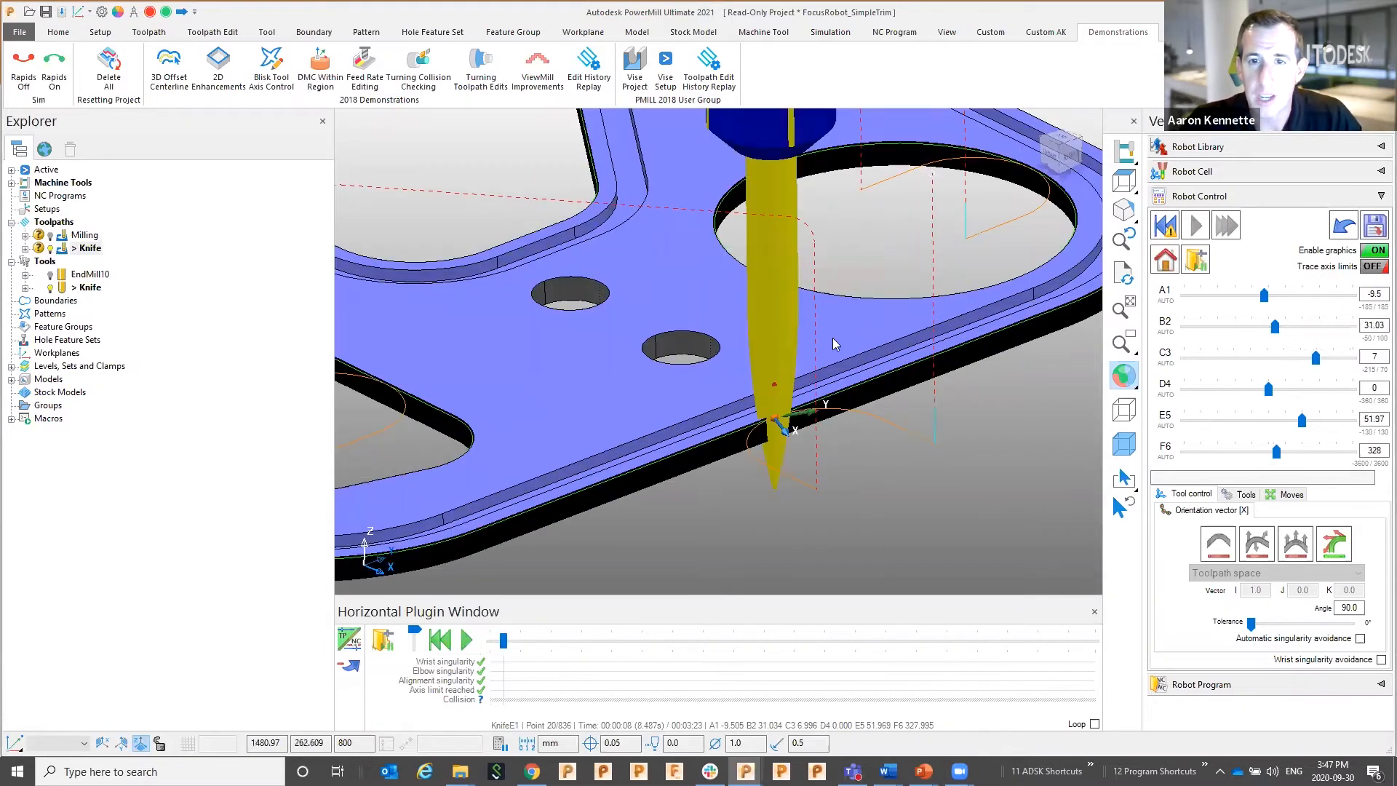
{"action": "left_click_drag", "start_coordinate": [502, 647], "coordinate": [622, 644]}
{"action": "scroll", "coordinate": [595, 541], "scroll_direction": "down", "scroll_amount": 5}
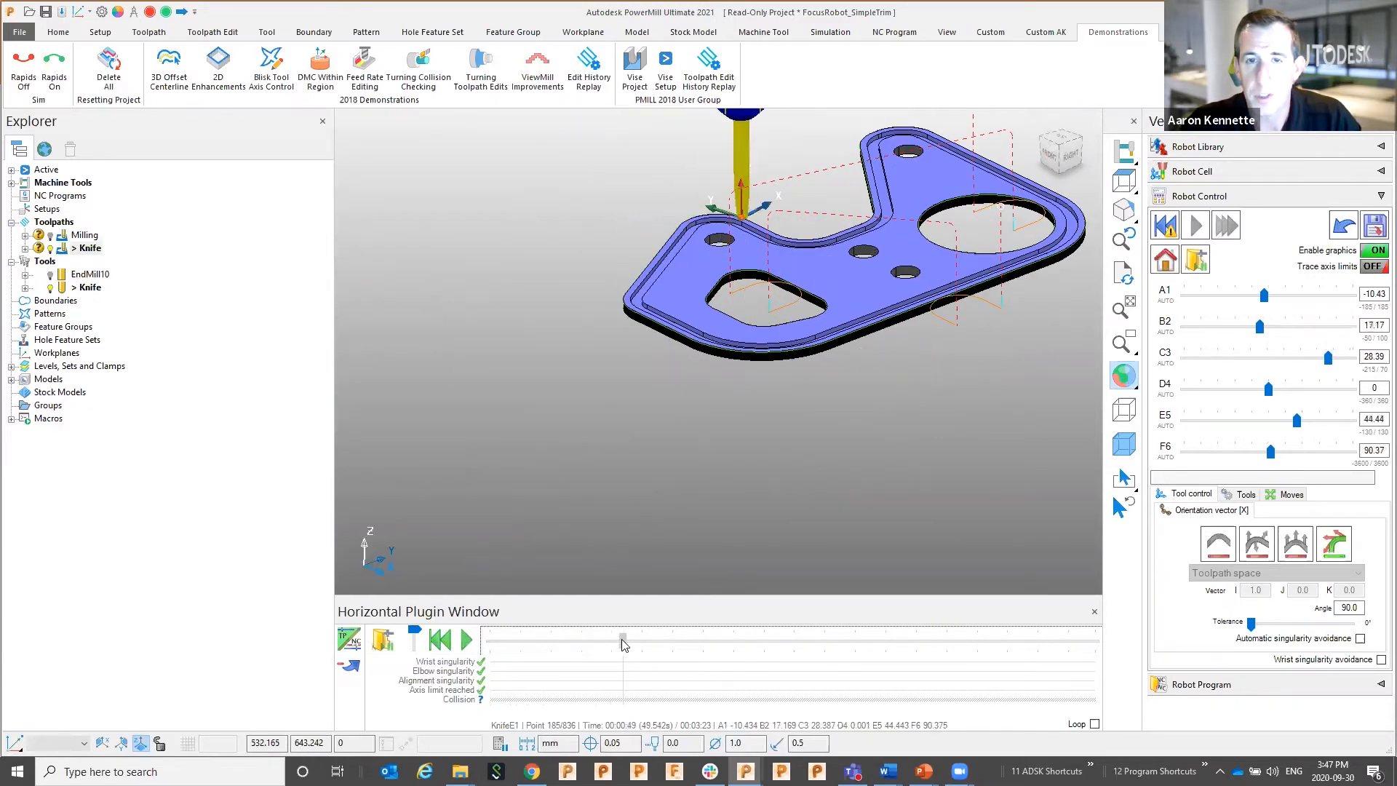
{"action": "scroll", "coordinate": [889, 277], "scroll_direction": "down", "scroll_amount": 5}
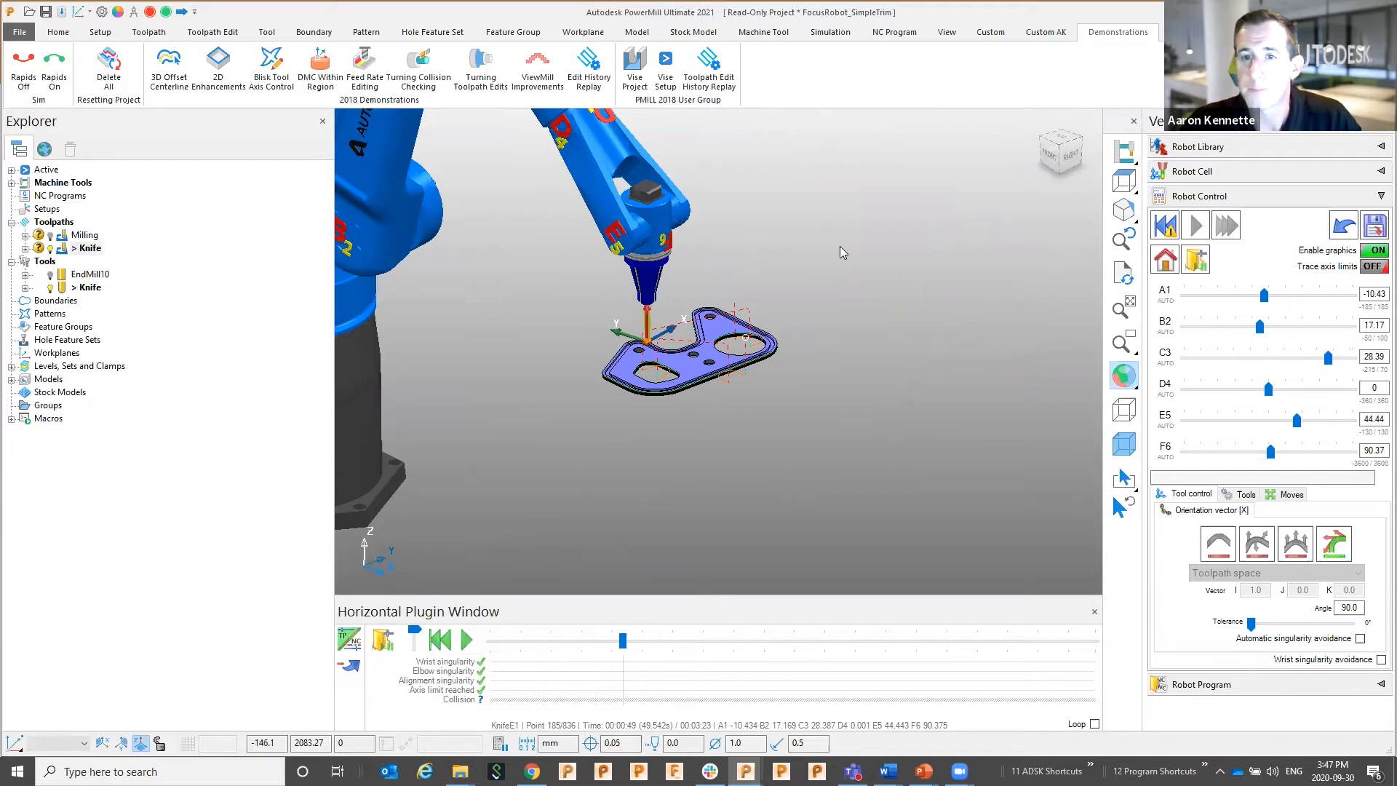
{"action": "scroll", "coordinate": [839, 246], "scroll_direction": "down", "scroll_amount": 5}
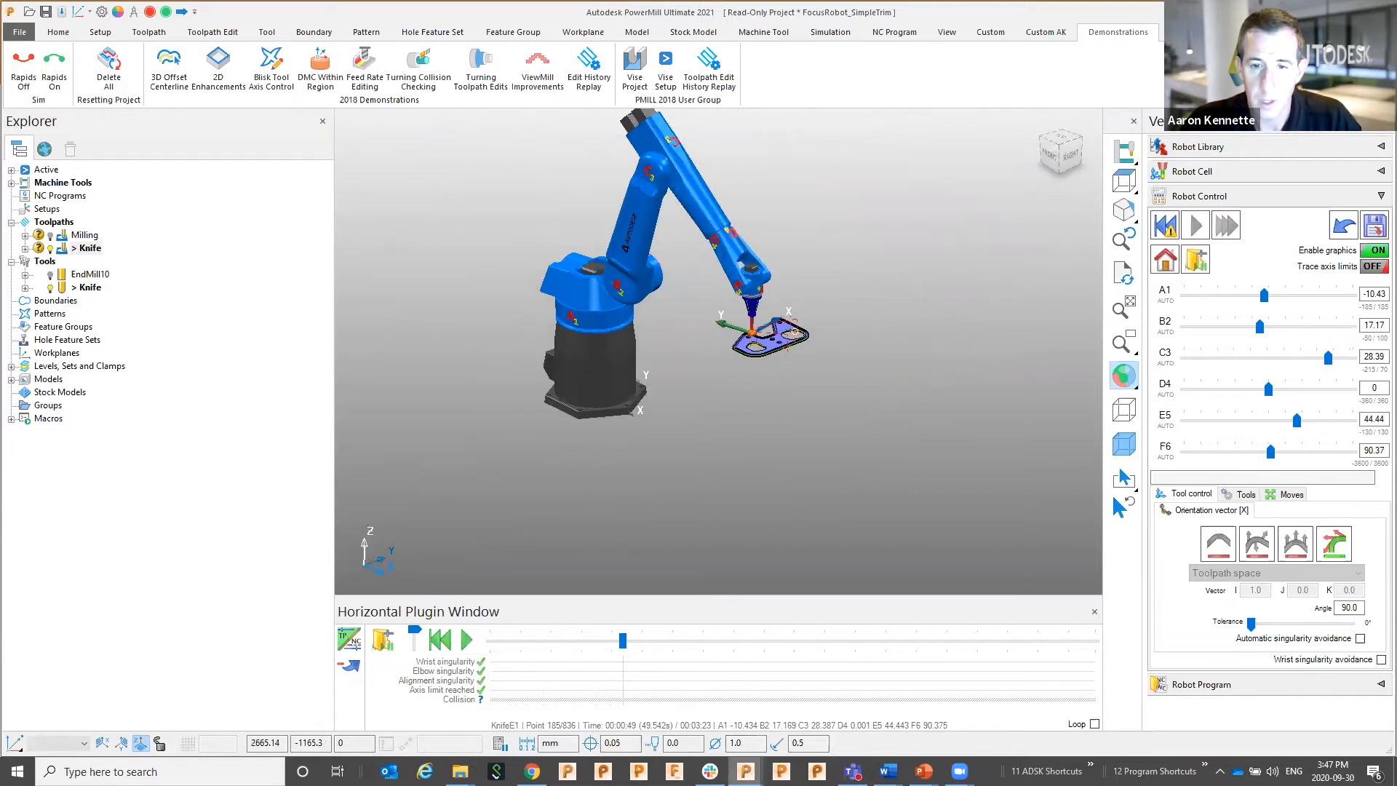
{"action": "mouse_move", "coordinate": [745, 772]}
{"action": "left_click", "coordinate": [765, 749]}
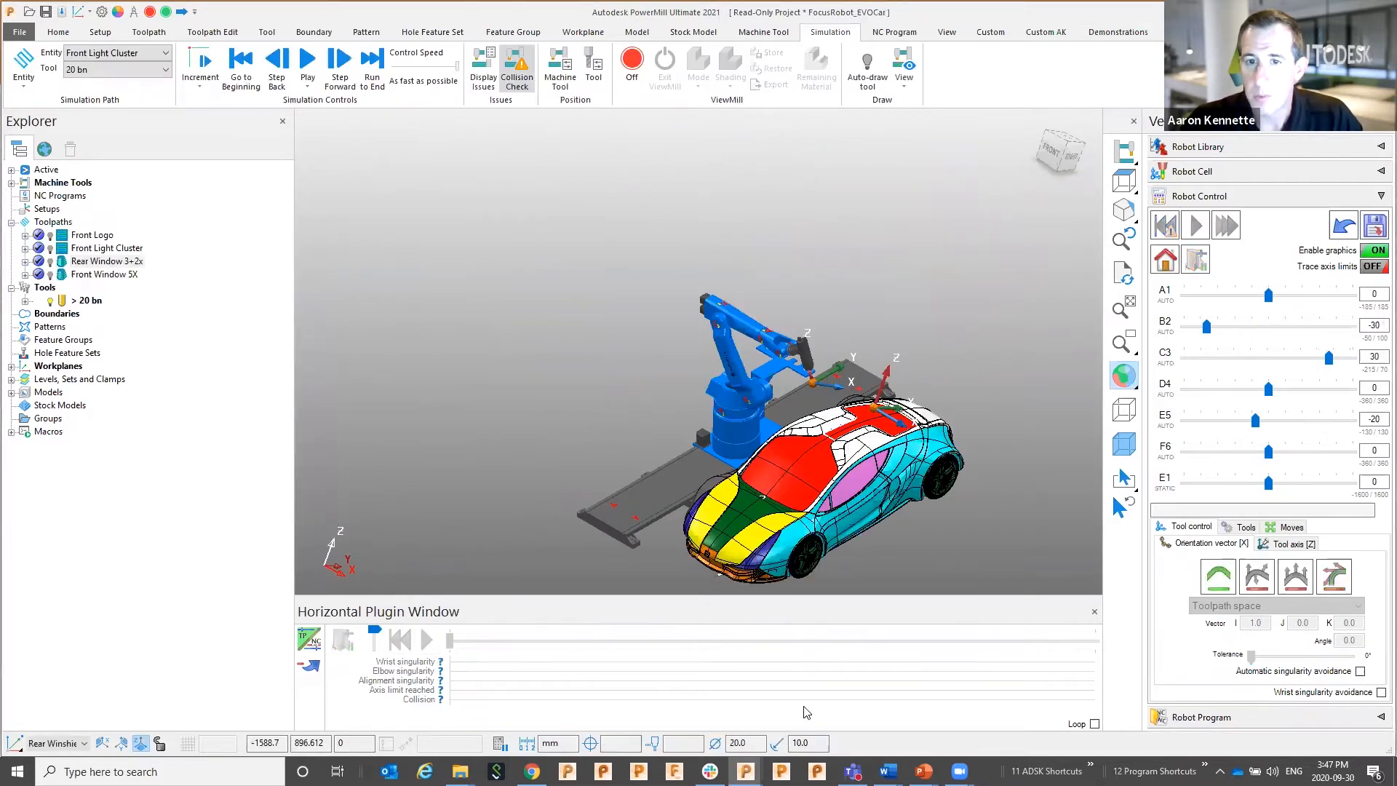
Select Rear Window 3+2x, attach the tool at its start, and simulate it fully in 40.74 seconds
{"action": "middle_click_drag", "start_coordinate": [897, 320], "coordinate": [892, 234], "text": "shift"}
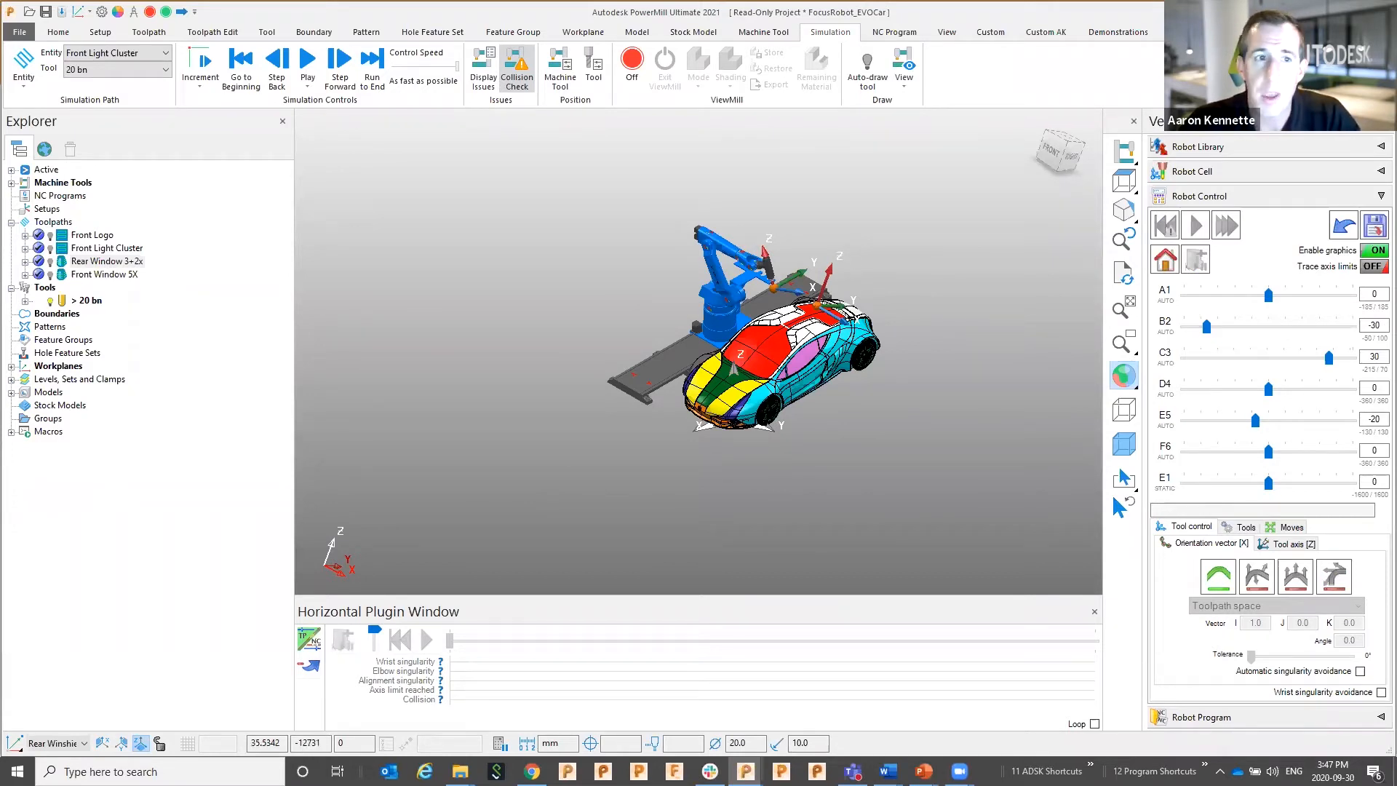
{"action": "left_click", "coordinate": [66, 266]}
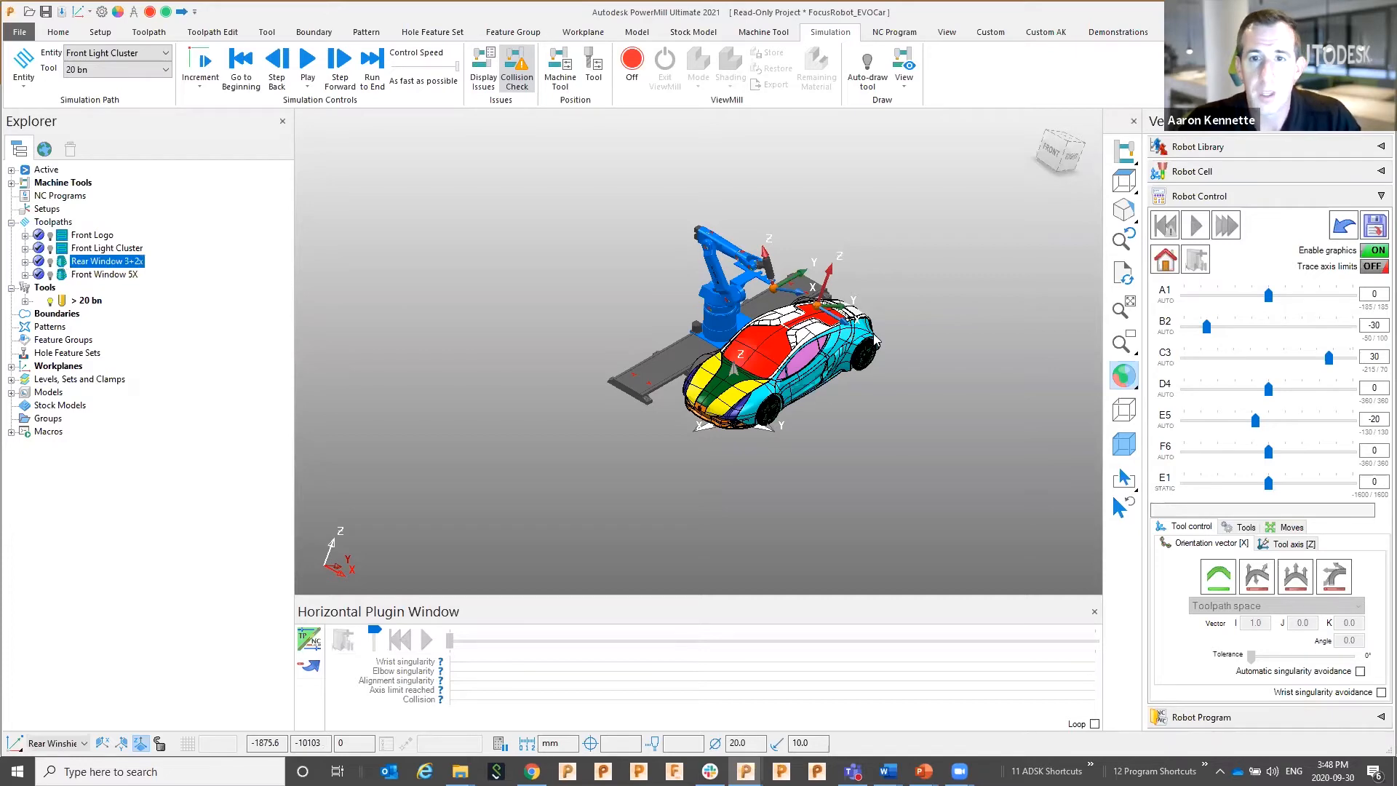
{"action": "scroll", "coordinate": [860, 304], "scroll_direction": "up", "scroll_amount": 5}
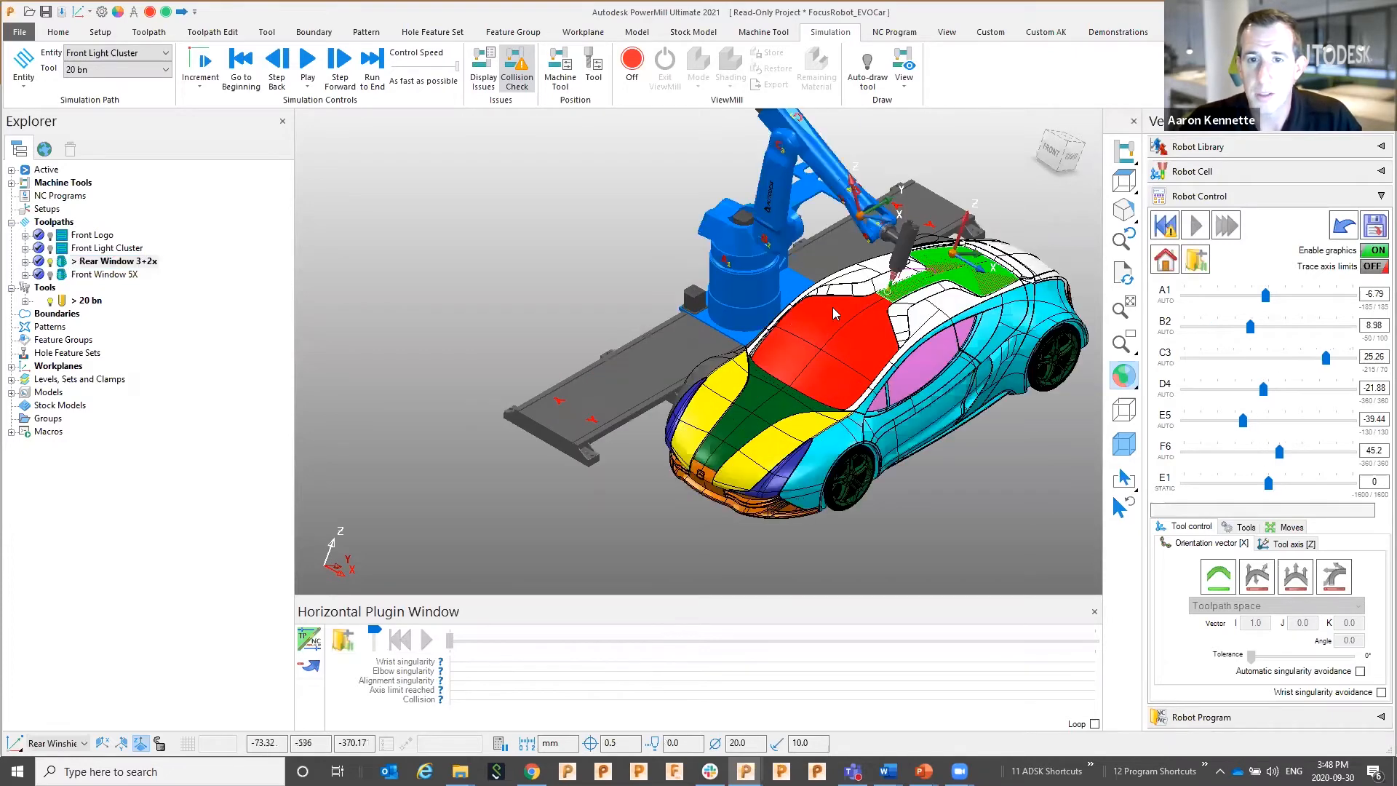
{"action": "middle_click_drag", "start_coordinate": [832, 307], "coordinate": [743, 331], "text": "shift"}
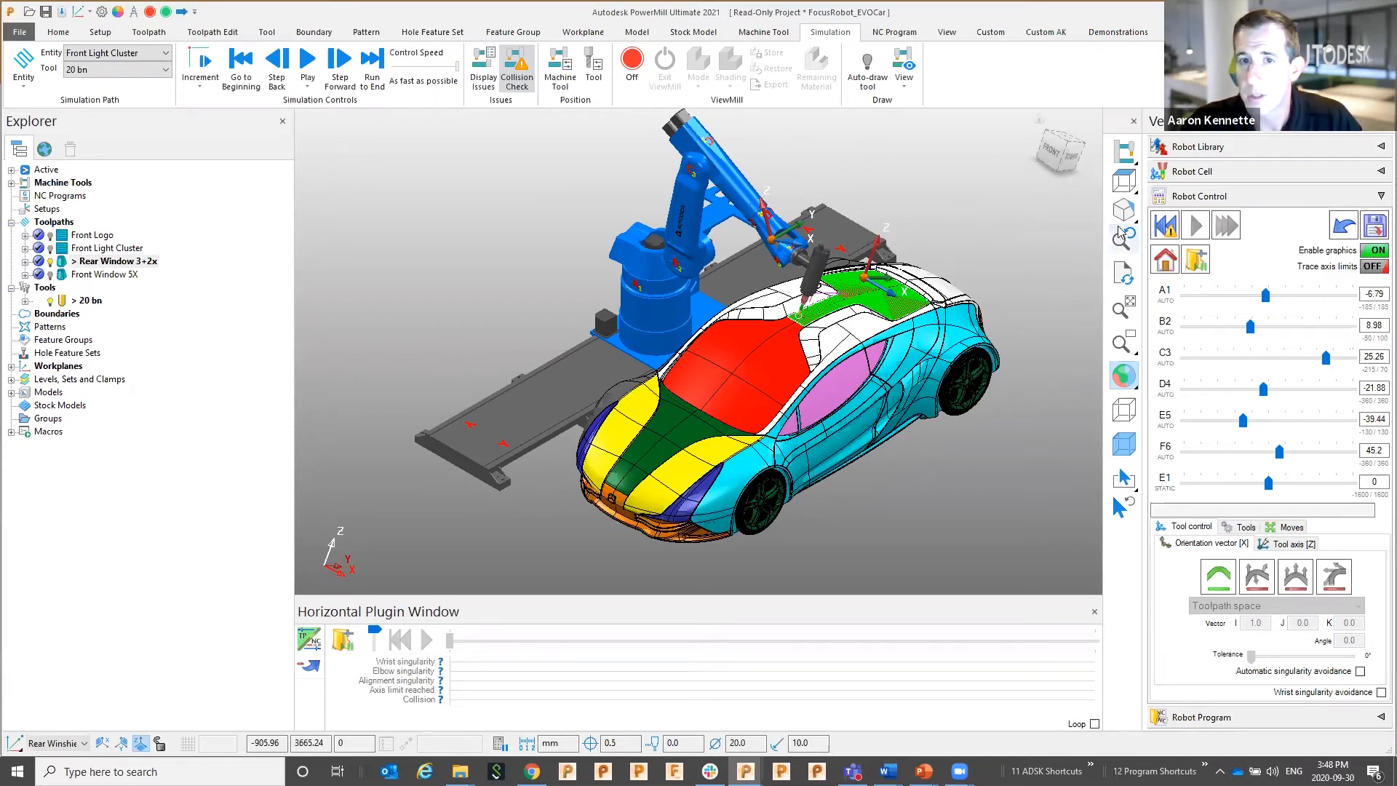
{"action": "left_click", "coordinate": [1166, 227]}
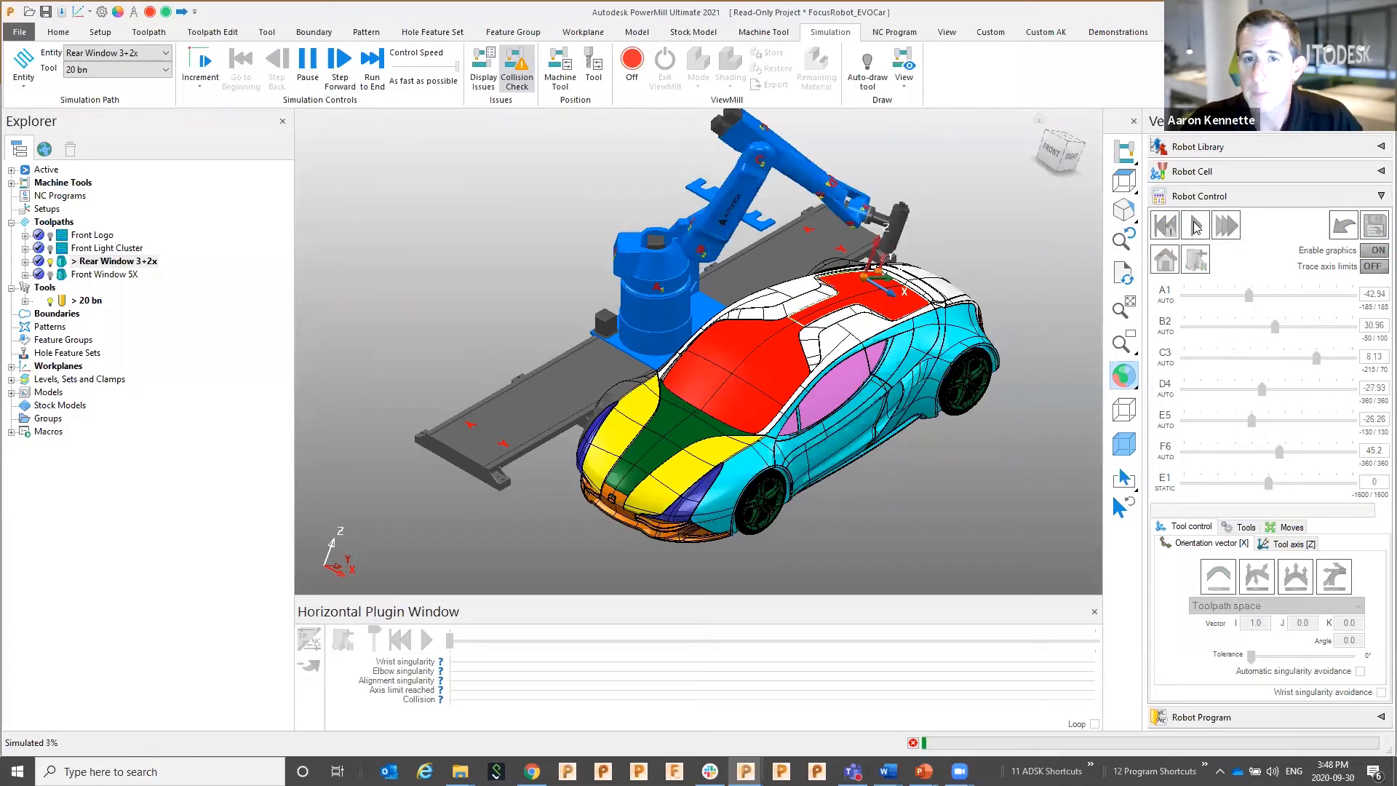
{"action": "left_click", "coordinate": [1195, 227]}
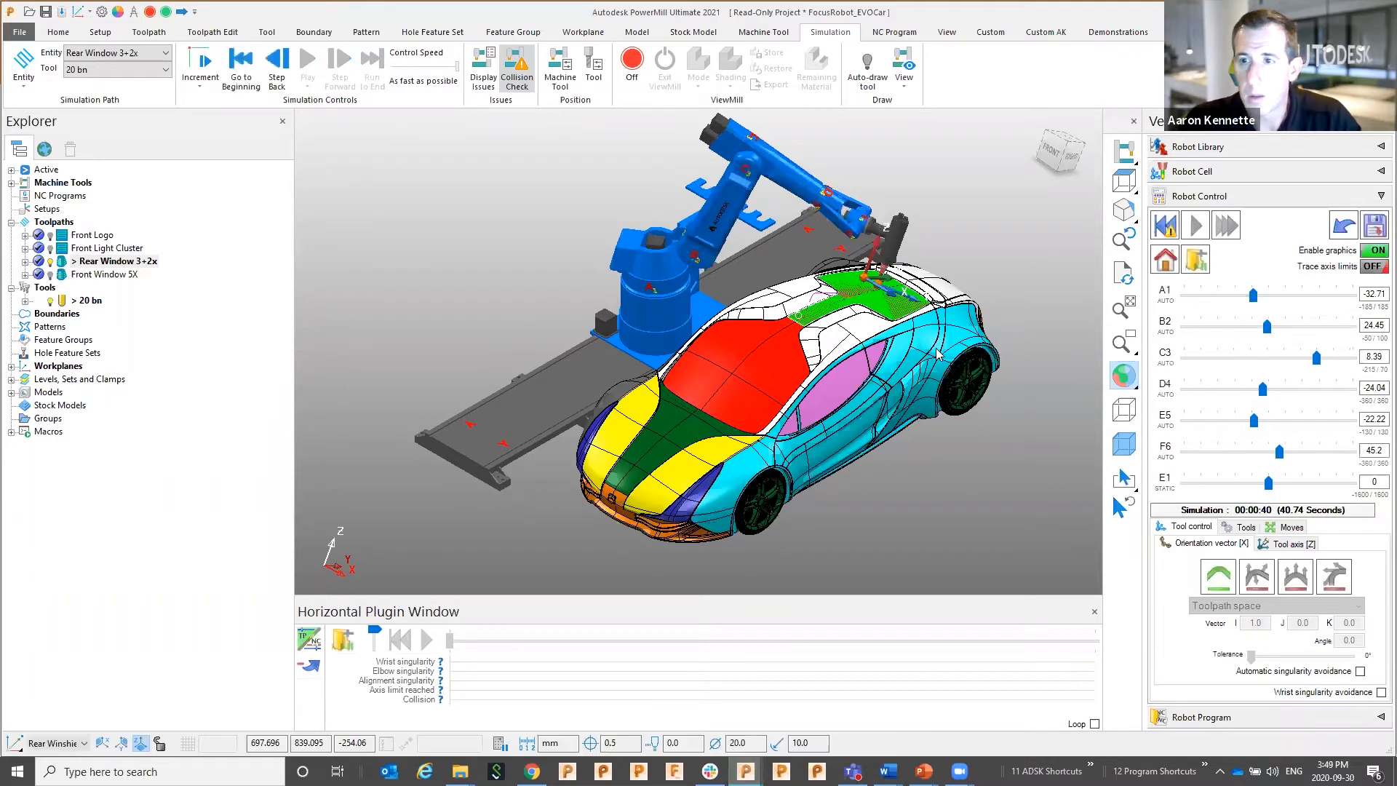
Save the simulated program over Rear Window 3+2xE1, confirming the overwrite
{"action": "left_click", "coordinate": [1374, 226]}
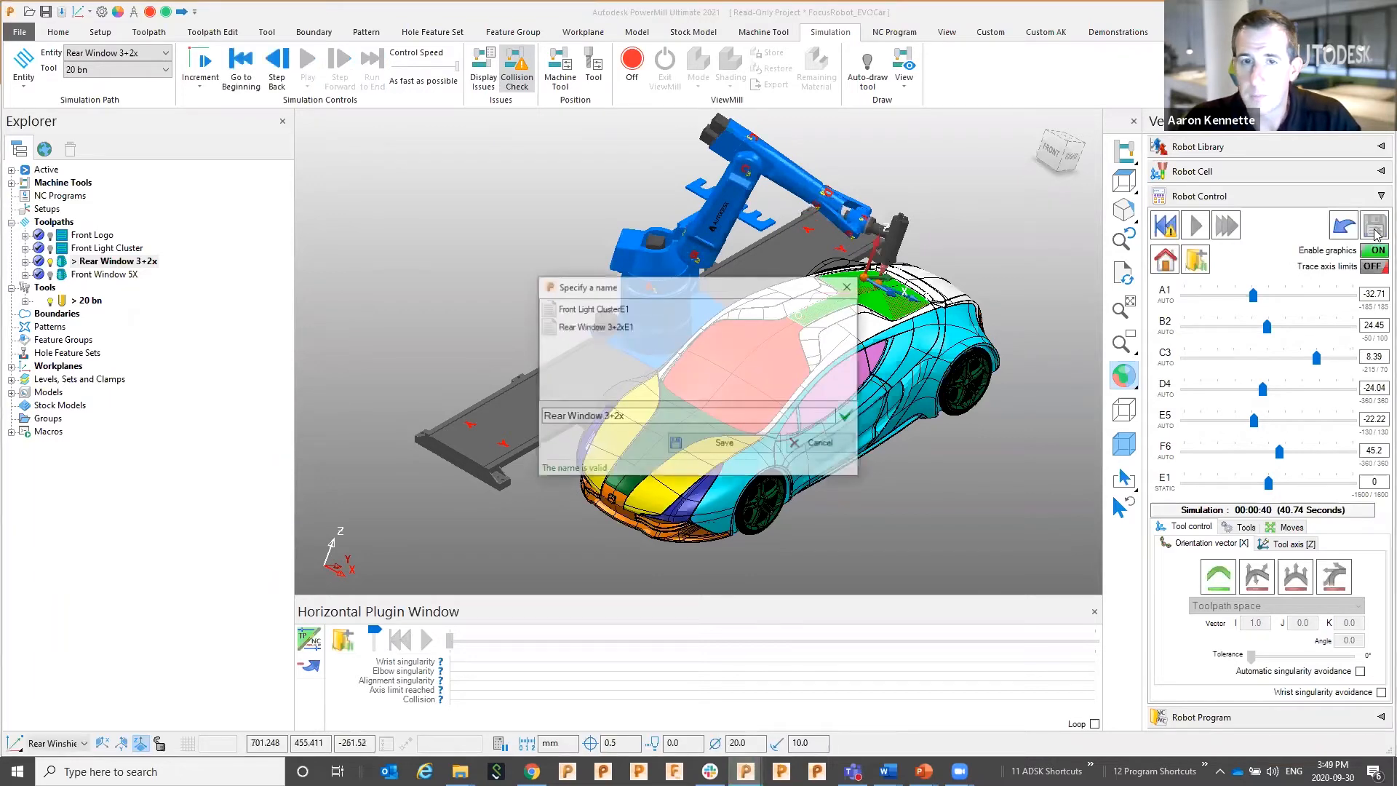
{"action": "left_click", "coordinate": [611, 327]}
{"action": "left_click", "coordinate": [723, 441]}
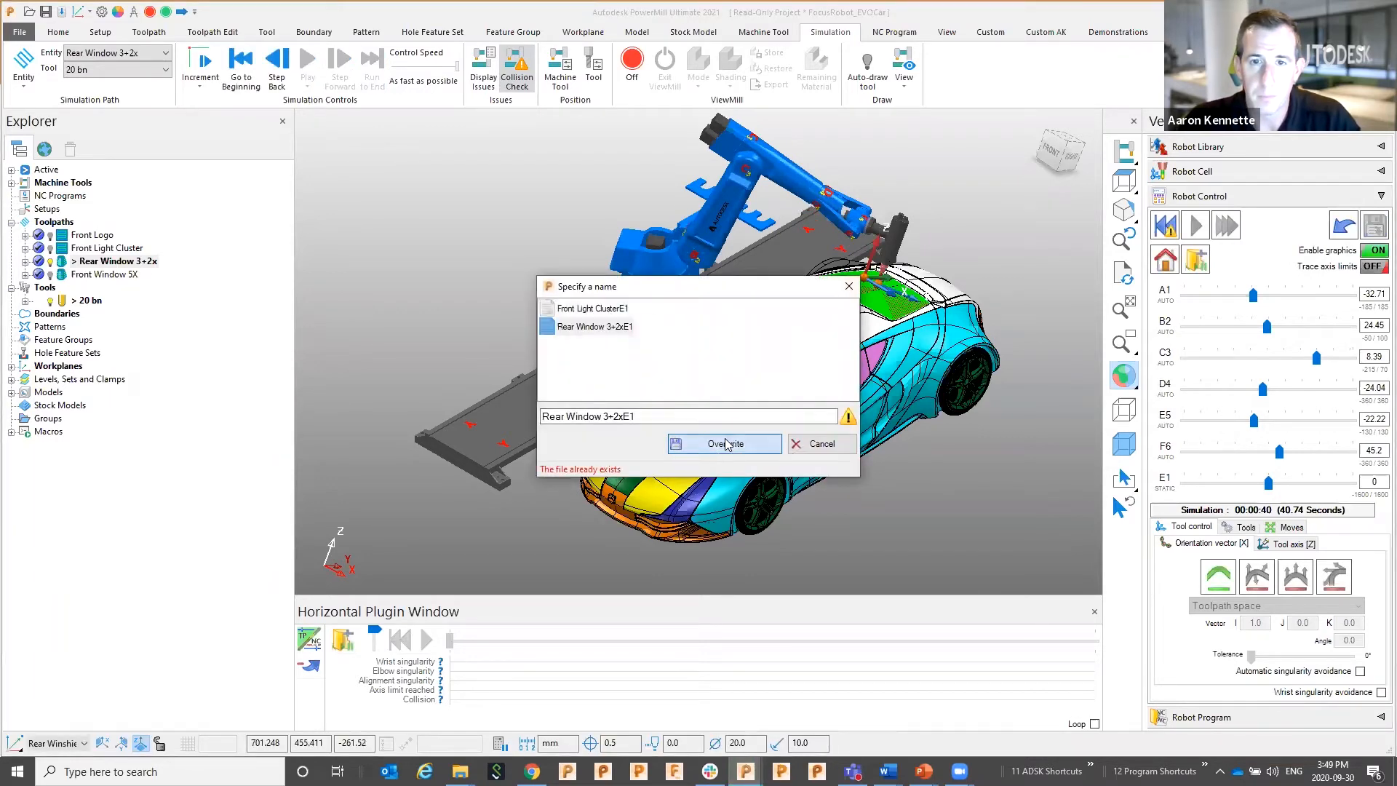
{"action": "left_click", "coordinate": [733, 417]}
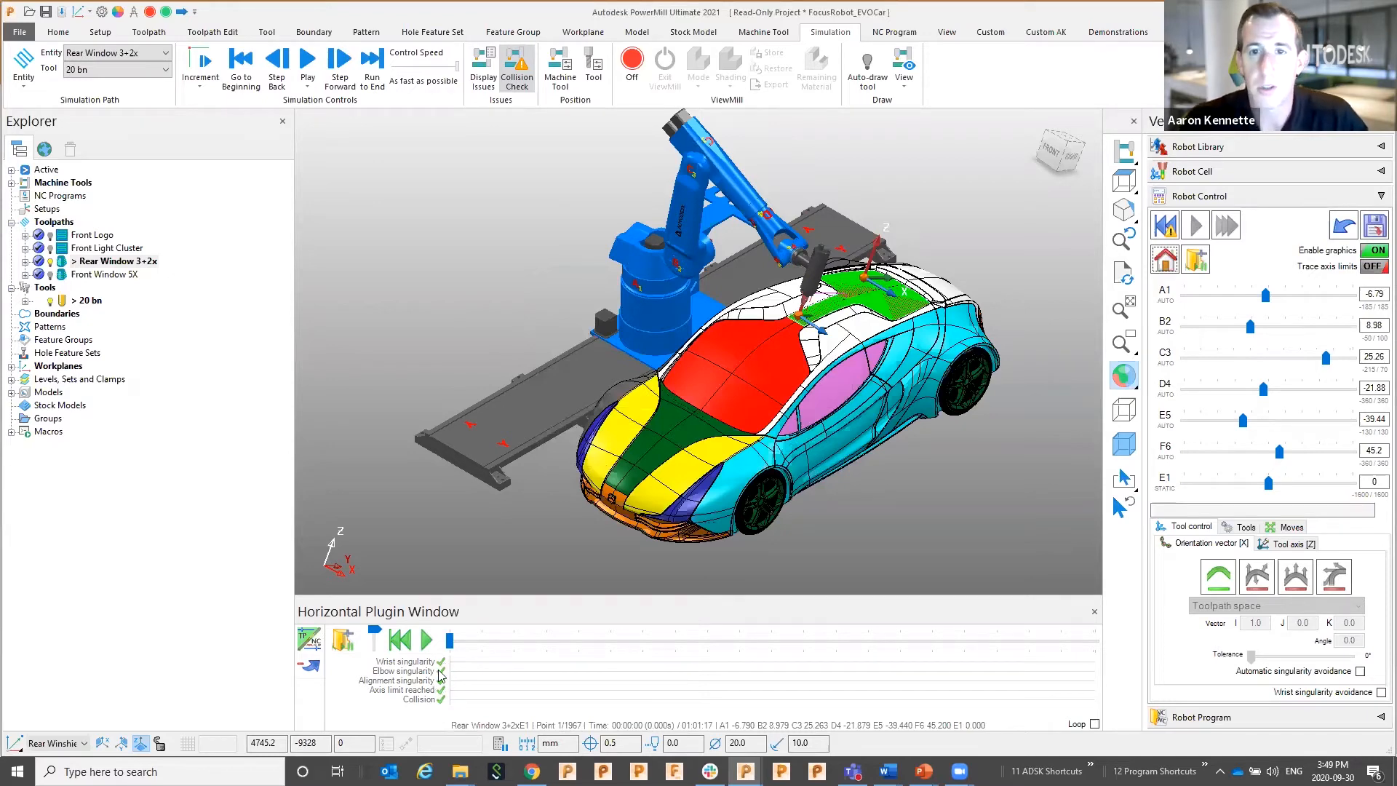
Activate Front Light Cluster, home the robot, and attach the tool at its start
{"action": "left_click", "coordinate": [64, 251]}
{"action": "double_click", "coordinate": [64, 250]}
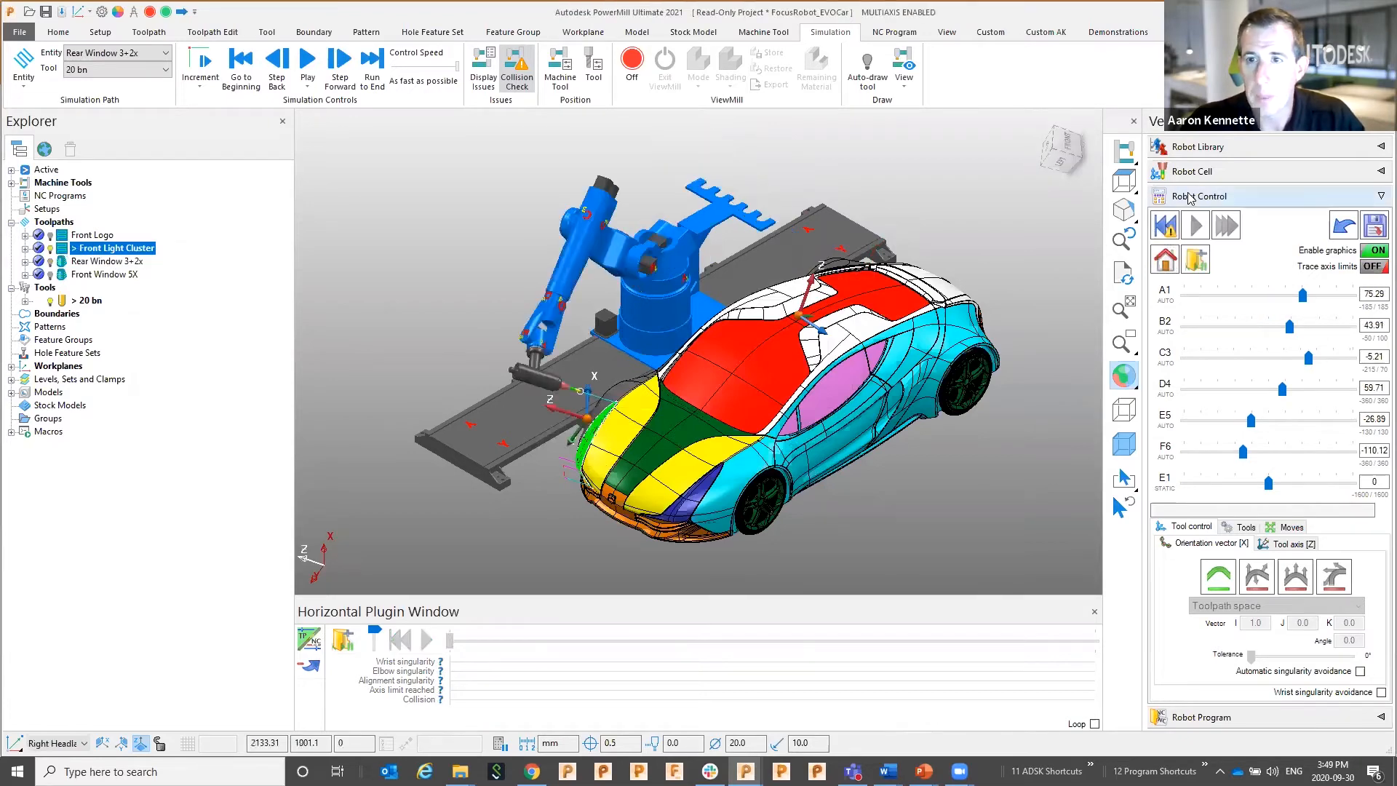
{"action": "left_click", "coordinate": [1167, 260]}
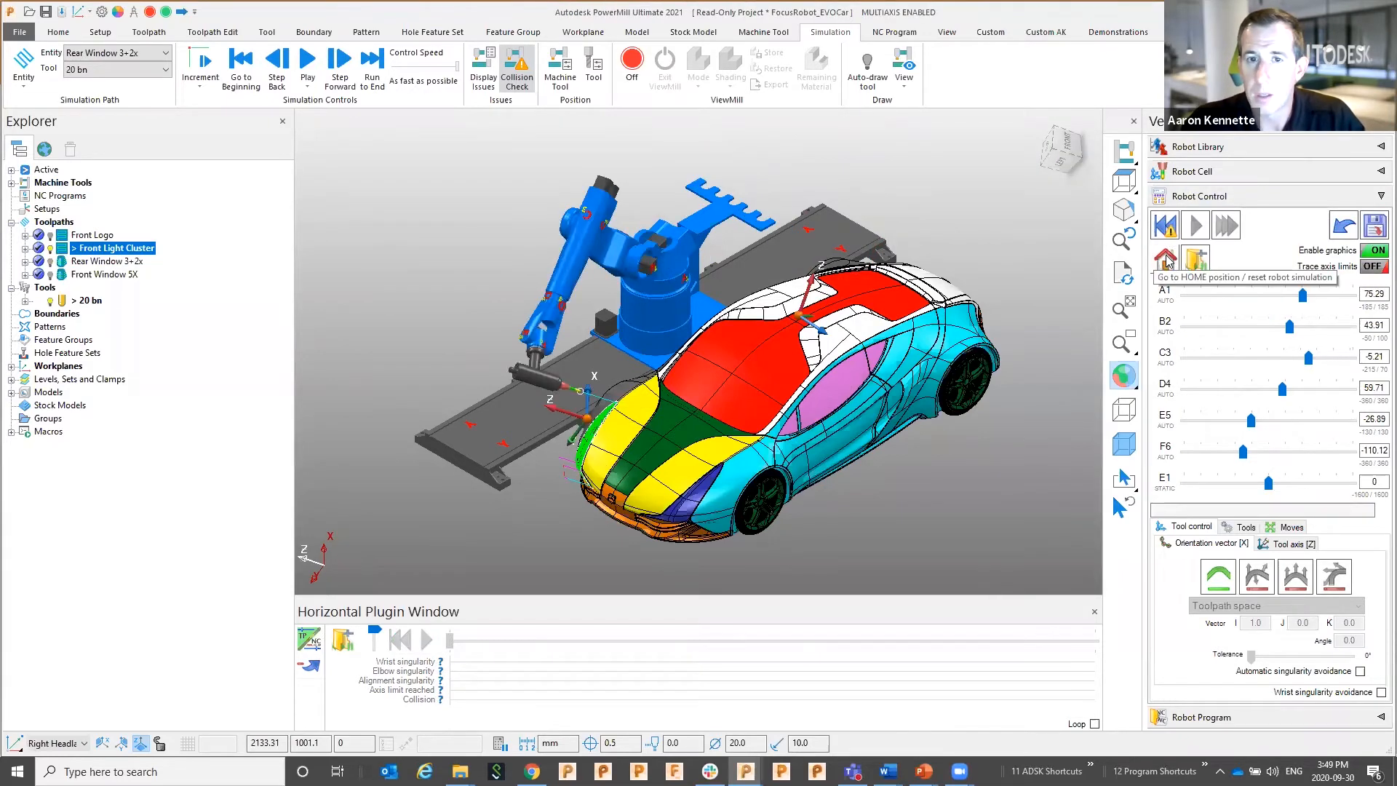
{"action": "left_click", "coordinate": [1167, 227]}
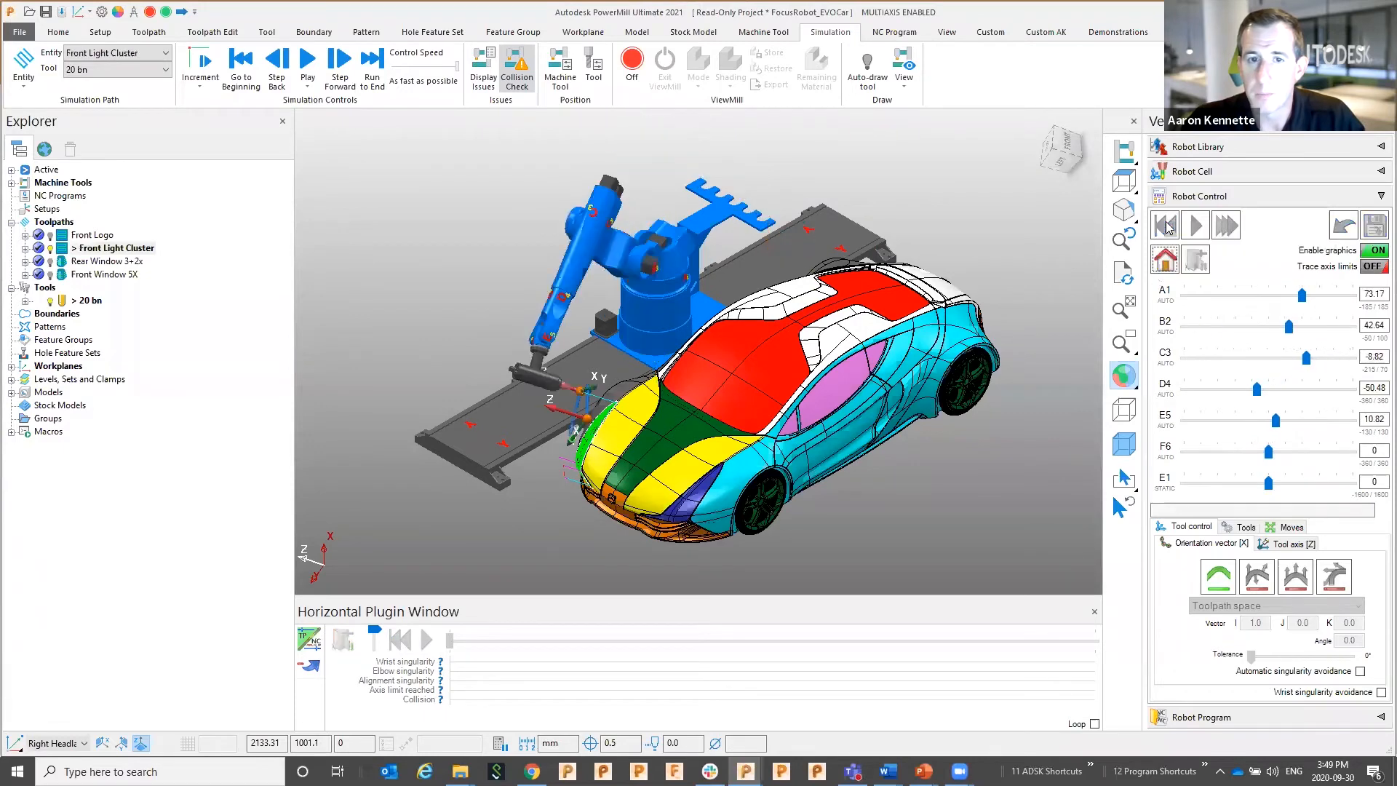
Simulate Front Light Cluster until it halts at 60% on an unreachable location, dismiss the warning, and rewind
{"action": "left_click", "coordinate": [1196, 225]}
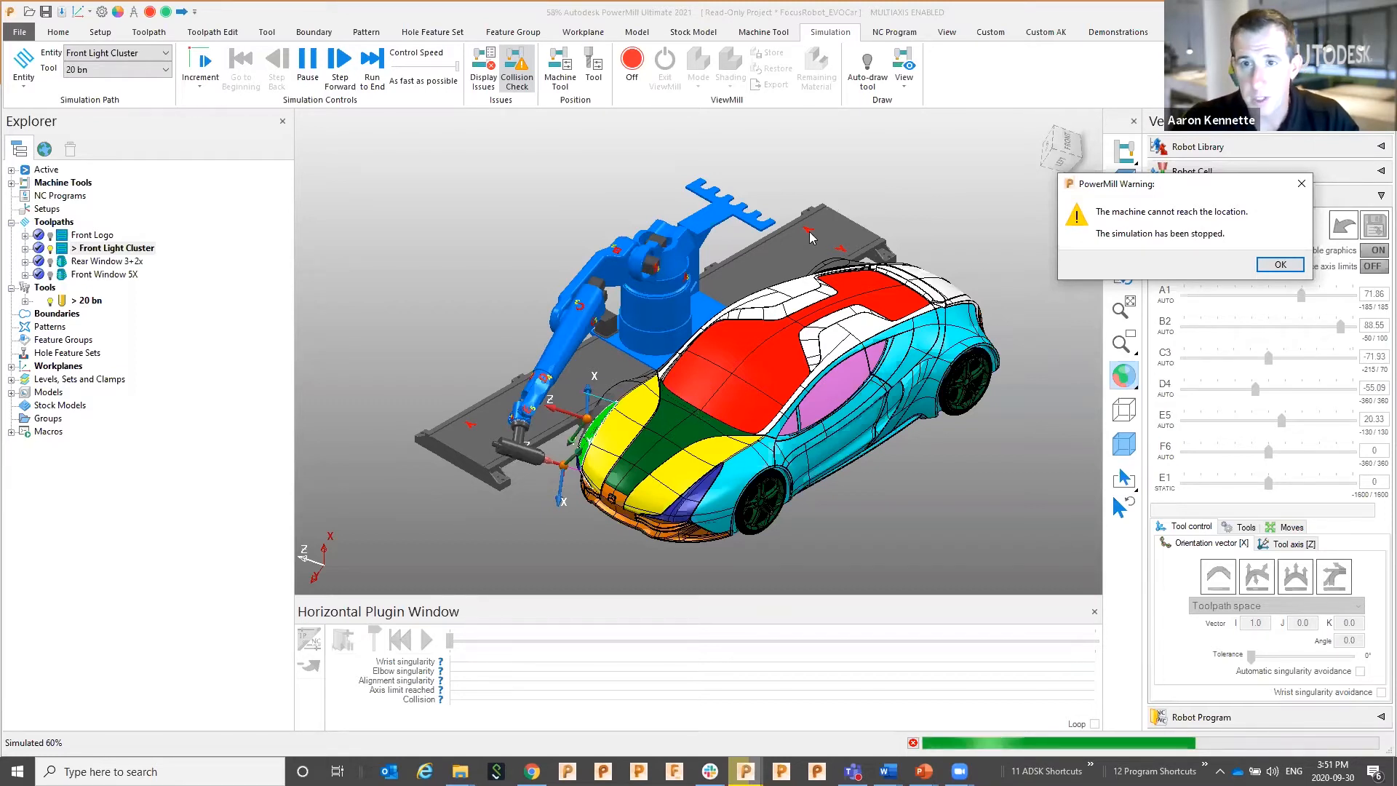
{"action": "left_click", "coordinate": [1280, 264]}
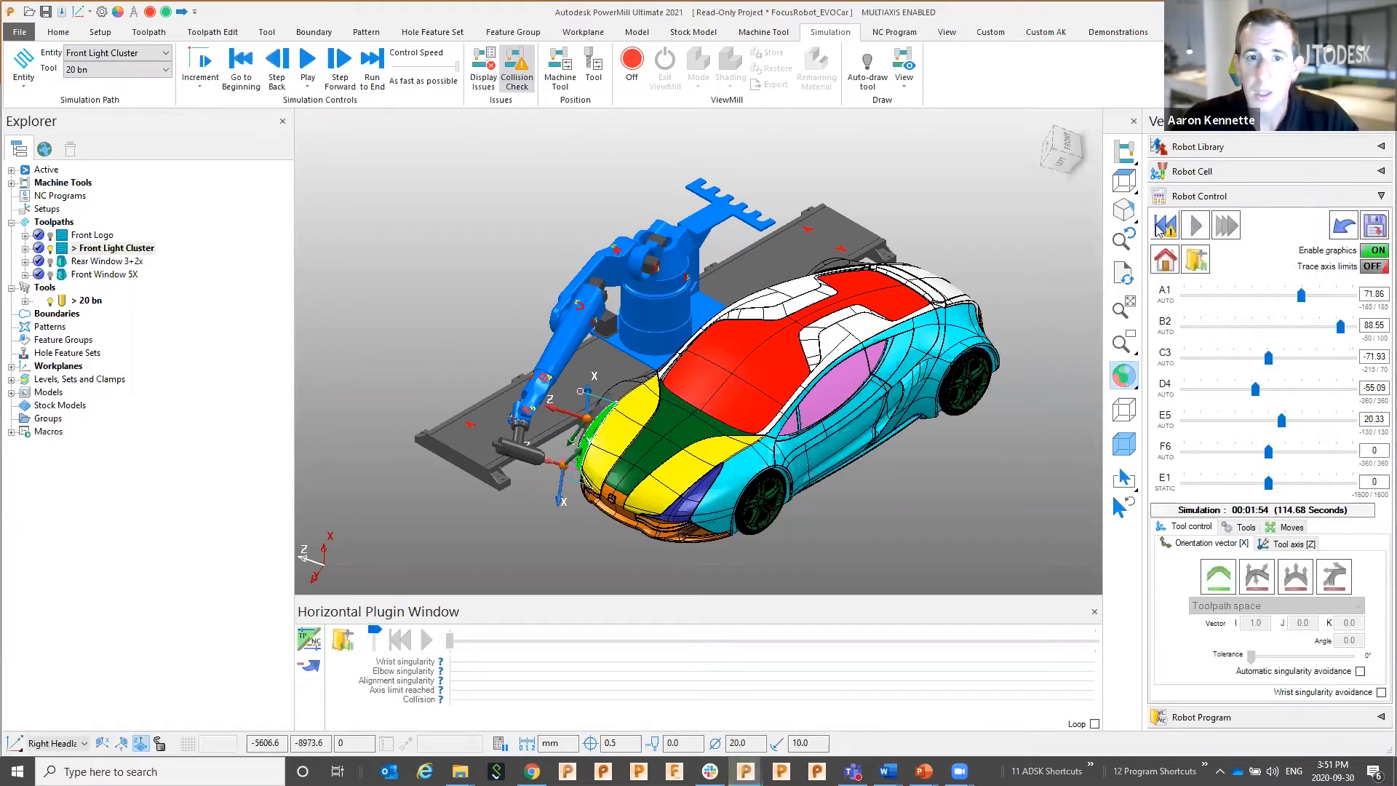
{"action": "left_click", "coordinate": [1164, 262]}
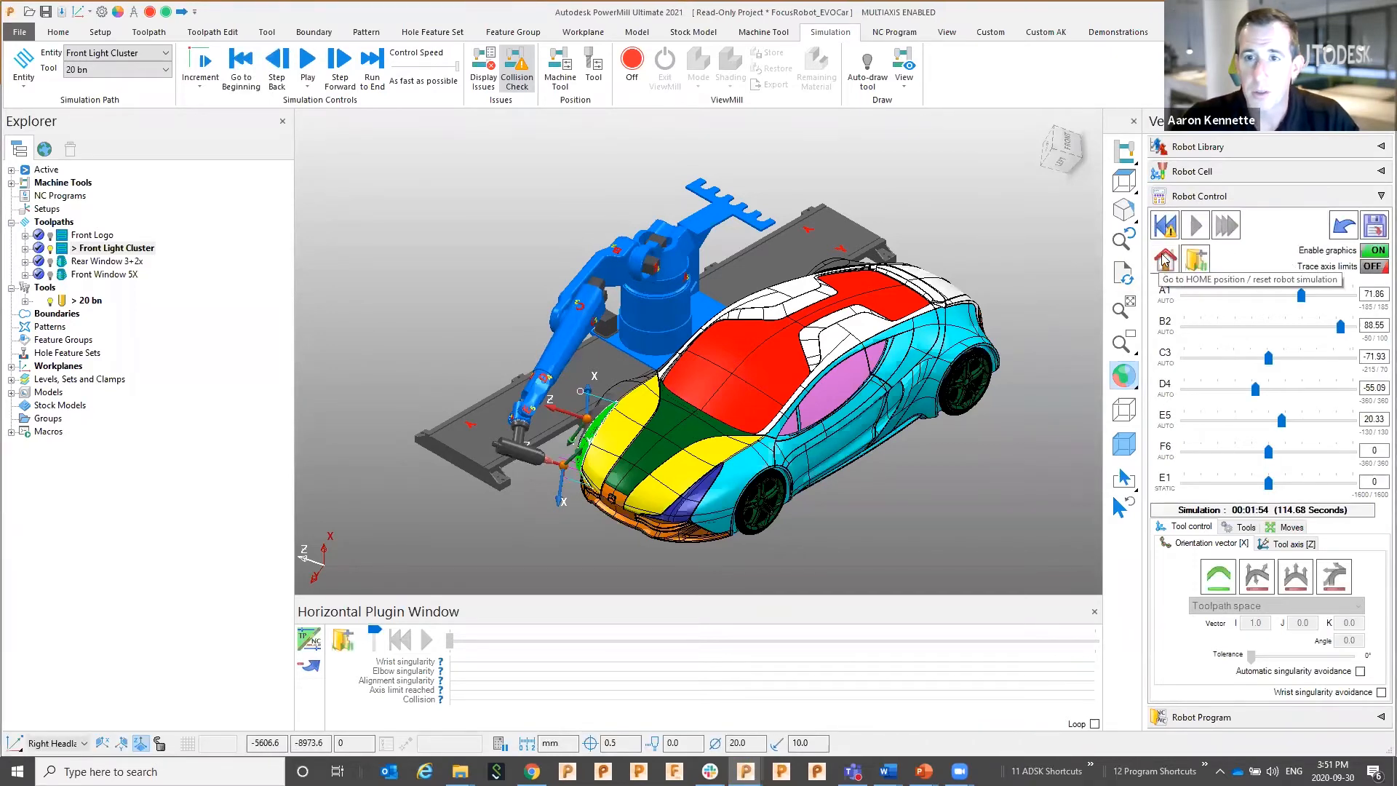
Home the robot, set the E1 rail position to -600, and rerun Front Light Cluster to 100%
{"action": "left_click", "coordinate": [1163, 264]}
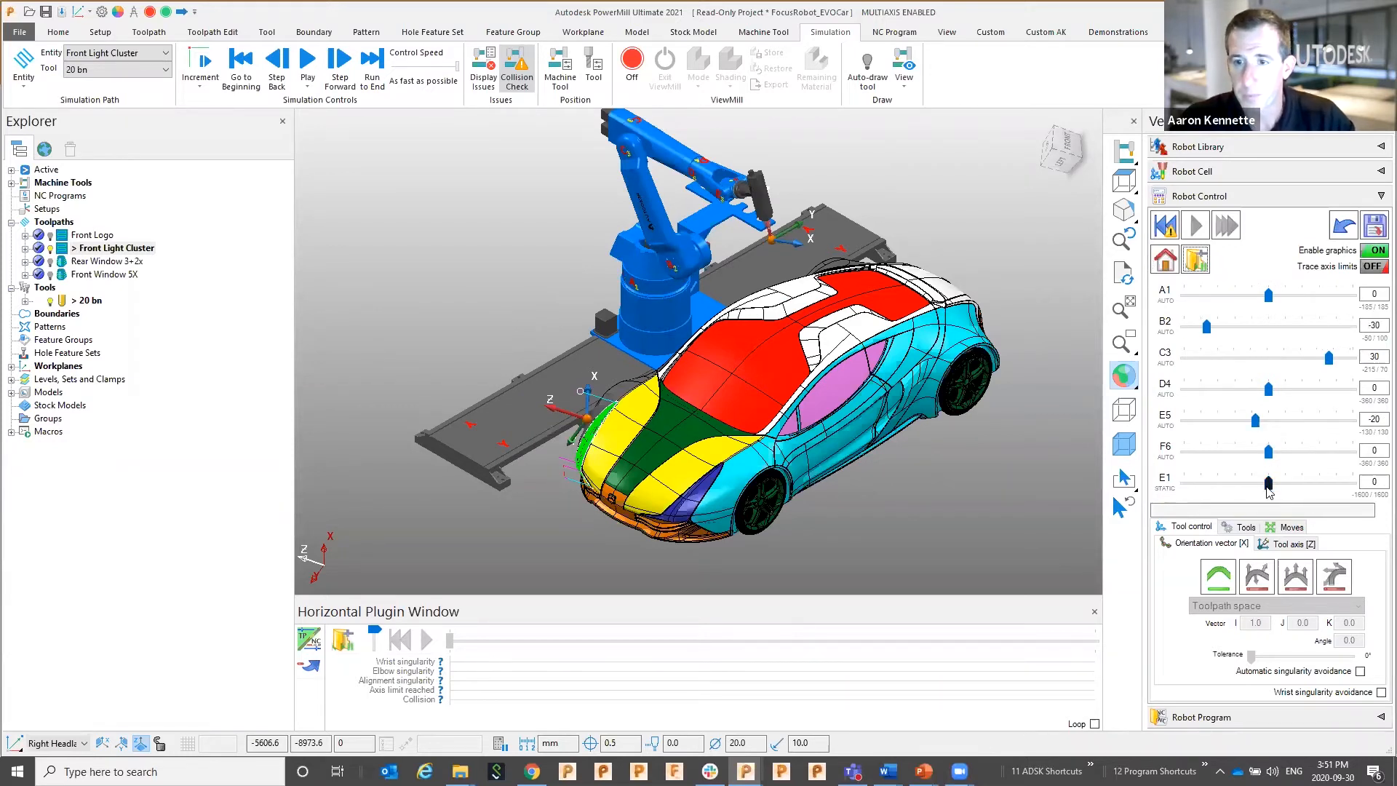
{"action": "left_click_drag", "start_coordinate": [1268, 484], "coordinate": [1236, 491]}
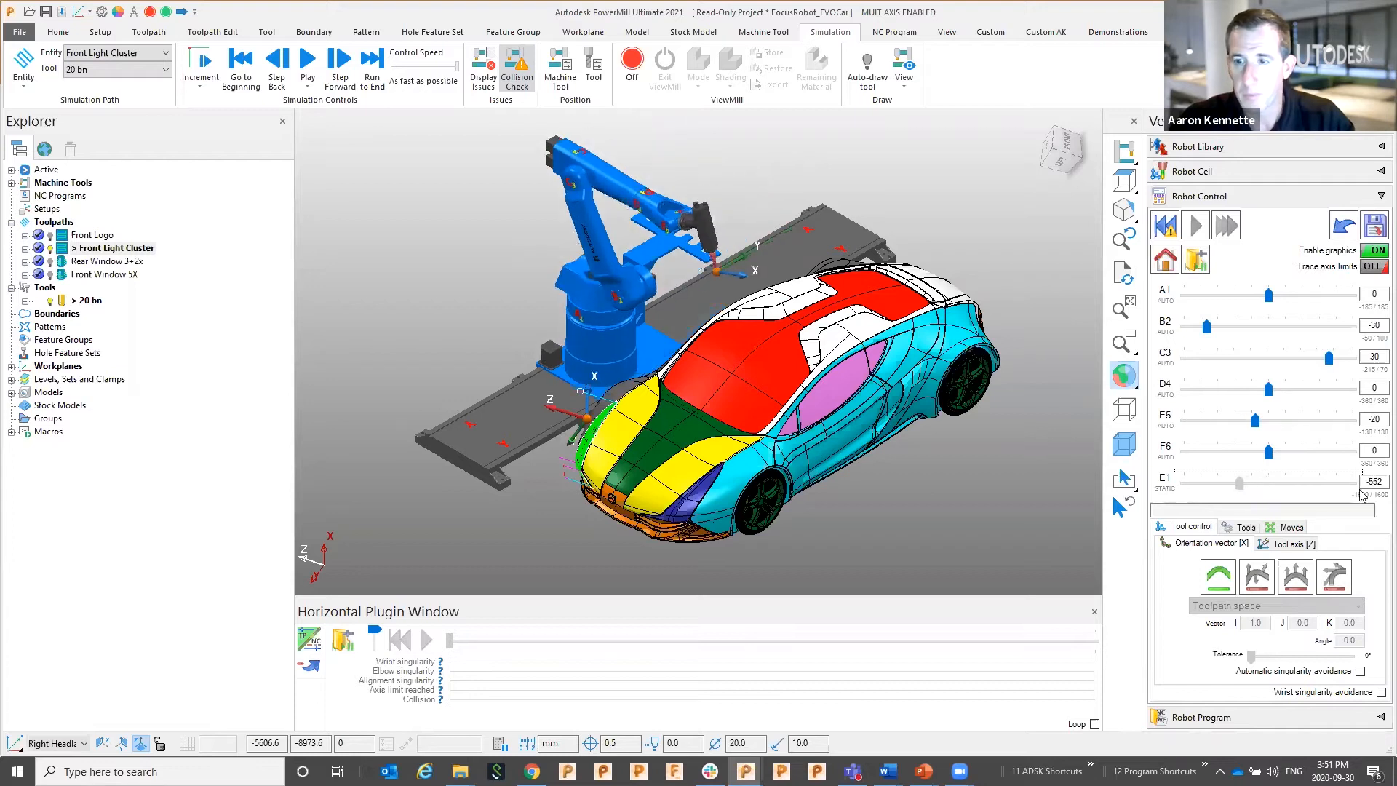
{"action": "double_click", "coordinate": [1375, 482]}
{"action": "type", "text": "-600"}
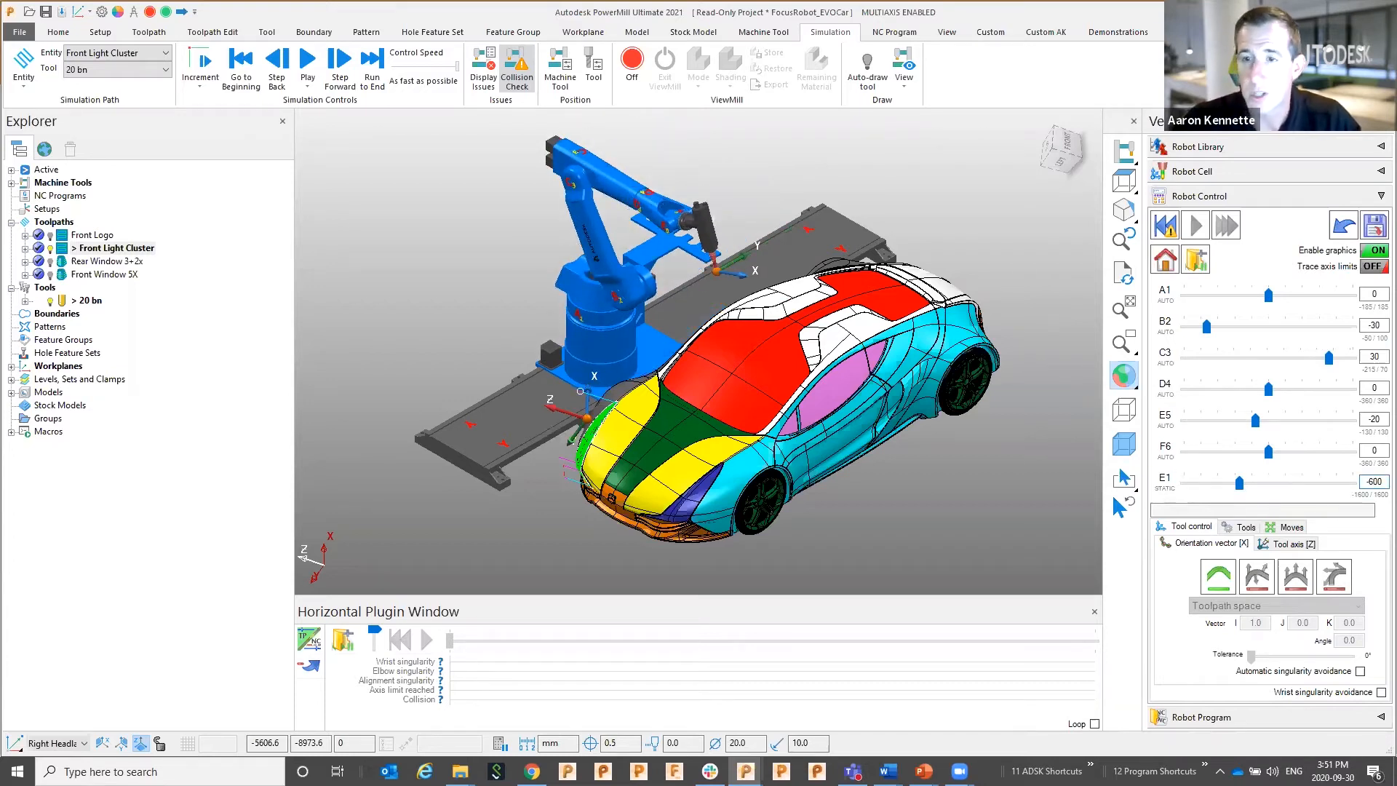
{"action": "key", "text": "Return"}
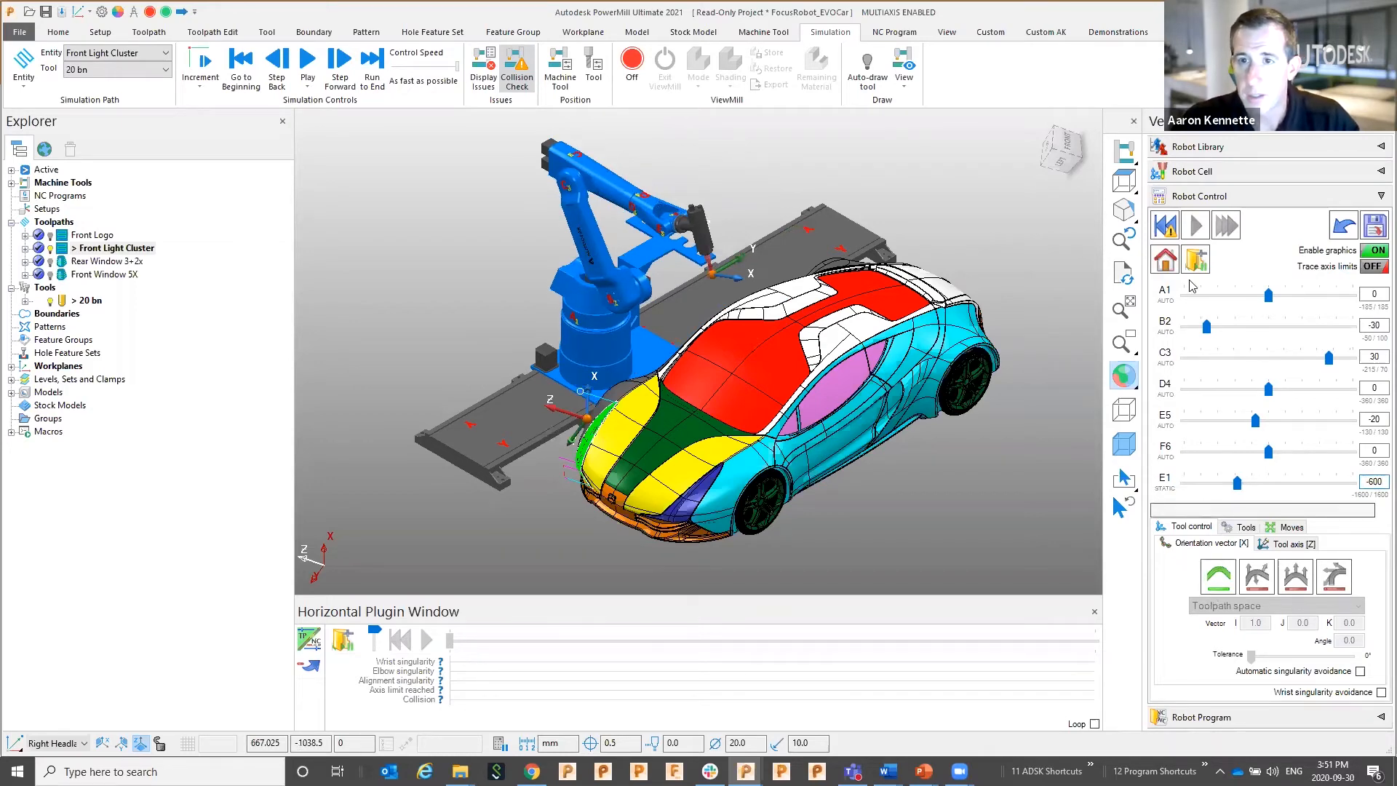
{"action": "left_click", "coordinate": [1196, 227]}
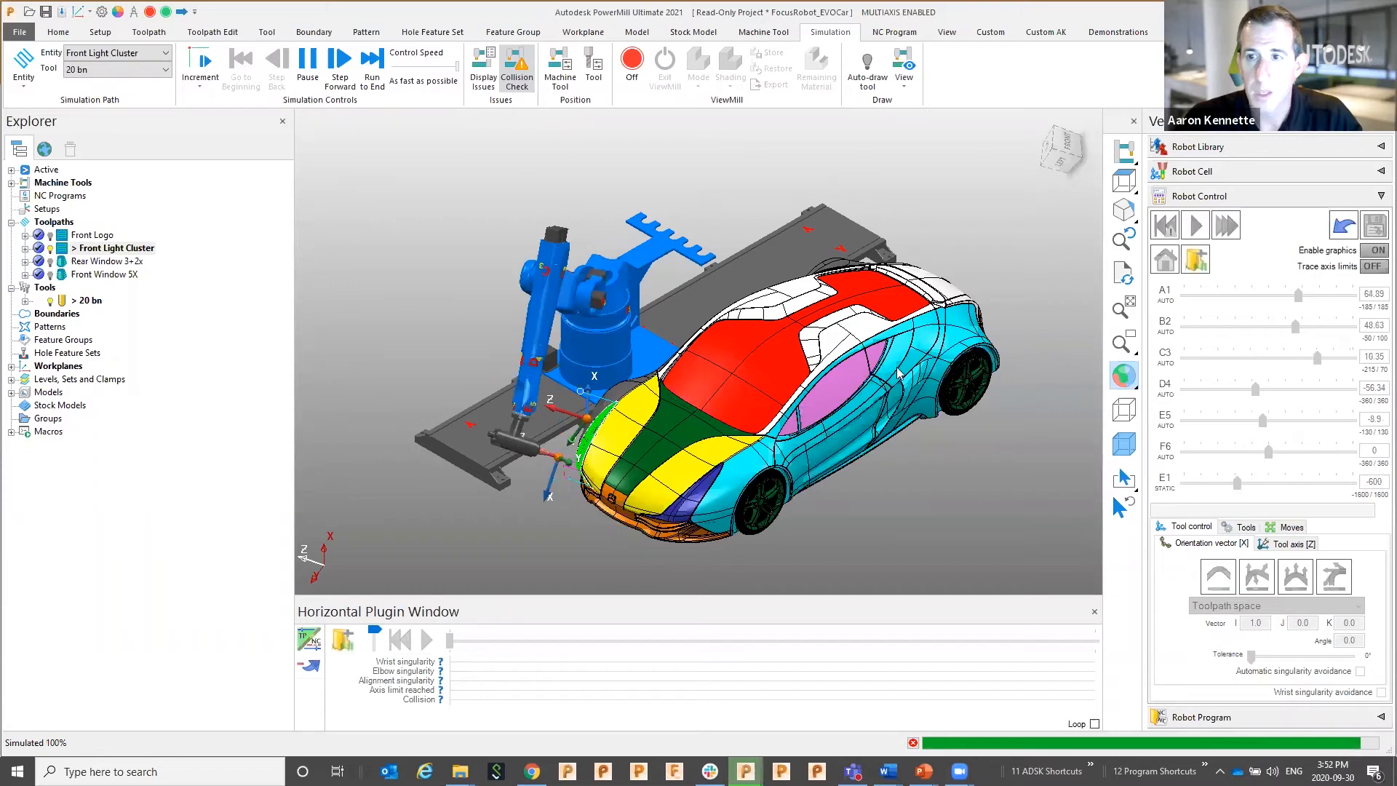
Save the Front Light Cluster program over the existing Front Light ClusterE1 file
{"action": "left_click", "coordinate": [1375, 228]}
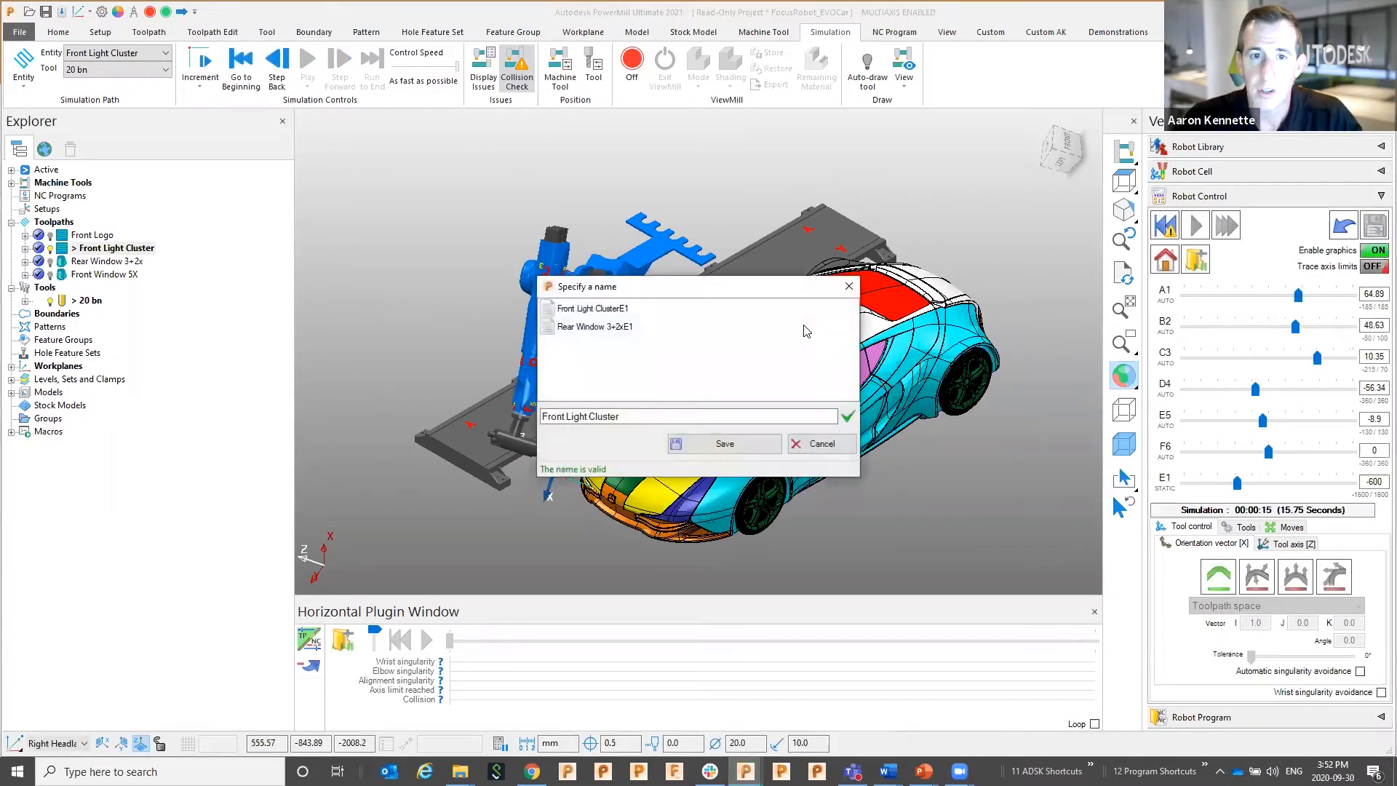
{"action": "left_click", "coordinate": [614, 309]}
{"action": "left_click", "coordinate": [687, 442]}
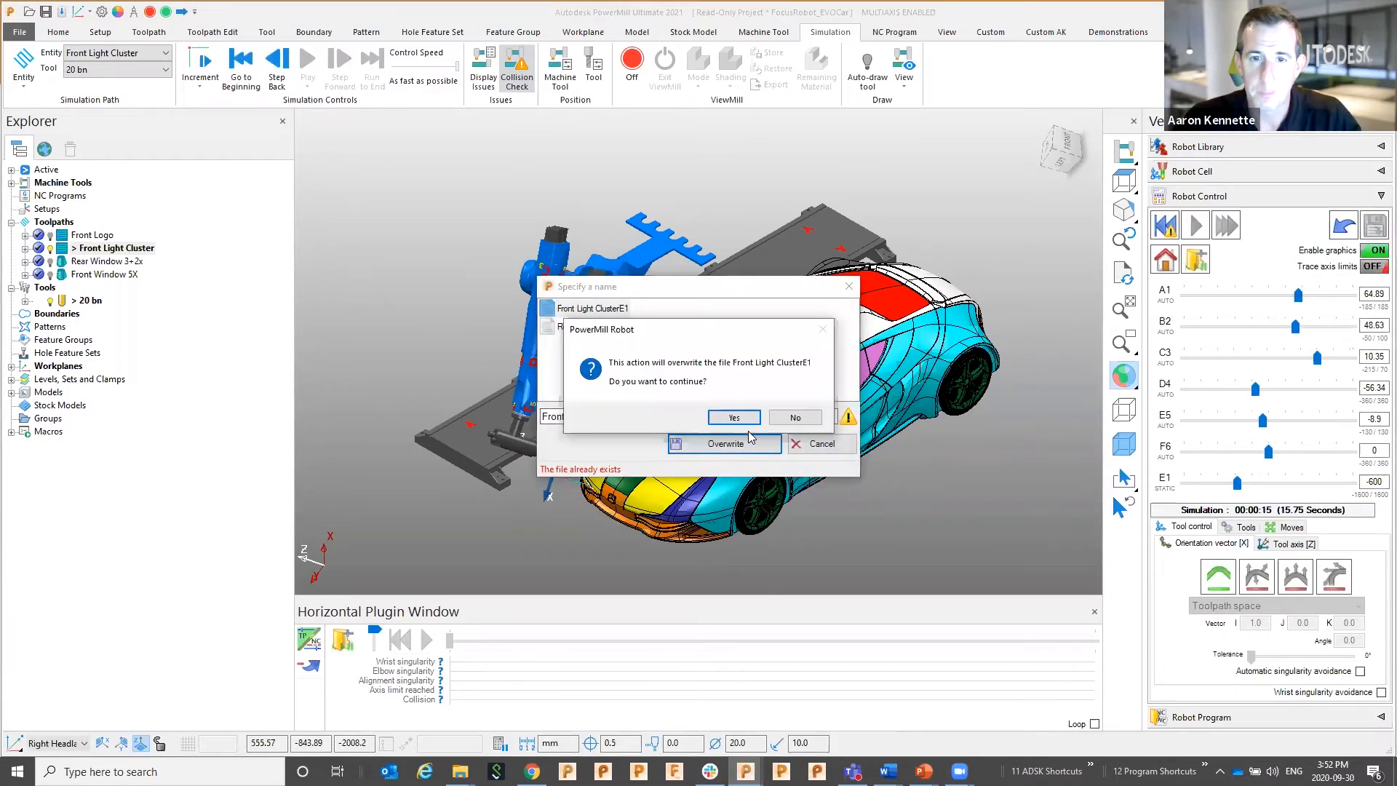
{"action": "left_click", "coordinate": [750, 435]}
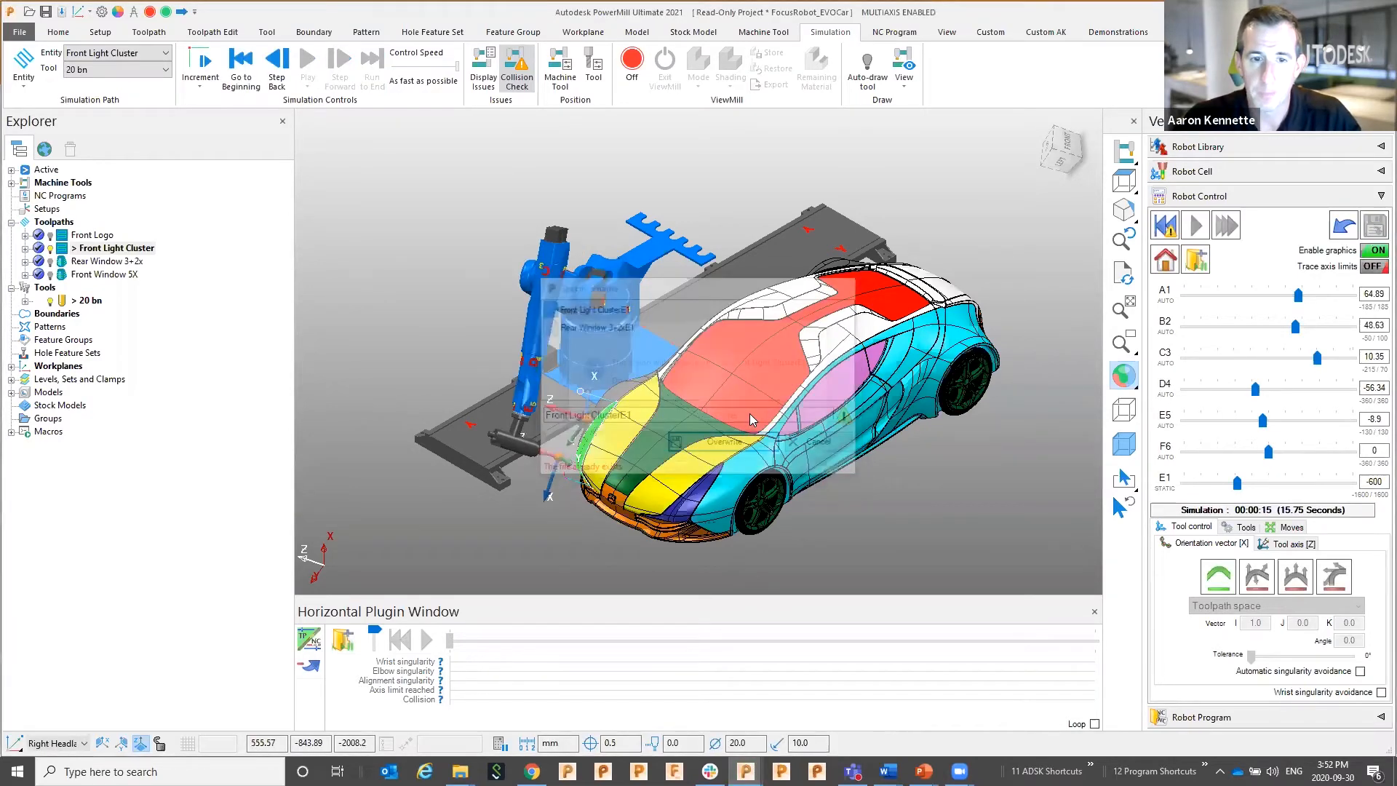
Move the playback to point 614 of 1008, where wrist singularity is flagged
{"action": "left_click", "coordinate": [451, 640]}
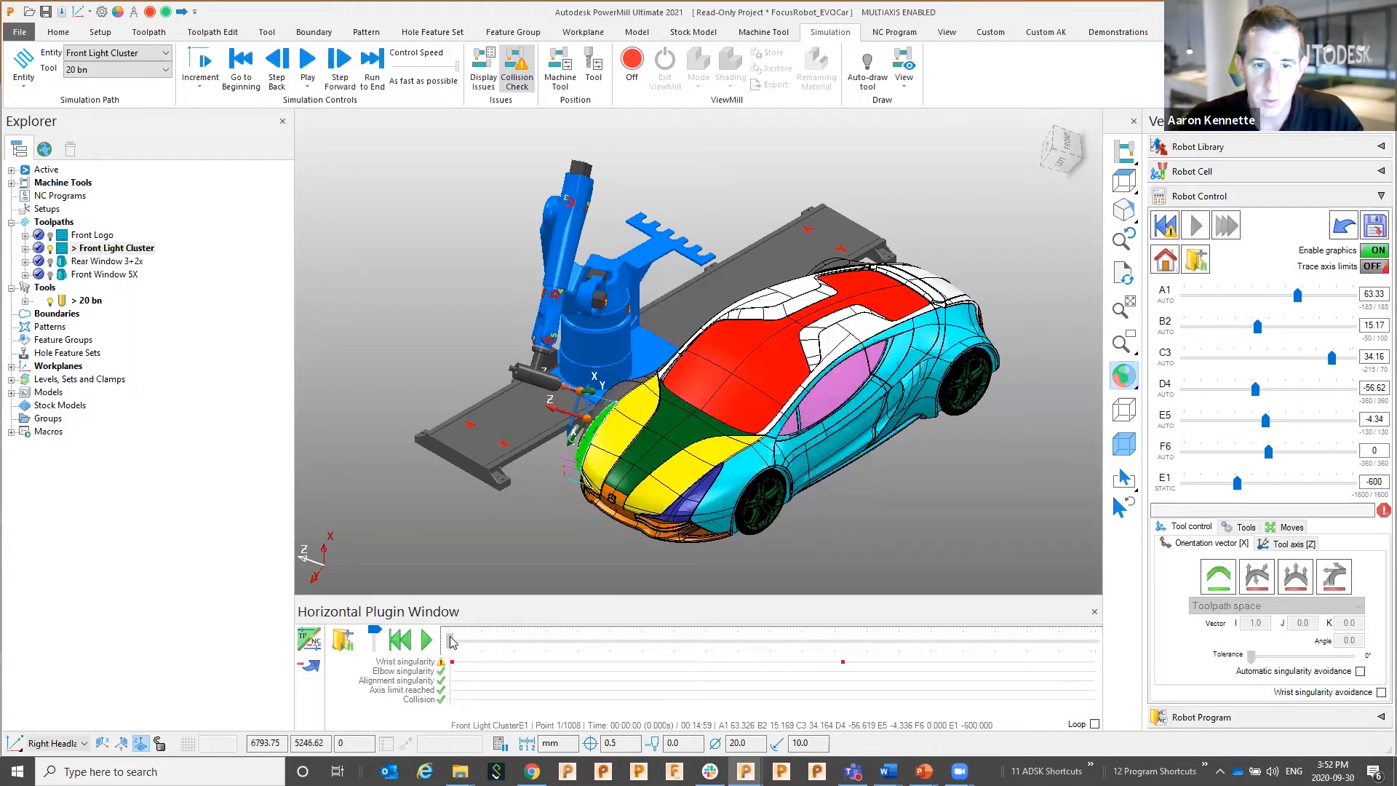
{"action": "left_click_drag", "start_coordinate": [451, 640], "coordinate": [842, 639]}
{"action": "scroll", "coordinate": [551, 427], "scroll_direction": "up", "scroll_amount": 2}
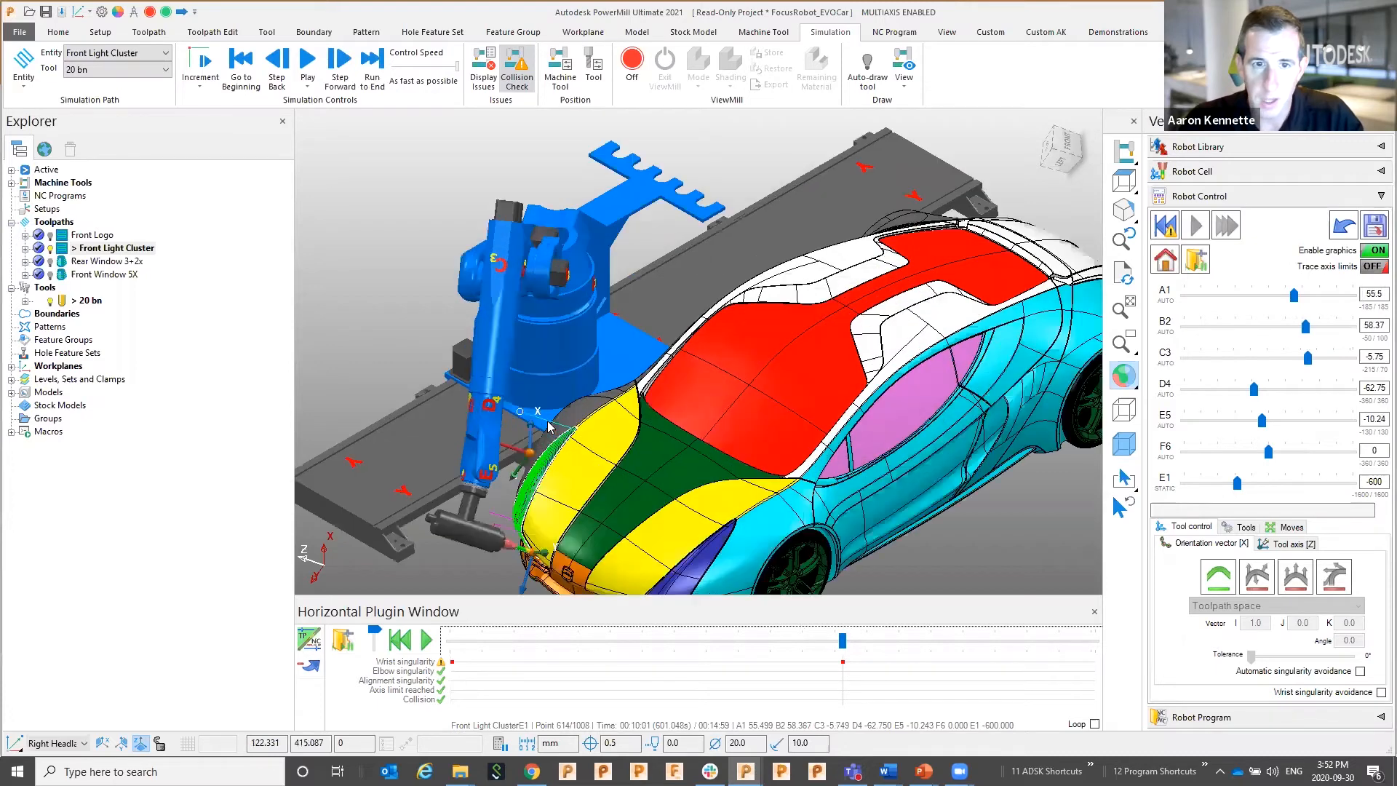
{"action": "middle_click_drag", "start_coordinate": [470, 421], "coordinate": [751, 285], "text": "shift"}
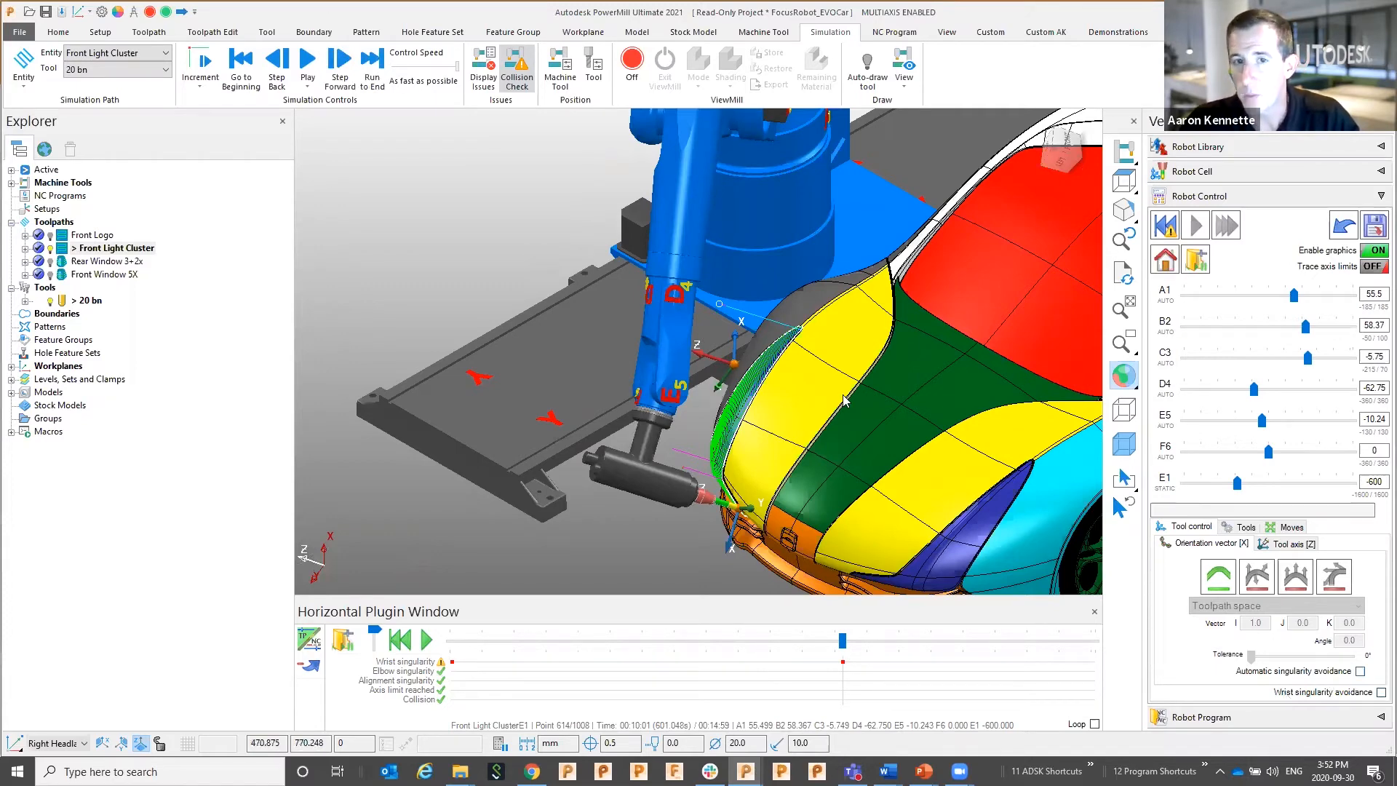
{"action": "scroll", "coordinate": [759, 364], "scroll_direction": "down", "scroll_amount": 5}
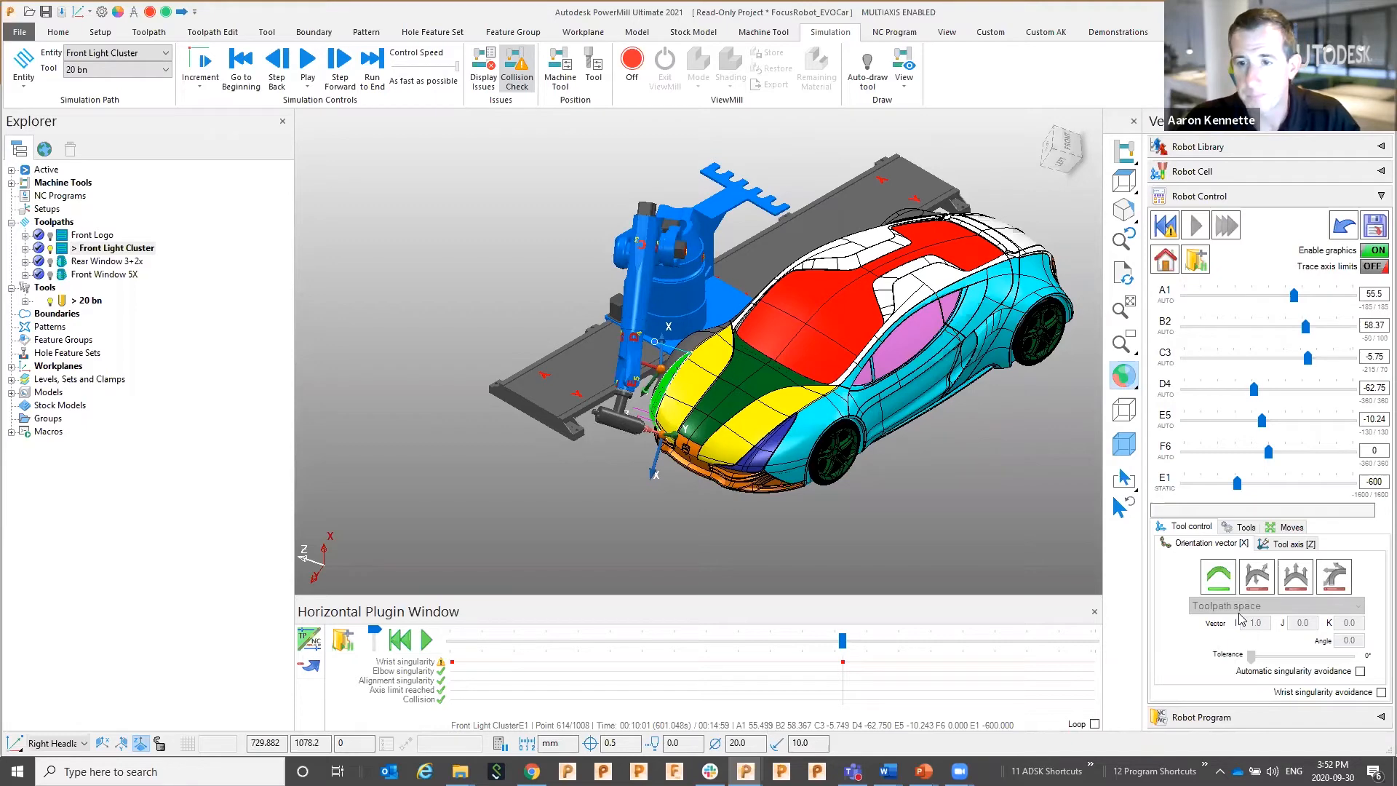
Rotate the tool with RZ+ at the singular point and rerun the simulation to completion (17.15 s)
{"action": "left_click", "coordinate": [1294, 575]}
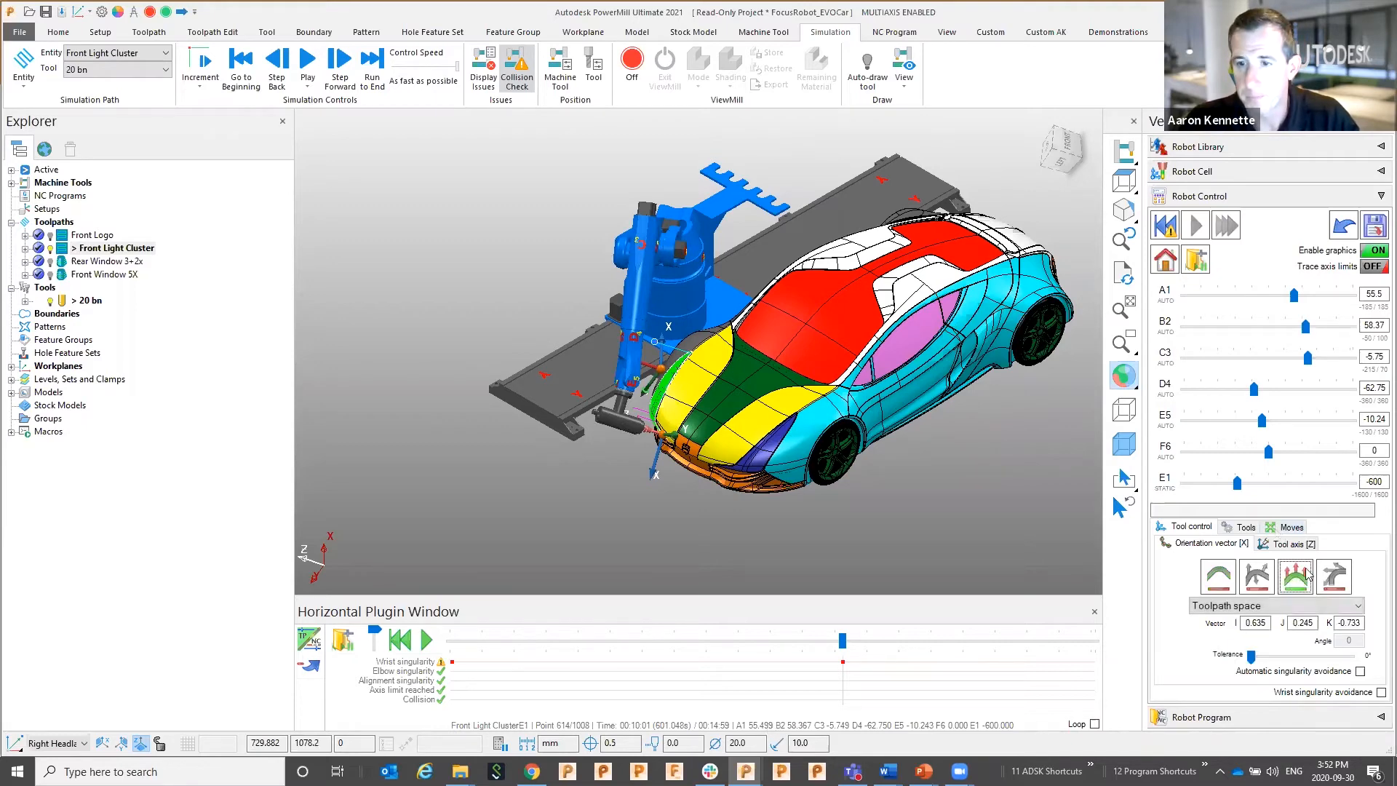
{"action": "left_click", "coordinate": [1282, 528]}
{"action": "left_click", "coordinate": [1319, 587]}
{"action": "left_click", "coordinate": [1319, 588]}
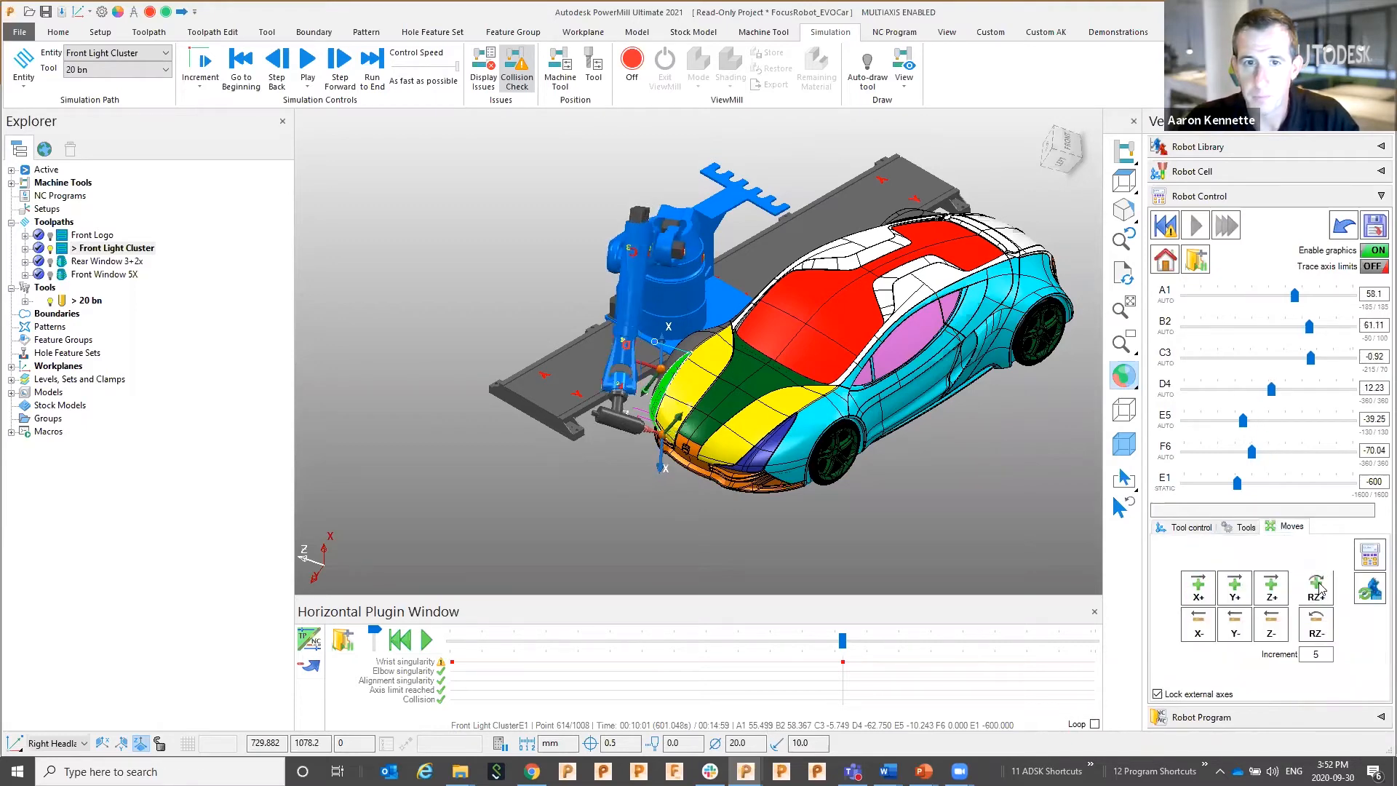
{"action": "left_click", "coordinate": [1319, 588]}
{"action": "left_click", "coordinate": [1319, 588]}
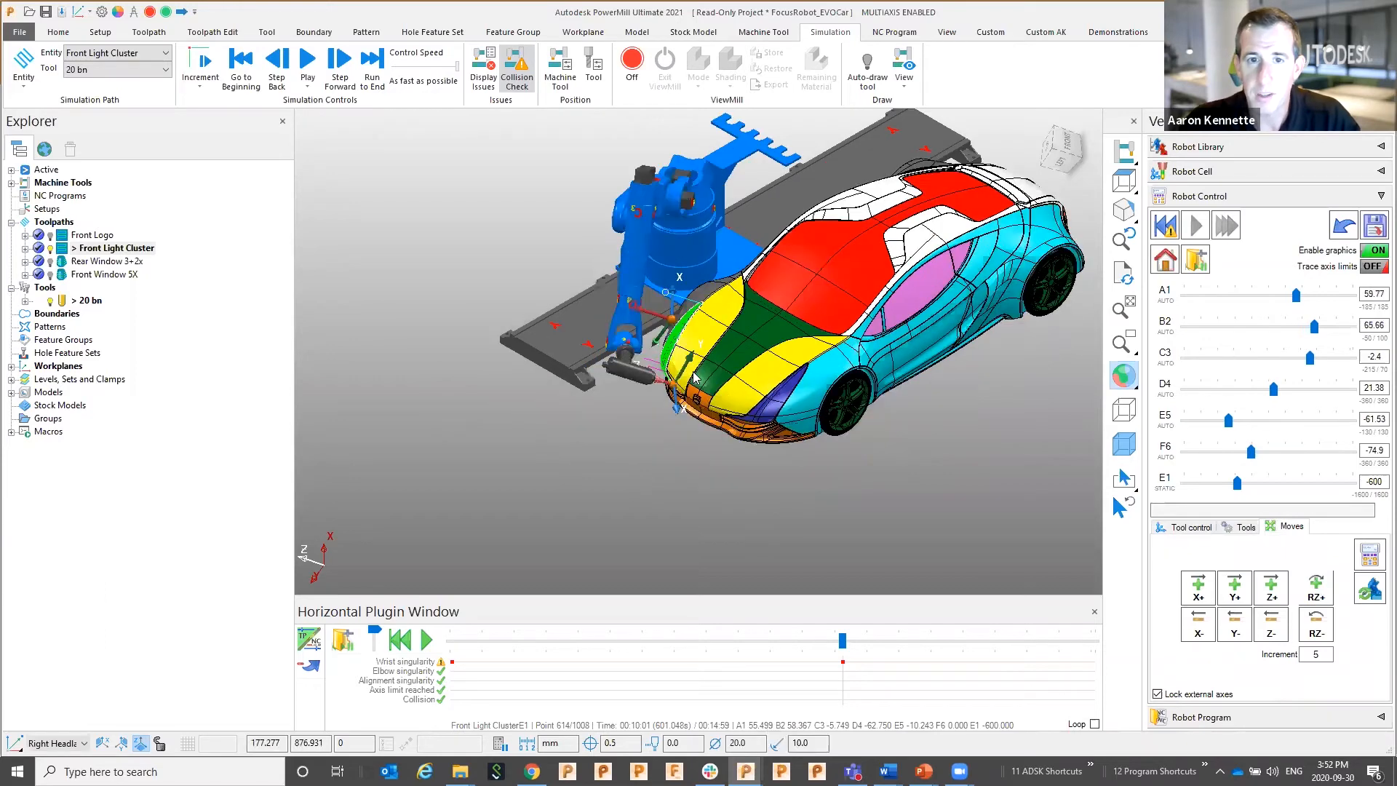
{"action": "middle_click_drag", "start_coordinate": [671, 412], "coordinate": [704, 333]}
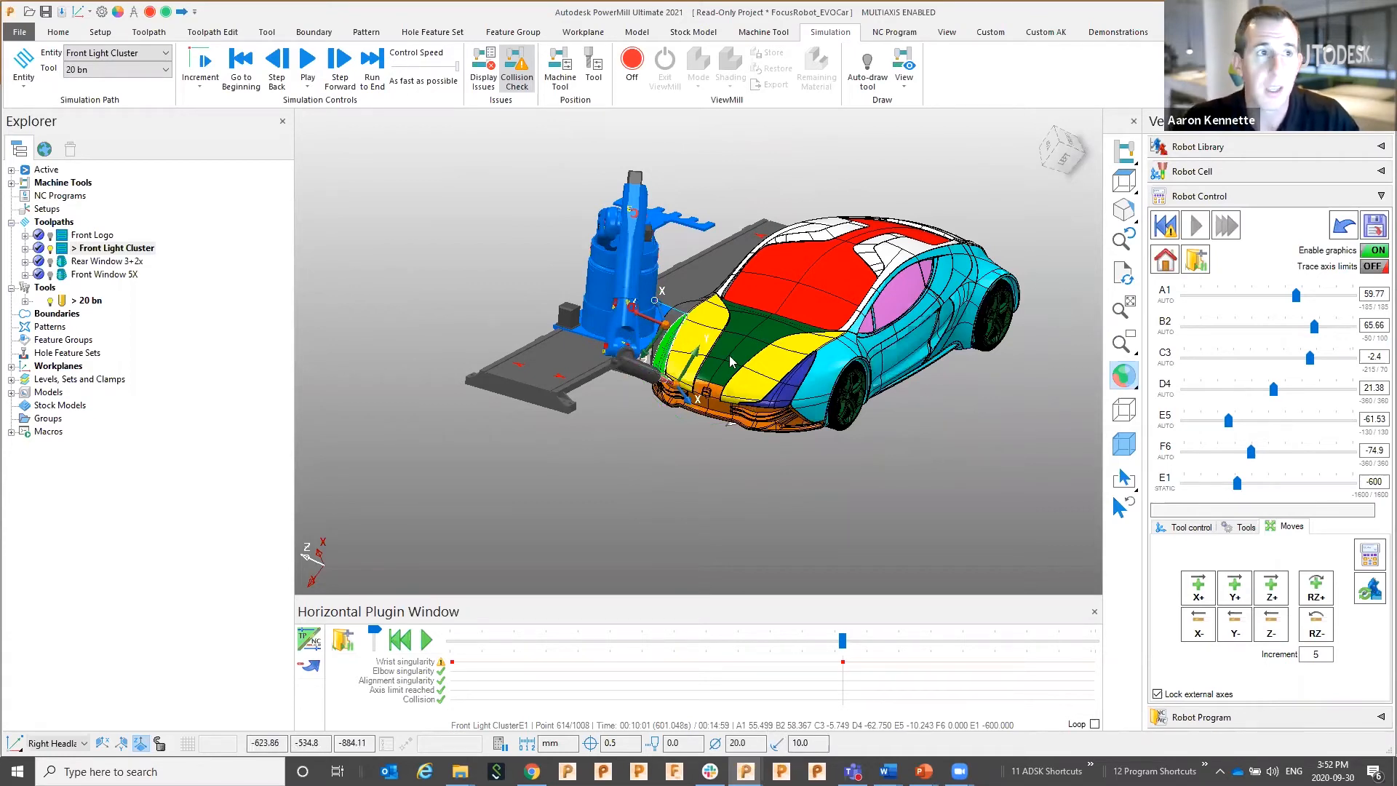
{"action": "middle_click_drag", "start_coordinate": [703, 331], "coordinate": [710, 355]}
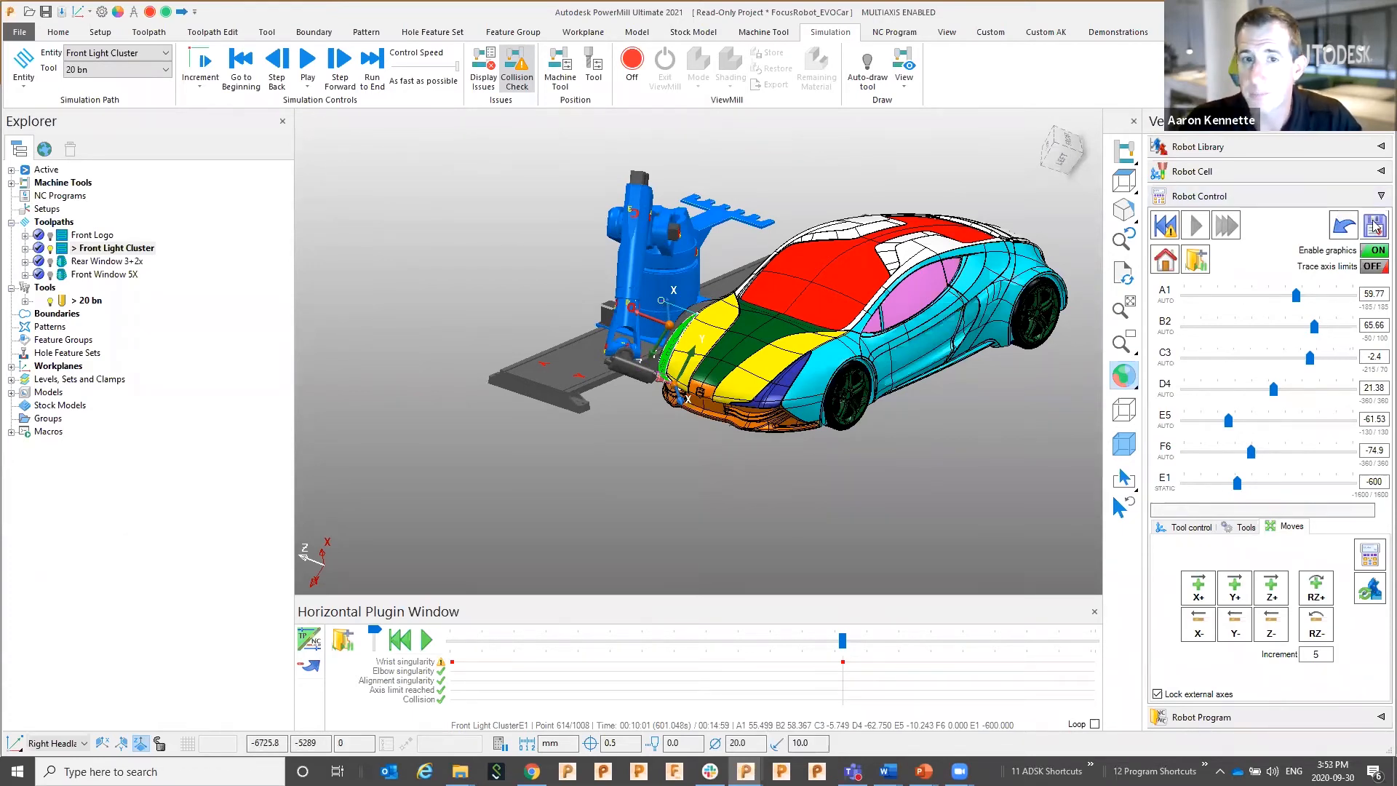
{"action": "left_click", "coordinate": [1195, 227]}
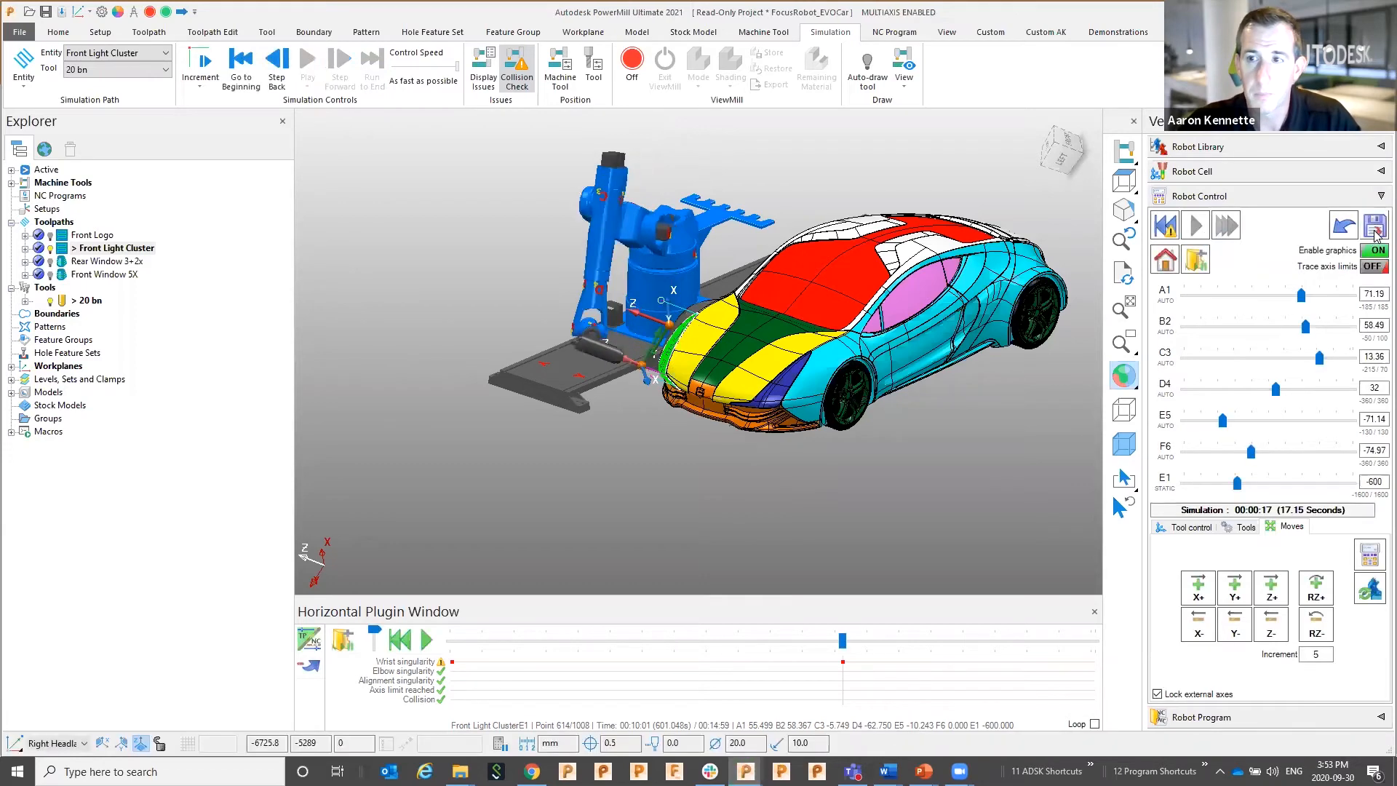
Overwrite Front Light ClusterE1 with the simulation, then reset the robot to its home pose
{"action": "left_click", "coordinate": [1374, 228]}
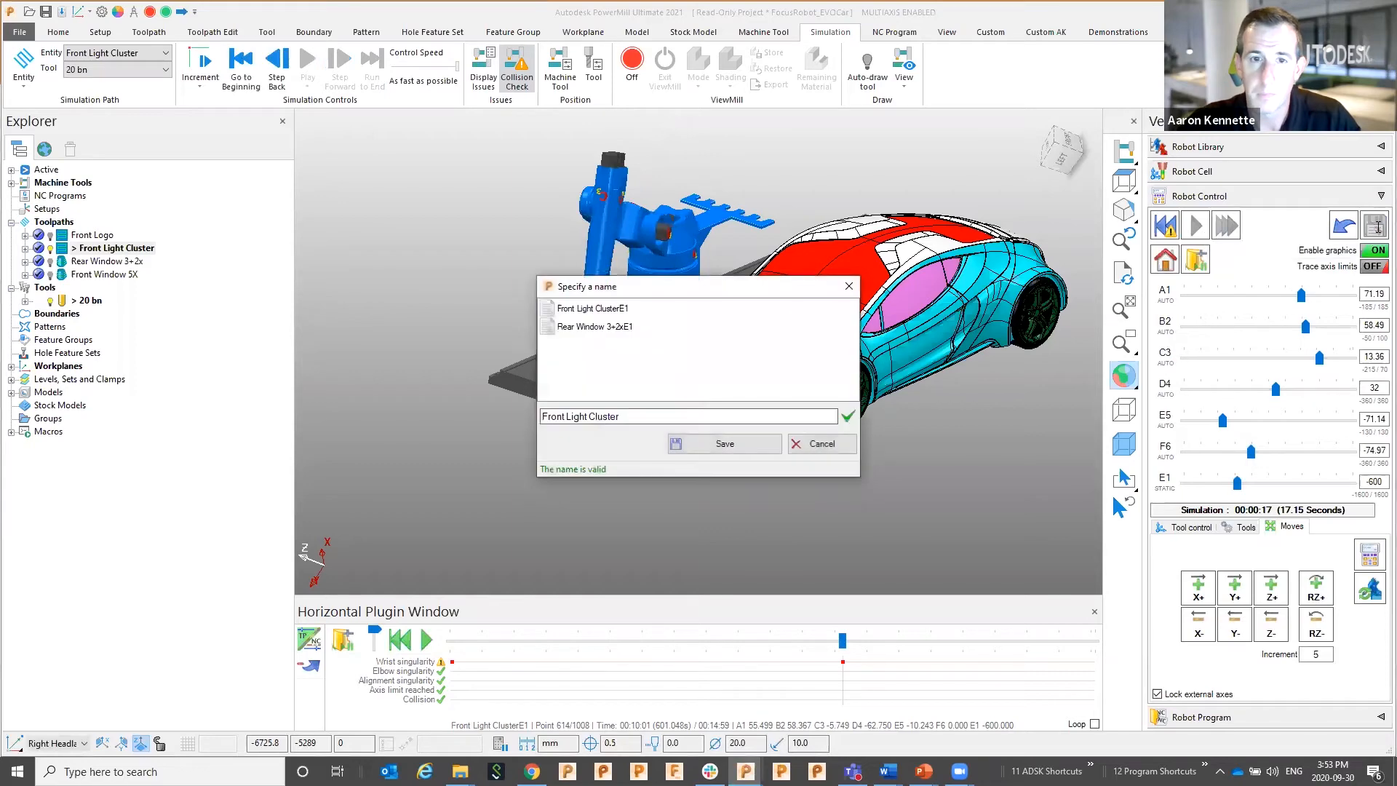
{"action": "type", "text": "E1"}
{"action": "left_click", "coordinate": [701, 450]}
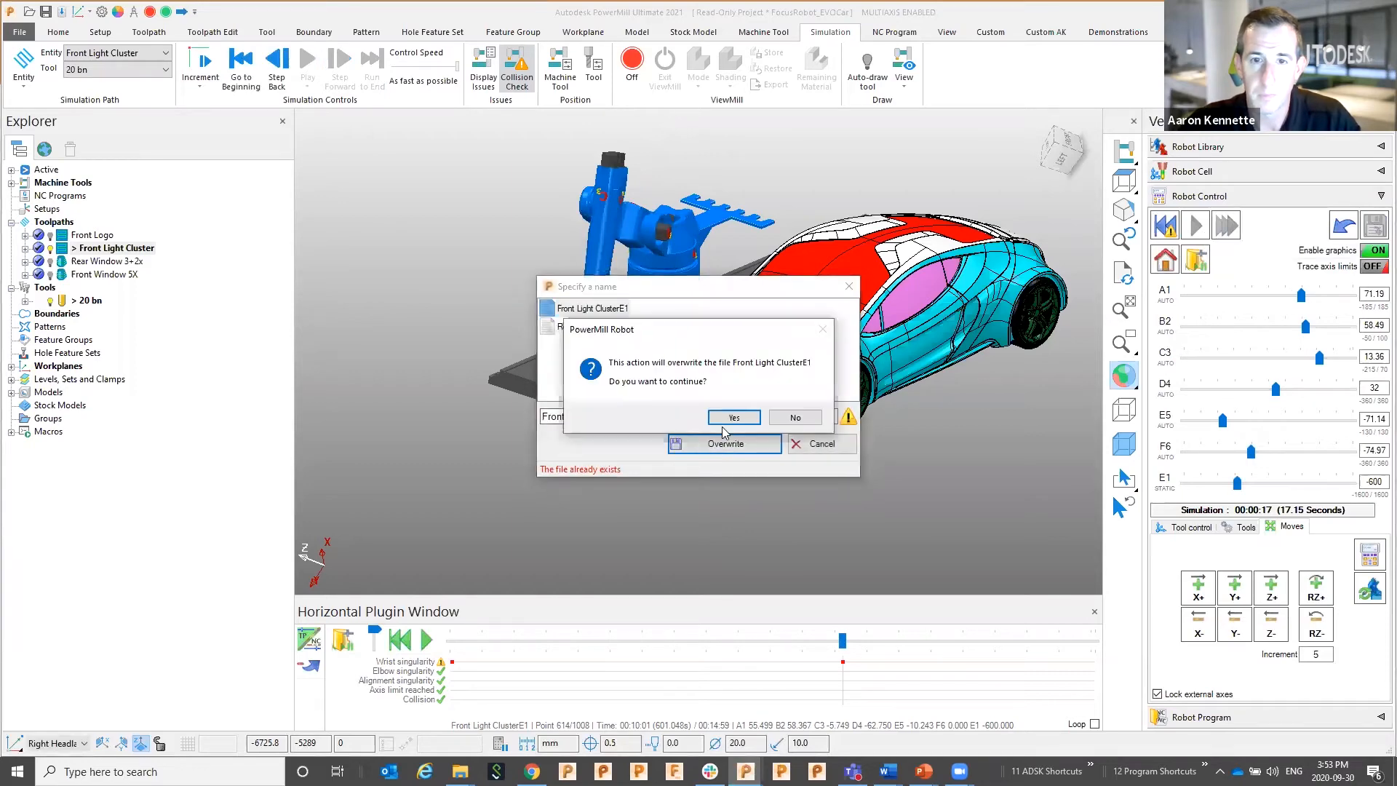
{"action": "left_click", "coordinate": [726, 416]}
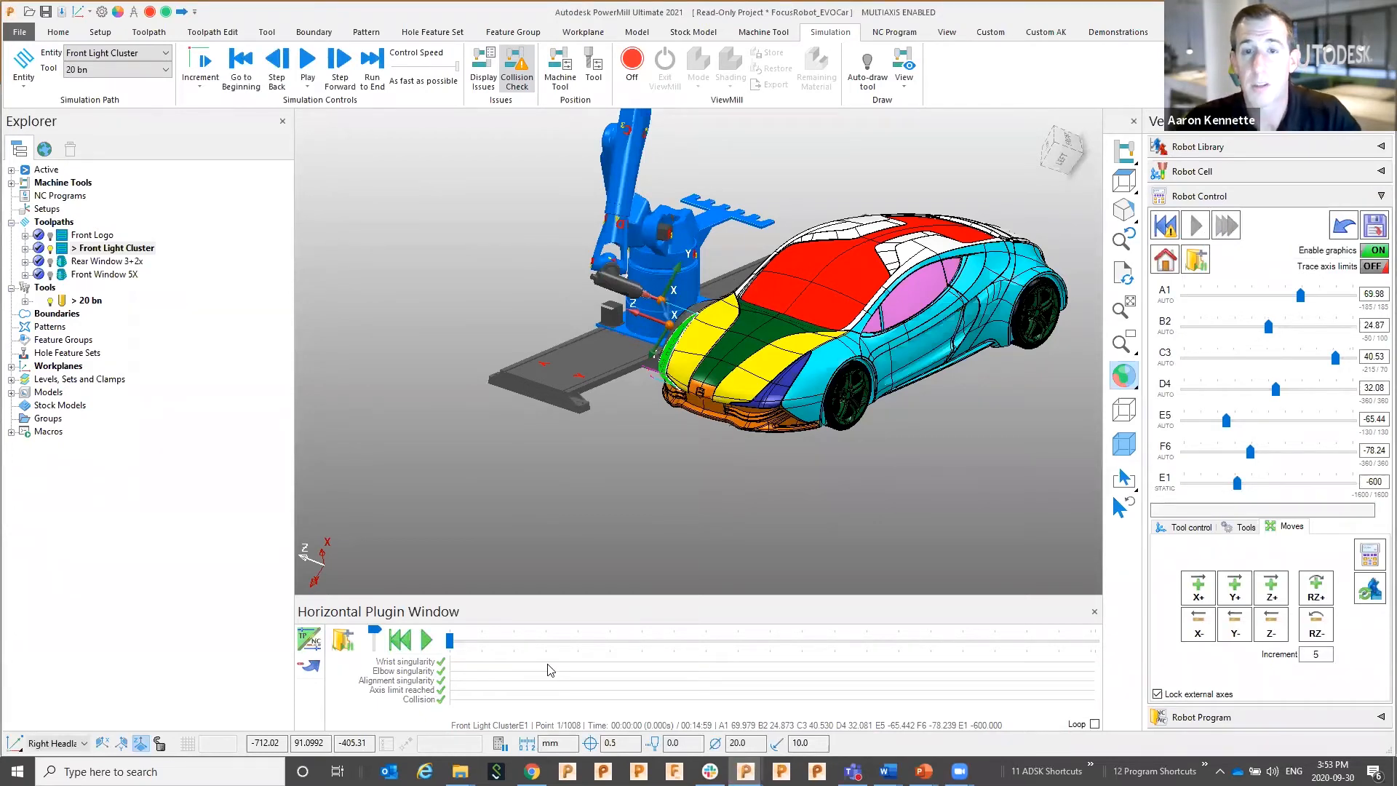
{"action": "left_click", "coordinate": [1166, 227]}
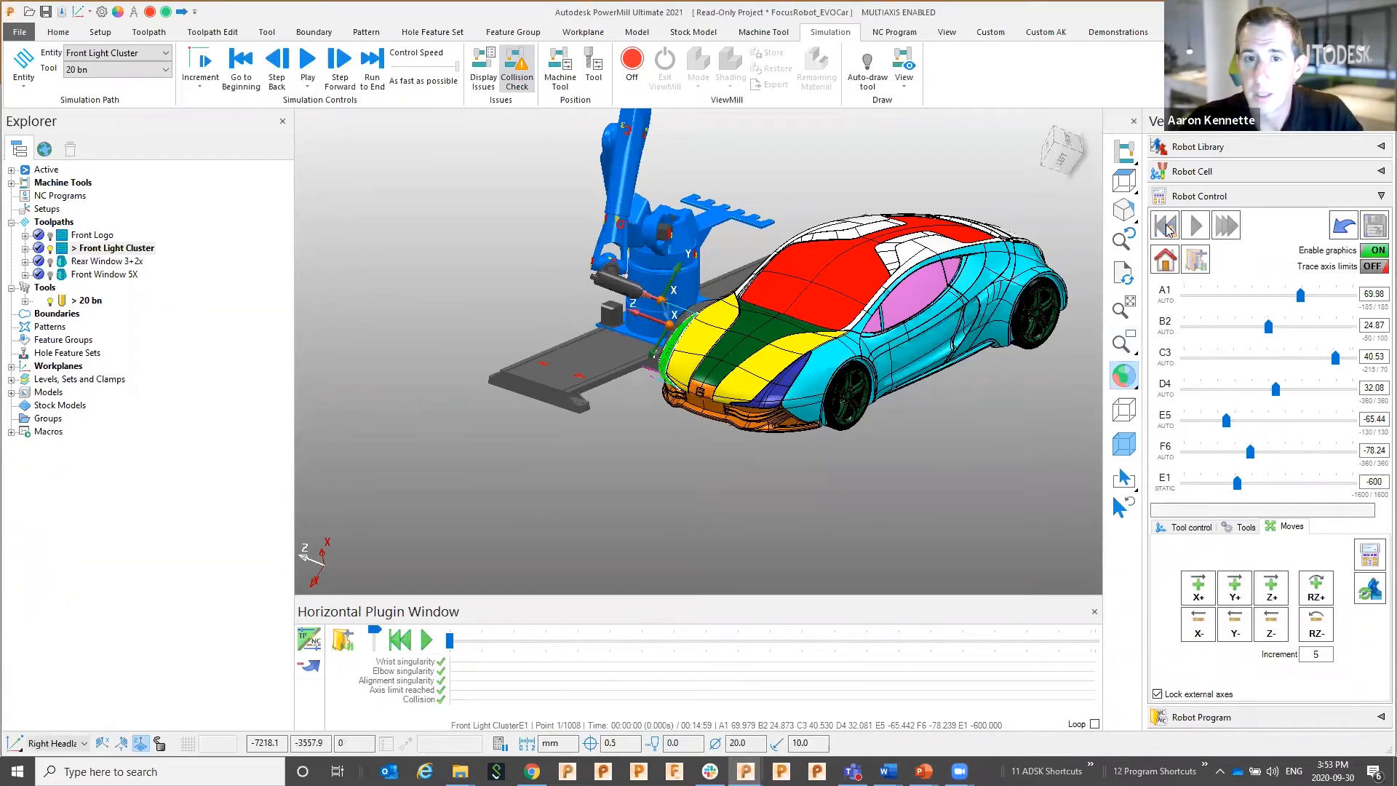
{"action": "left_click", "coordinate": [1157, 261]}
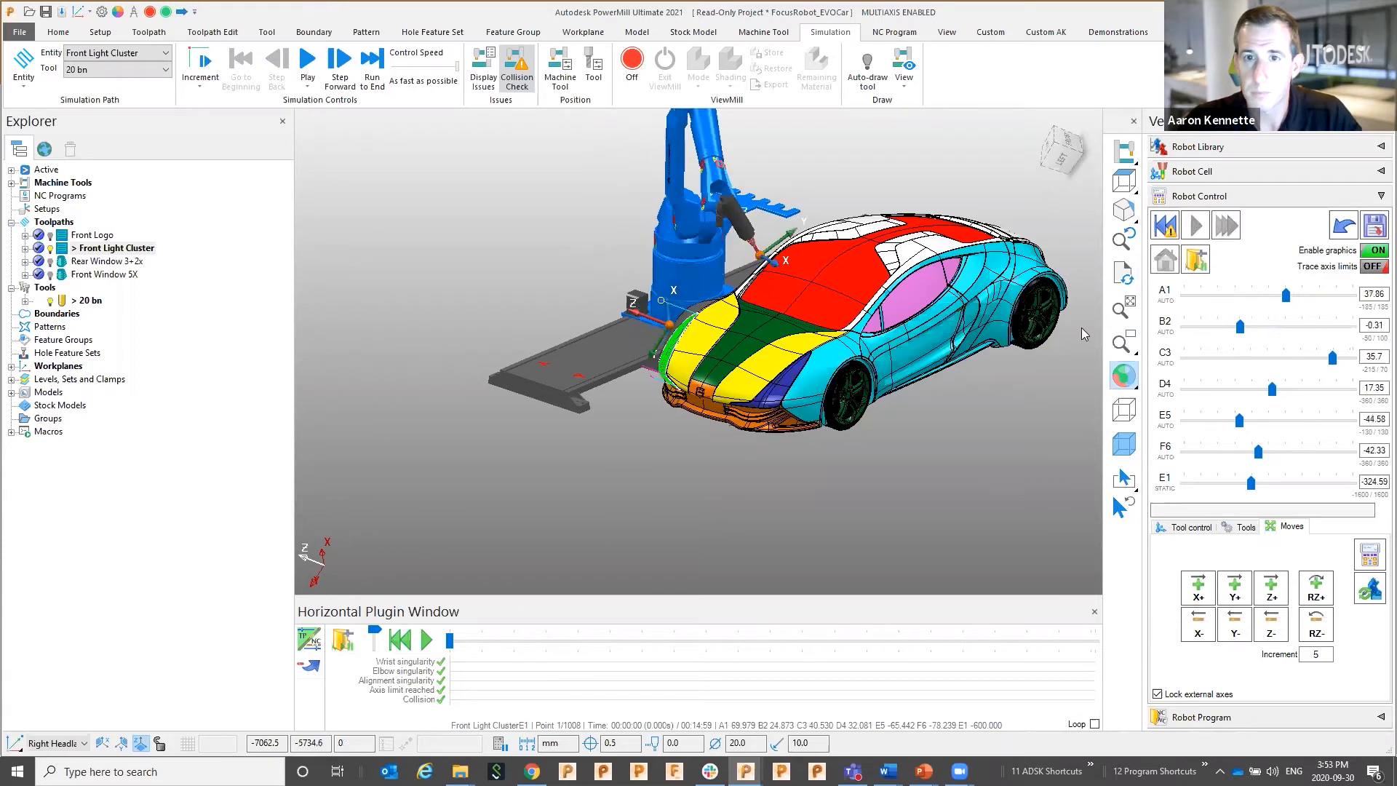
Name a new robot program Demo40
{"action": "left_click", "coordinate": [1252, 197]}
{"action": "left_click", "coordinate": [1225, 222]}
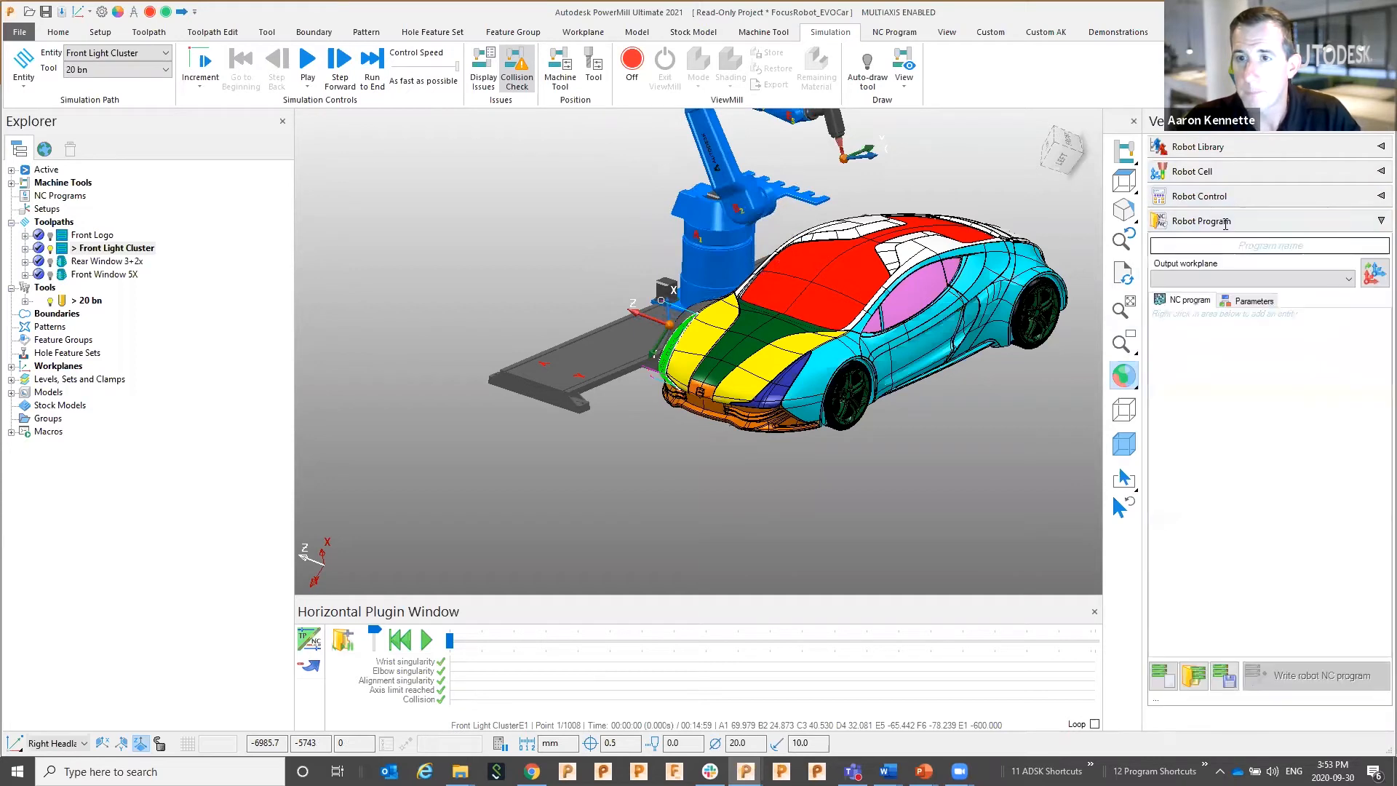
{"action": "left_click", "coordinate": [1237, 247]}
{"action": "type", "text": "Demo"}
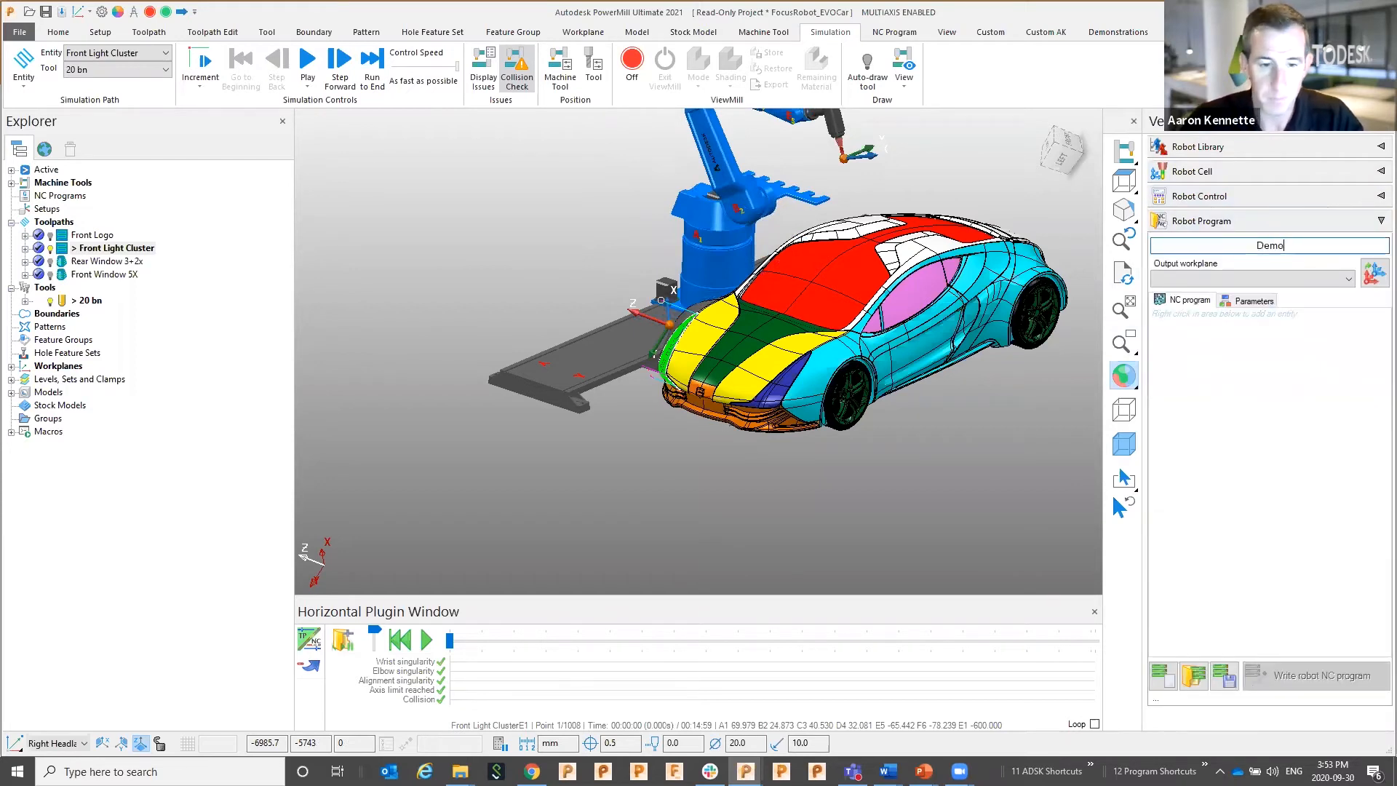
{"action": "type", "text": "40"}
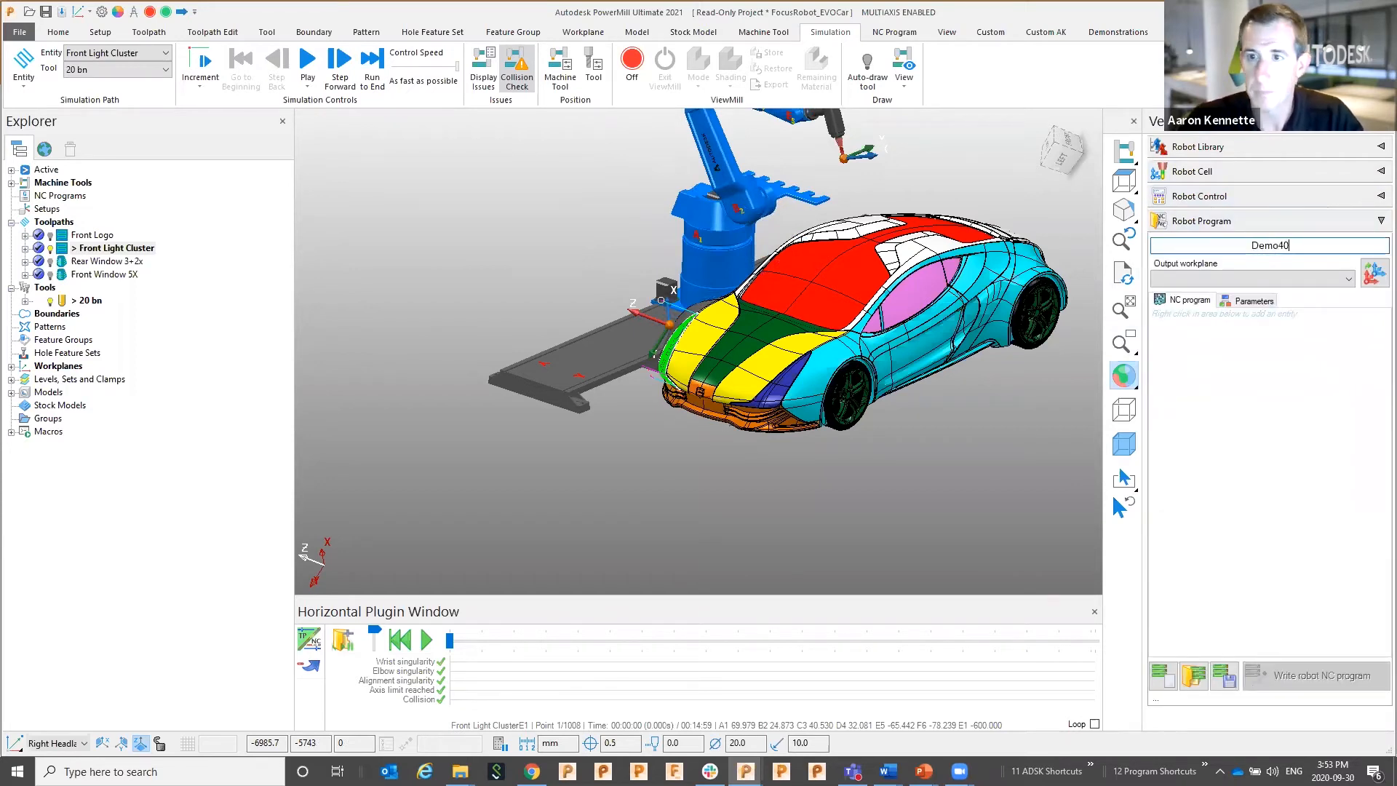
Add the Rear Window 3+2xE1 and Front Light ClusterE1 simulations to Demo40
{"action": "right_click", "coordinate": [1231, 367]}
{"action": "mouse_move", "coordinate": [1251, 372]}
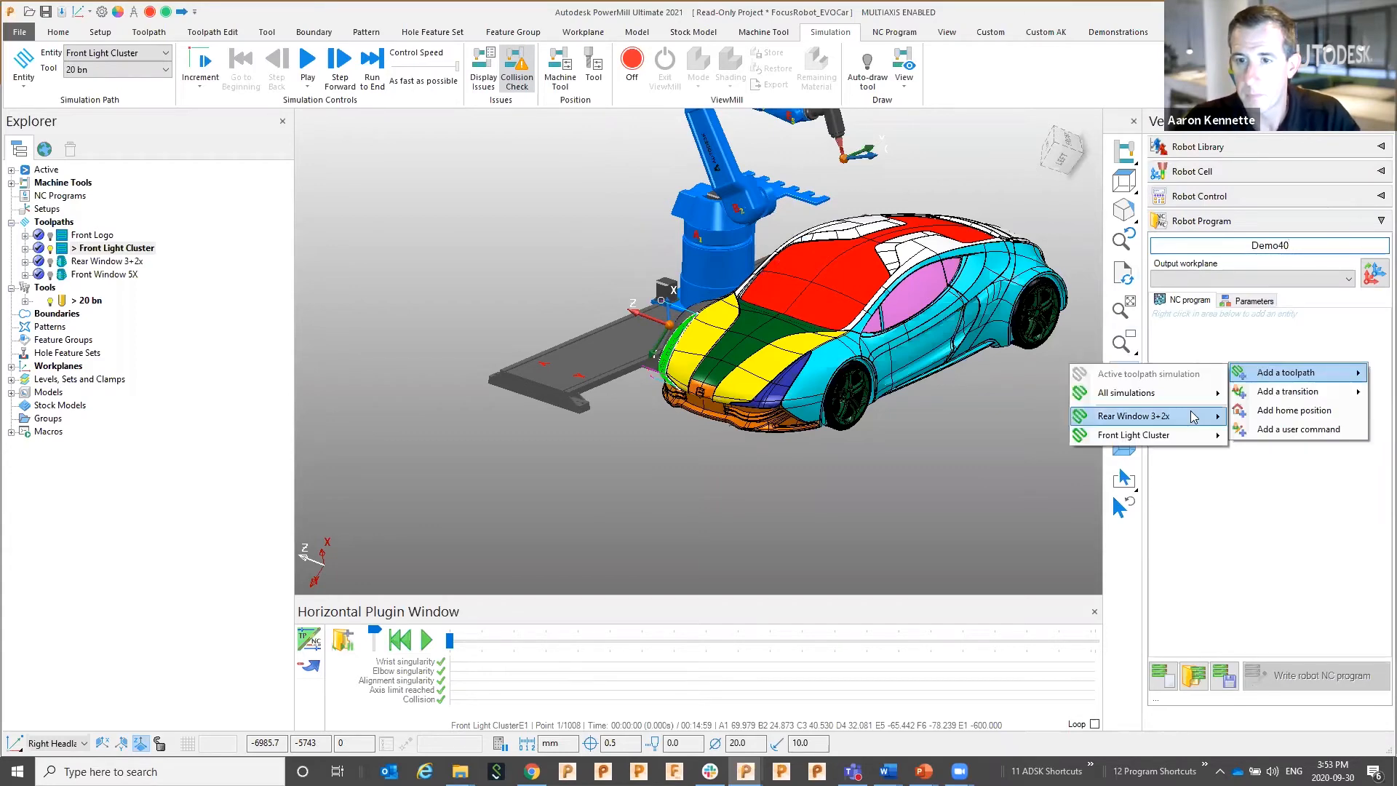
{"action": "mouse_move", "coordinate": [1193, 416]}
{"action": "left_click", "coordinate": [1270, 417]}
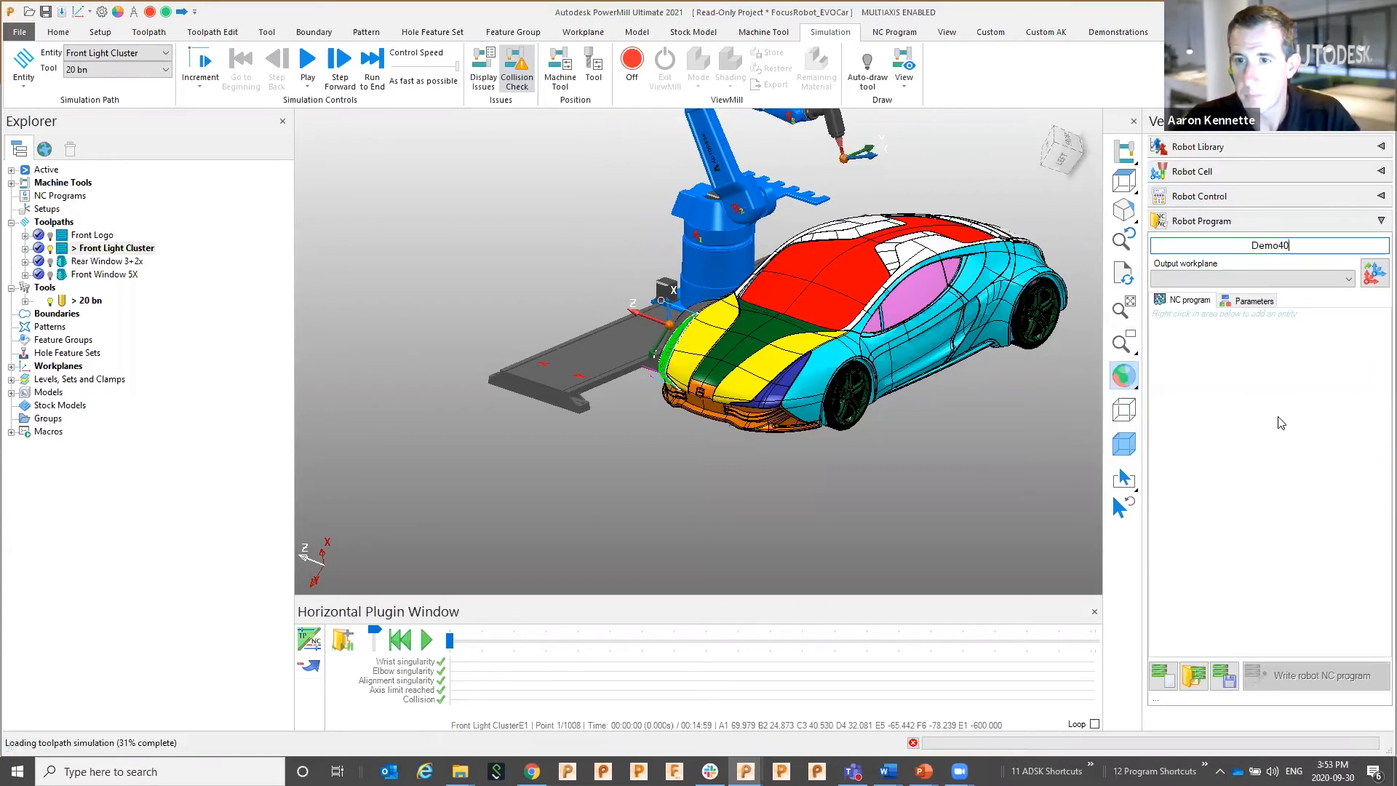
{"action": "right_click", "coordinate": [1234, 393]}
{"action": "mouse_move", "coordinate": [1275, 400]}
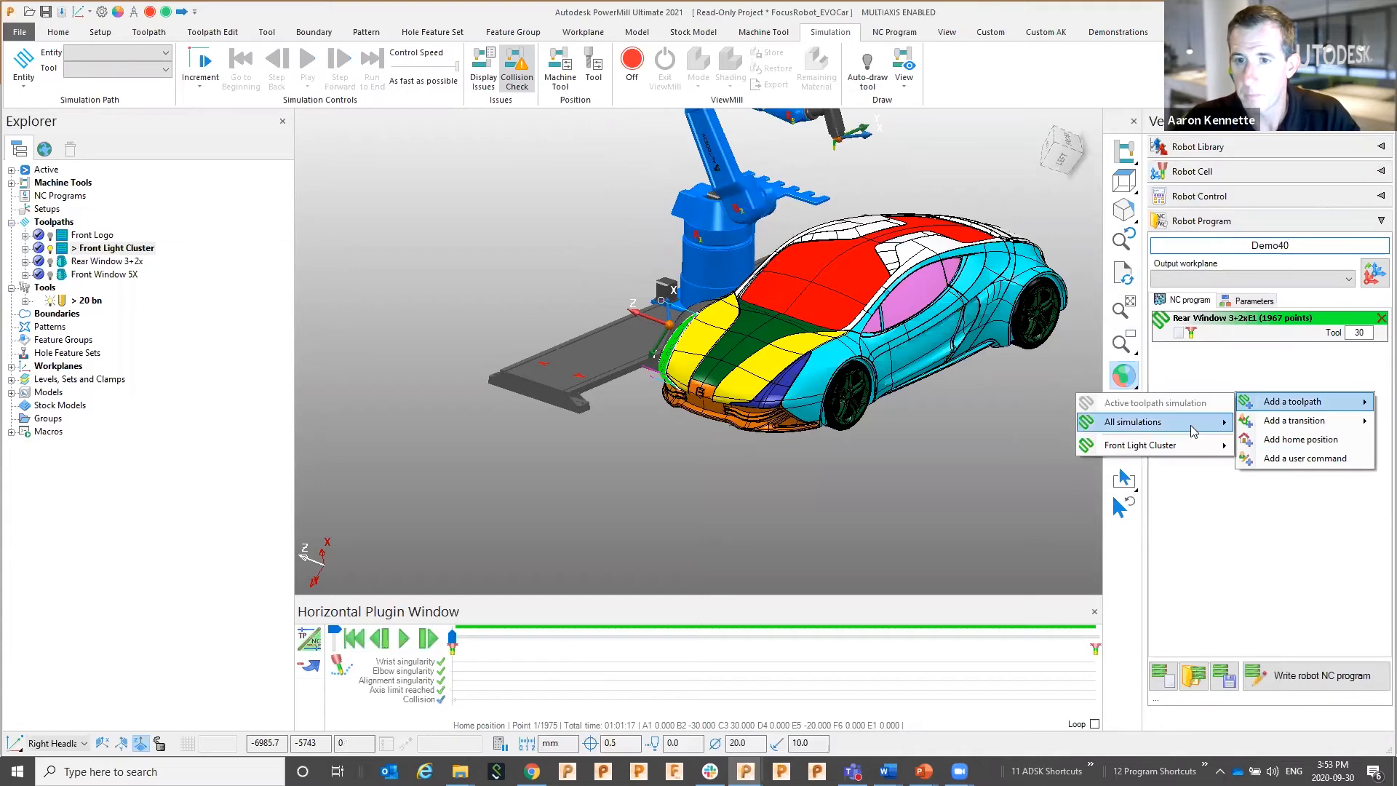
{"action": "mouse_move", "coordinate": [1176, 445]}
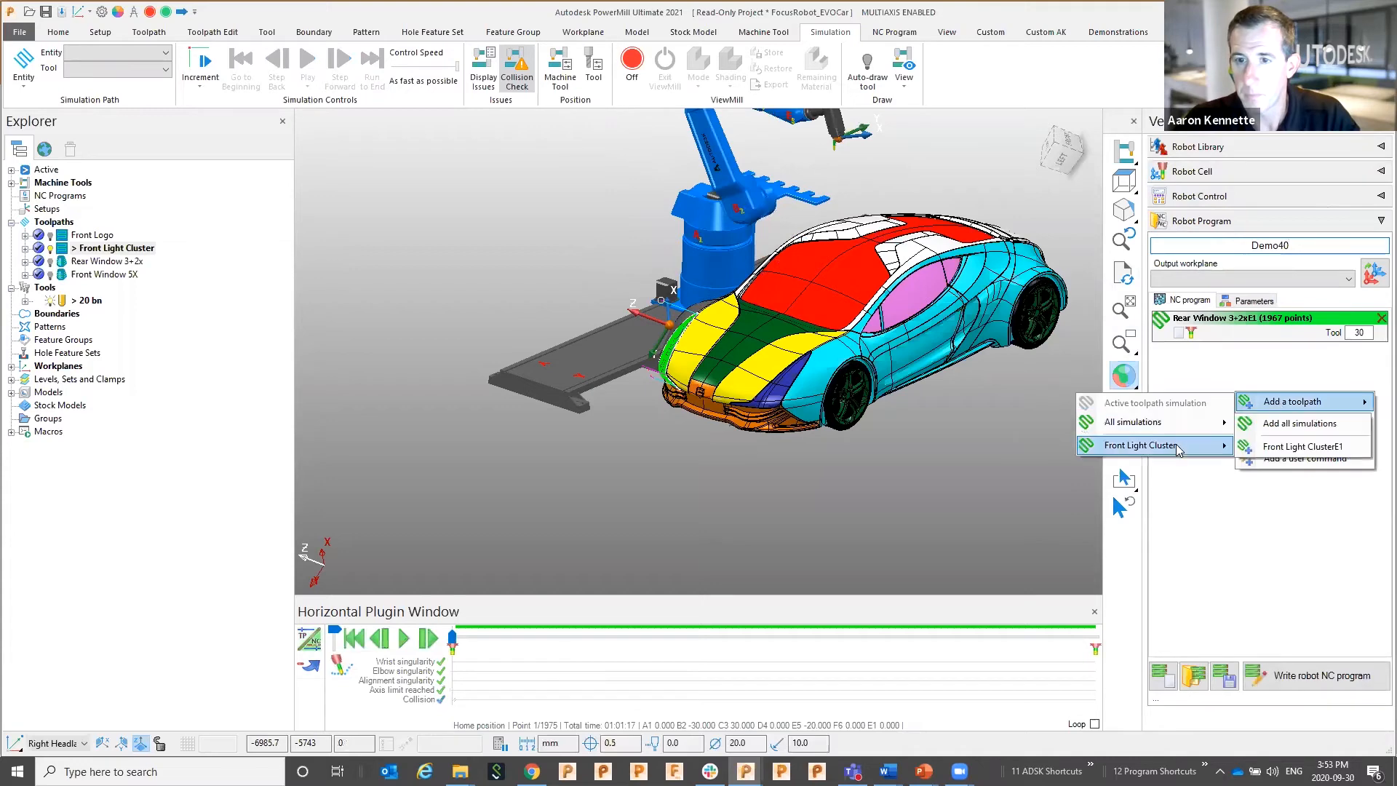
{"action": "left_click", "coordinate": [1291, 449]}
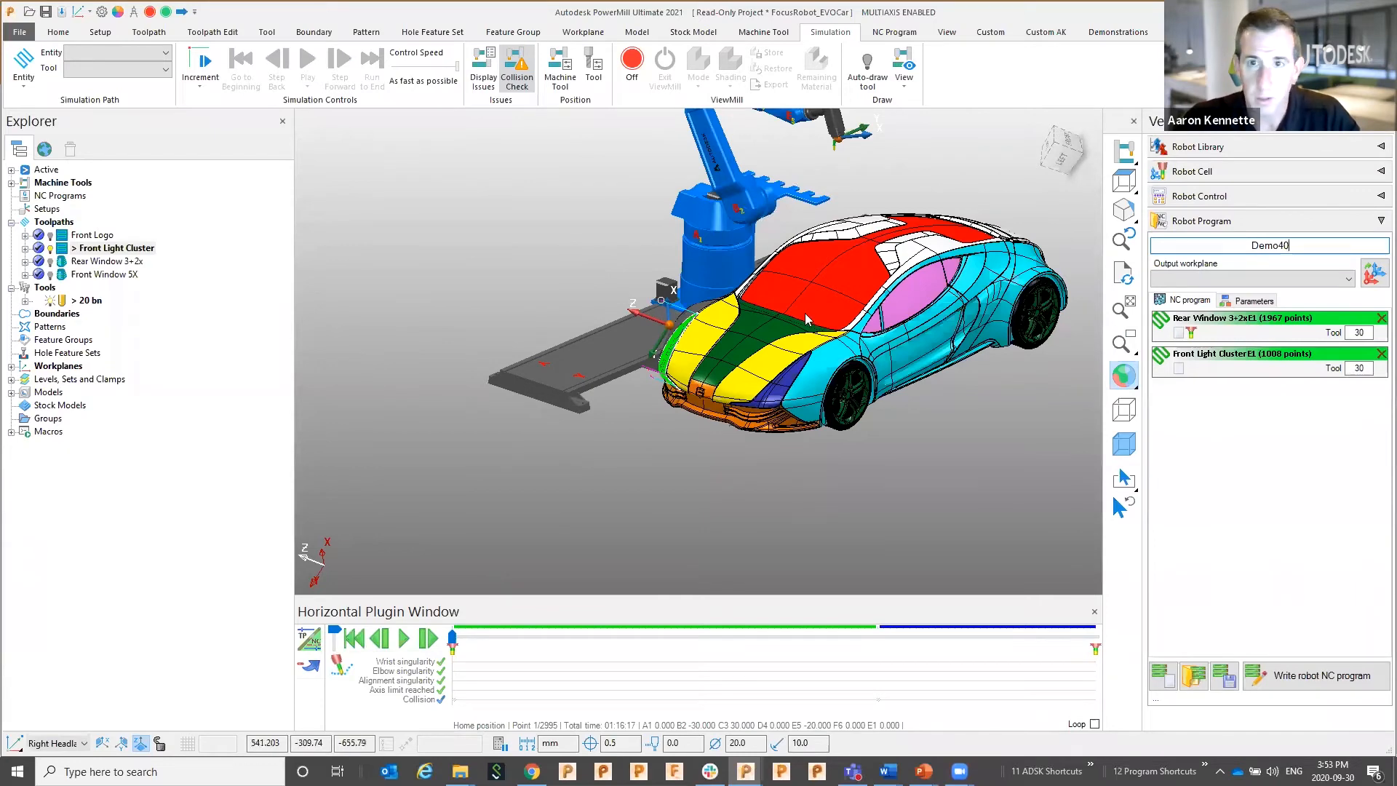
Play the Demo40 simulation to point 1948 of 2995
{"action": "scroll", "coordinate": [787, 332], "scroll_direction": "down", "scroll_amount": 2}
{"action": "middle_click_drag", "start_coordinate": [637, 492], "coordinate": [617, 509], "text": "shift"}
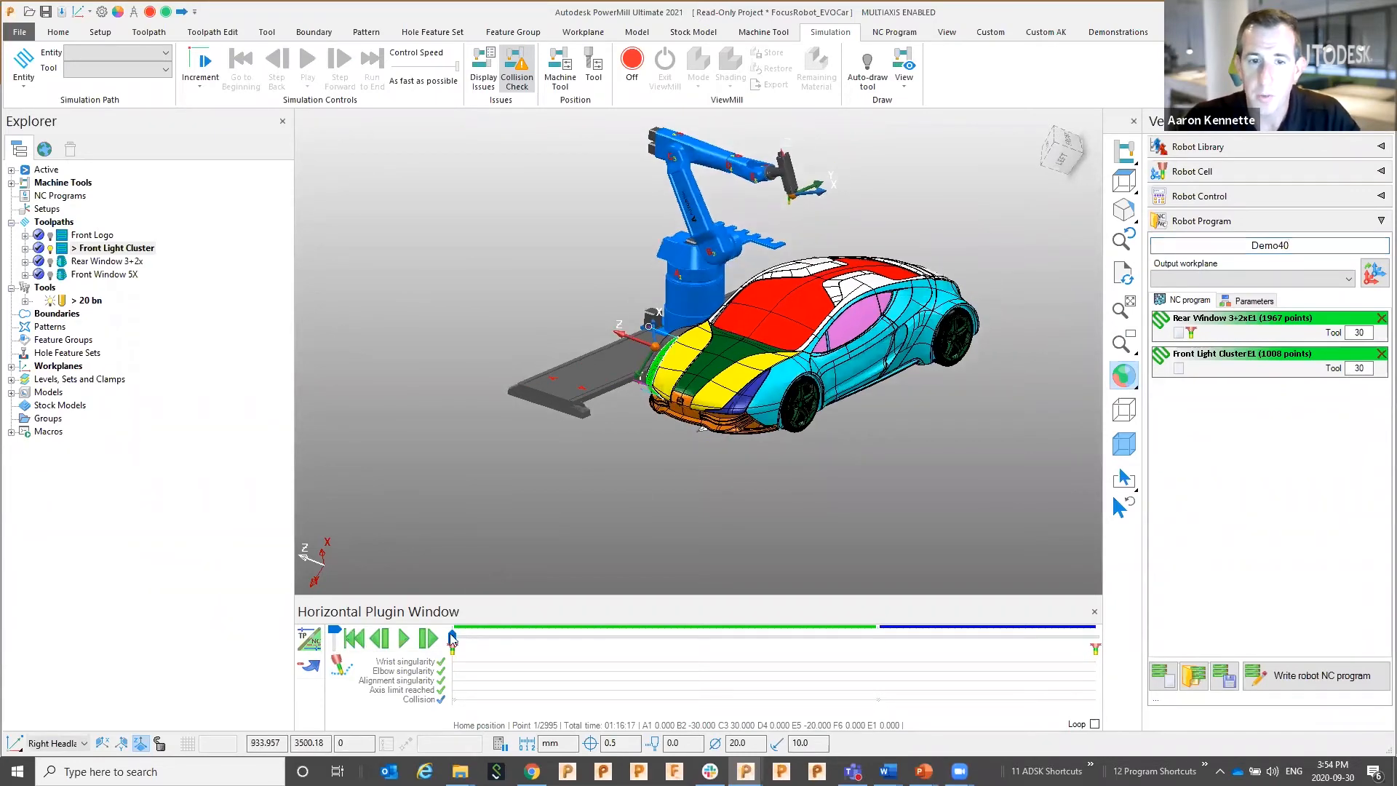
{"action": "left_click_drag", "start_coordinate": [452, 637], "coordinate": [457, 637]}
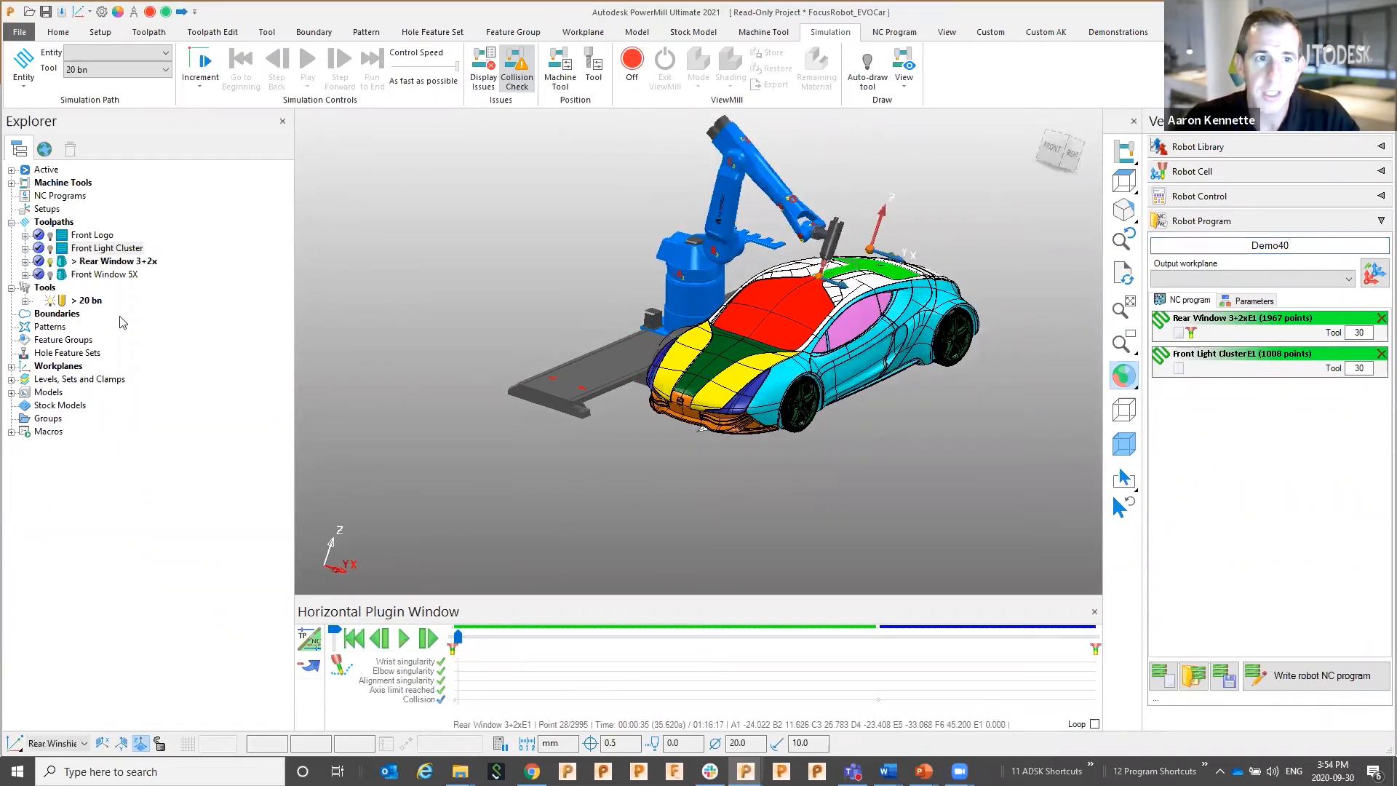
{"action": "left_click_drag", "start_coordinate": [468, 638], "coordinate": [870, 637]}
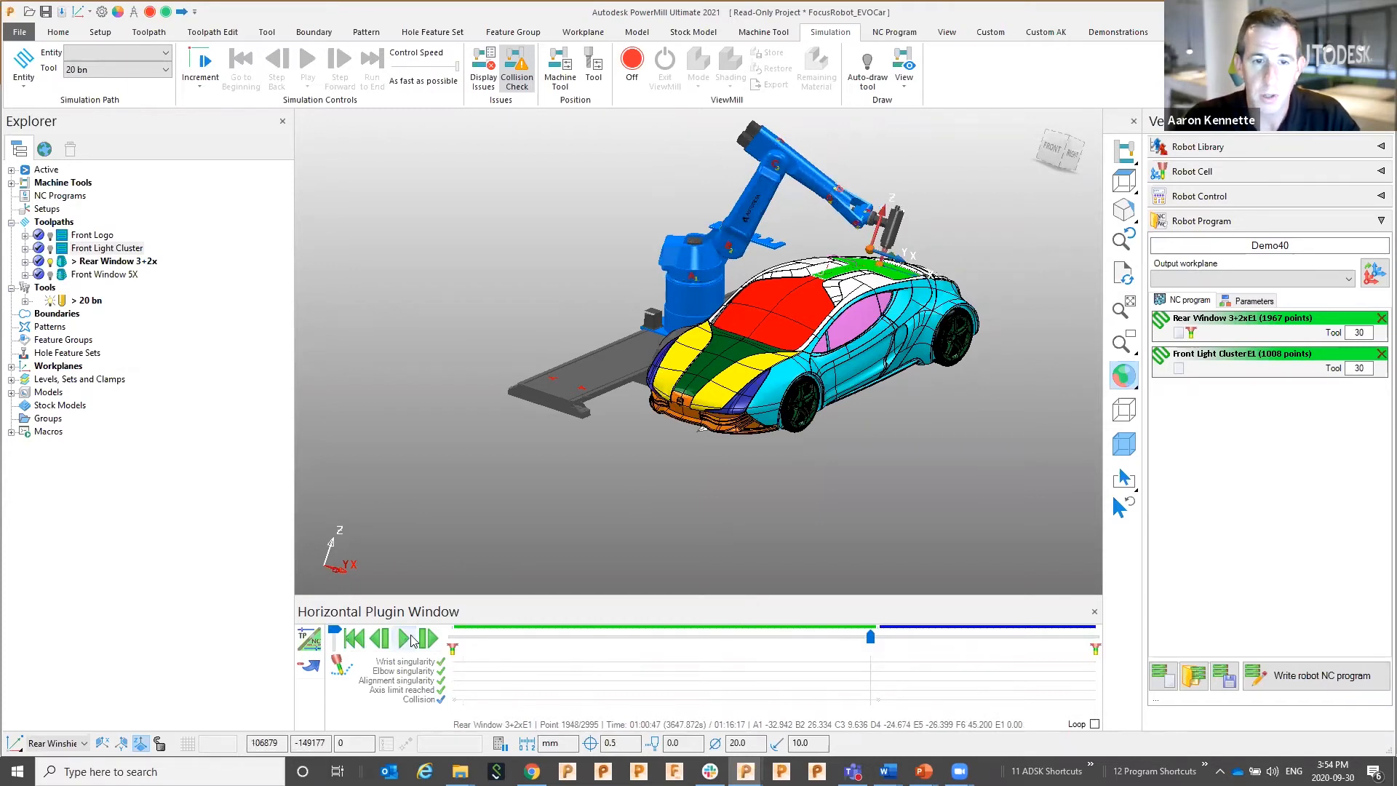
{"action": "left_click", "coordinate": [404, 640]}
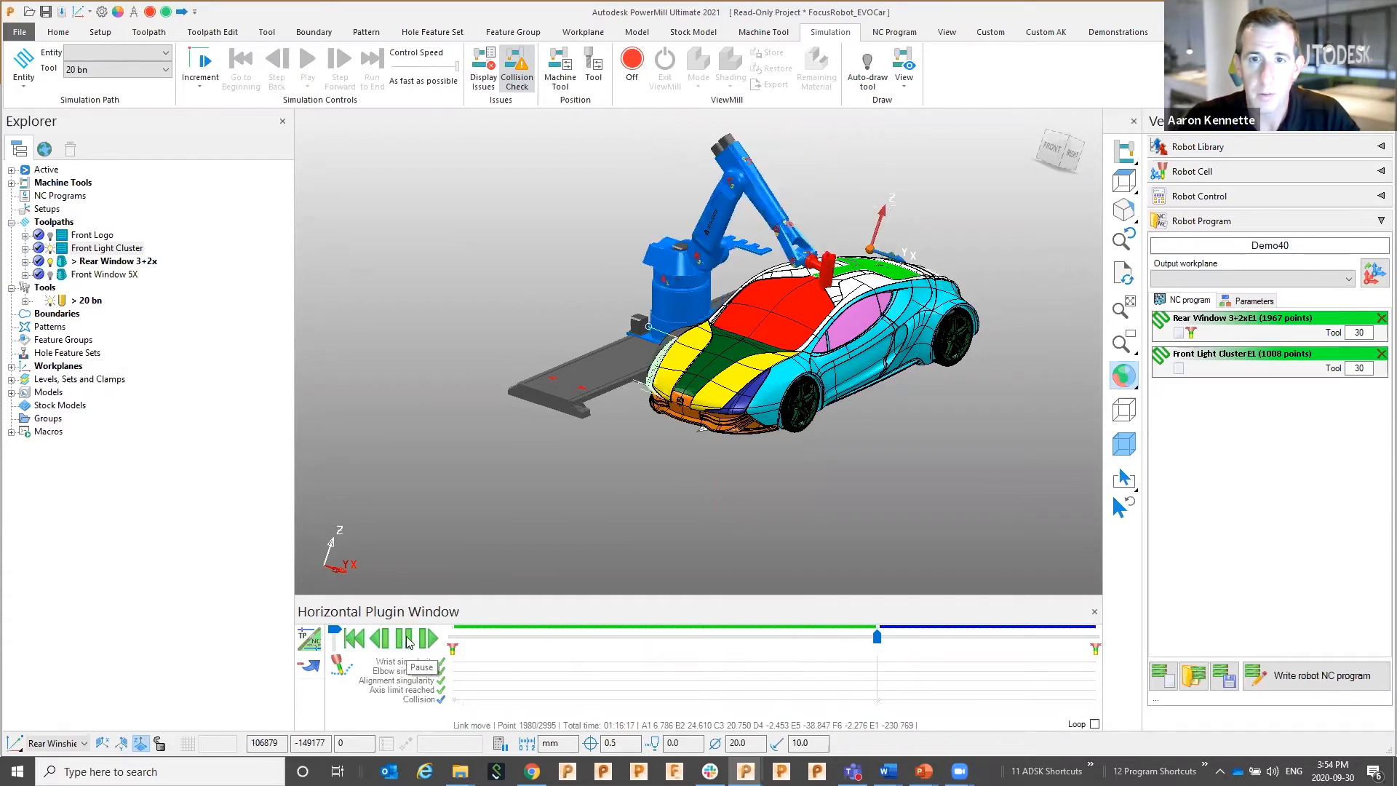
{"action": "left_click_drag", "start_coordinate": [886, 645], "coordinate": [883, 640]}
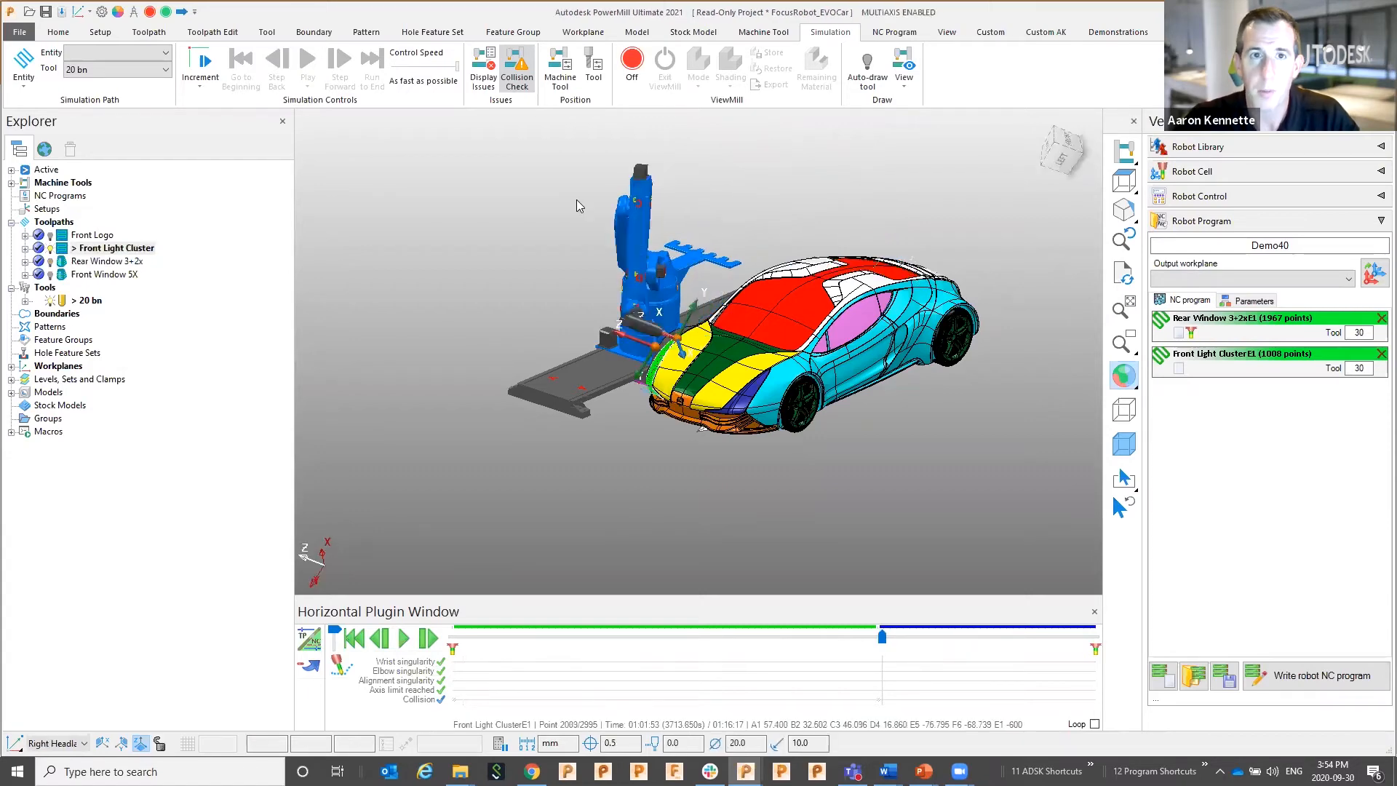
{"action": "left_click", "coordinate": [486, 69]}
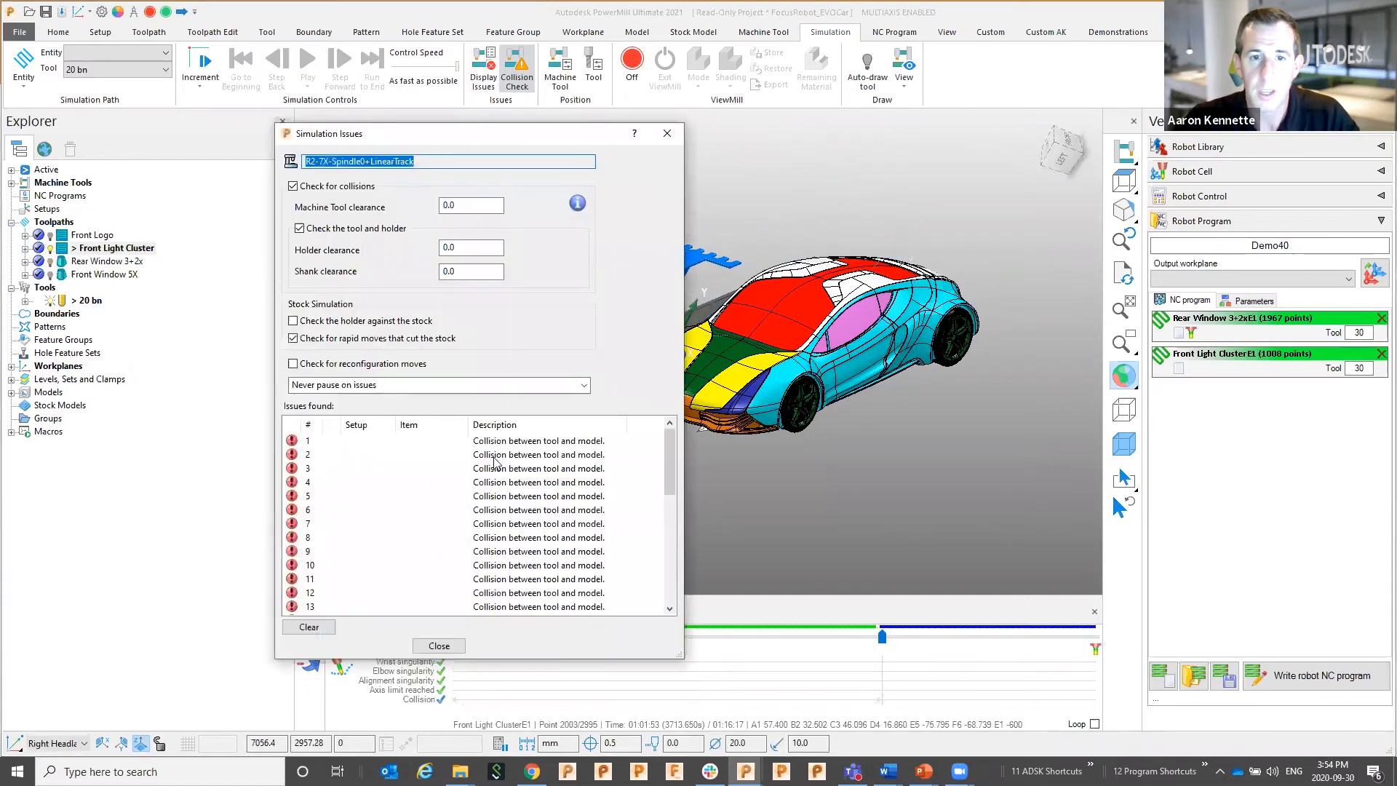
{"action": "left_click", "coordinate": [493, 442]}
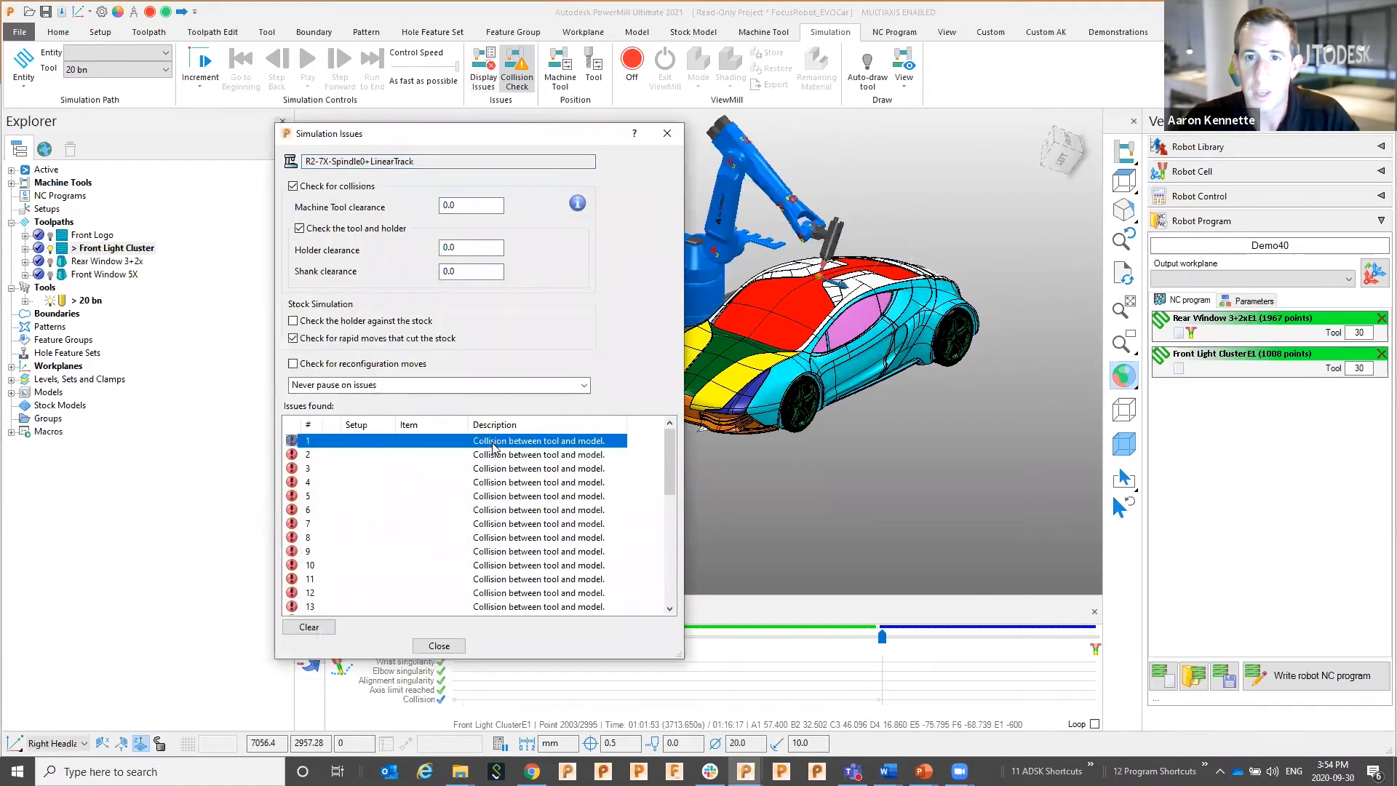
{"action": "left_click", "coordinate": [526, 525]}
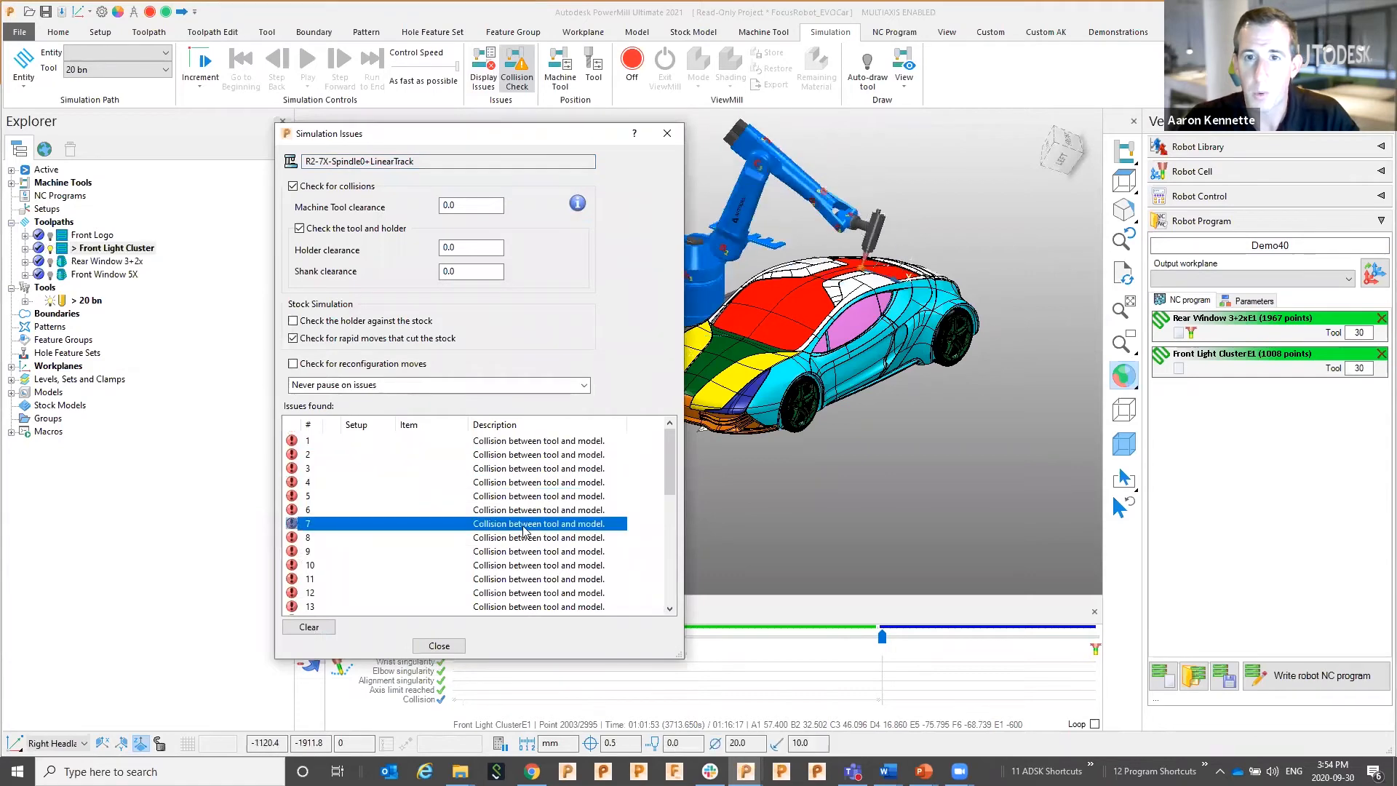
{"action": "left_click", "coordinate": [667, 134]}
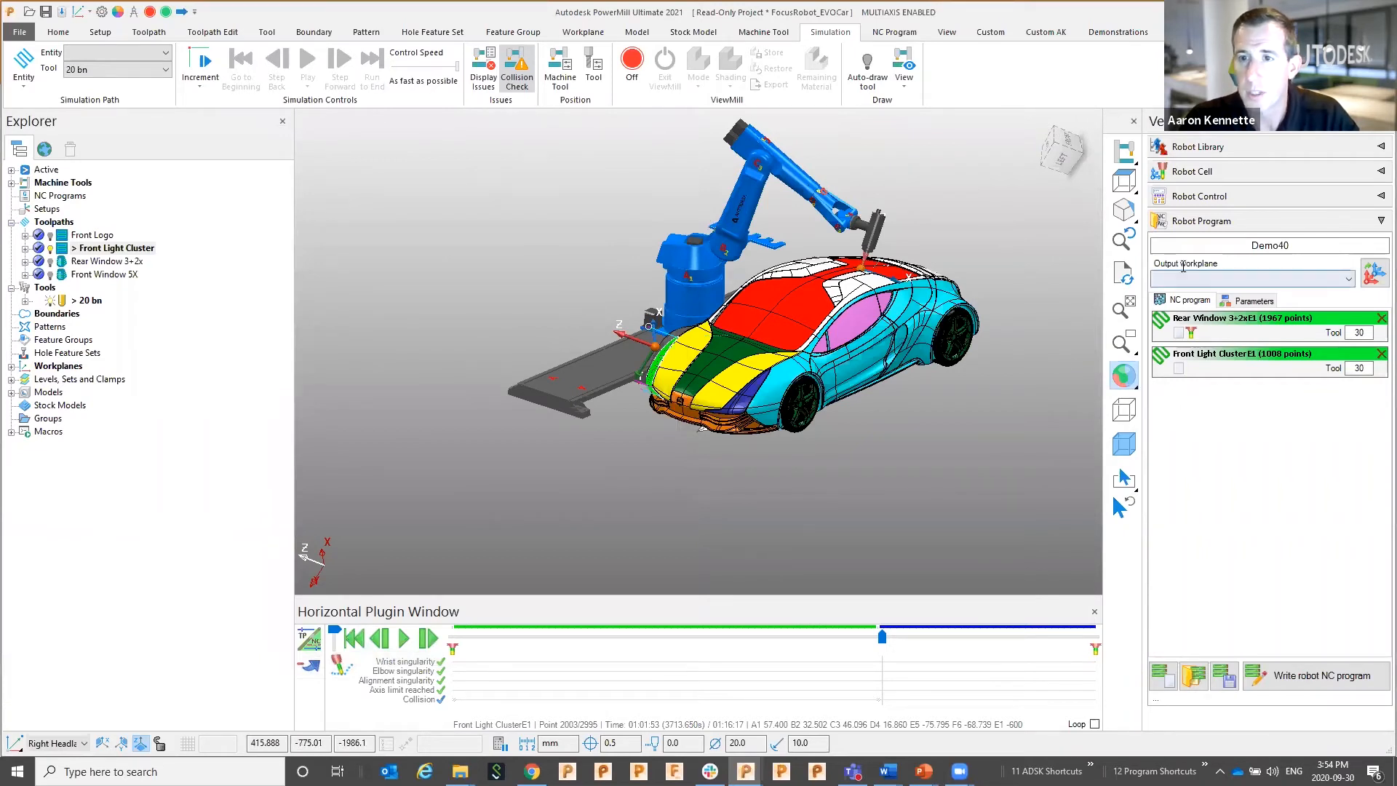
Send the robot home with E1 at 0 and deactivate the Front Light Cluster toolpath
{"action": "left_click", "coordinate": [1201, 224]}
{"action": "left_click", "coordinate": [1199, 196]}
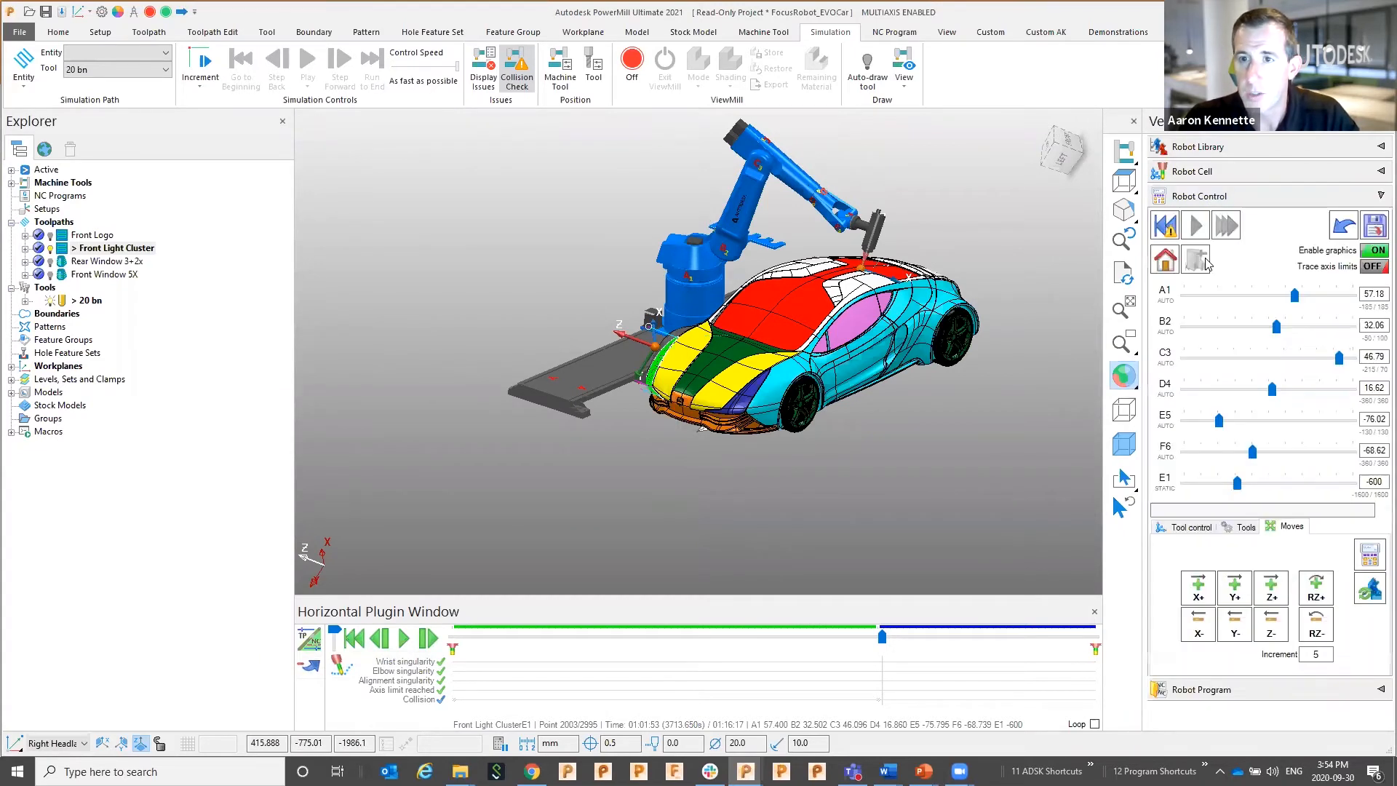
{"action": "left_click", "coordinate": [1164, 261]}
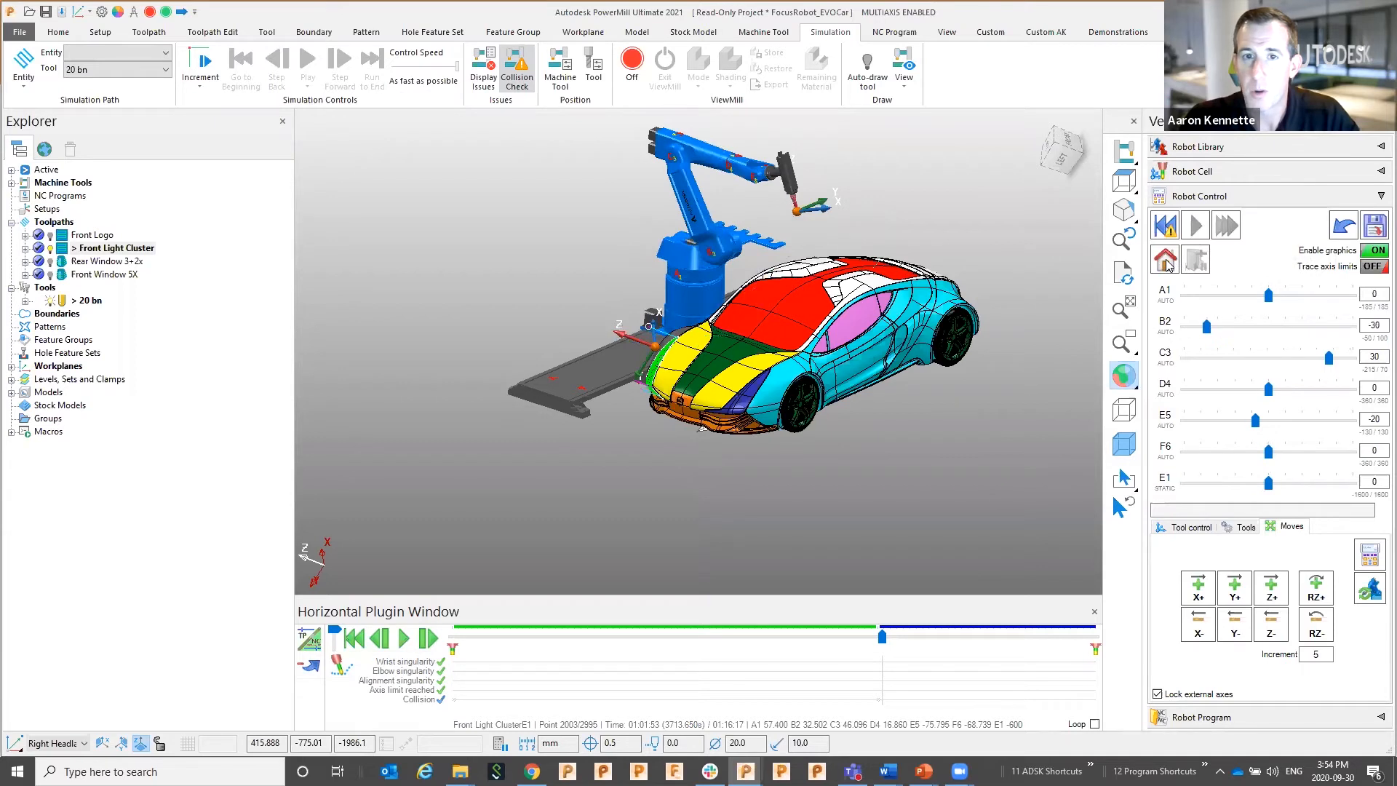
{"action": "double_click", "coordinate": [70, 249]}
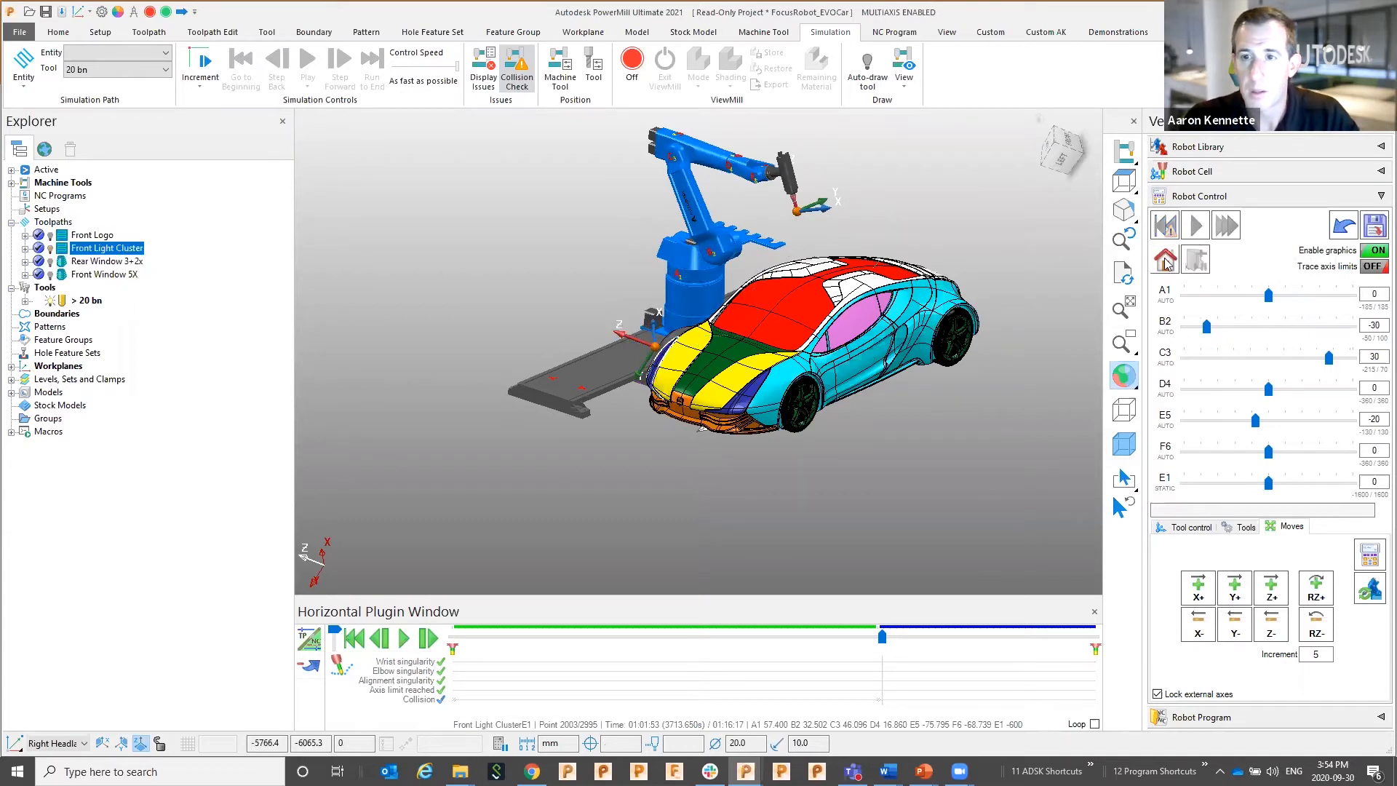
{"action": "left_click", "coordinate": [1369, 554]}
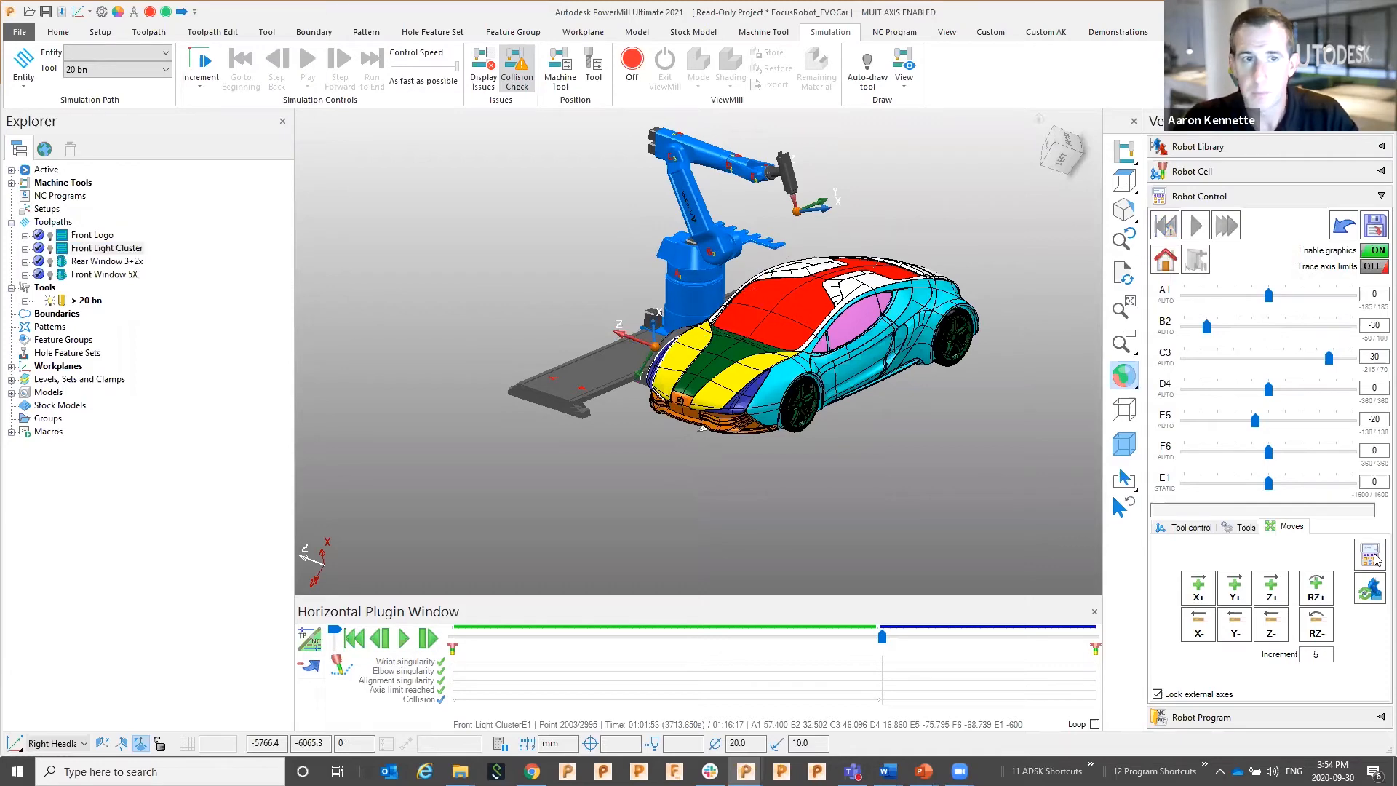
Record a starting point, then a second point with E1 at -600
{"action": "left_click", "coordinate": [216, 358]}
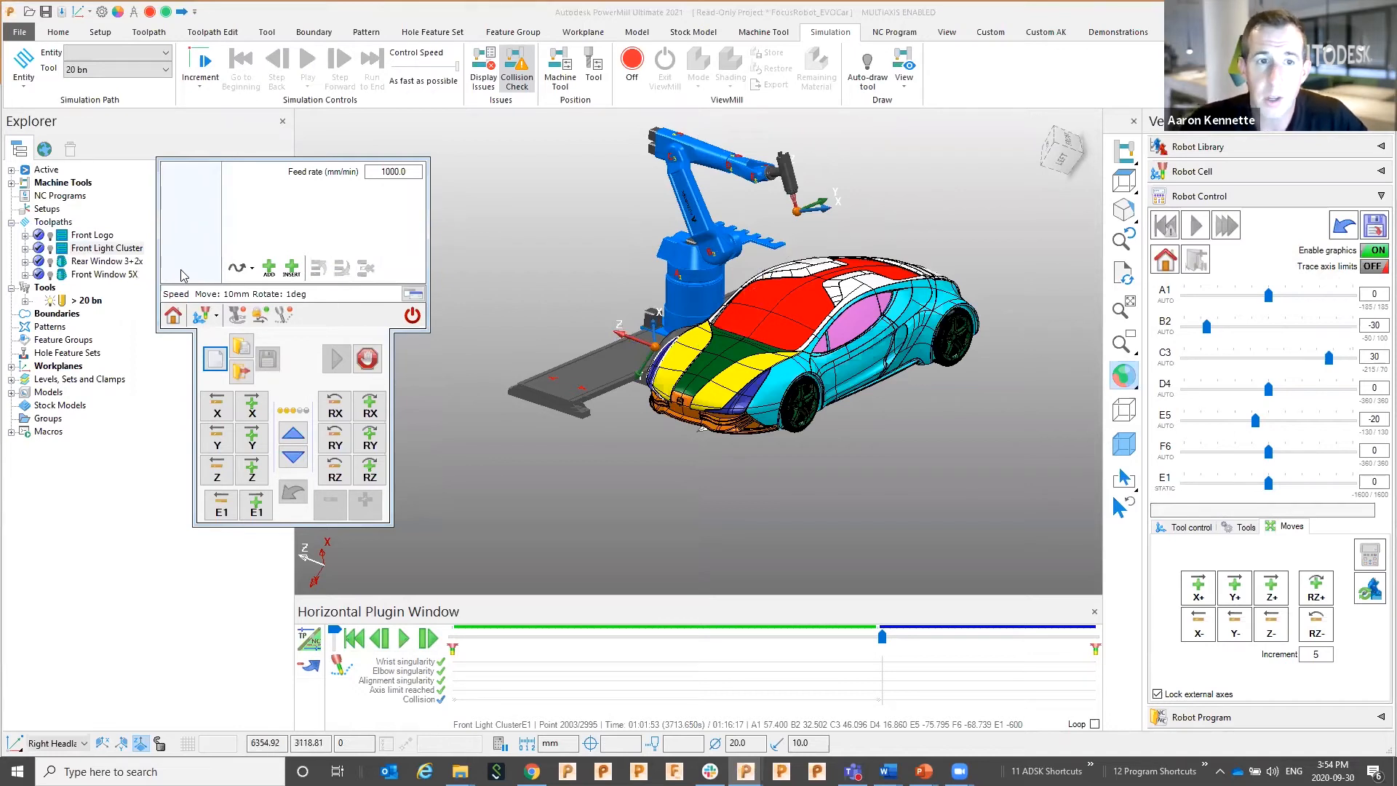
{"action": "left_click", "coordinate": [269, 269]}
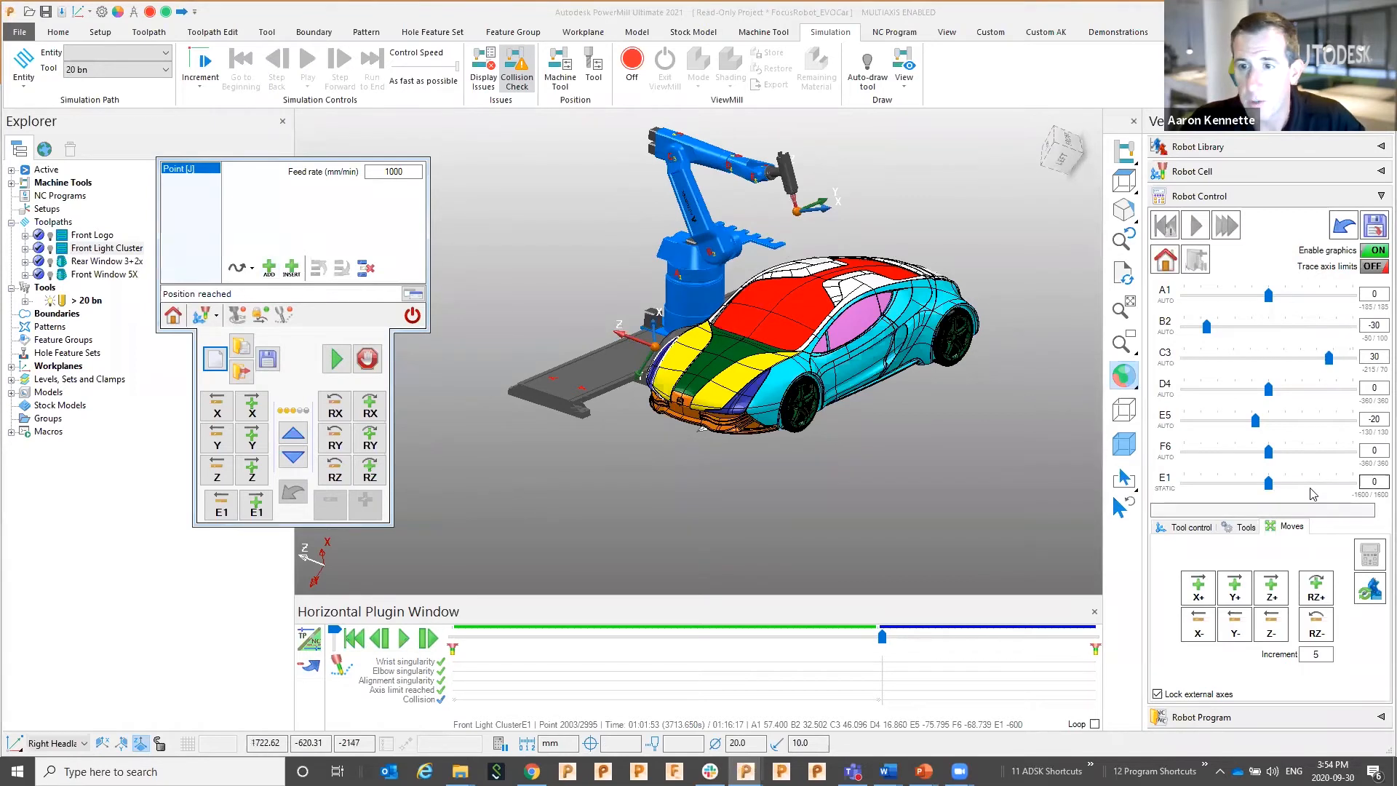
{"action": "left_click_drag", "start_coordinate": [1272, 493], "coordinate": [1230, 493]}
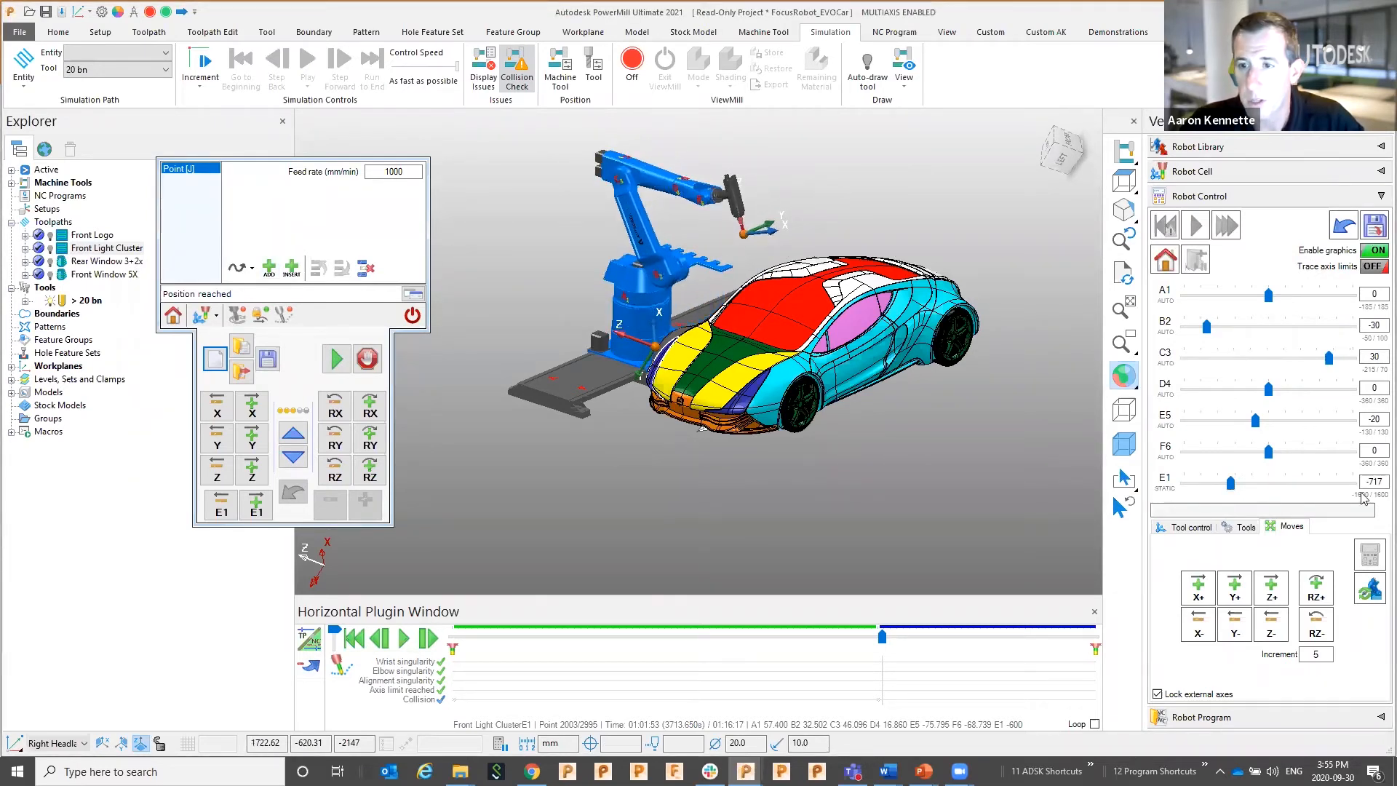
{"action": "type", "text": "-6"}
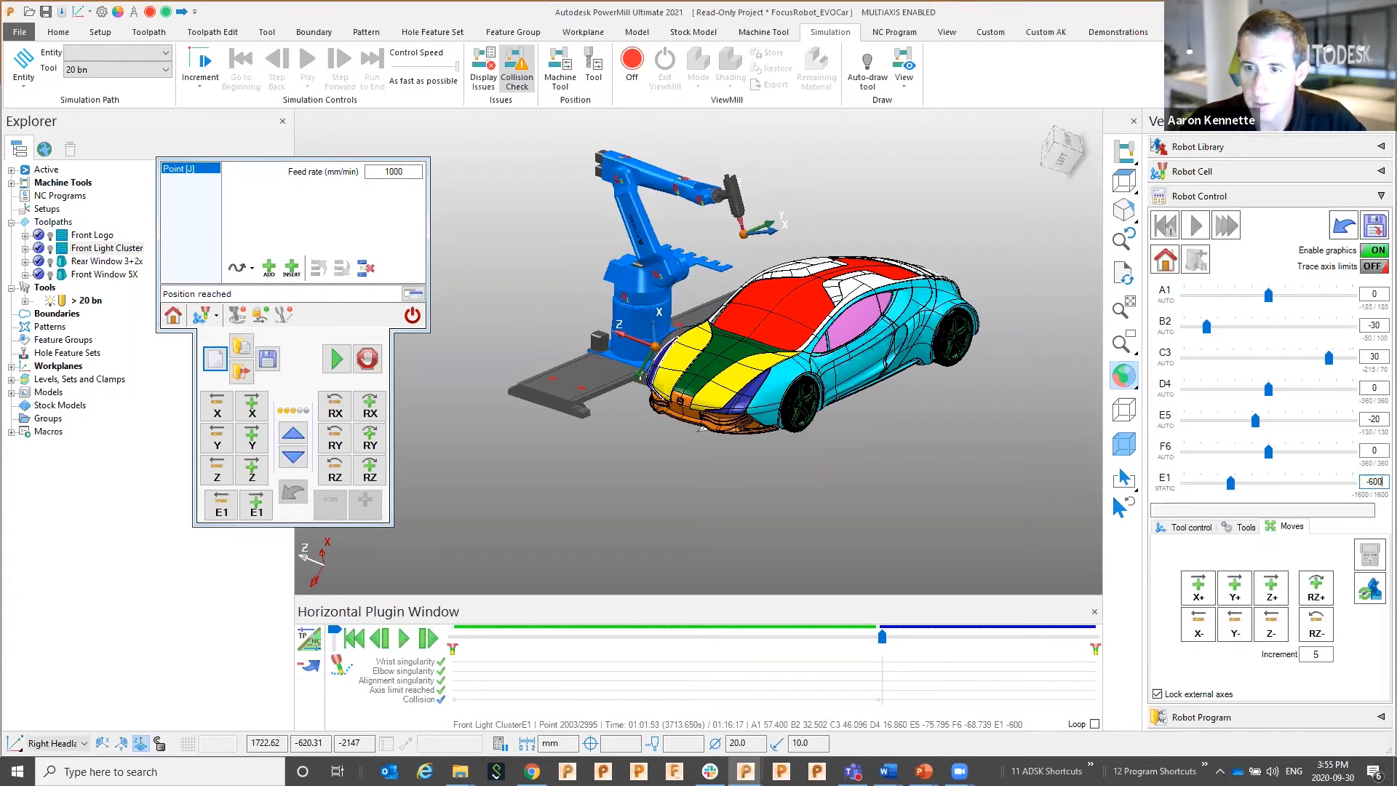
{"action": "type", "text": "00"}
{"action": "key", "text": "Return"}
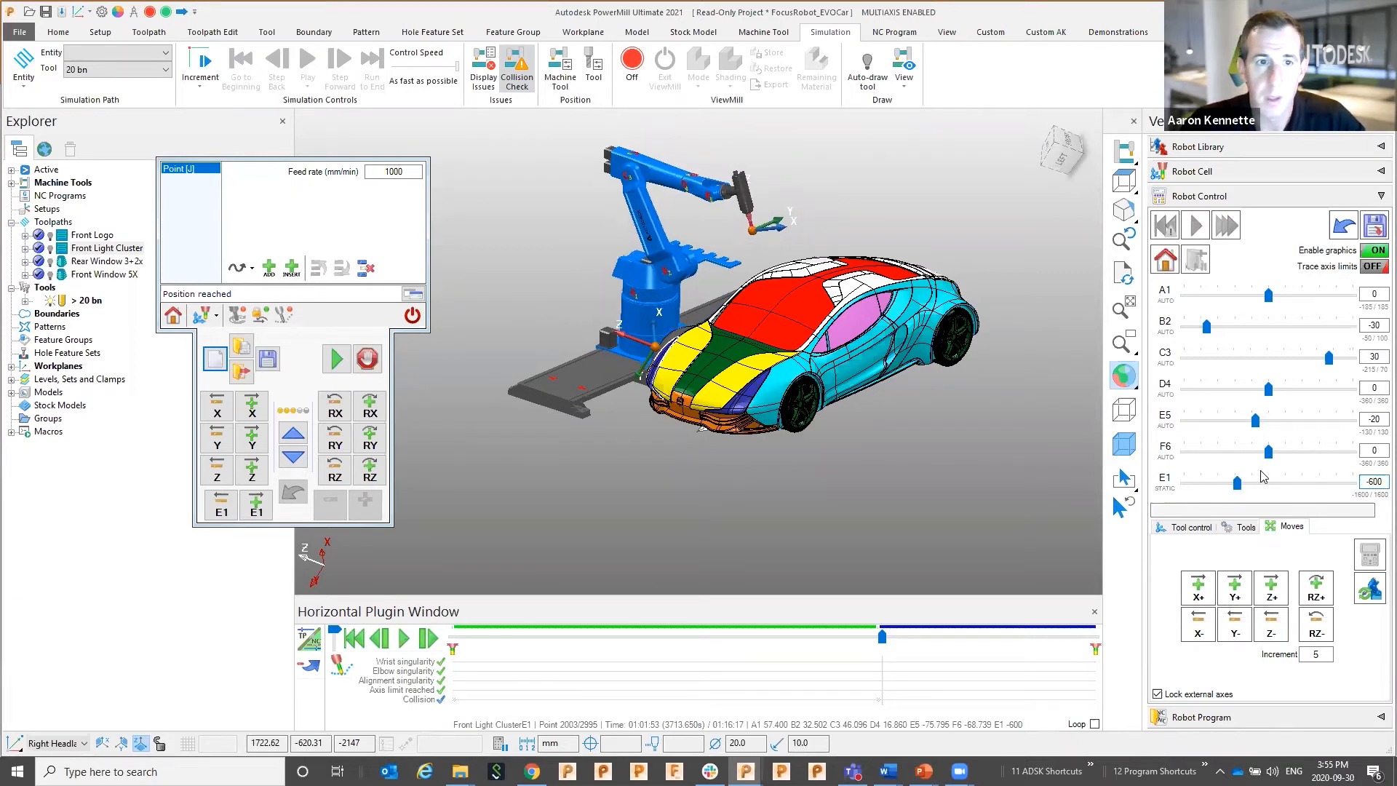
{"action": "left_click", "coordinate": [268, 268]}
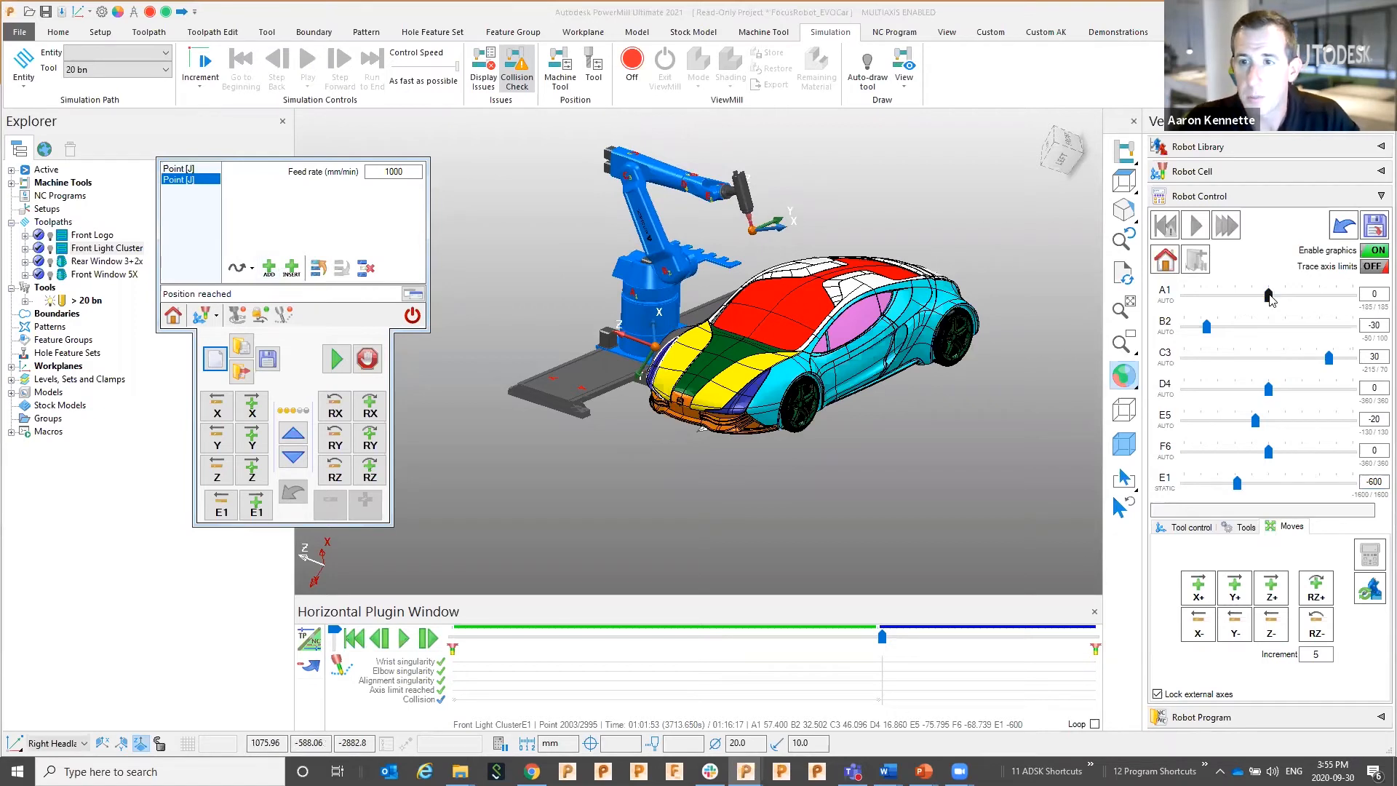
Set A1 to 37 and B2 to -17 and record it as the third point
{"action": "left_click_drag", "start_coordinate": [1269, 295], "coordinate": [1283, 299]}
{"action": "double_click", "coordinate": [1375, 297]}
{"action": "type", "text": "-37"}
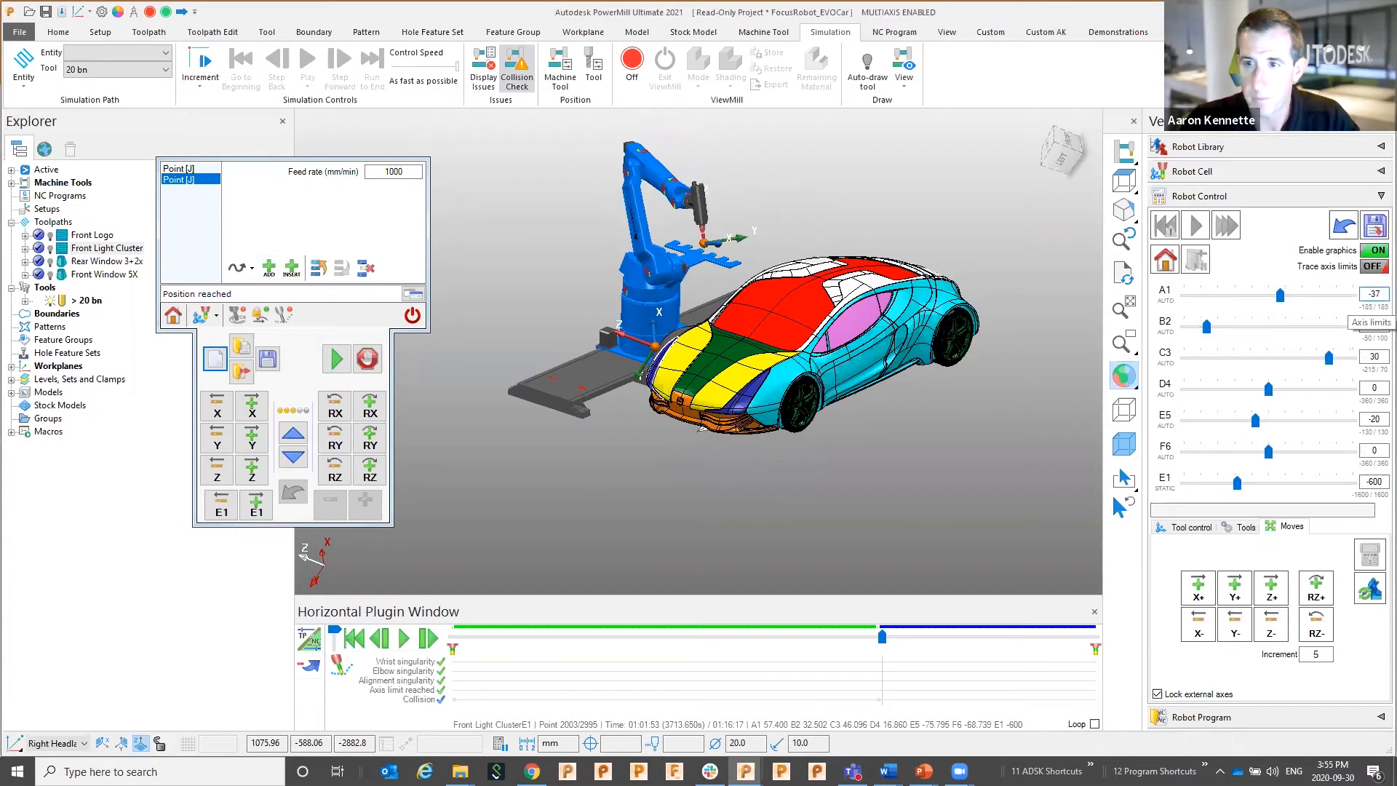
{"action": "key", "text": "Return"}
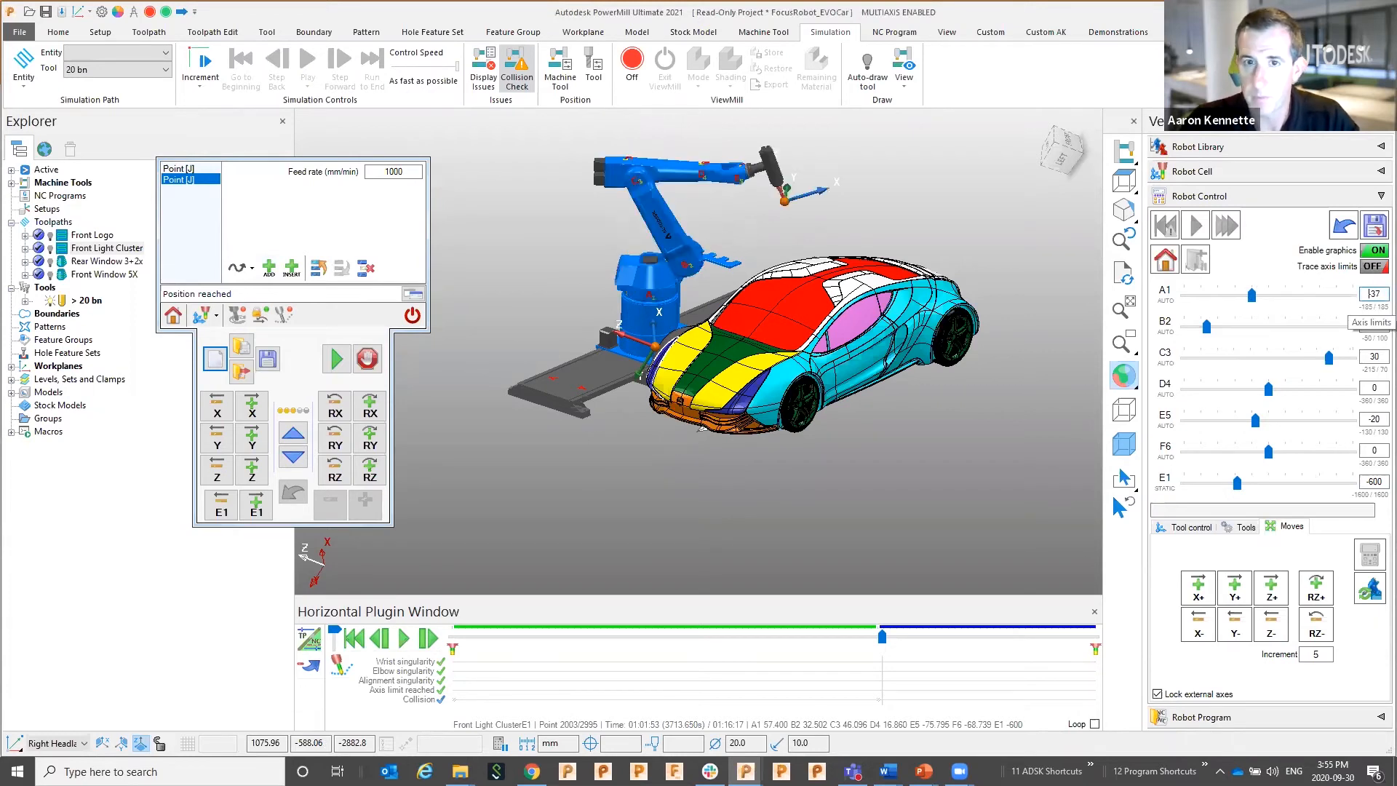
{"action": "double_click", "coordinate": [1378, 297]}
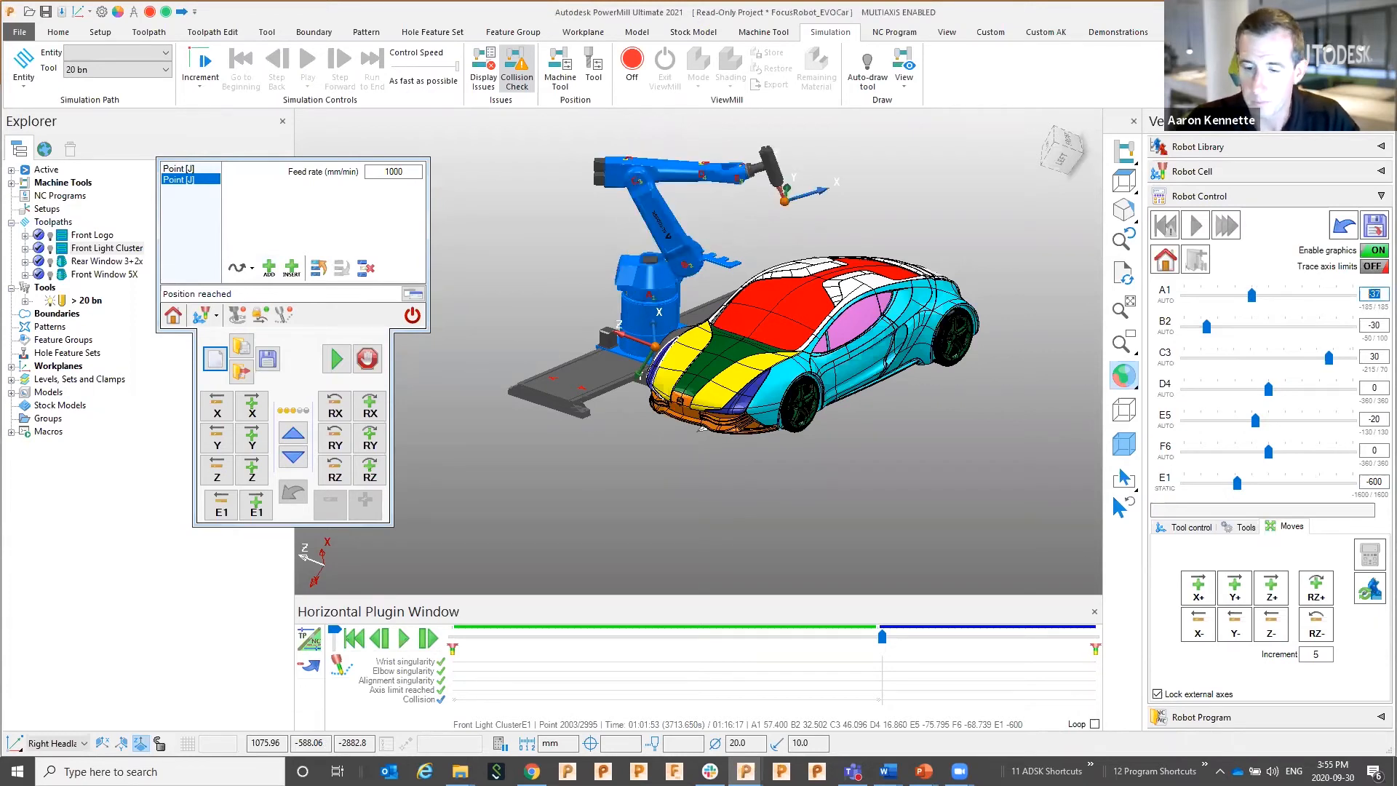
{"action": "type", "text": "37"}
{"action": "key", "text": "Return"}
{"action": "double_click", "coordinate": [1360, 326]}
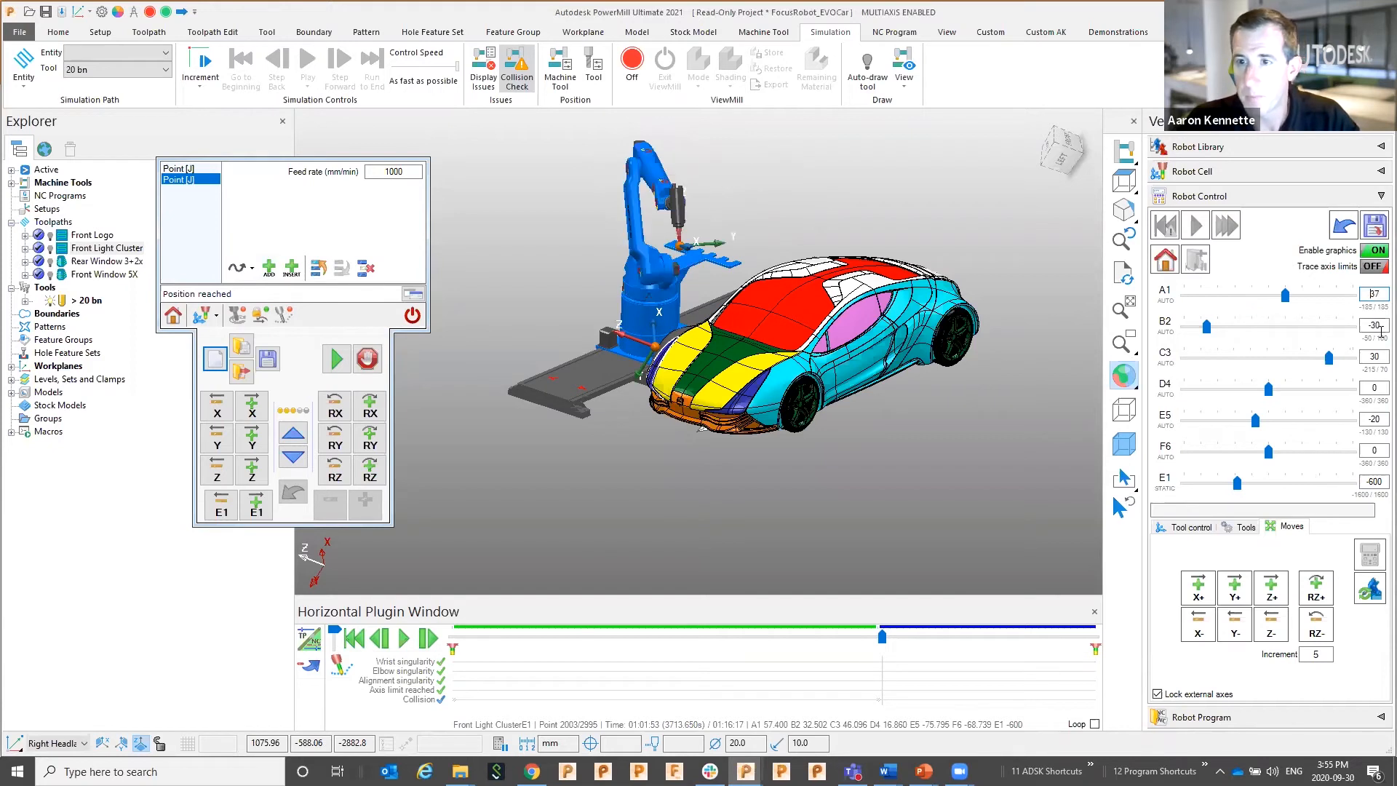
{"action": "type", "text": "-"}
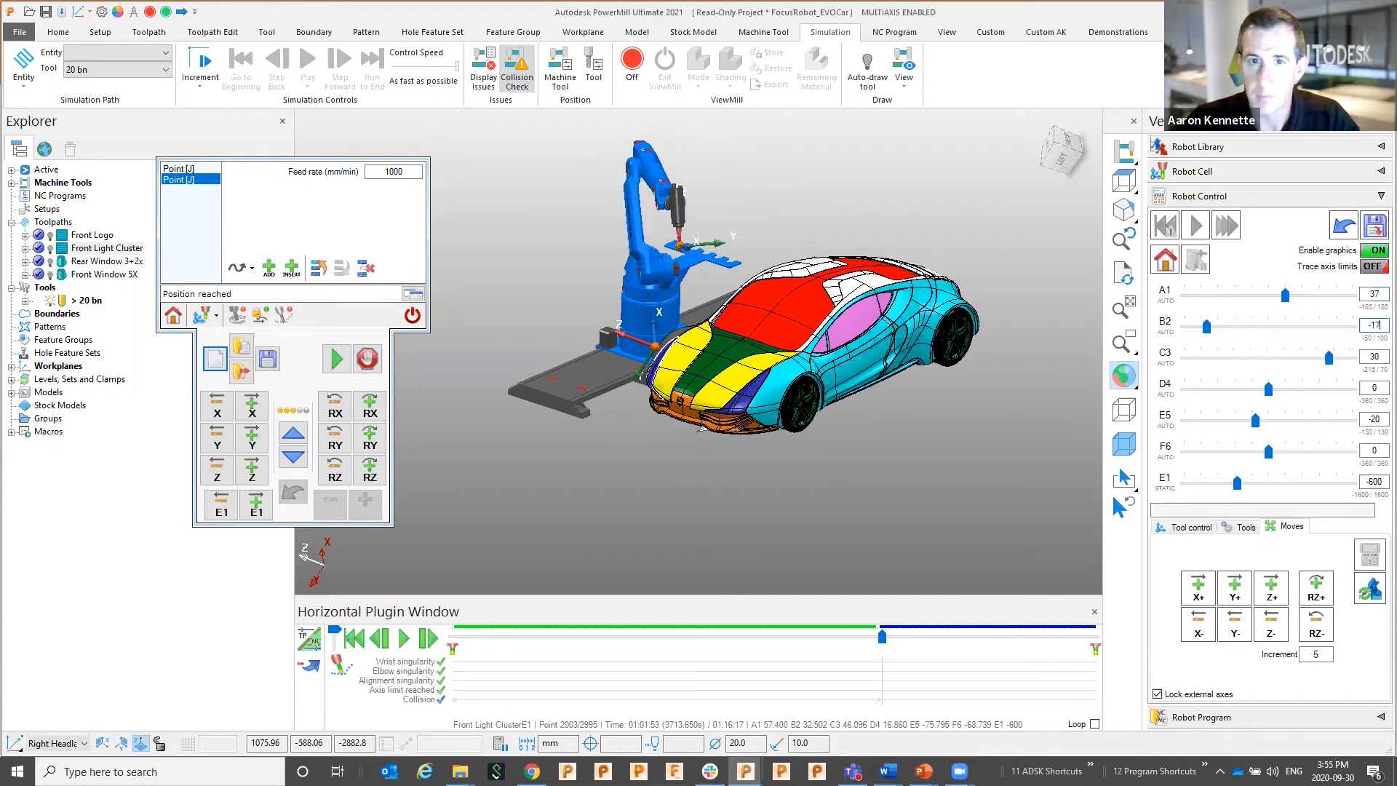
{"action": "type", "text": "17"}
{"action": "key", "text": "Return"}
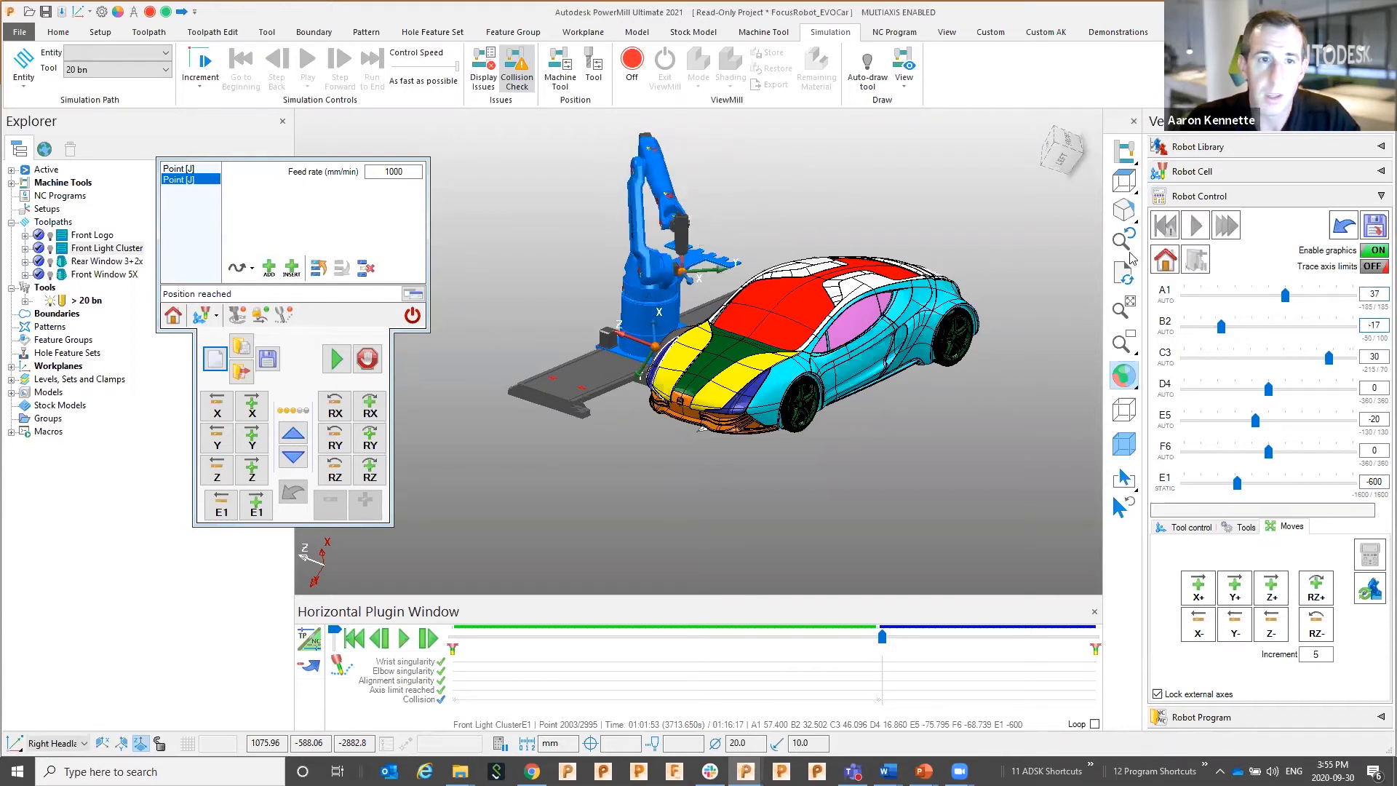
{"action": "left_click", "coordinate": [269, 266]}
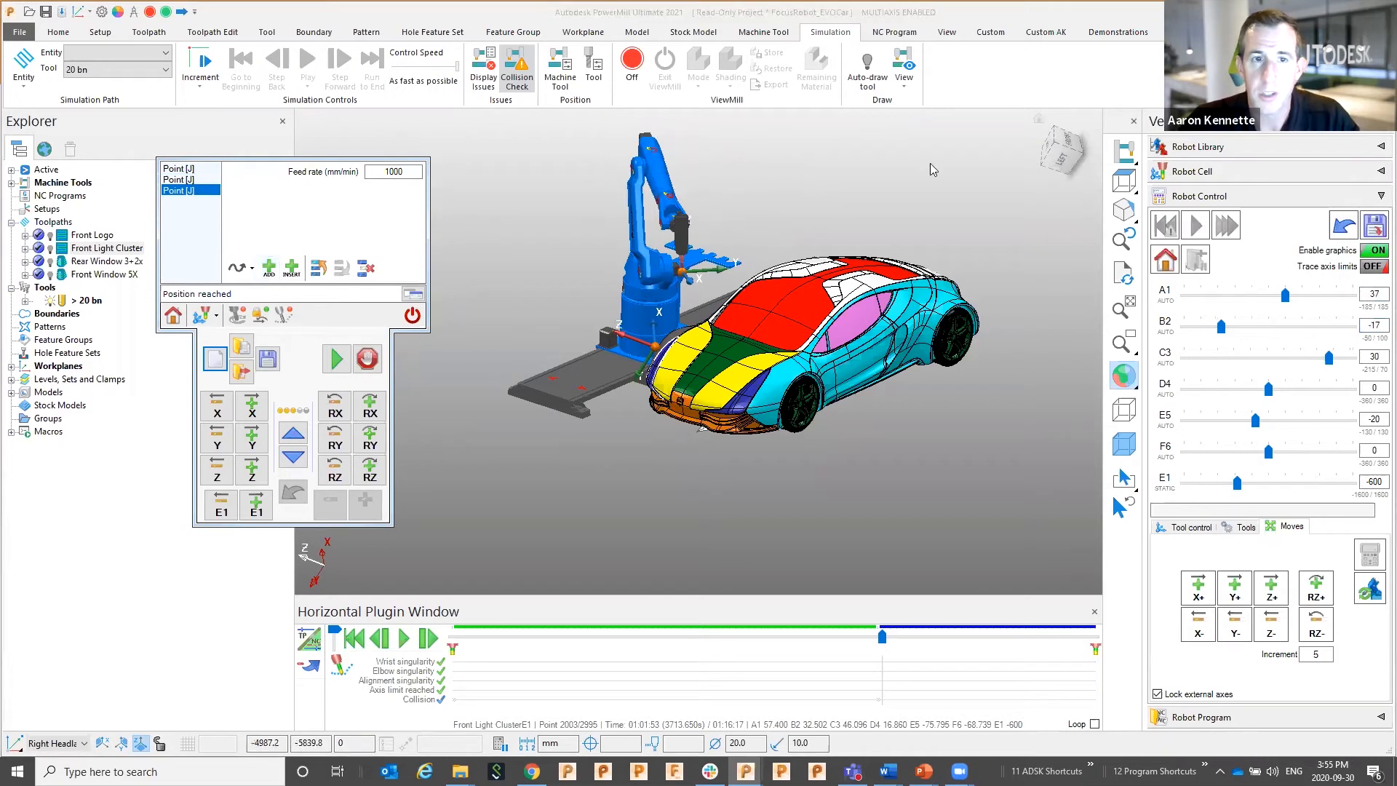
Save the taught points as TransE1, overwriting the existing file, and close the pendant
{"action": "left_click", "coordinate": [268, 360]}
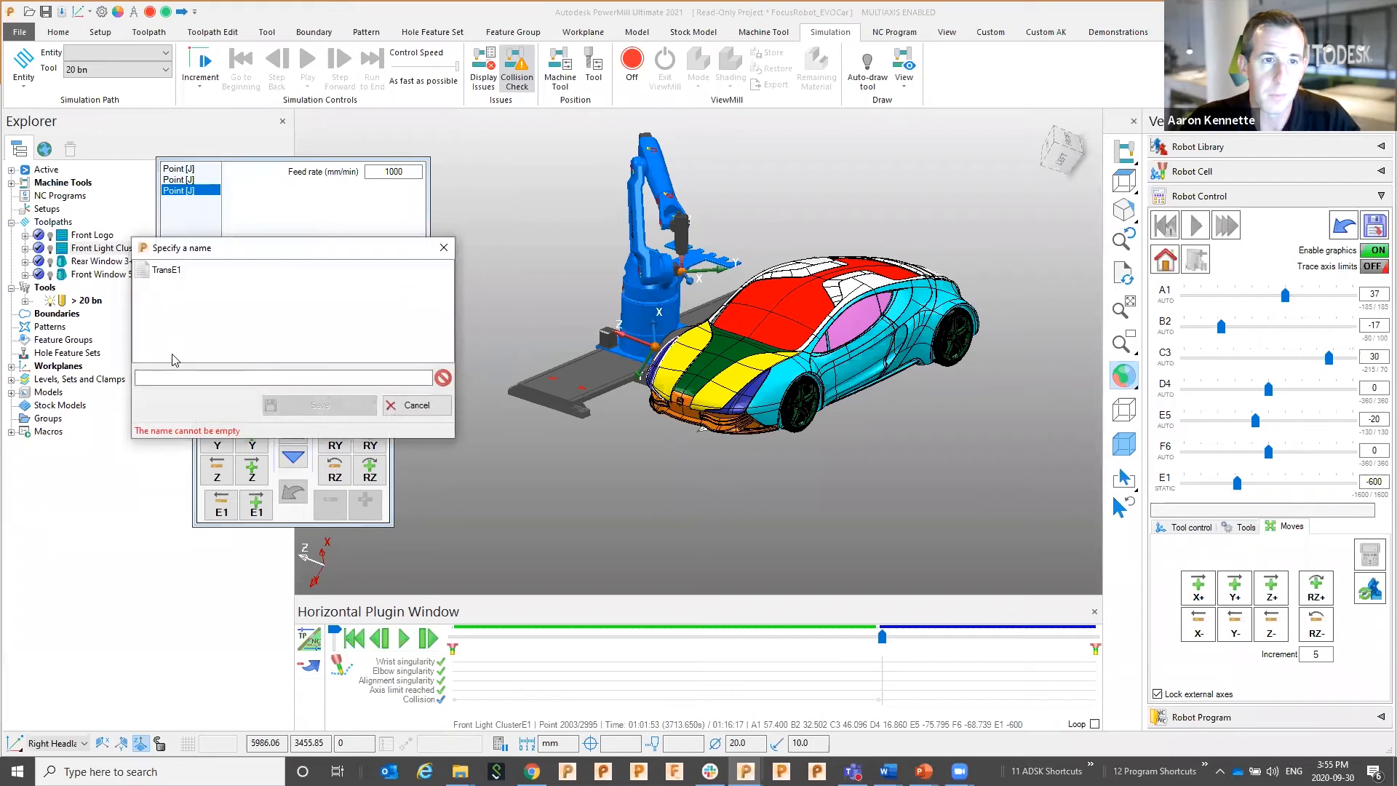
{"action": "left_click", "coordinate": [174, 378]}
{"action": "type", "text": "TransE1"}
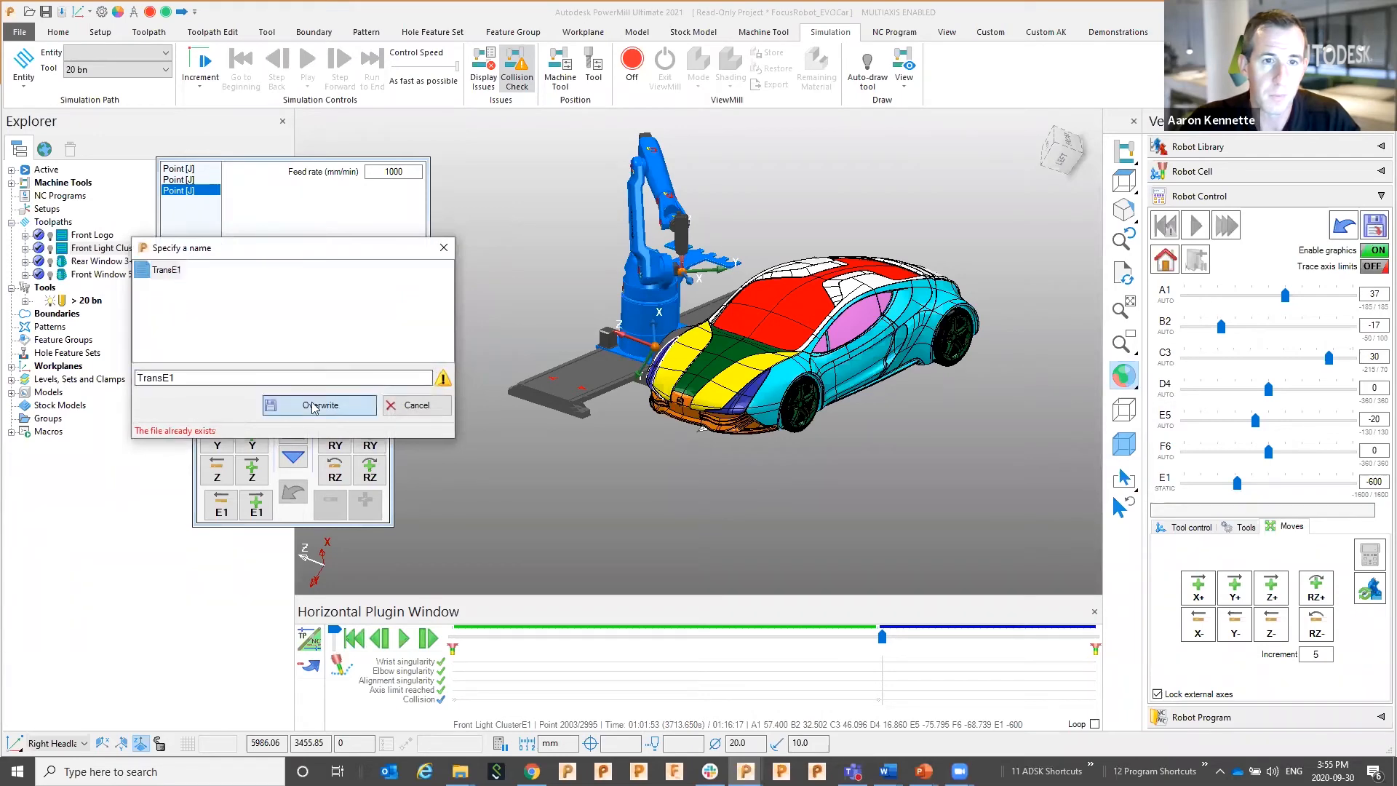
{"action": "left_click", "coordinate": [314, 407]}
{"action": "left_click", "coordinate": [314, 384]}
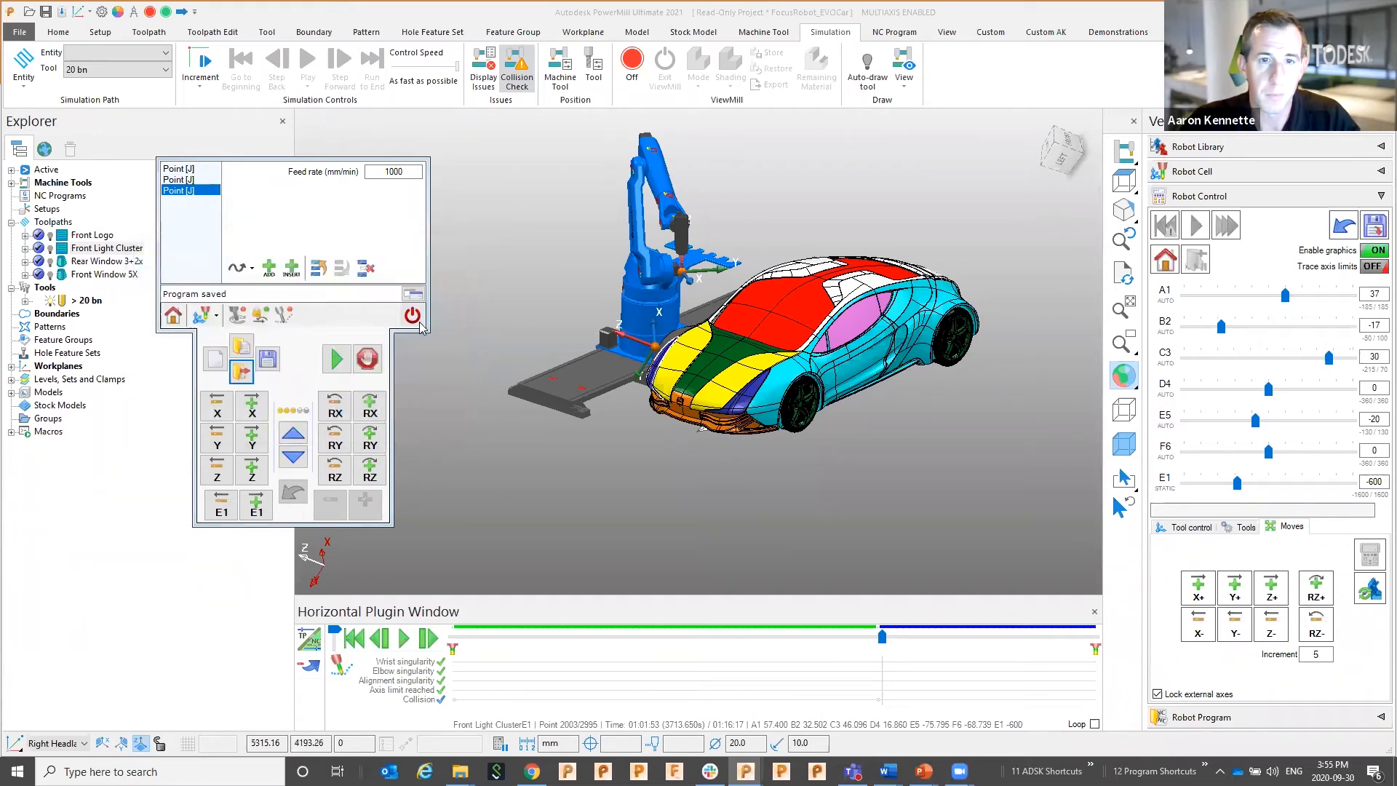
{"action": "left_click", "coordinate": [413, 317]}
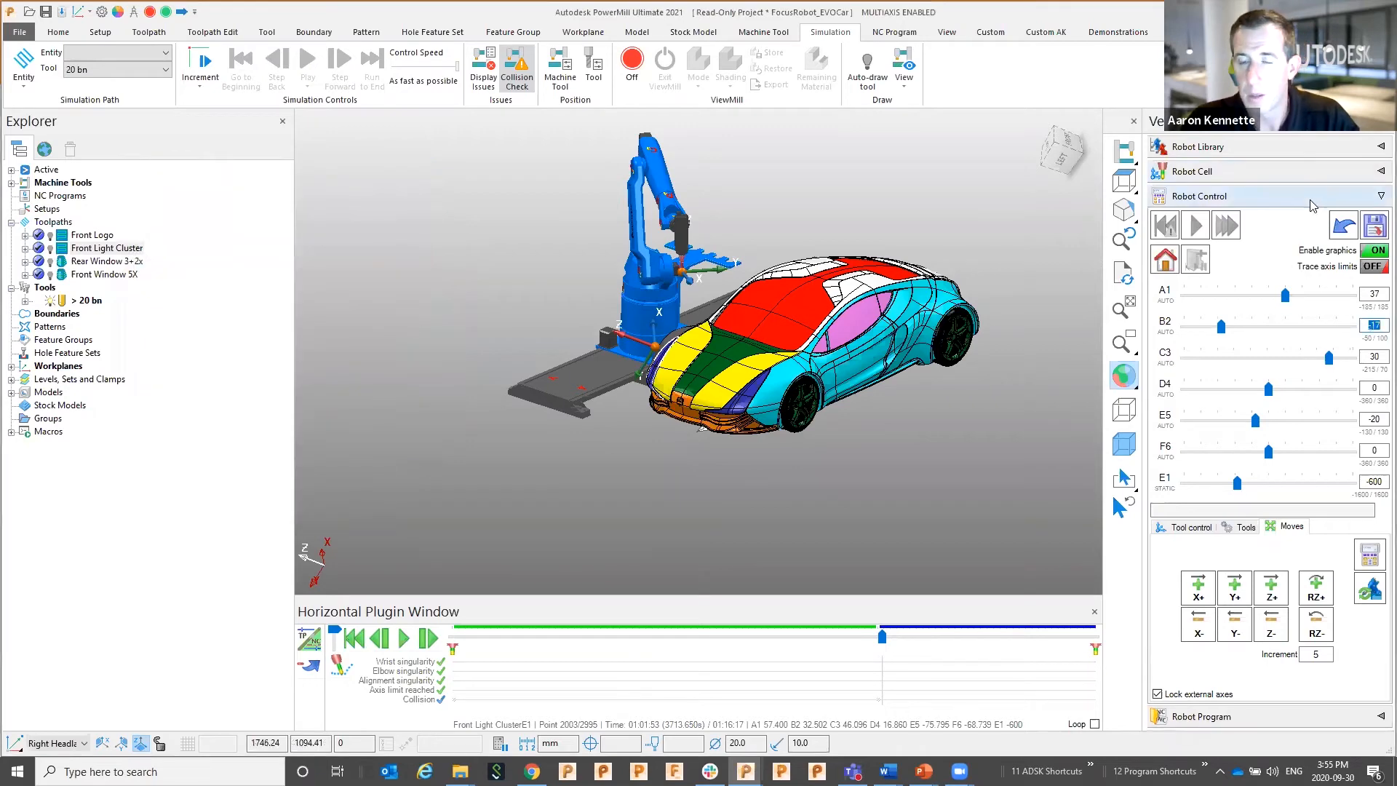
Add the TransE1 transition to Demo40 and place it above Front Light ClusterE1
{"action": "left_click", "coordinate": [1241, 197]}
{"action": "left_click", "coordinate": [1242, 219]}
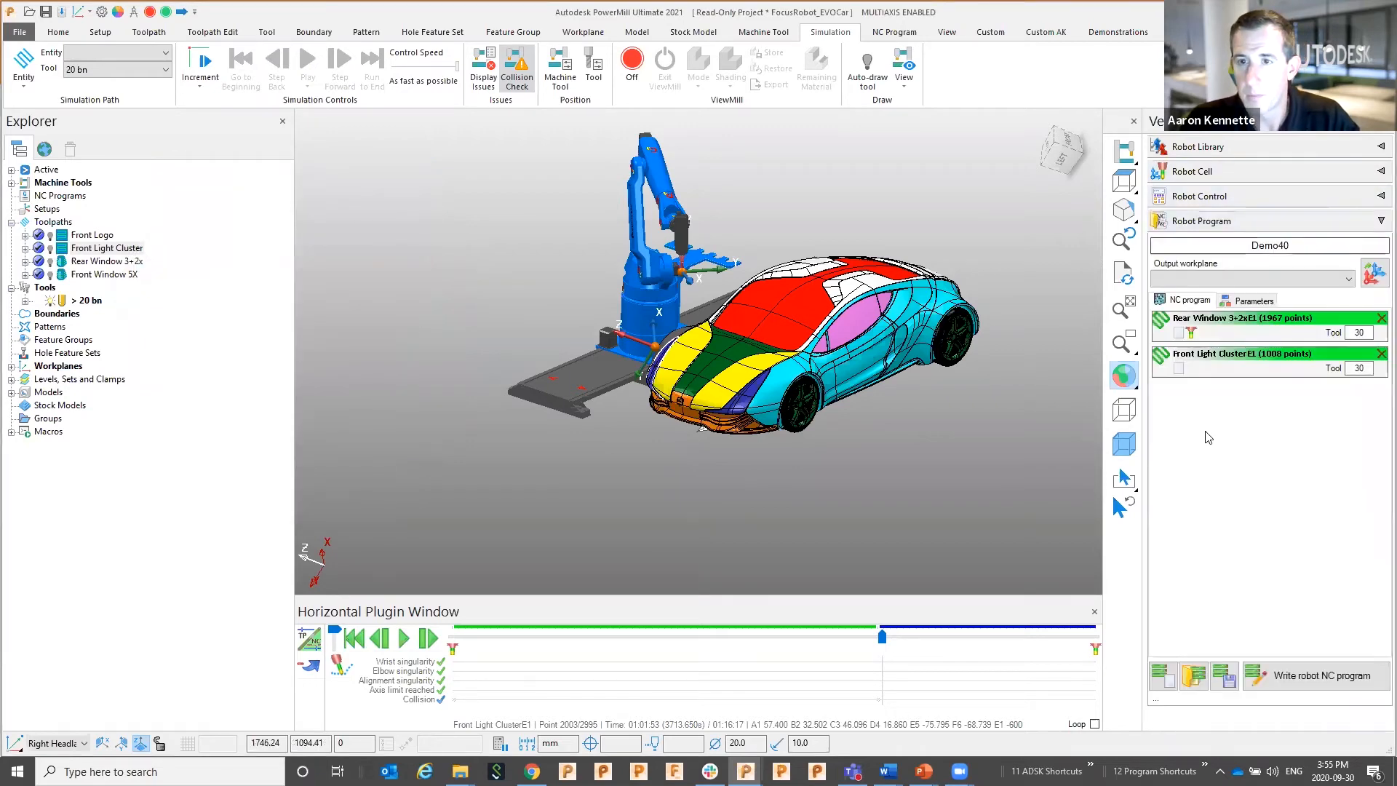
{"action": "right_click", "coordinate": [1225, 436]}
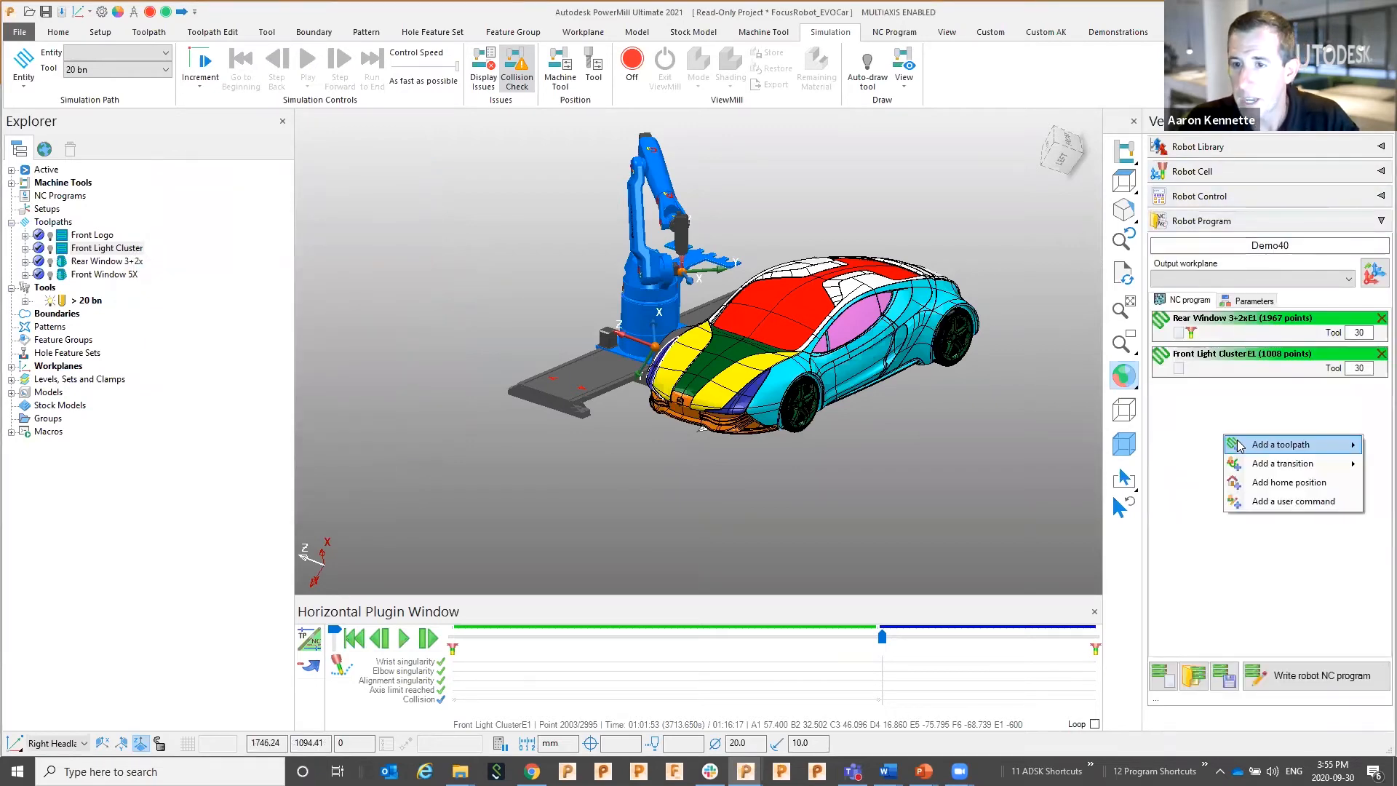
{"action": "mouse_move", "coordinate": [1265, 465]}
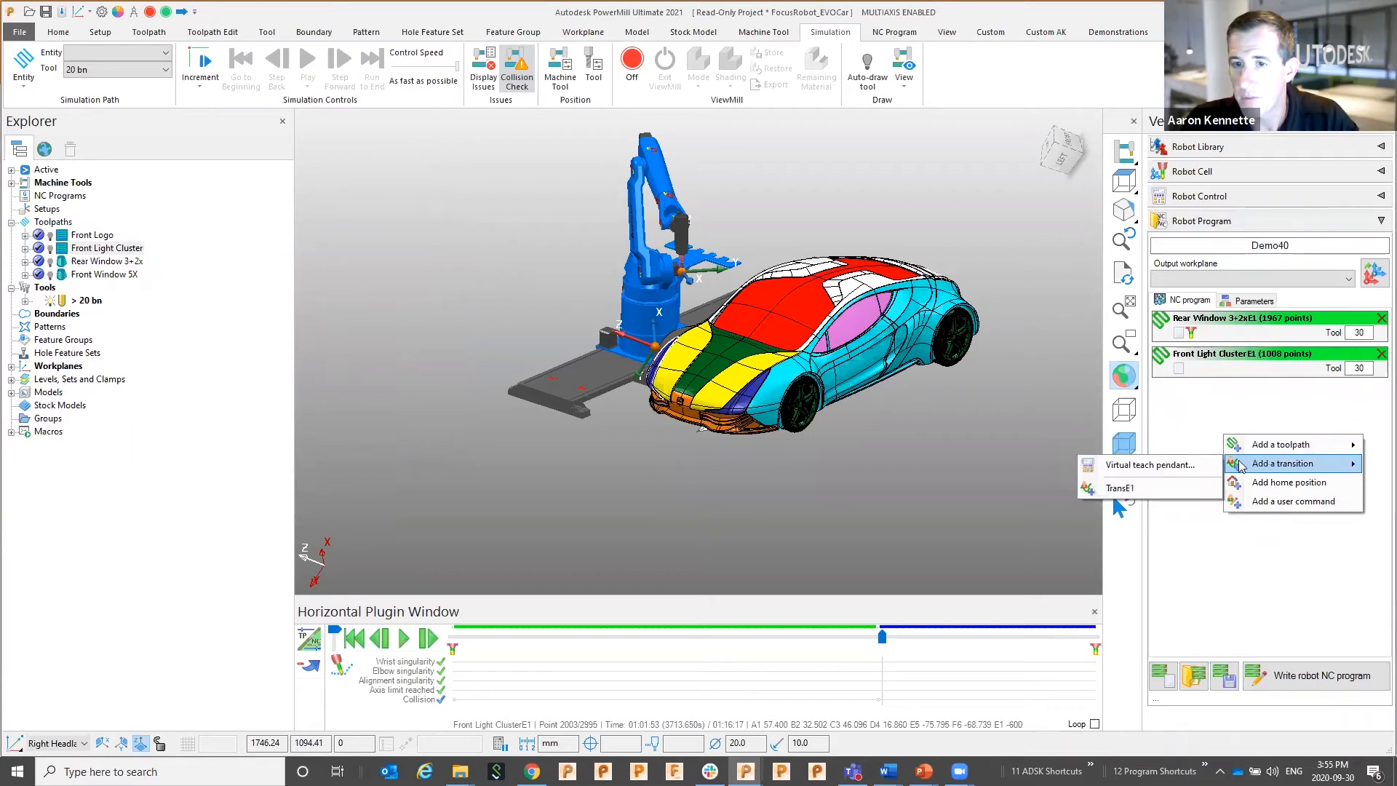
{"action": "left_click", "coordinate": [1112, 494]}
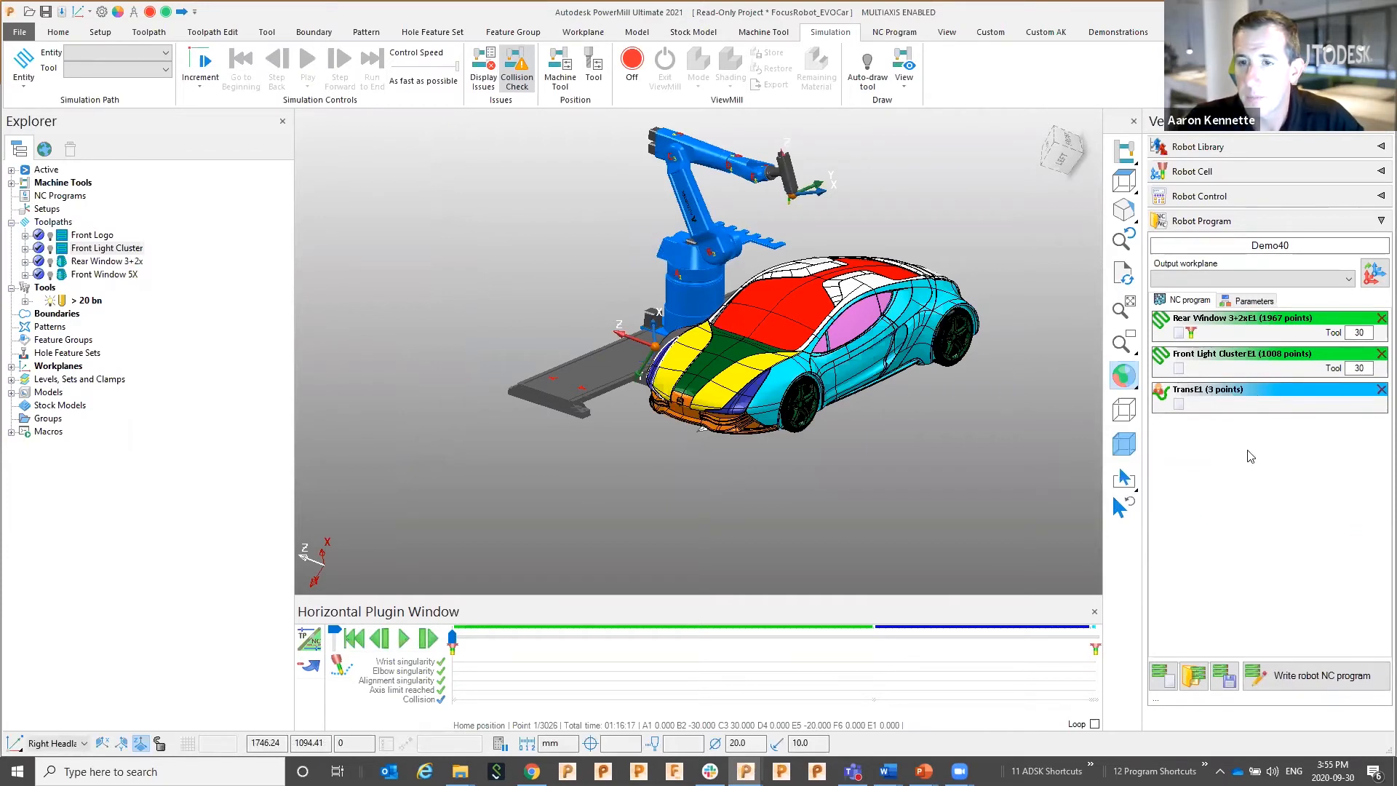
{"action": "left_click_drag", "start_coordinate": [1263, 374], "coordinate": [1267, 355]}
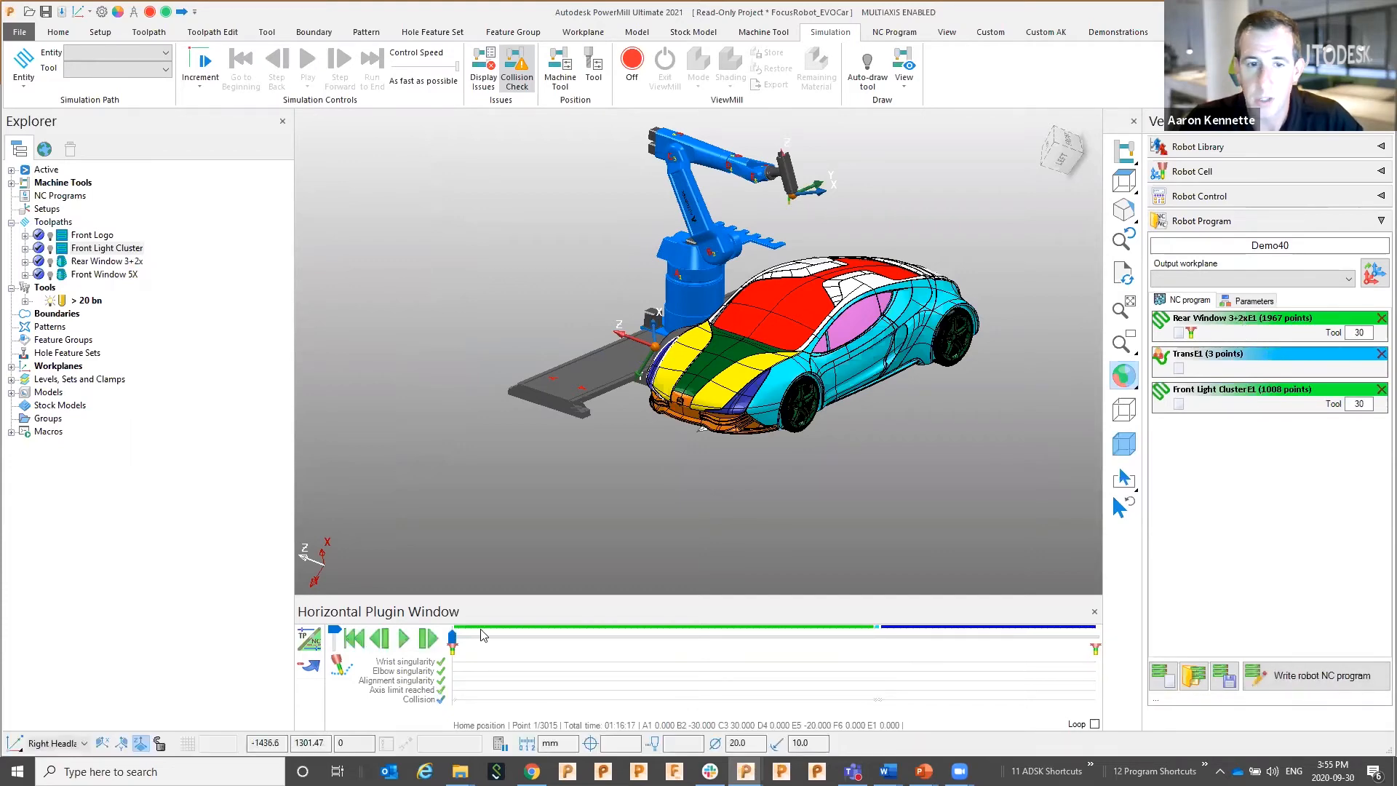
{"action": "left_click_drag", "start_coordinate": [452, 639], "coordinate": [865, 638]}
Preview the Demo40 simulation, then write the Demo40 robot NC program to text files
{"action": "left_click", "coordinate": [405, 639]}
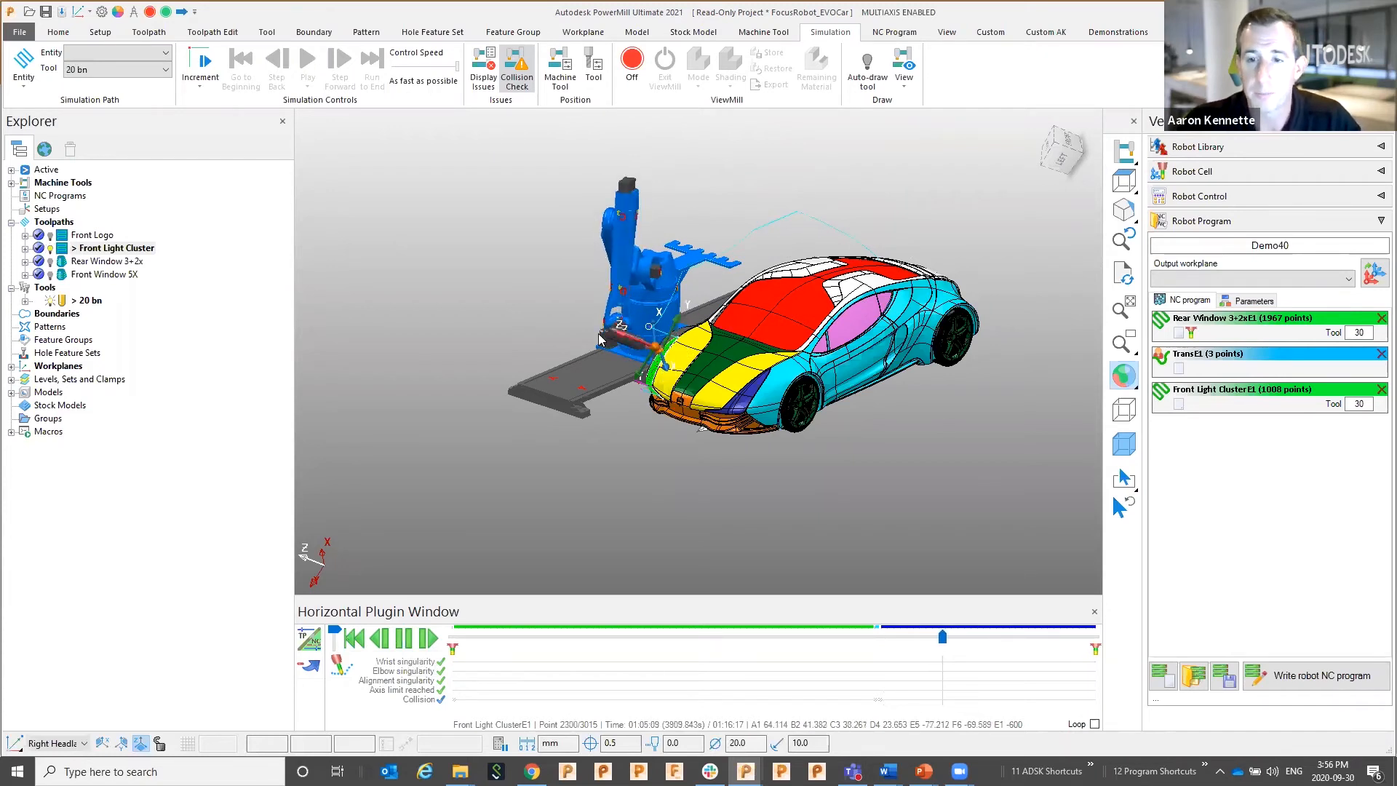
{"action": "left_click", "coordinate": [407, 637]}
{"action": "left_click", "coordinate": [1288, 682]}
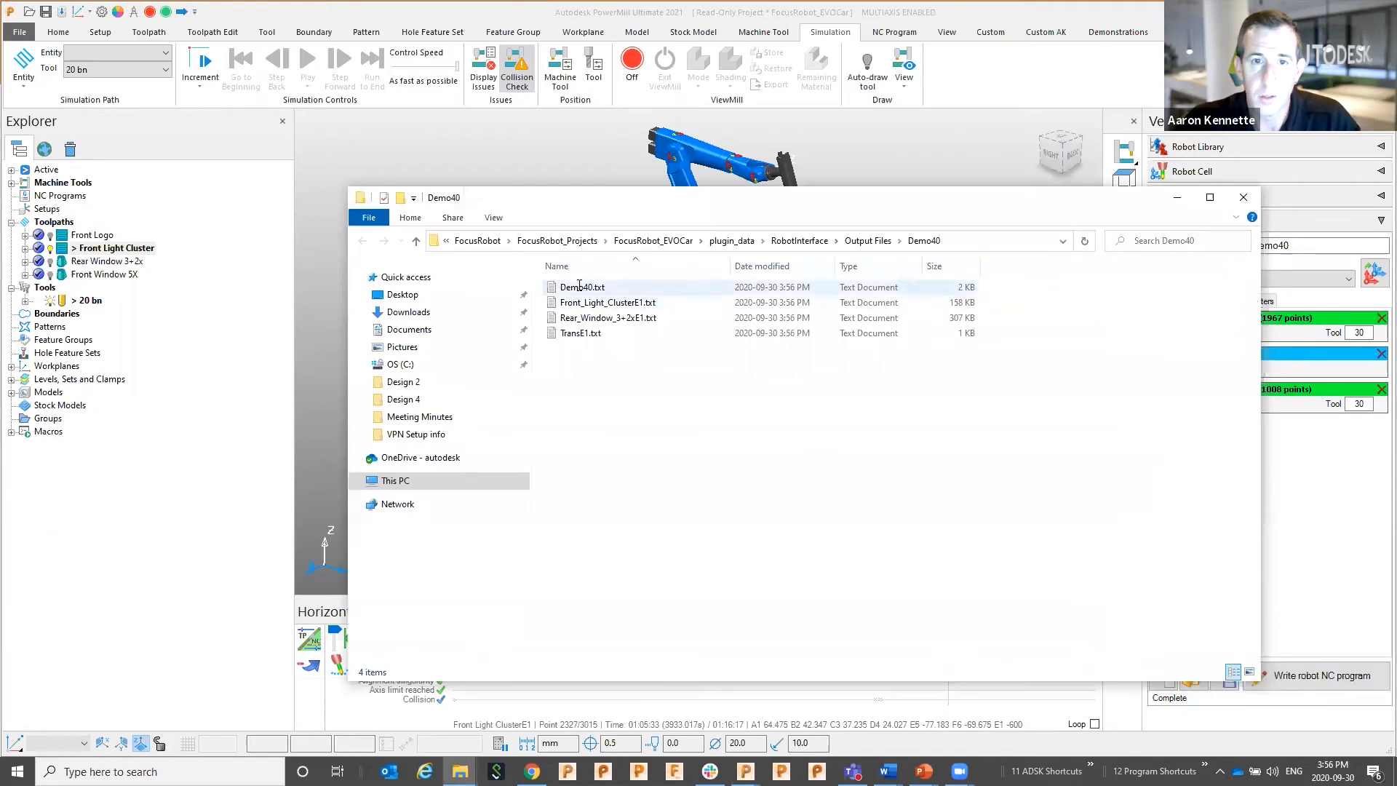
Review Demo40.txt and TransE1.txt in Notepad, then switch back to the PowerPoint slide show
{"action": "double_click", "coordinate": [580, 287]}
{"action": "scroll", "coordinate": [487, 339], "scroll_direction": "down", "scroll_amount": 3}
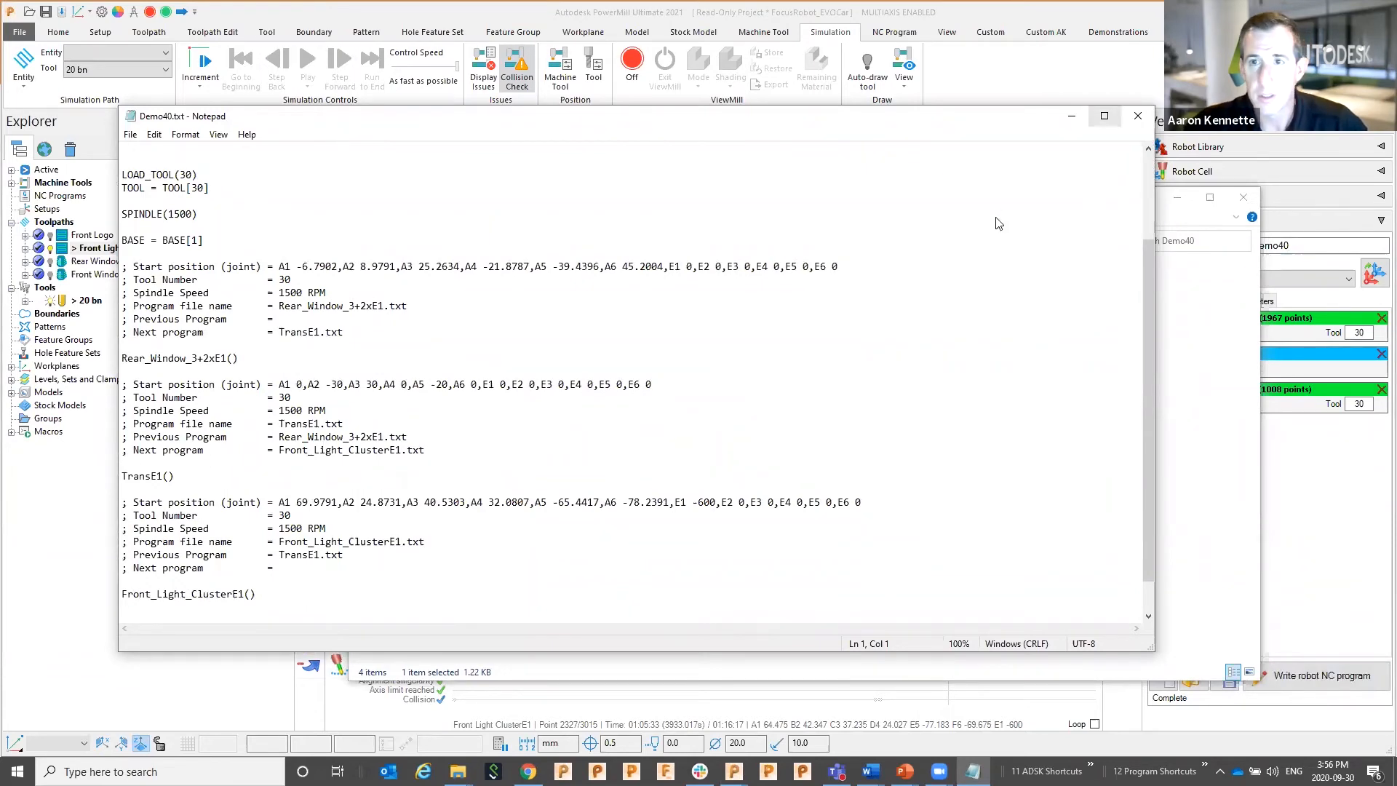
{"action": "left_click", "coordinate": [1138, 115]}
{"action": "double_click", "coordinate": [580, 334]}
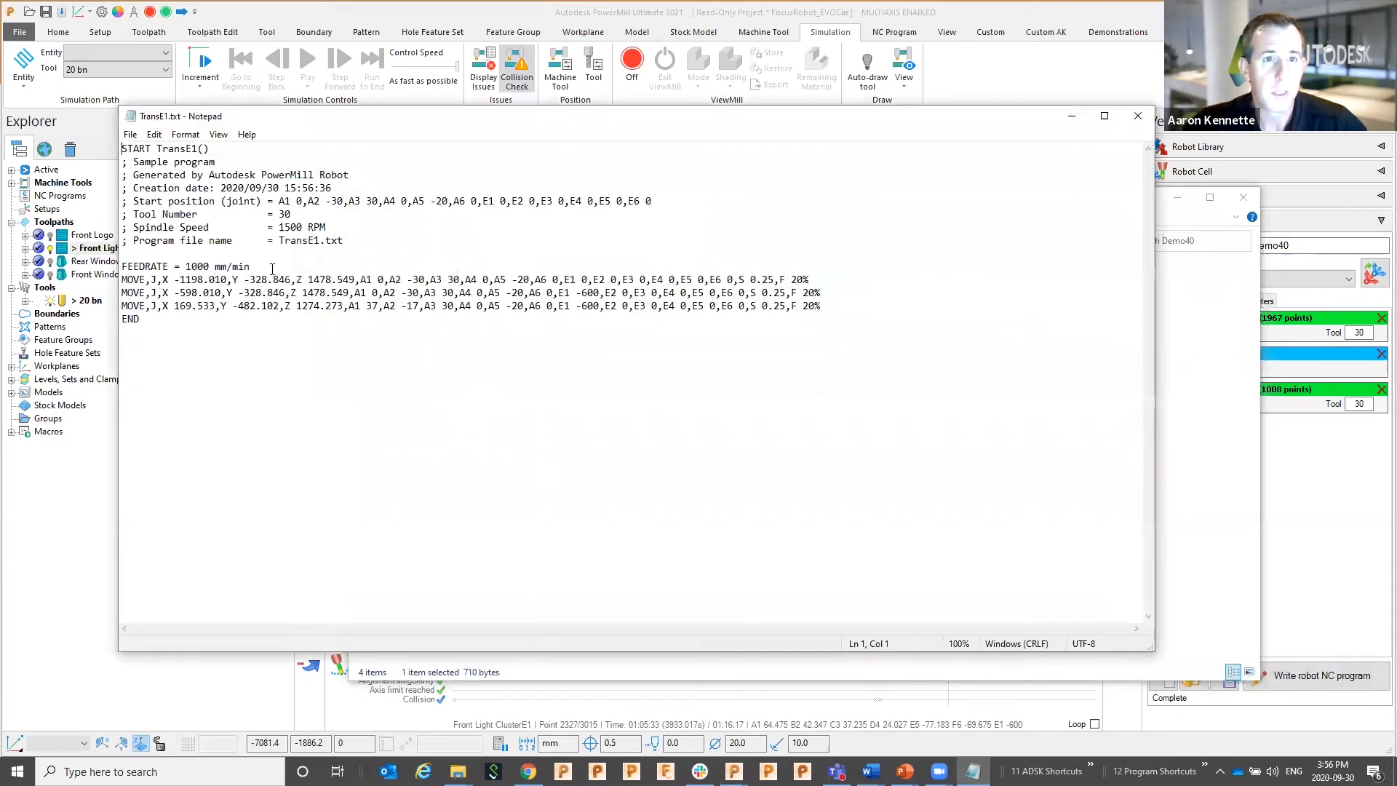
{"action": "left_click", "coordinate": [1133, 116]}
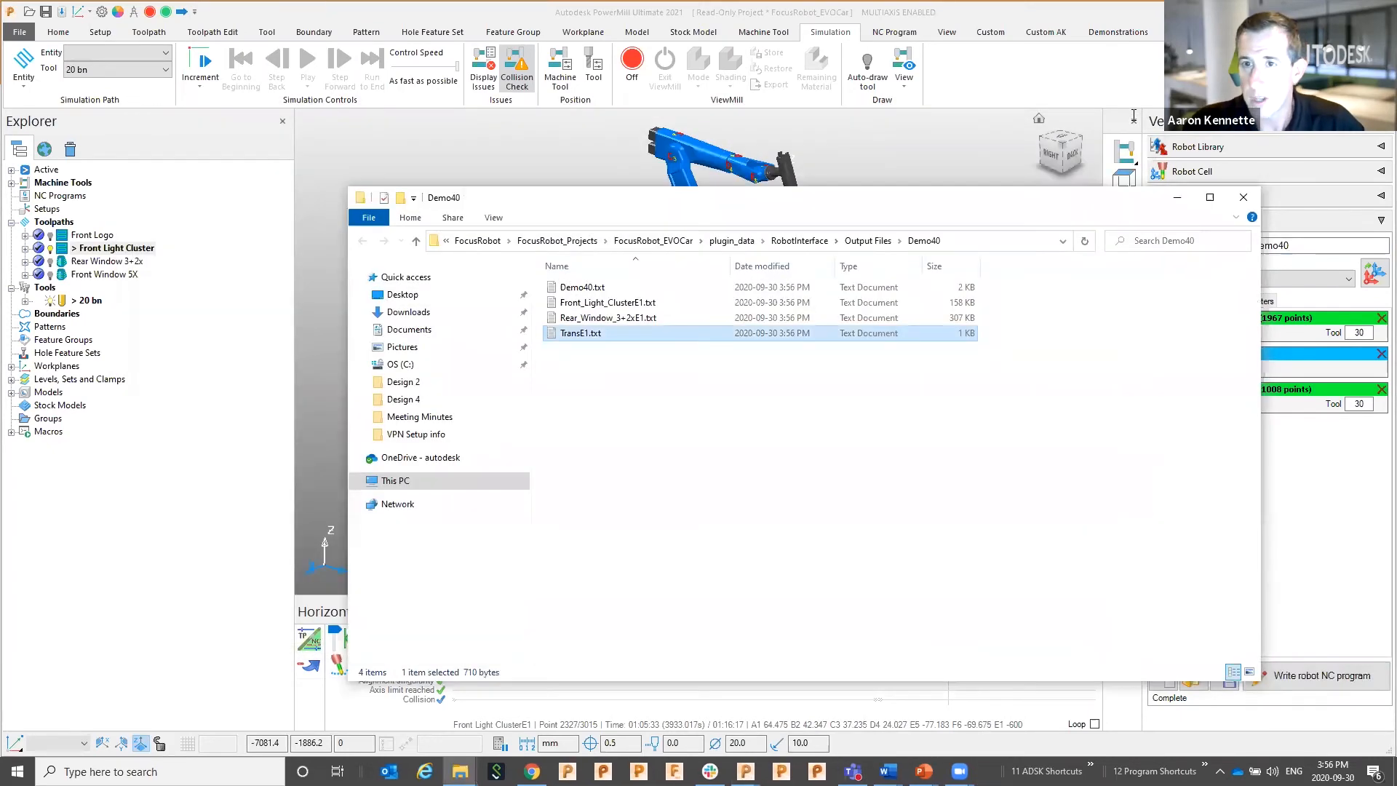
{"action": "left_click", "coordinate": [1176, 198]}
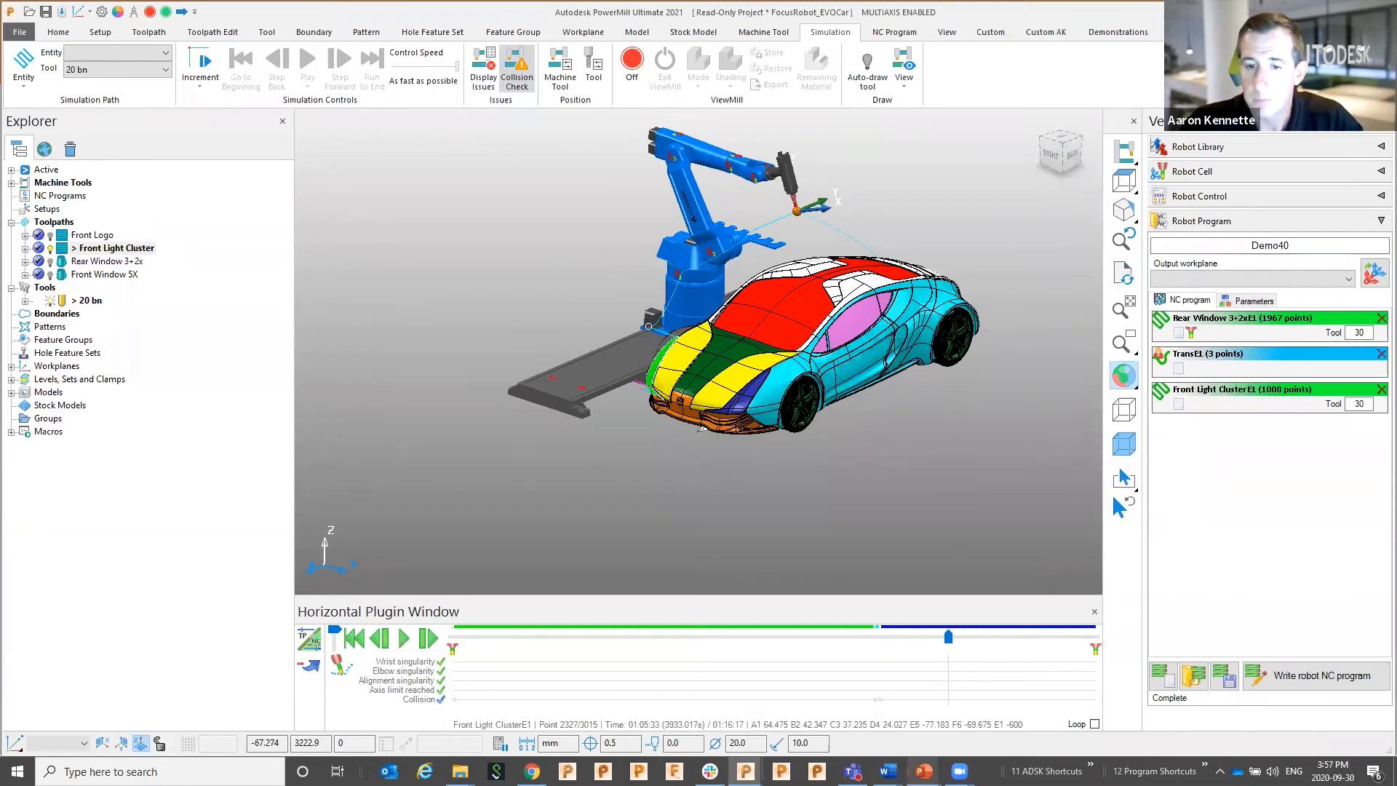
{"action": "mouse_move", "coordinate": [923, 771]}
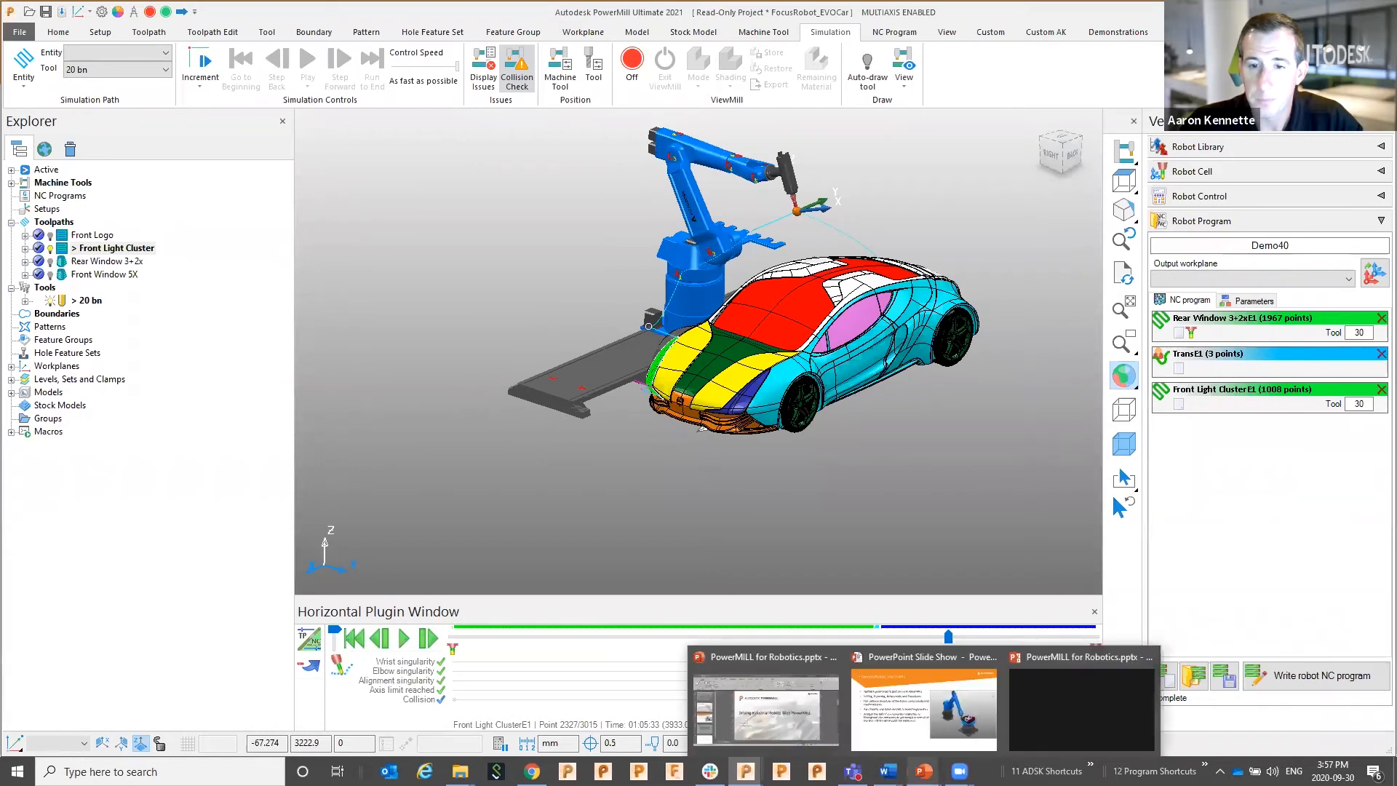
{"action": "left_click", "coordinate": [936, 717]}
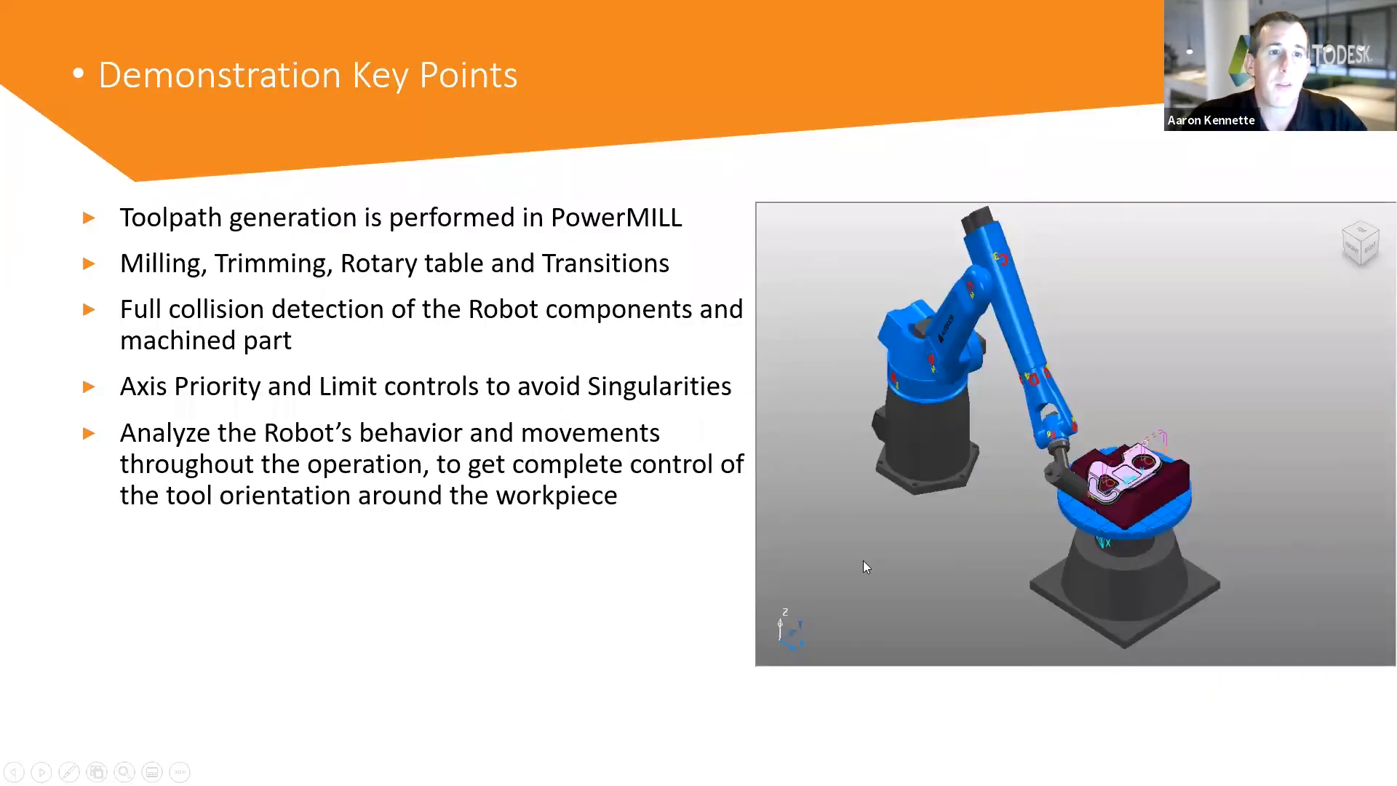